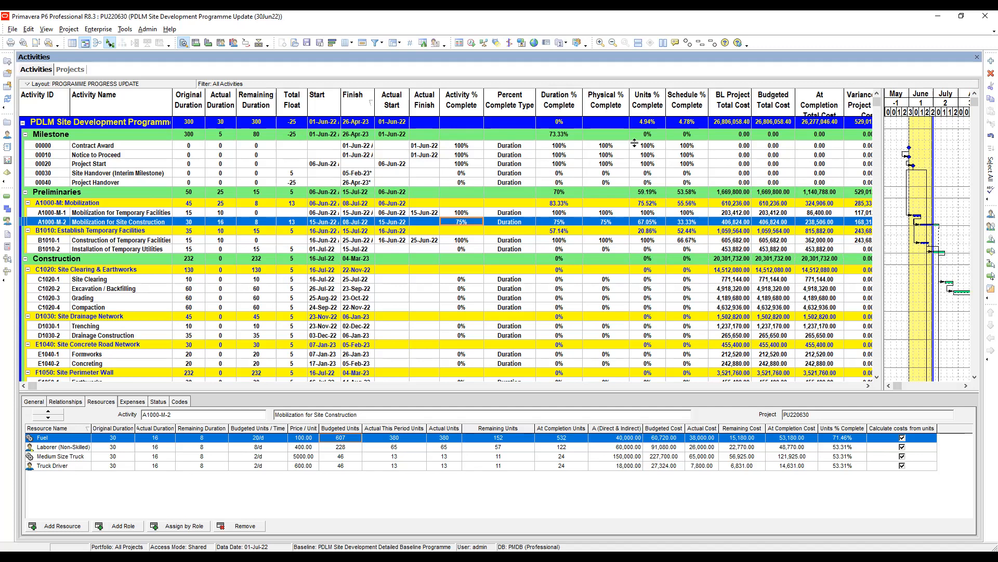
Compare the resource assignments of the mobilization activities A1000-M-1 and A1000-M-2.
{"action": "key", "text": "Up"}
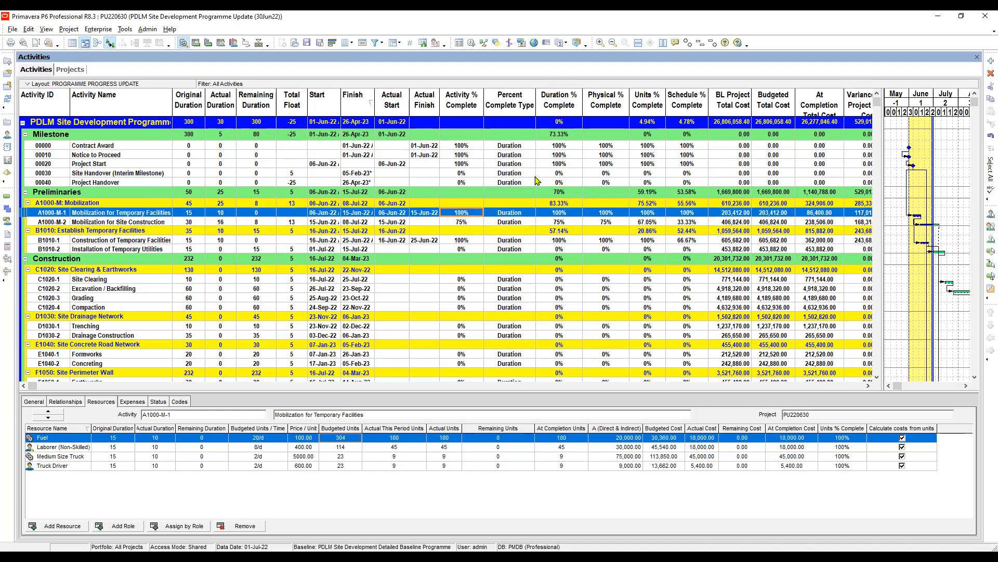
{"action": "key", "text": "Down"}
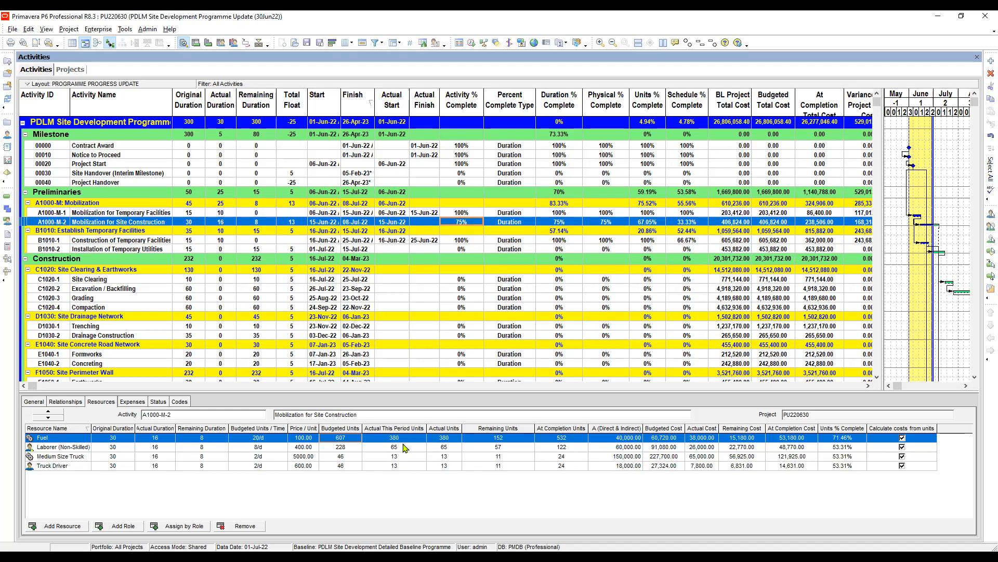
{"action": "key", "text": "Down"}
{"action": "key", "text": "Down"}
{"action": "key", "text": "Down"}
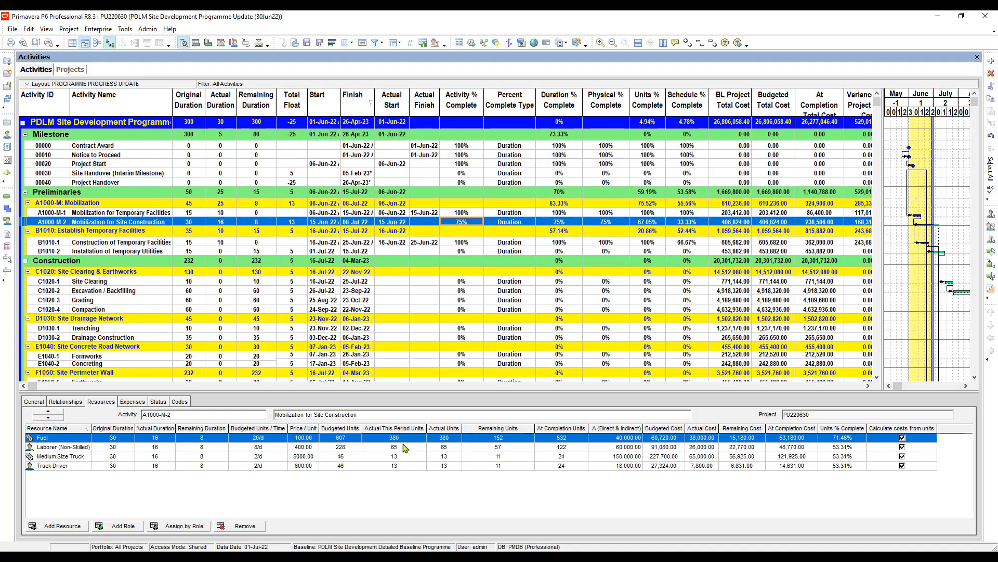
{"action": "key", "text": "Up"}
{"action": "key", "text": "Up"}
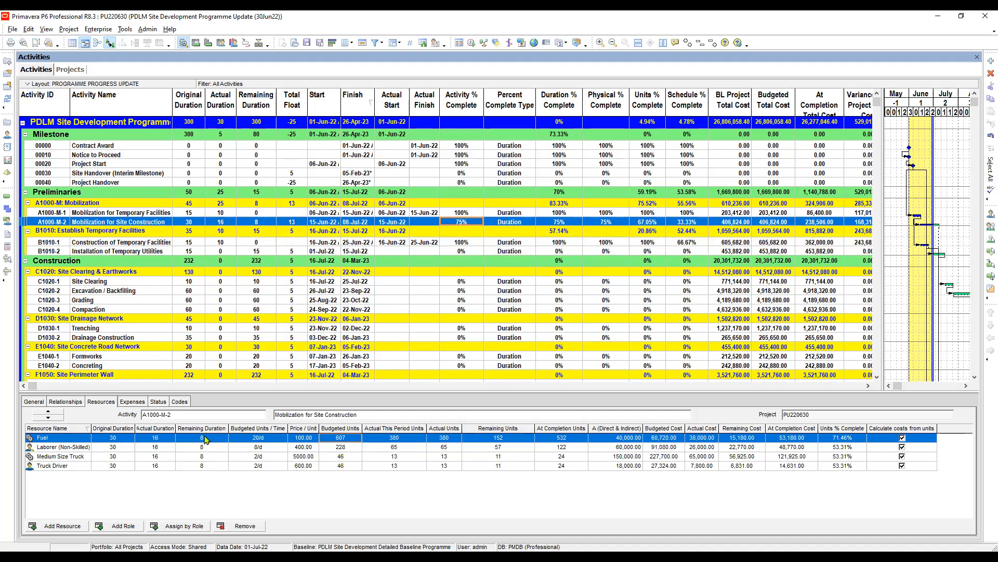
For Mobilization for Site Construction, set the remaining units to 160 for Fuel and 64 for Laborer (Non-Skilled).
{"action": "left_click", "coordinate": [273, 440]}
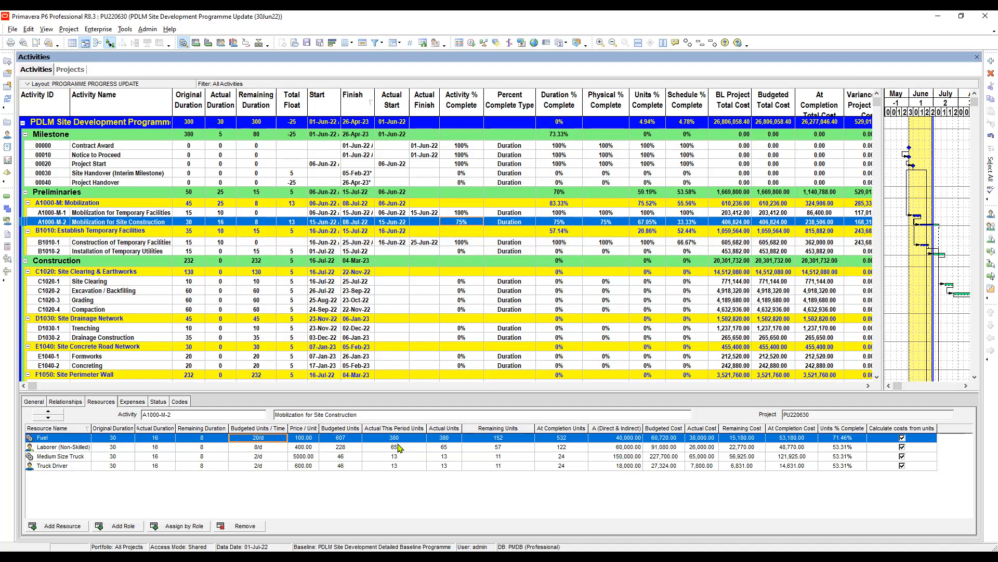
{"action": "key", "text": "F2"}
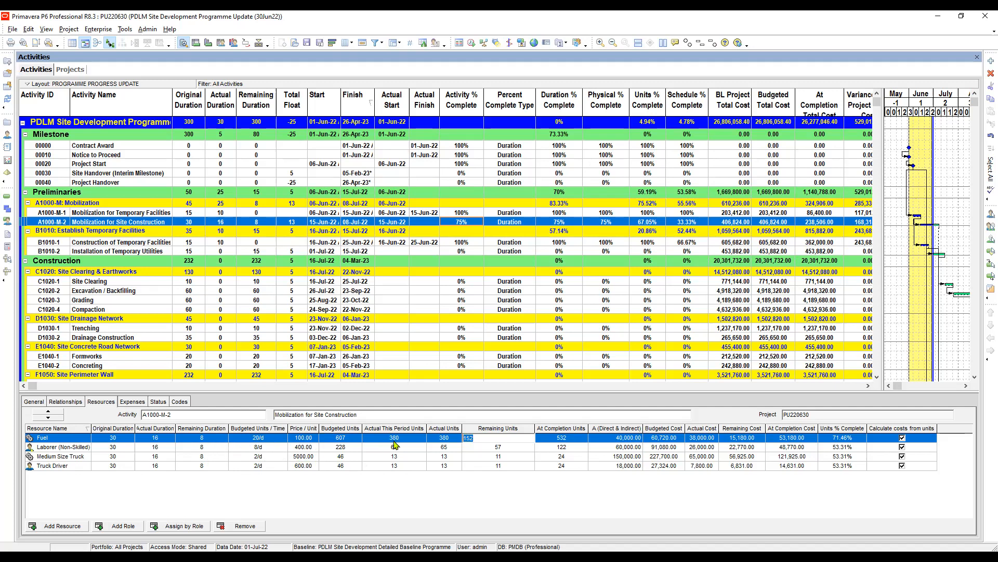
{"action": "type", "text": "160"}
{"action": "key", "text": "Return"}
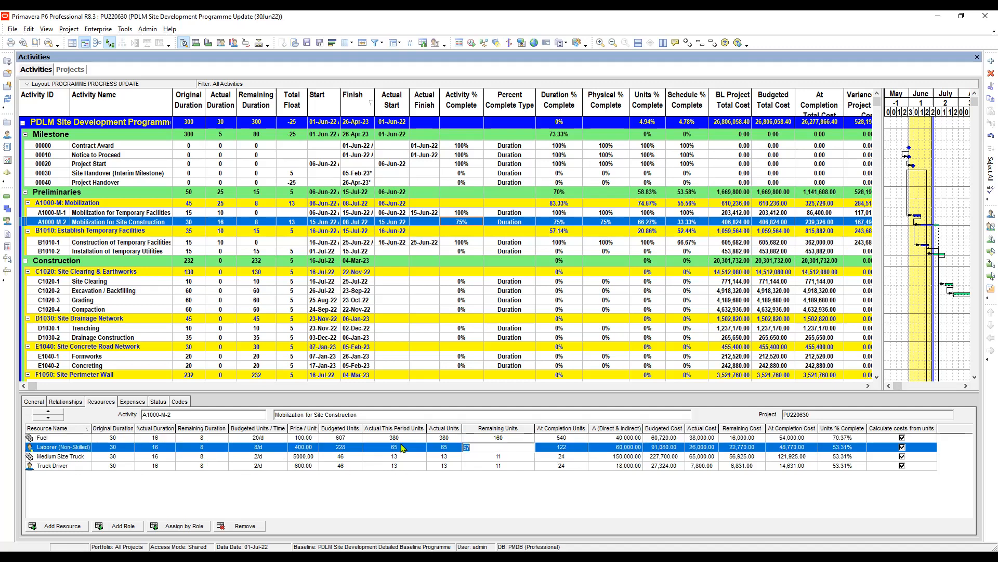
{"action": "type", "text": "64"}
{"action": "key", "text": "Return"}
Set the remaining units to 16 for both Medium Size Truck and Truck Driver on Mobilization for Site Construction.
{"action": "type", "text": "1"}
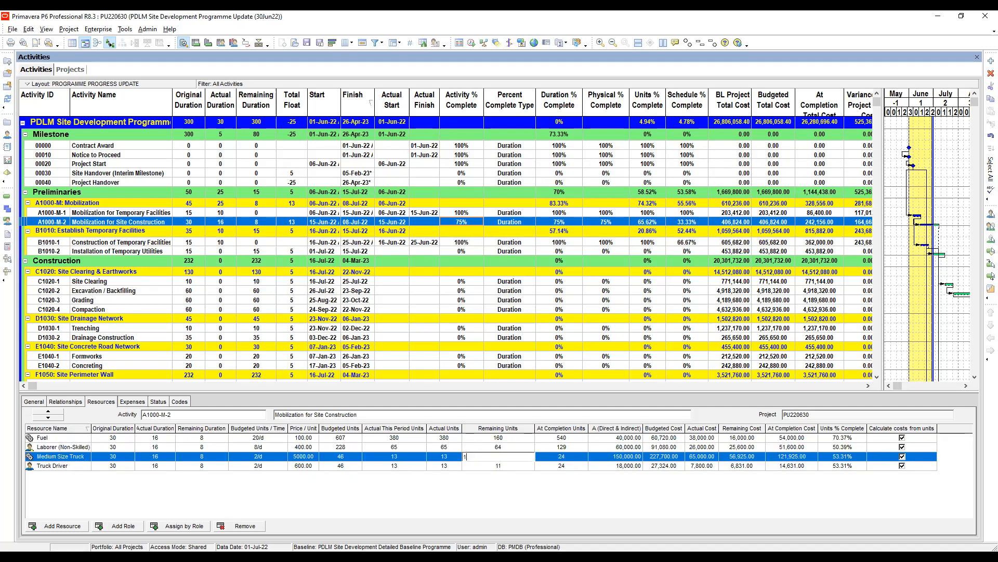
{"action": "type", "text": "6"}
{"action": "key", "text": "Return"}
{"action": "type", "text": "1"}
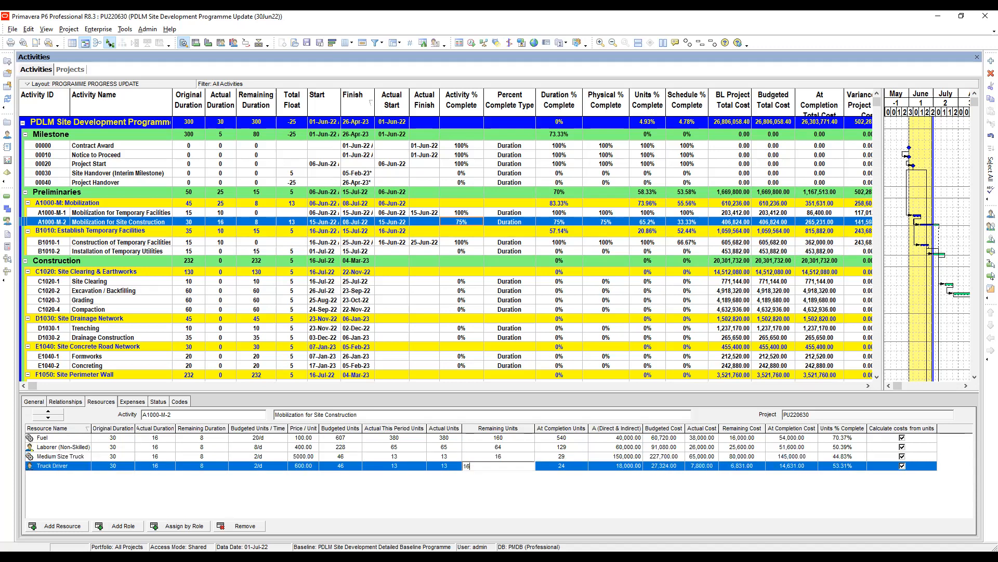
{"action": "left_click", "coordinate": [562, 447]}
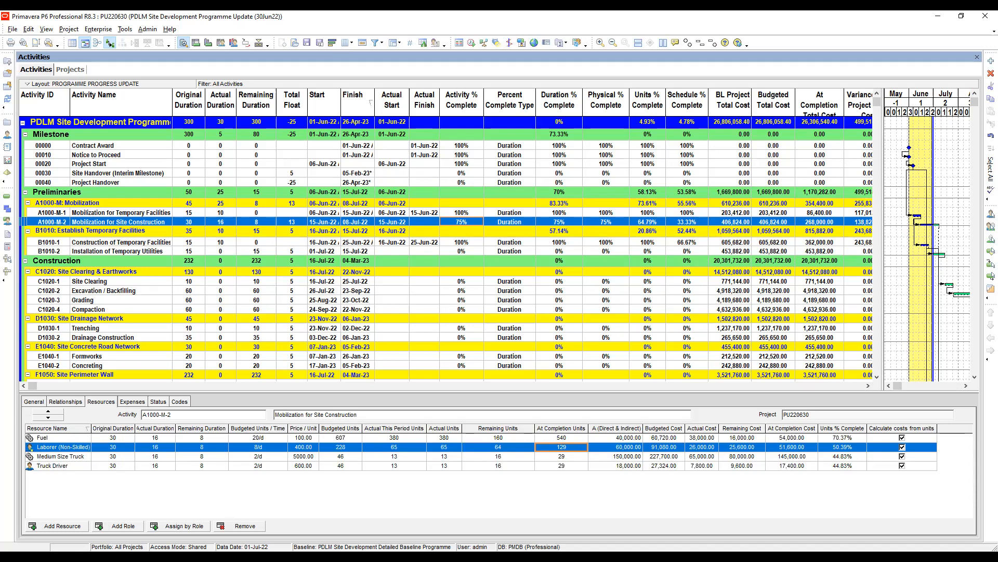
Review the resource units of Construction of Temporary Facilities and Mobilization for Temporary Facilities.
{"action": "left_click", "coordinate": [461, 243]}
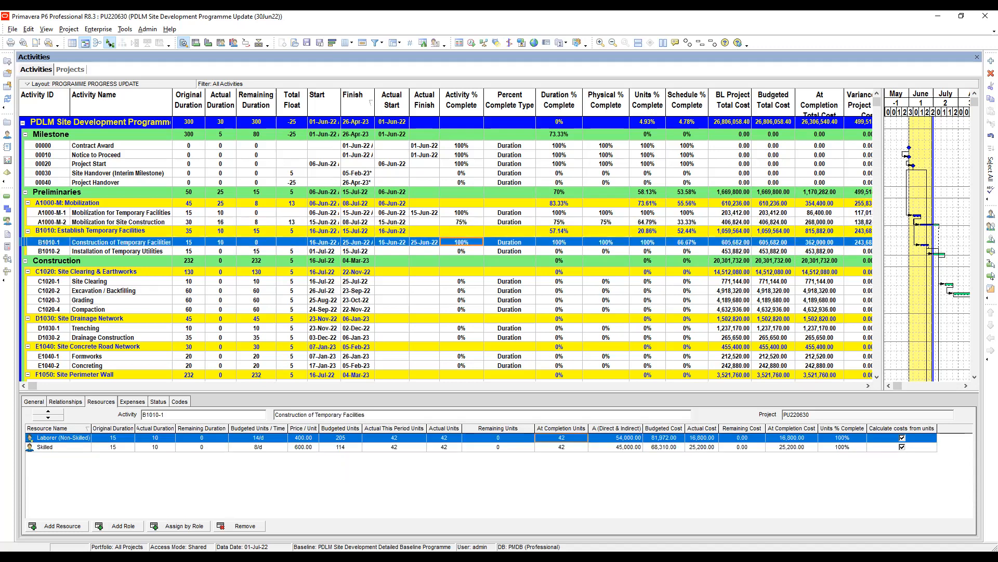
{"action": "left_click", "coordinate": [462, 212]}
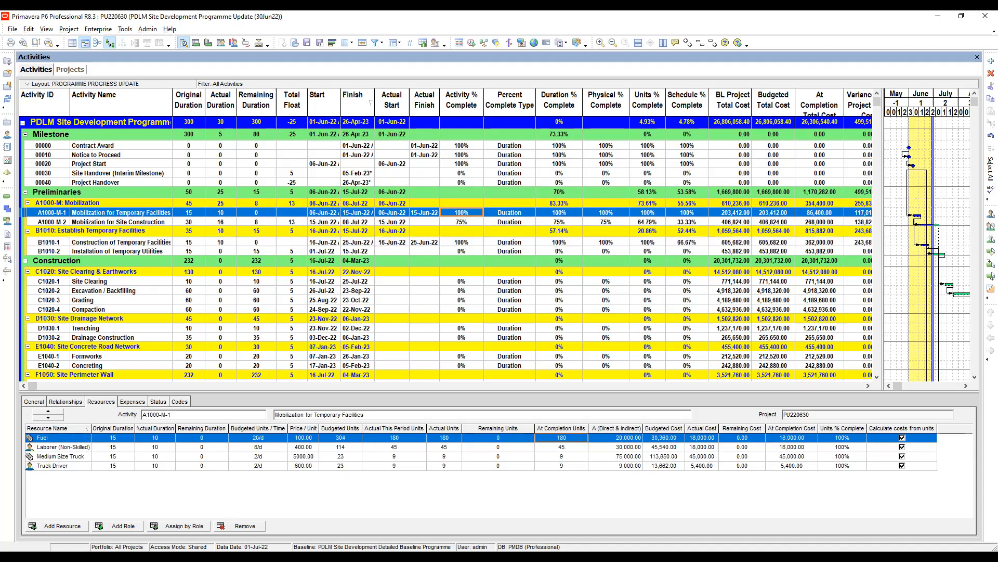
{"action": "left_click", "coordinate": [461, 242]}
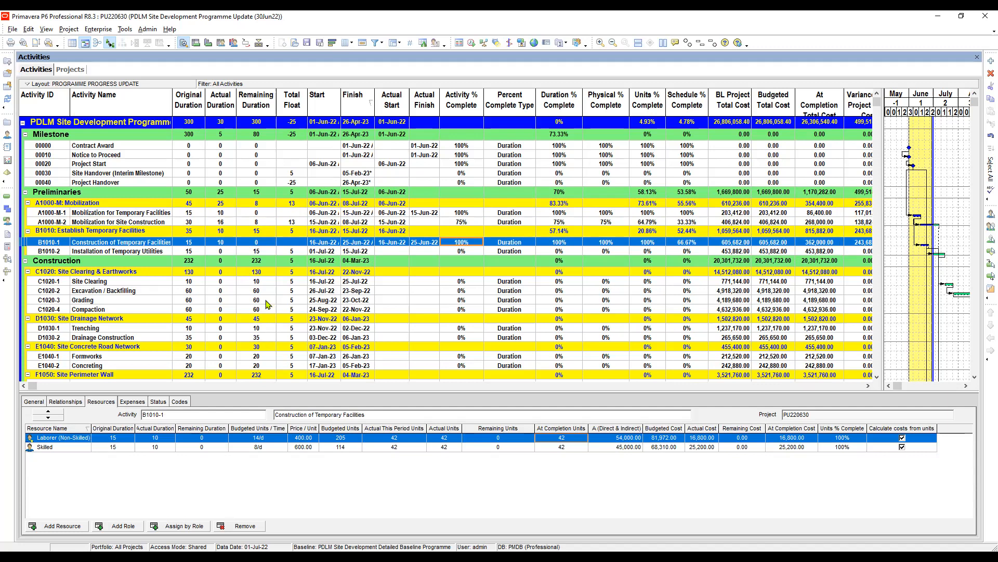
Collapse the Preliminaries, Construction and Site Clearing & Pull-Out groups, and widen the Gantt chart area.
{"action": "scroll", "coordinate": [269, 304], "scroll_direction": "down", "scroll_amount": 2}
{"action": "scroll", "coordinate": [276, 243], "scroll_direction": "up", "scroll_amount": 2}
{"action": "left_click", "coordinate": [25, 192]}
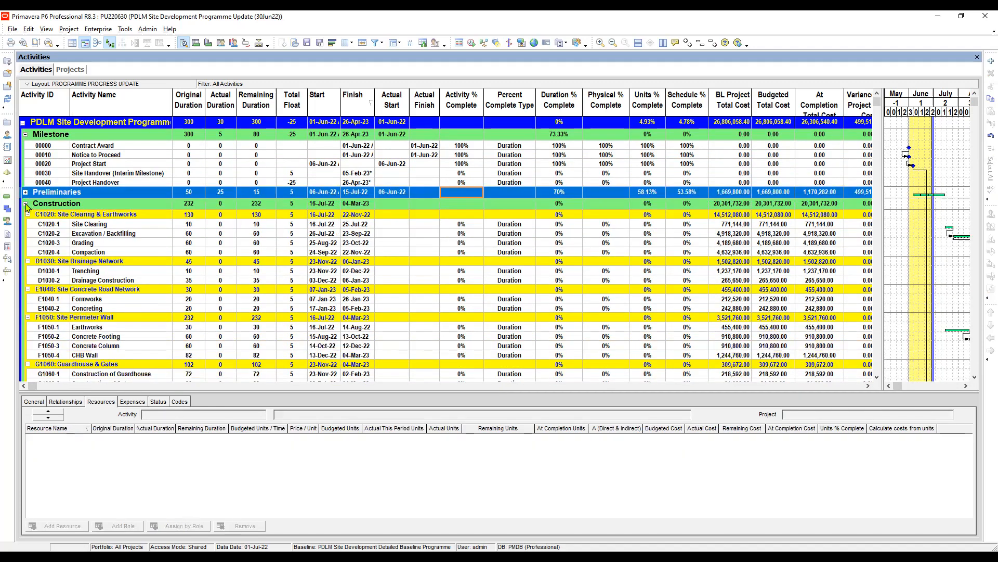
{"action": "left_click", "coordinate": [25, 205]}
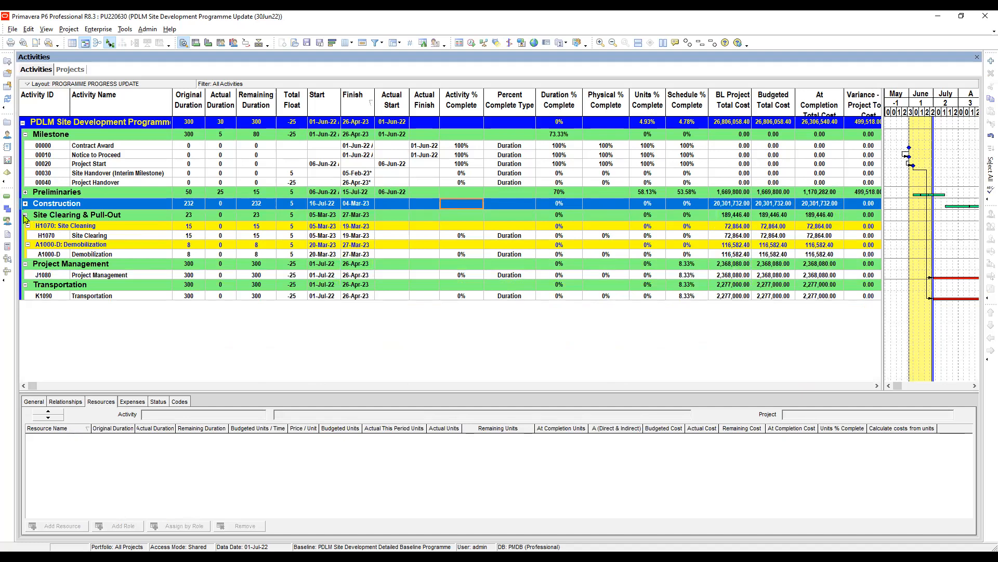
{"action": "left_click", "coordinate": [25, 215]}
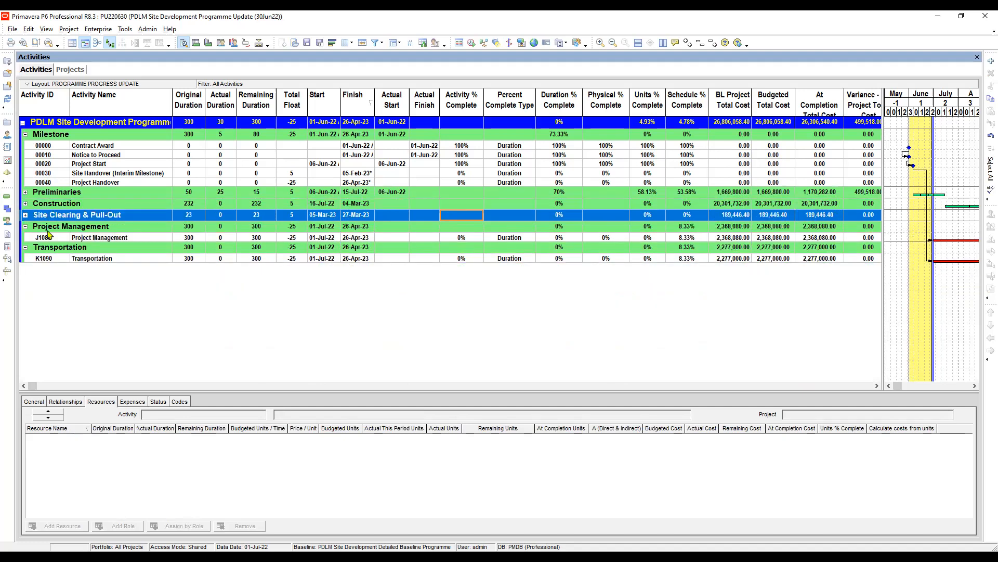
{"action": "left_click", "coordinate": [358, 239]}
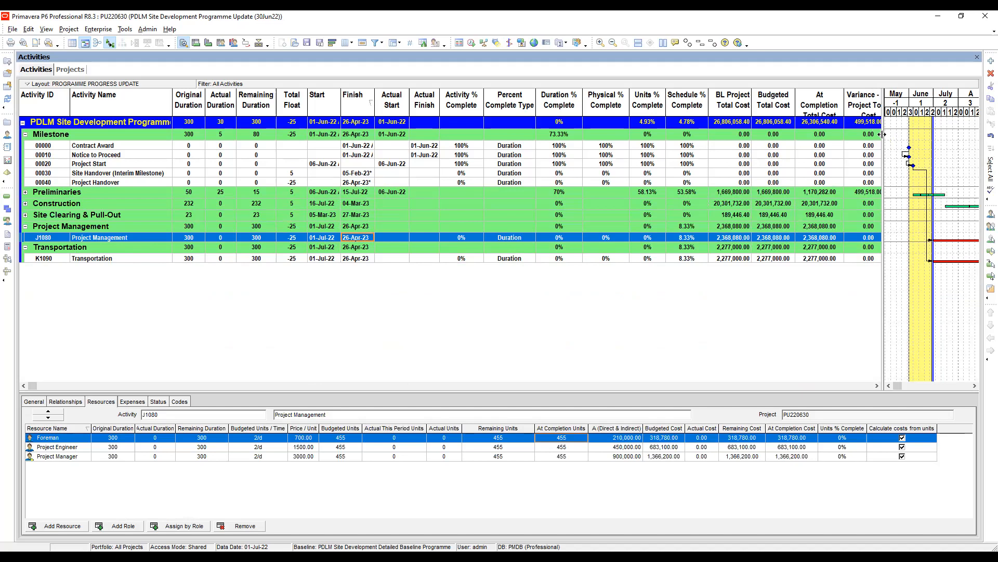
{"action": "left_click_drag", "start_coordinate": [883, 136], "coordinate": [593, 162]}
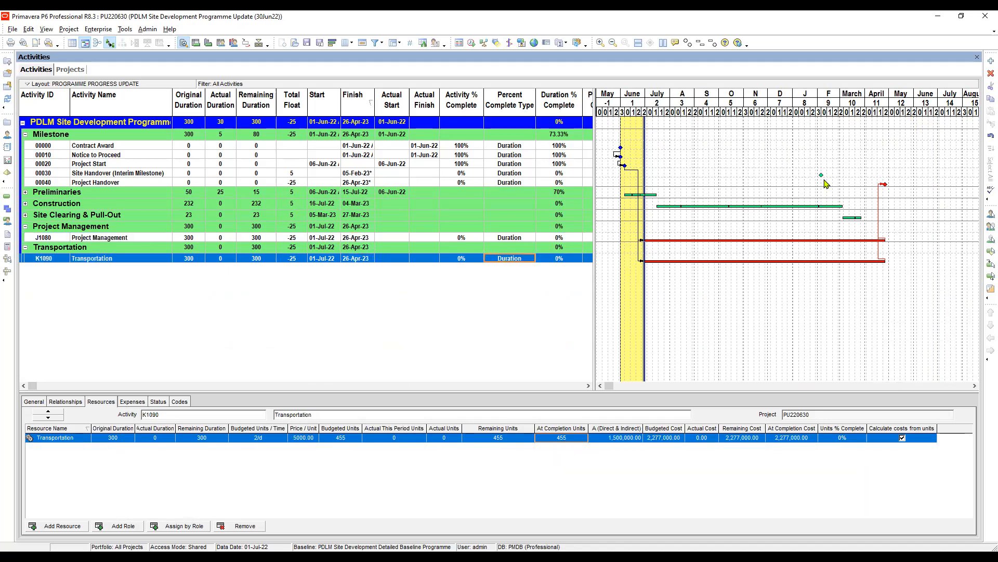
Check the general details of activities Project Management and Transportation, and the predecessors and successors of Transportation.
{"action": "key", "text": "Up"}
{"action": "left_click", "coordinate": [34, 402]}
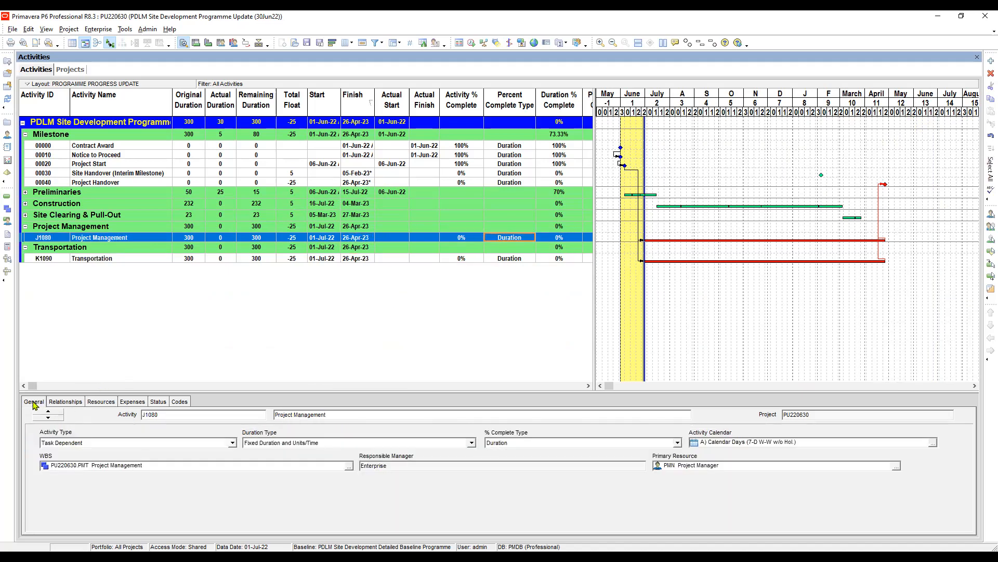
{"action": "left_click", "coordinate": [126, 260]}
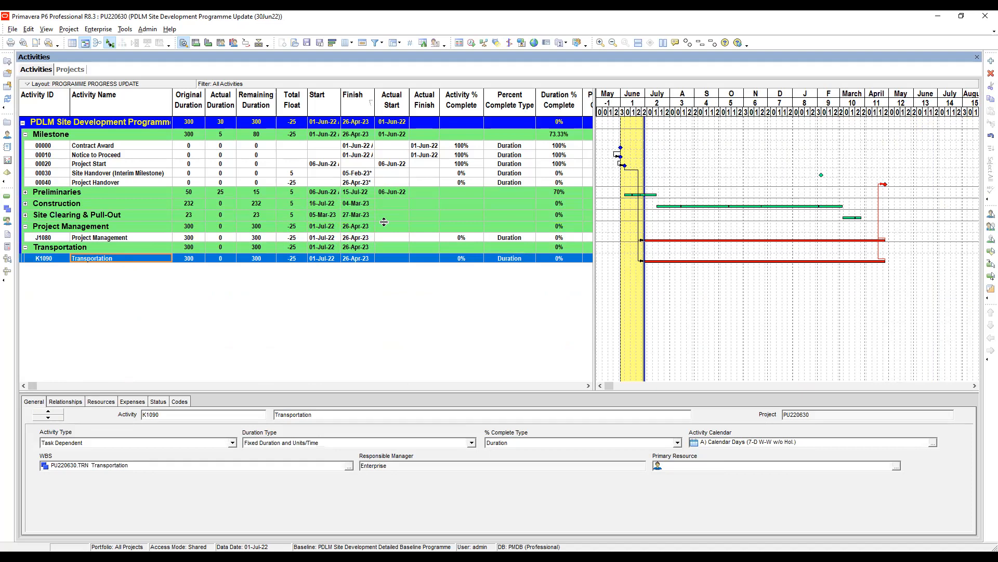
{"action": "left_click", "coordinate": [509, 238]}
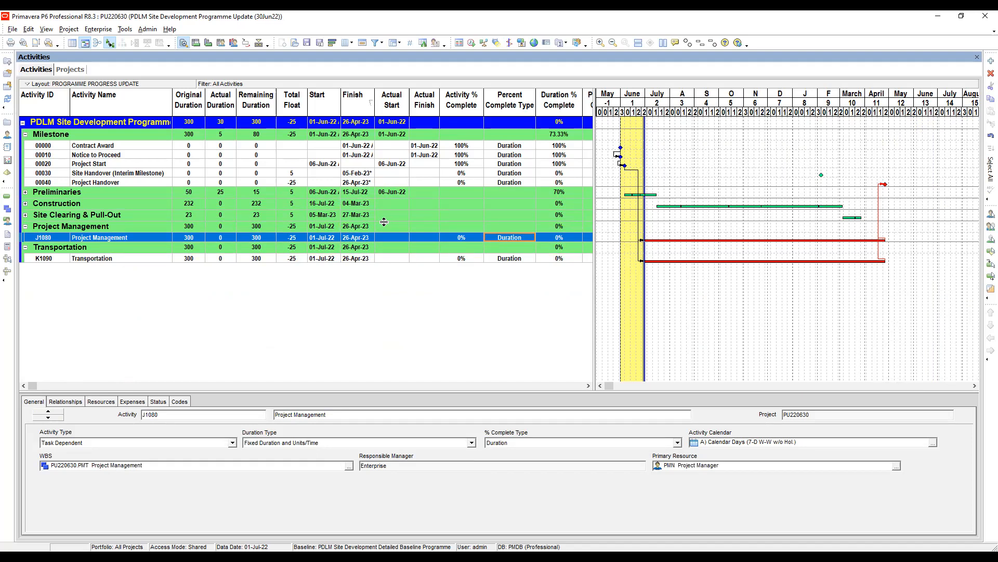
{"action": "left_click", "coordinate": [105, 241]}
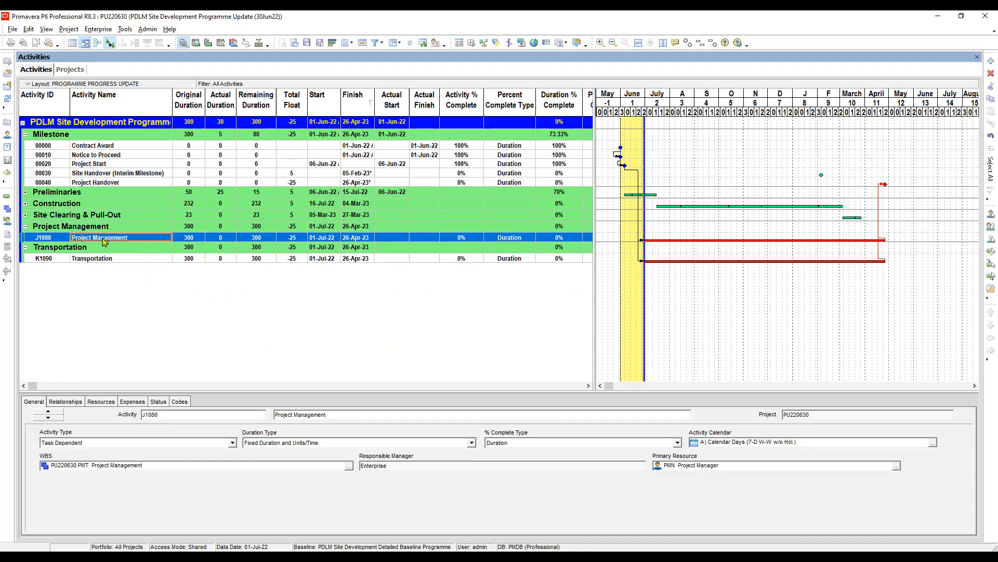
{"action": "left_click", "coordinate": [89, 258]}
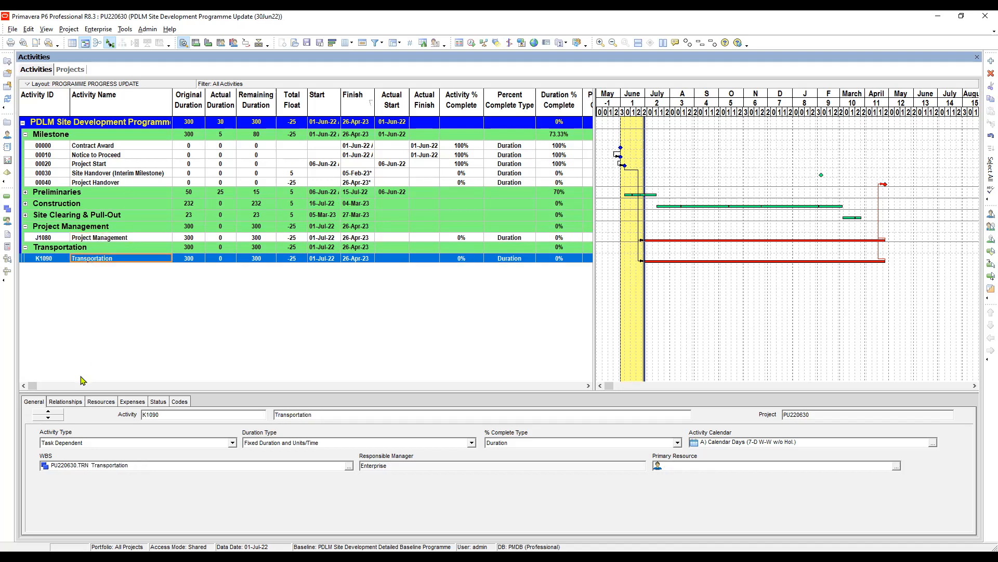
{"action": "left_click", "coordinate": [65, 402]}
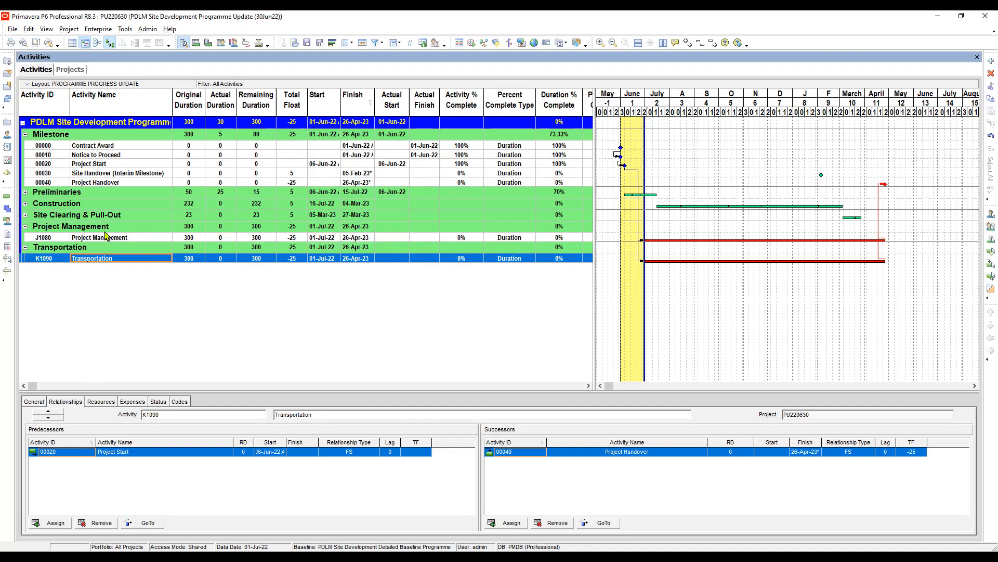
Expand the Site Clearing & Pull-Out and Preliminaries groups and view the relationships of Mobilization for Temporary Facilities.
{"action": "left_click", "coordinate": [25, 215]}
{"action": "left_click", "coordinate": [24, 217]}
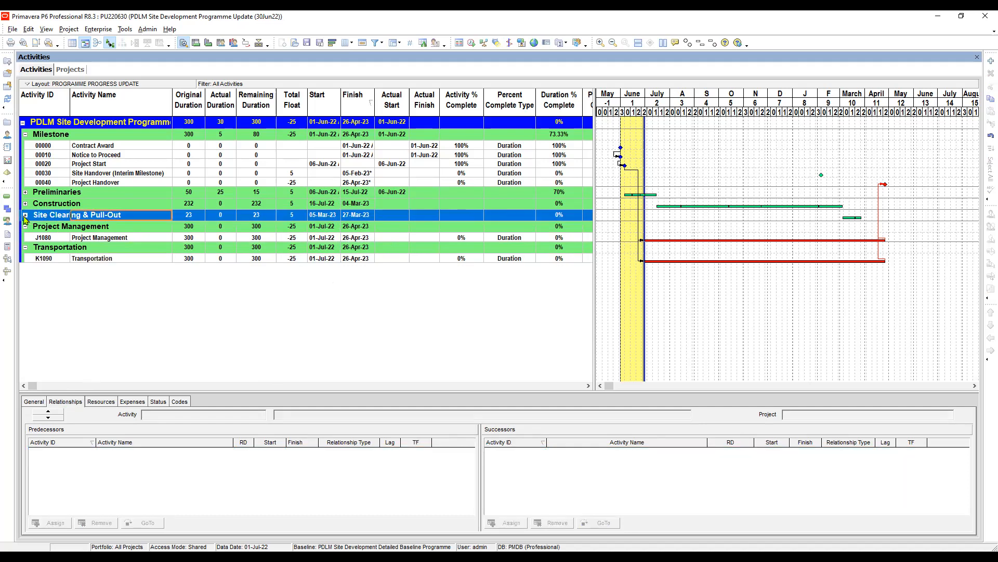
{"action": "left_click", "coordinate": [25, 215]}
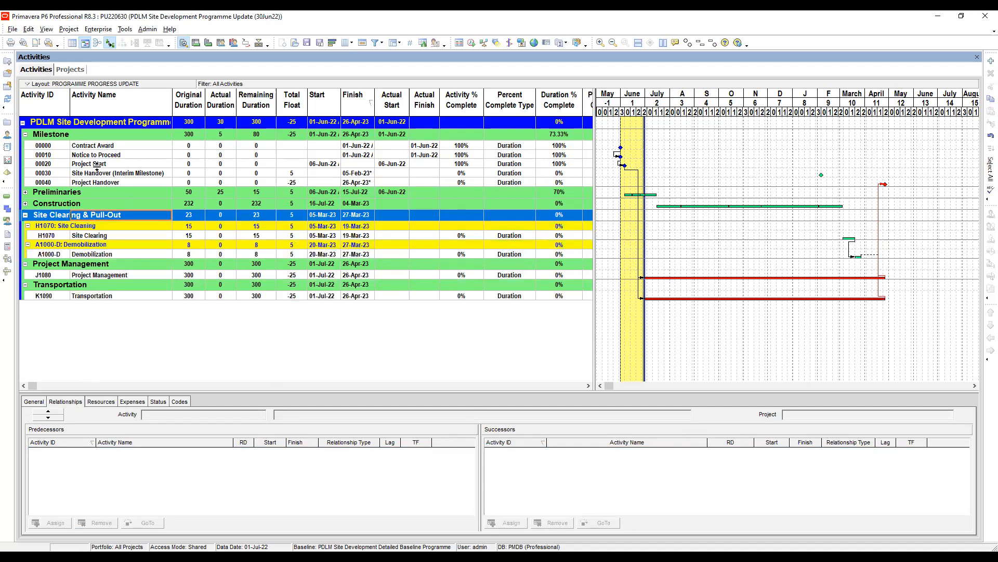
{"action": "left_click", "coordinate": [25, 191]}
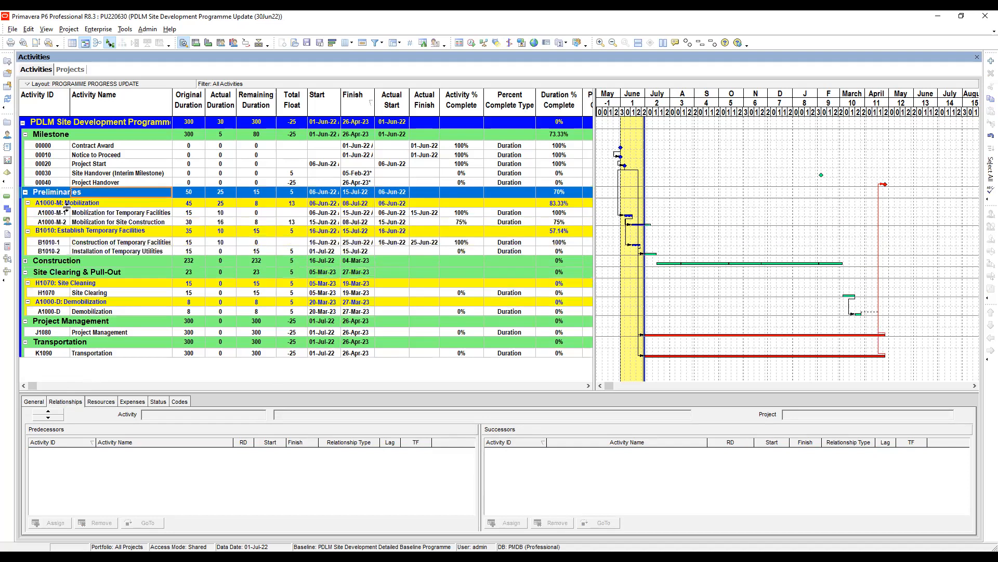
{"action": "left_click", "coordinate": [116, 213]}
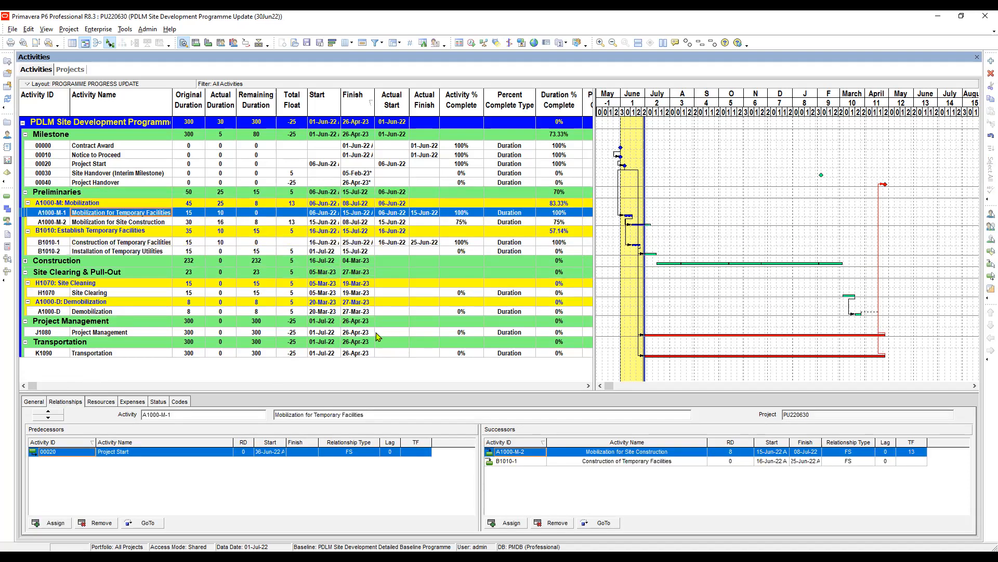
Set the actual start of the Project Management activity J1080 to 06-Jun-22.
{"action": "left_click", "coordinate": [323, 332]}
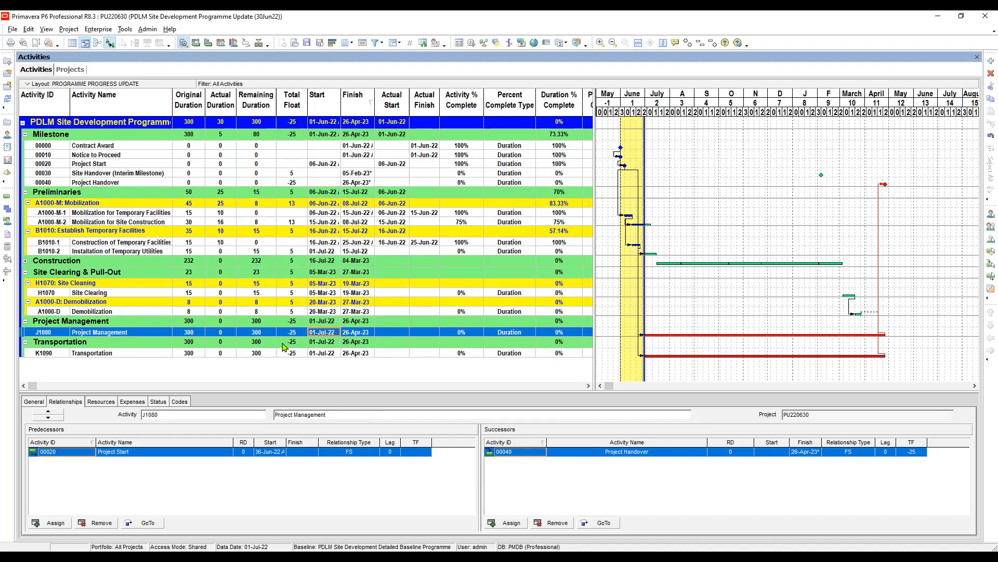
{"action": "left_click", "coordinate": [392, 333]}
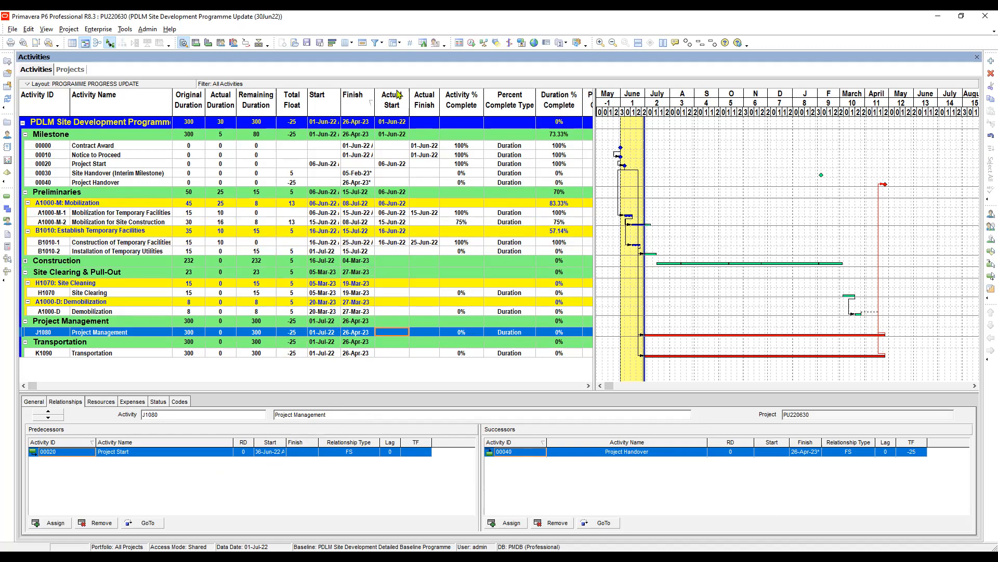
{"action": "left_click", "coordinate": [402, 333]}
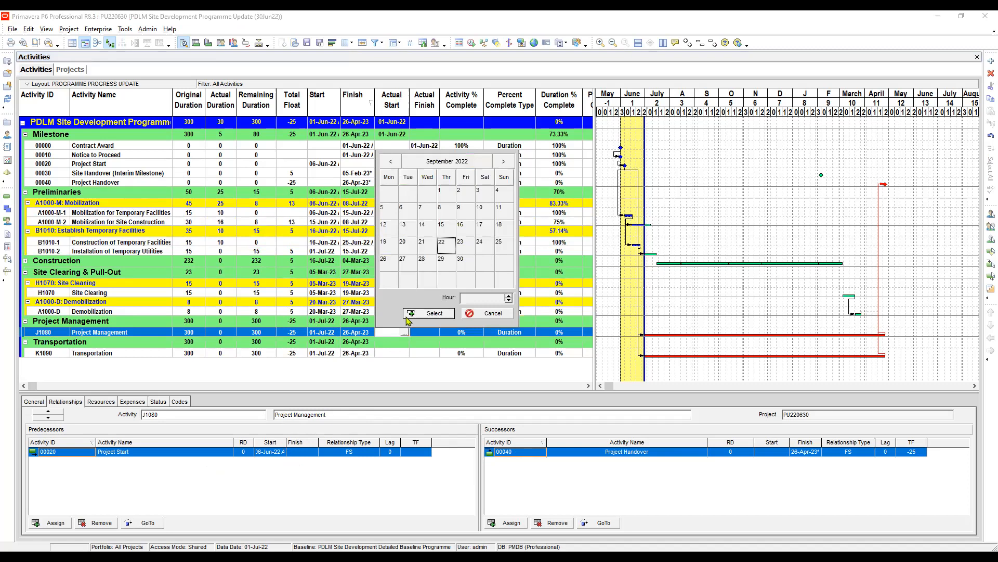
{"action": "left_click", "coordinate": [392, 163]}
{"action": "left_click", "coordinate": [392, 163]}
{"action": "left_click", "coordinate": [393, 163]}
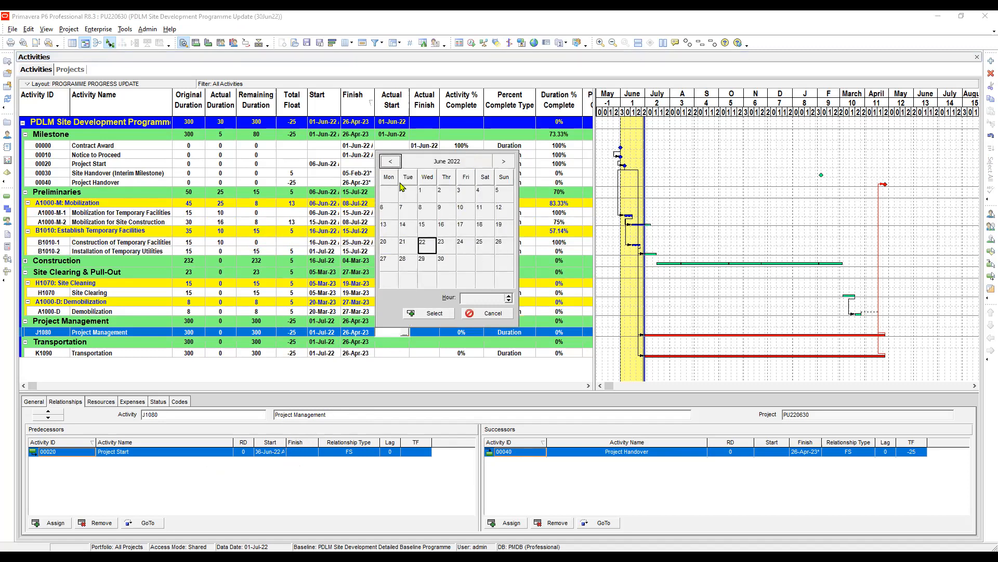
{"action": "double_click", "coordinate": [388, 213]}
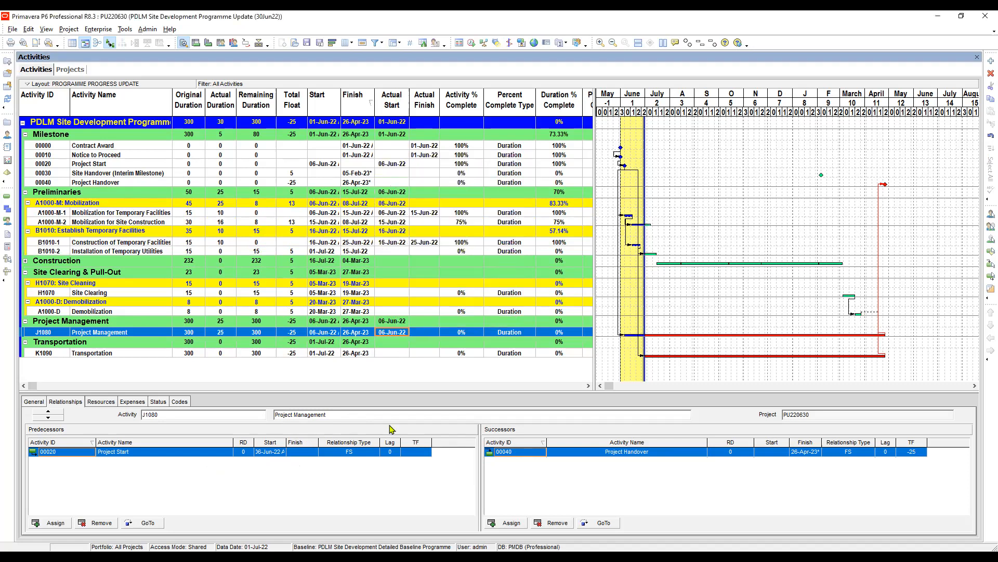
Set the actual start of the Transportation activity K1090 to 06-Jun-22.
{"action": "left_click", "coordinate": [389, 355]}
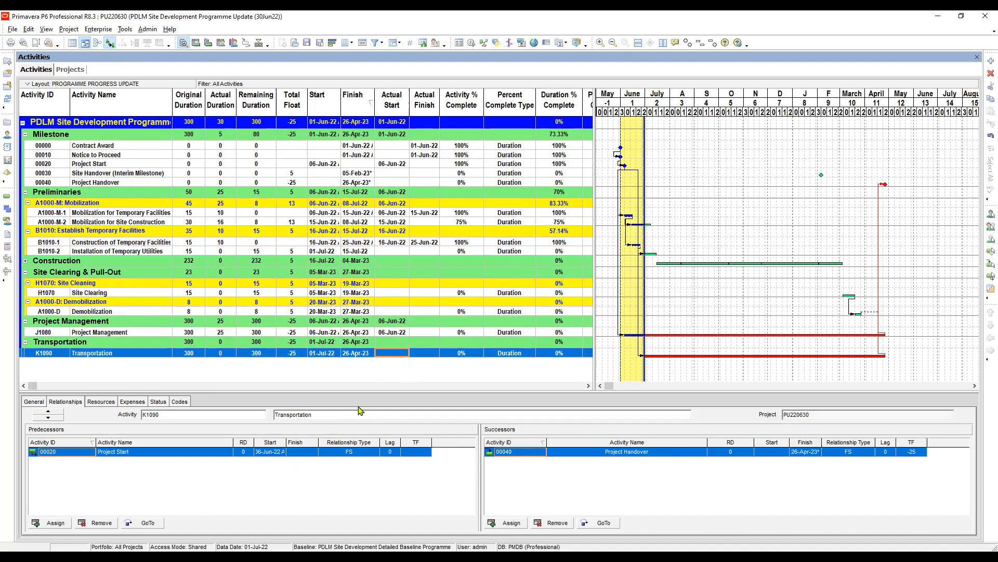
{"action": "left_click", "coordinate": [388, 355]}
{"action": "left_click", "coordinate": [405, 355]}
{"action": "left_click", "coordinate": [390, 182]}
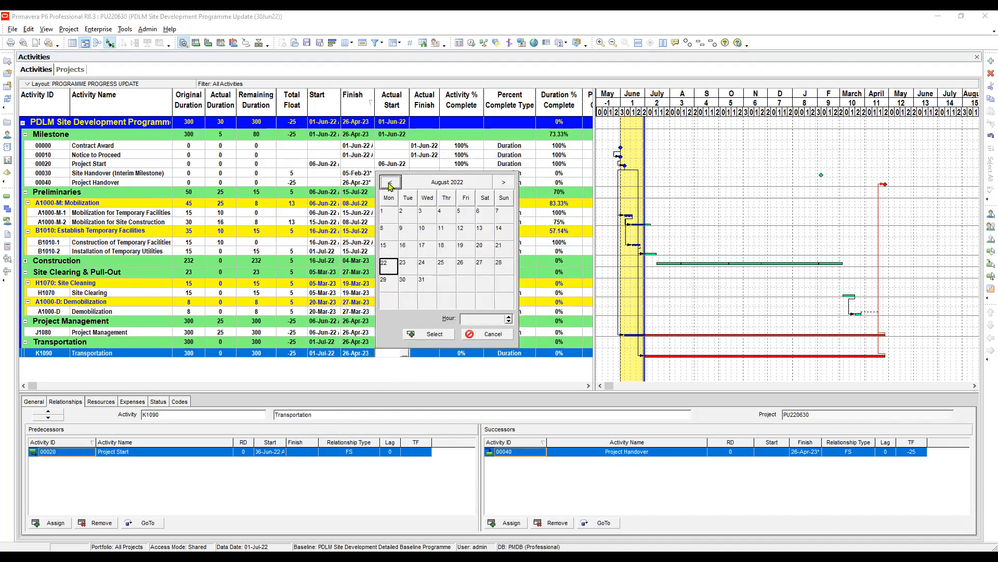
{"action": "left_click", "coordinate": [390, 182]}
{"action": "left_click", "coordinate": [390, 182]}
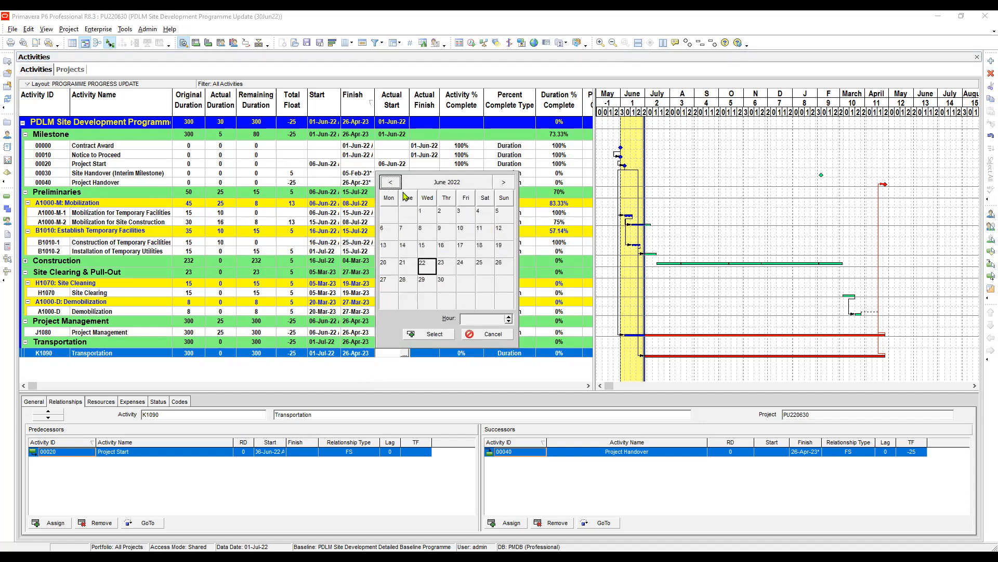
{"action": "double_click", "coordinate": [387, 234]}
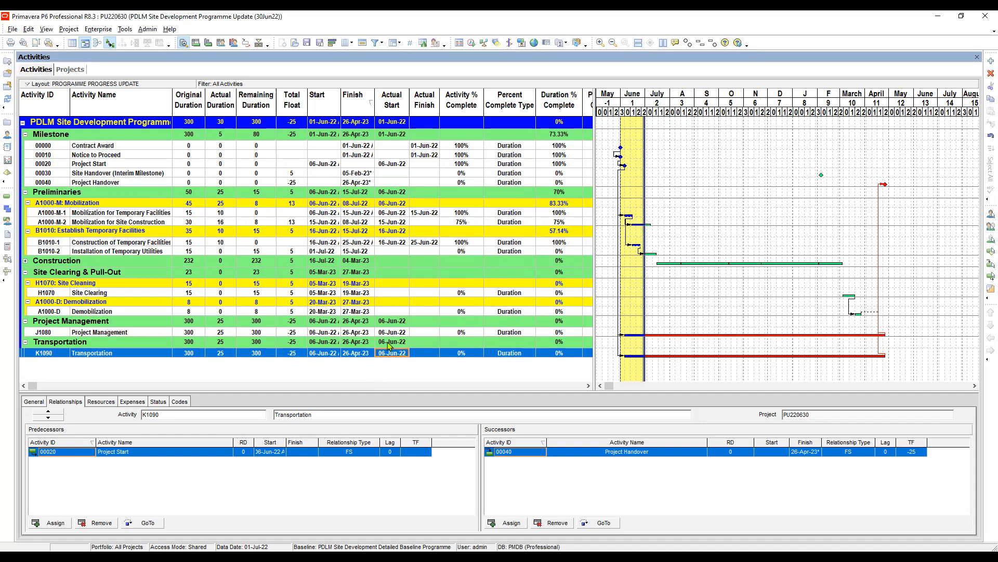
Compare the finish dates of the Demobilization, Project Management and Transportation activities.
{"action": "left_click", "coordinate": [357, 316]}
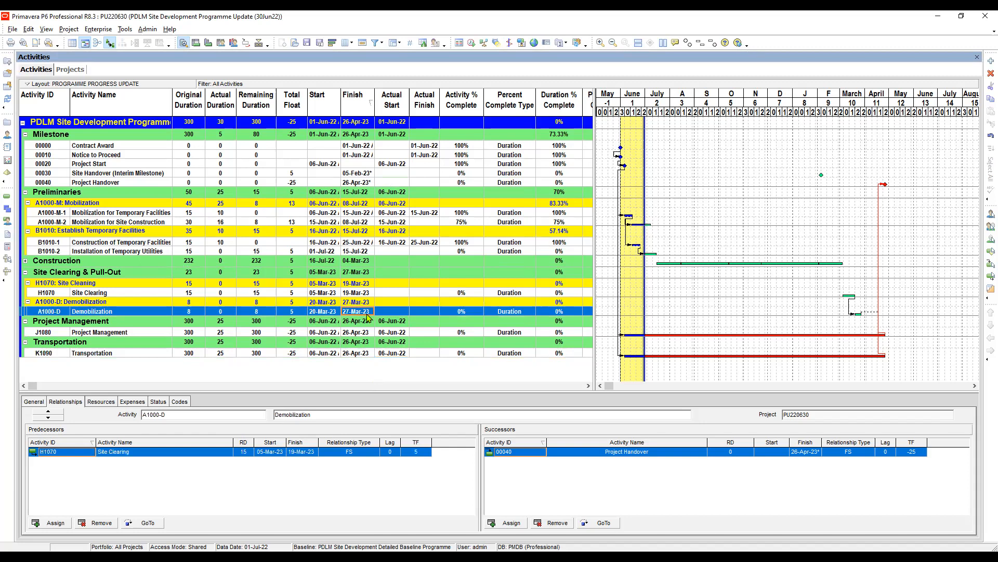
{"action": "left_click", "coordinate": [362, 334]}
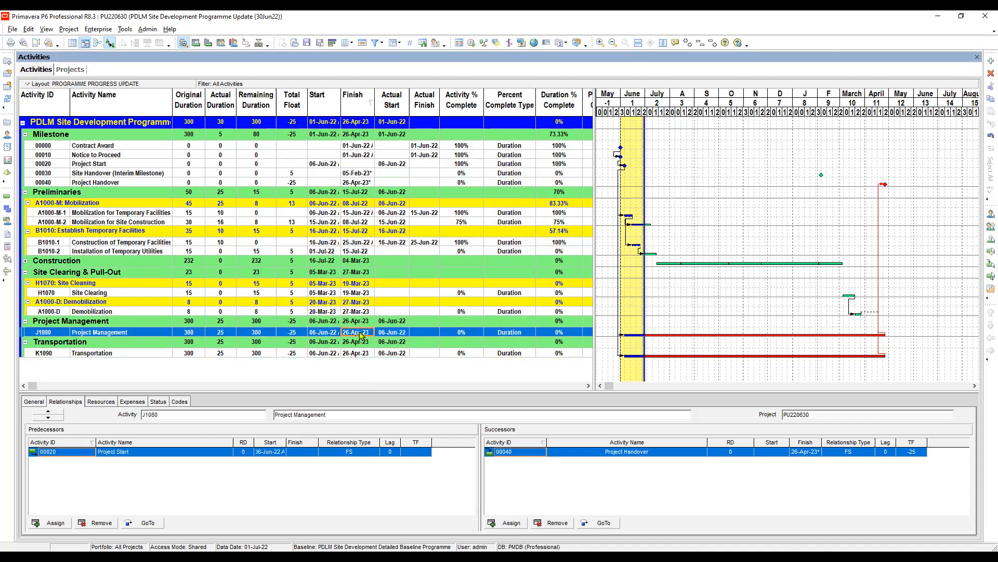
{"action": "left_click", "coordinate": [105, 354]}
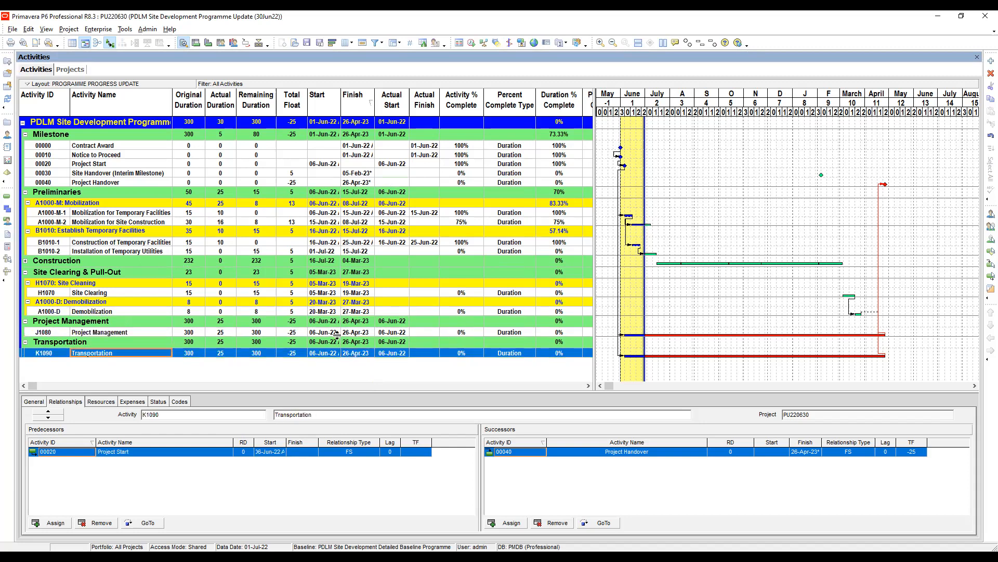
{"action": "left_click", "coordinate": [367, 333]}
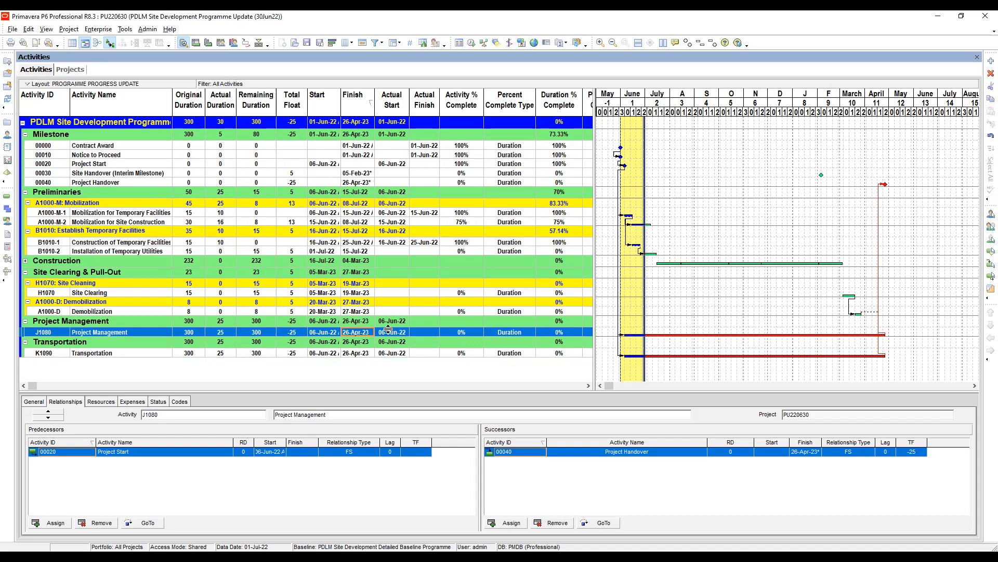
{"action": "left_click", "coordinate": [355, 354]}
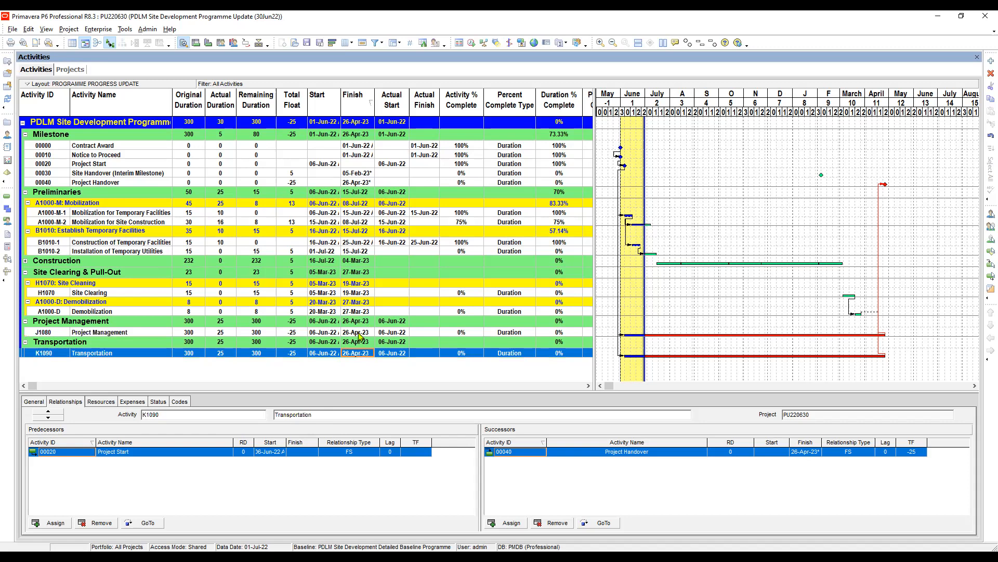
{"action": "left_click", "coordinate": [359, 332]}
Check the general details of Project Management and Transportation, and the original duration of Project Management.
{"action": "left_click", "coordinate": [36, 405]}
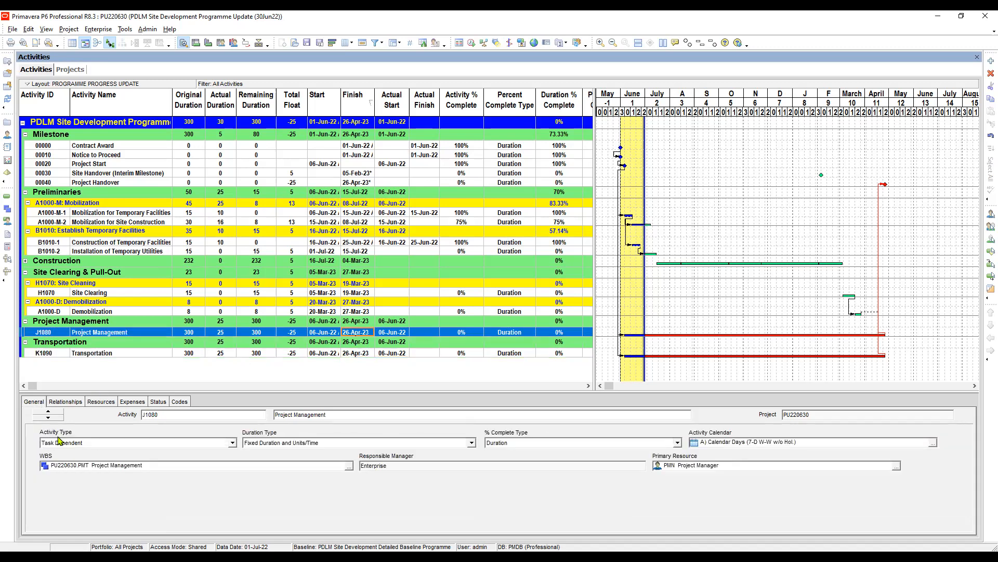
{"action": "left_click", "coordinate": [119, 353]}
{"action": "left_click", "coordinate": [138, 333]}
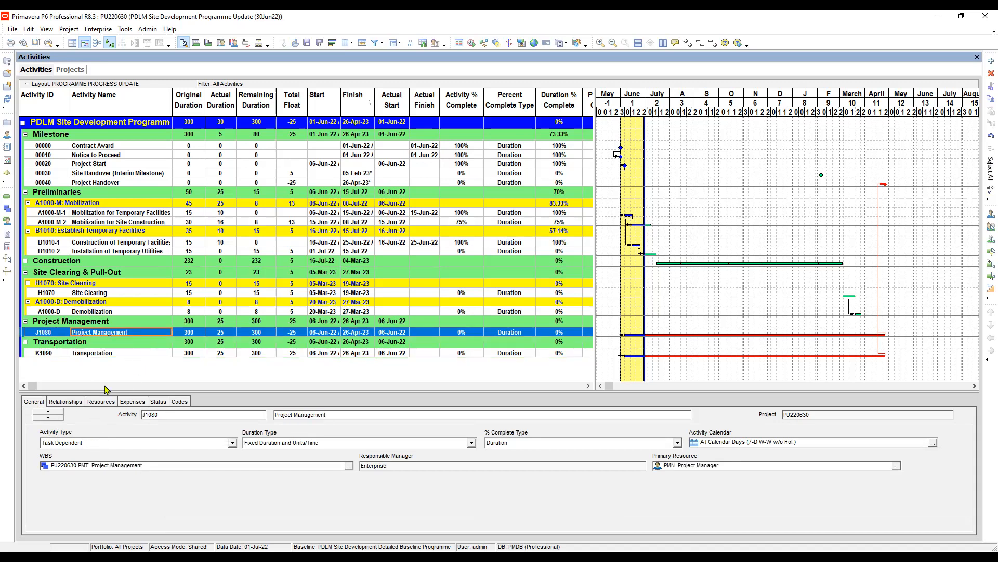
{"action": "left_click", "coordinate": [130, 354]}
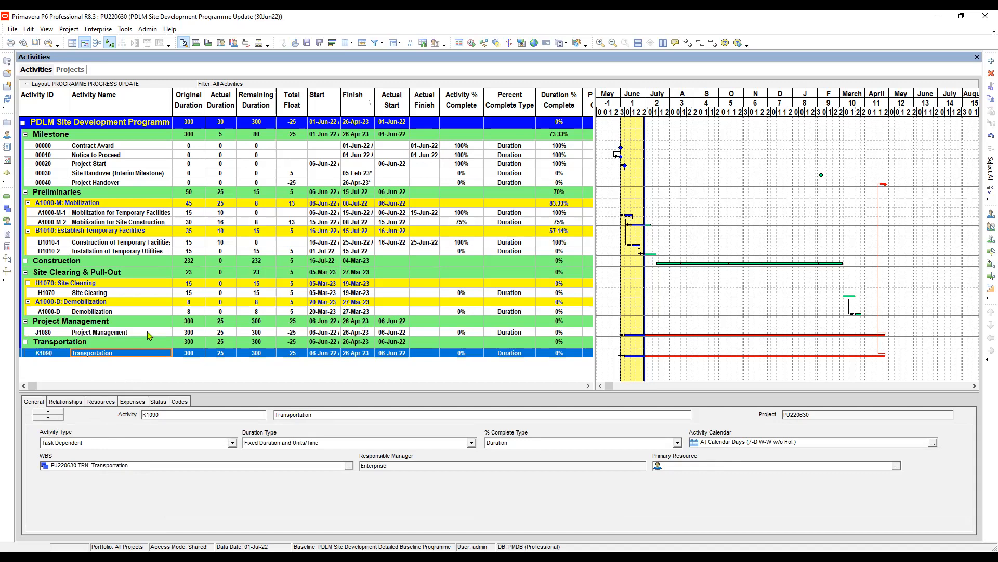
{"action": "left_click", "coordinate": [150, 333]}
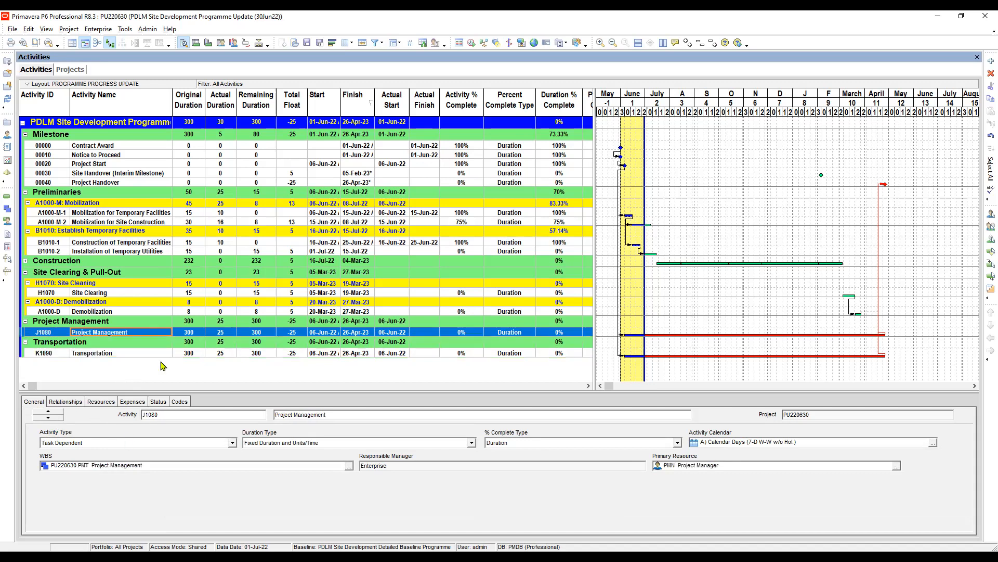
{"action": "left_click", "coordinate": [189, 333]}
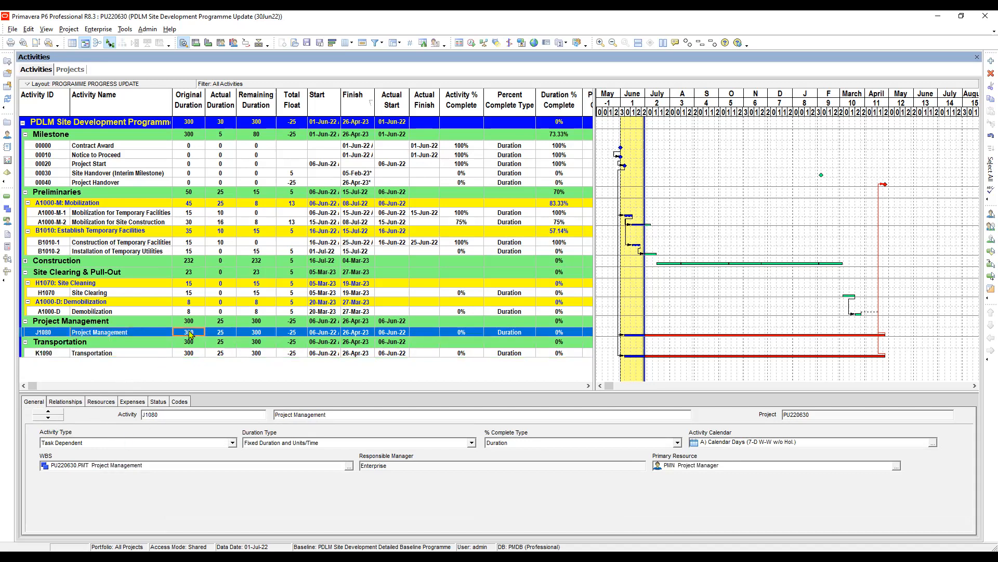
{"action": "left_click", "coordinate": [165, 351]}
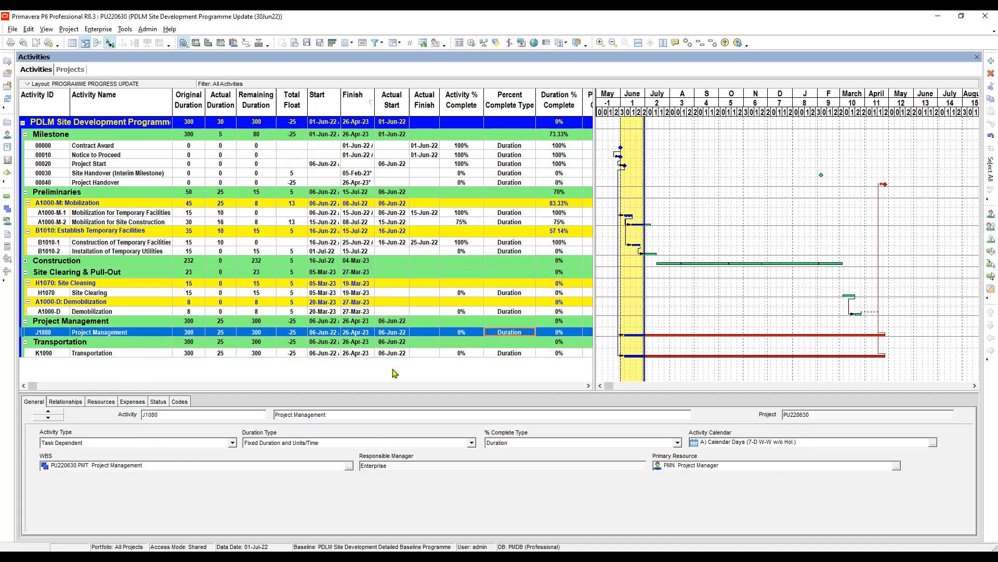
{"action": "left_click", "coordinate": [357, 312]}
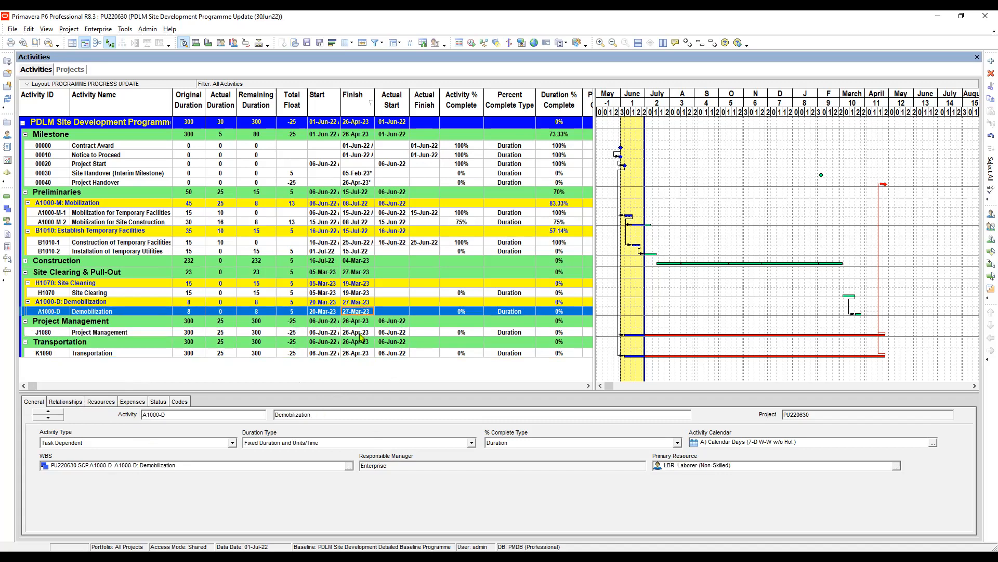
{"action": "left_click", "coordinate": [361, 333]}
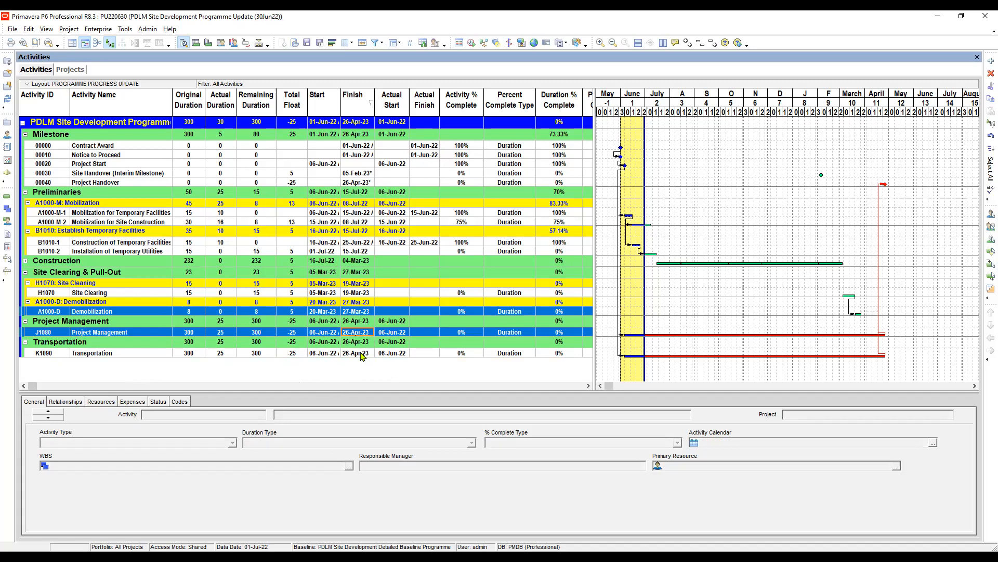
{"action": "left_click", "coordinate": [362, 354], "text": "ctrl"}
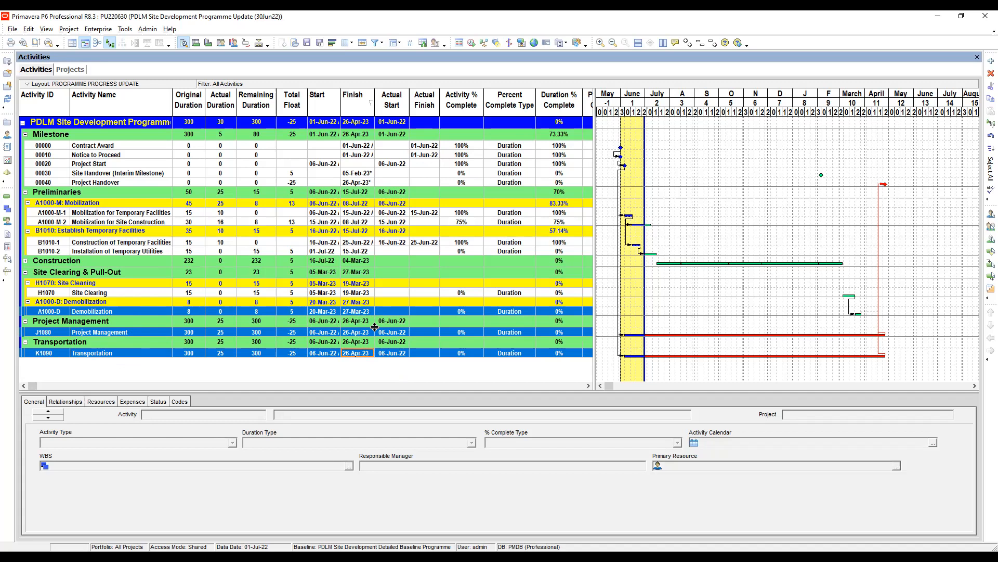
{"action": "left_click", "coordinate": [354, 294]}
{"action": "left_click", "coordinate": [358, 312]}
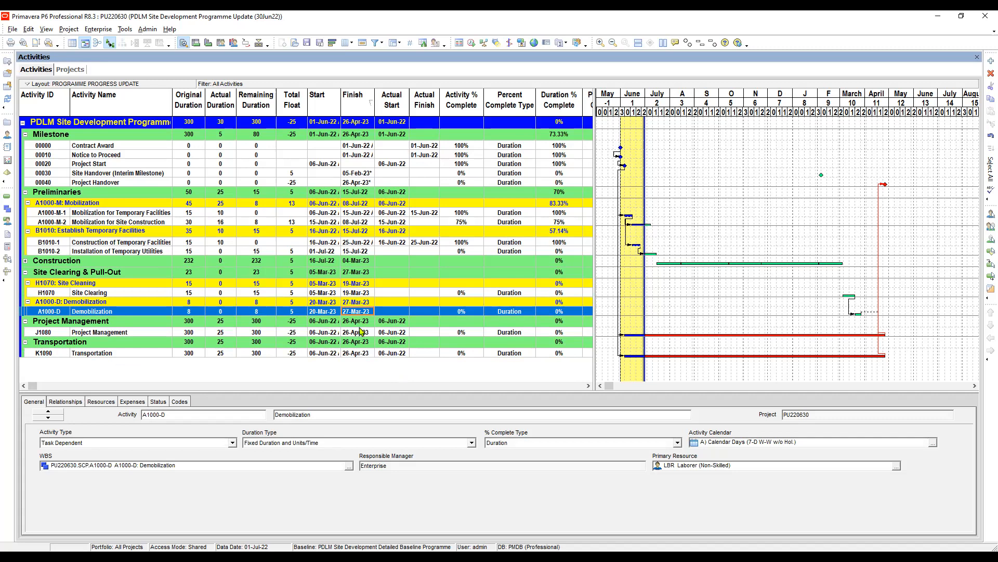
{"action": "left_click", "coordinate": [358, 335]}
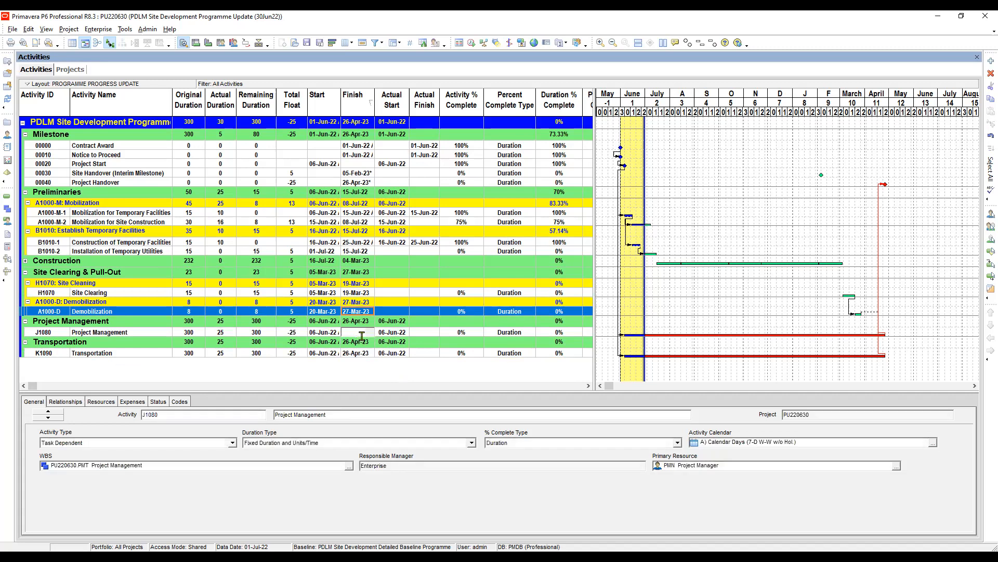
Fill Demobilization's finish date of 27-Mar-23 down to the Project Management activity J1080.
{"action": "left_click", "coordinate": [364, 312]}
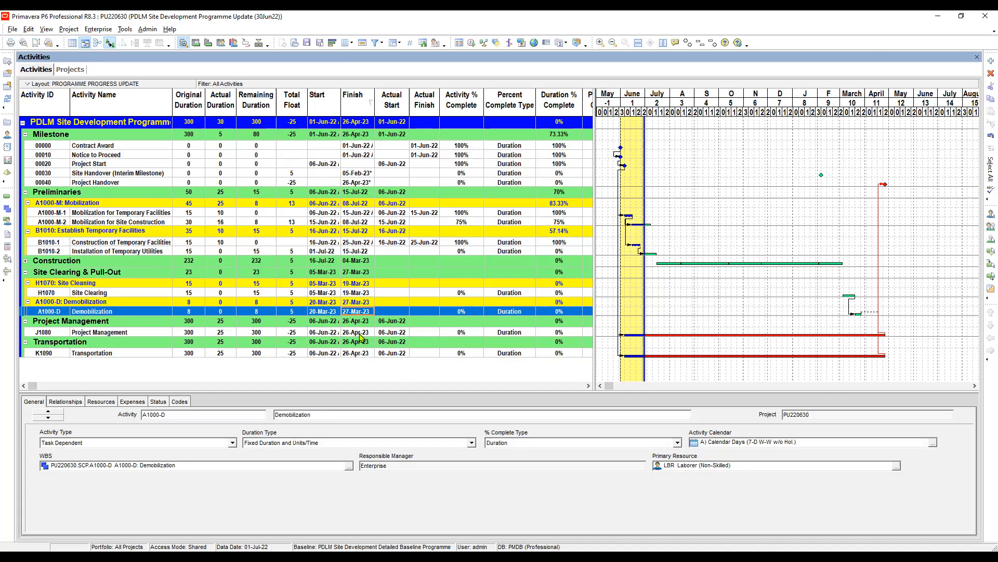
{"action": "left_click", "coordinate": [361, 333]}
{"action": "right_click", "coordinate": [361, 337]}
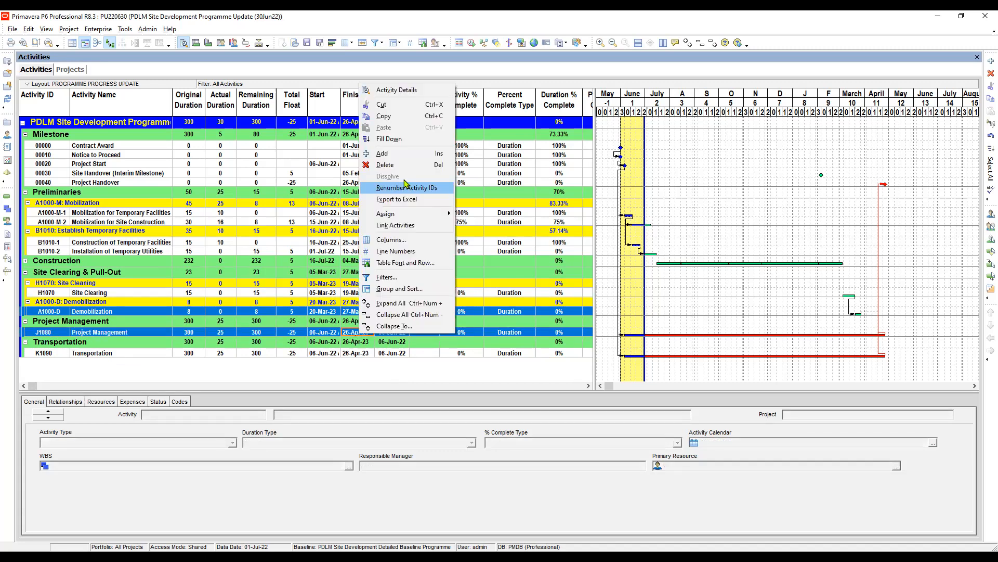
{"action": "left_click", "coordinate": [389, 139]}
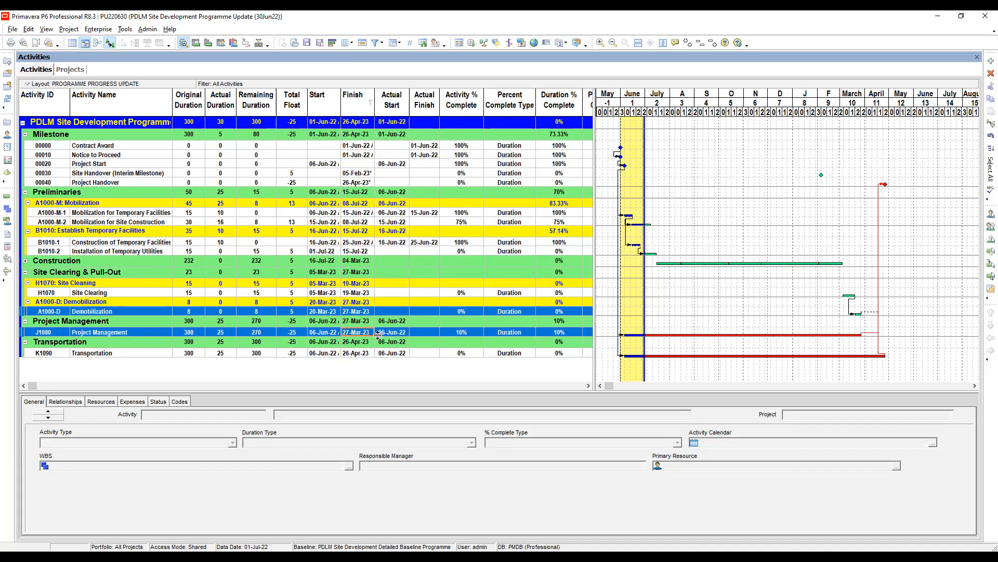
Fill Demobilization's finish date of 27-Mar-23 down to the Transportation activity K1090.
{"action": "left_click", "coordinate": [364, 312]}
{"action": "left_click", "coordinate": [357, 352], "text": "ctrl"}
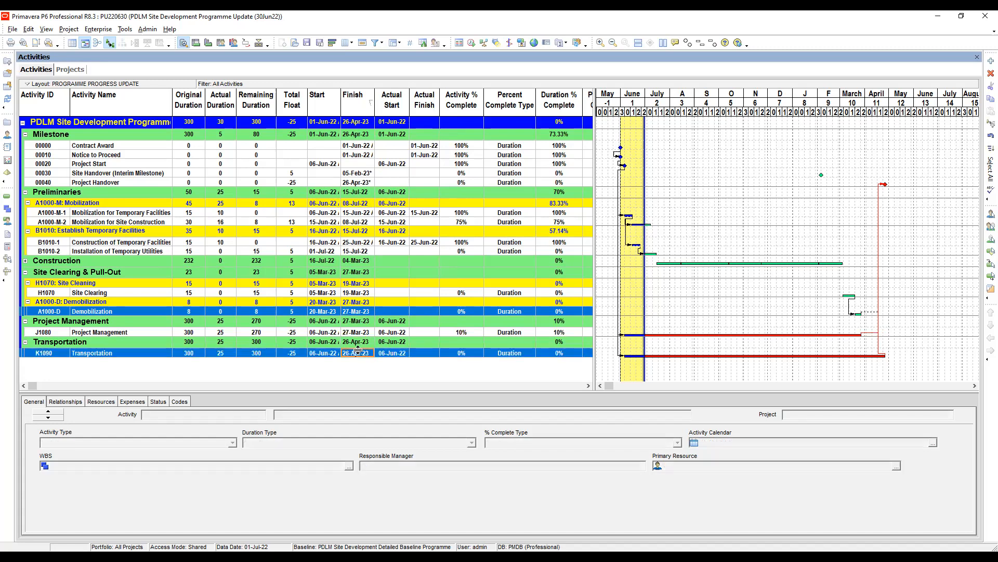
{"action": "right_click", "coordinate": [358, 352]}
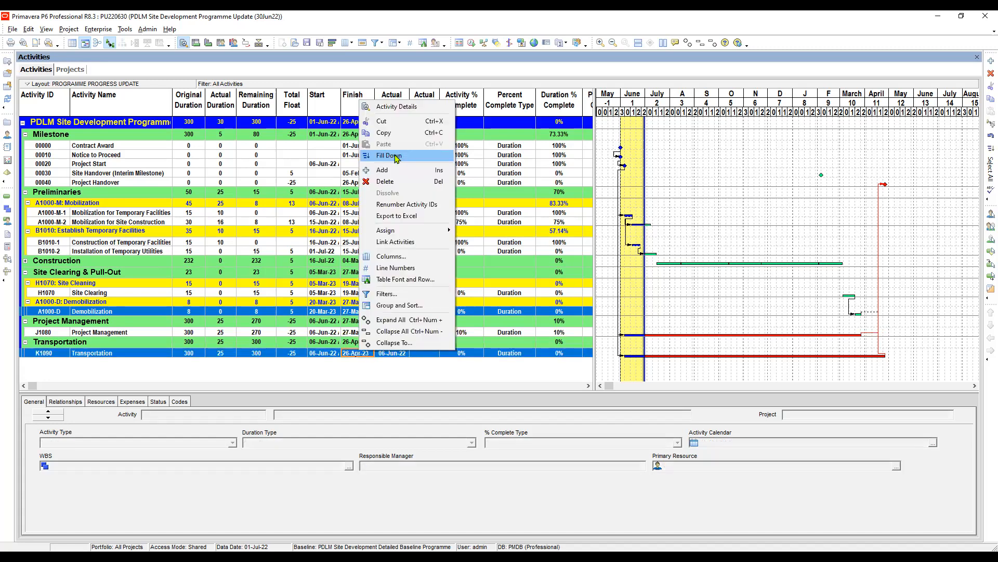
{"action": "left_click", "coordinate": [396, 157]}
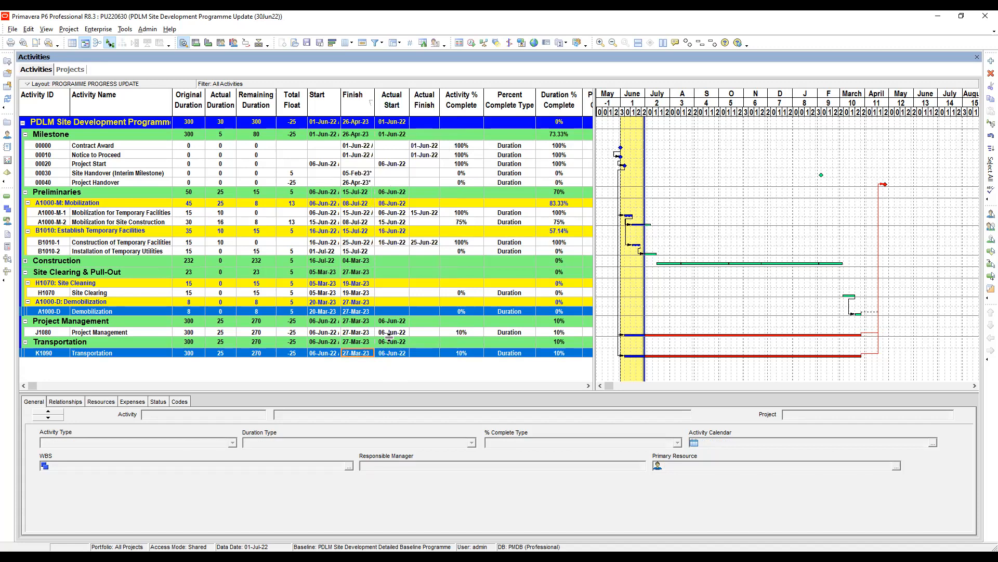
Reschedule the project to recalculate its dates and total float.
{"action": "left_click", "coordinate": [471, 43]}
{"action": "key", "text": "alt+Tab"}
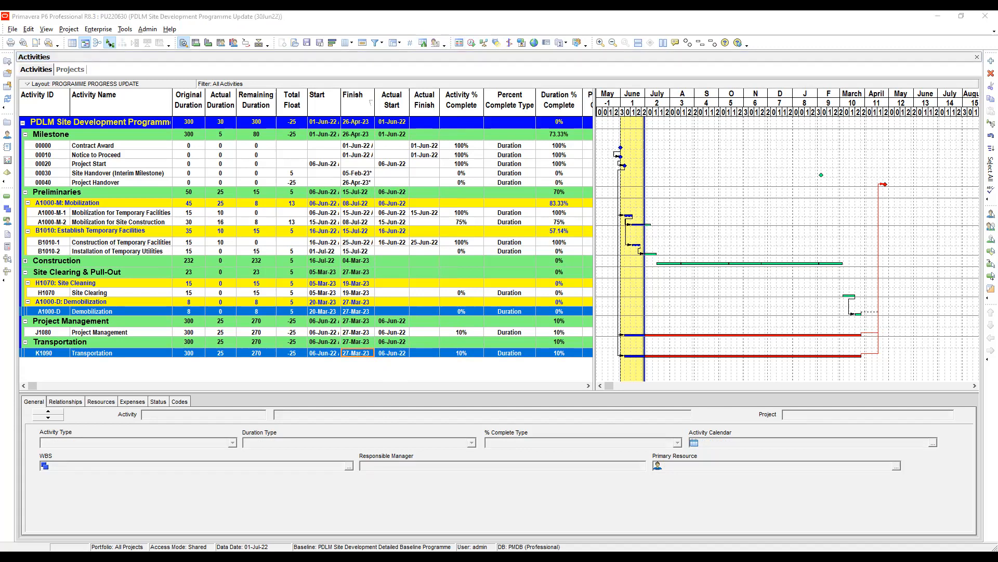
{"action": "key", "text": "alt+Tab"}
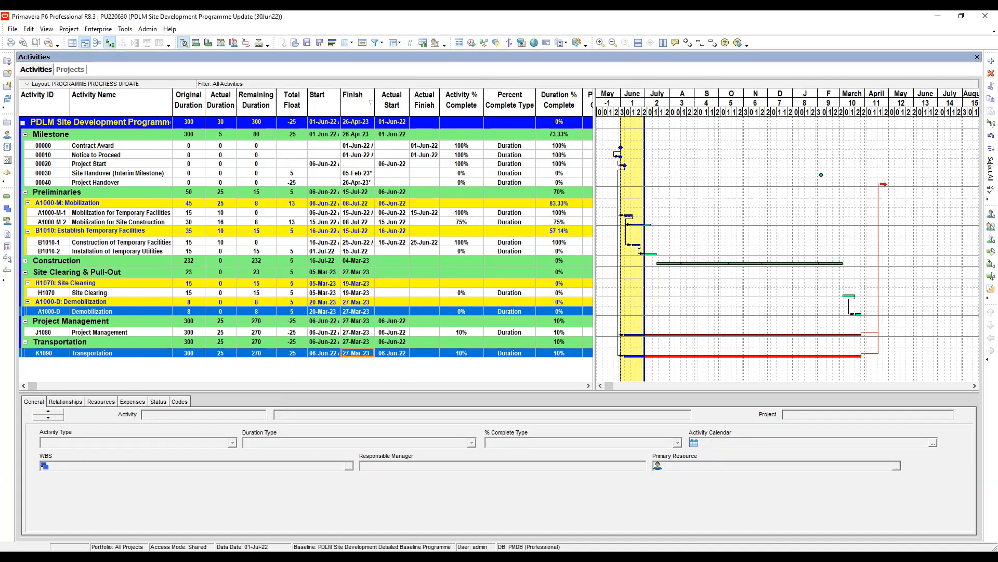
{"action": "key", "text": "alt+Tab"}
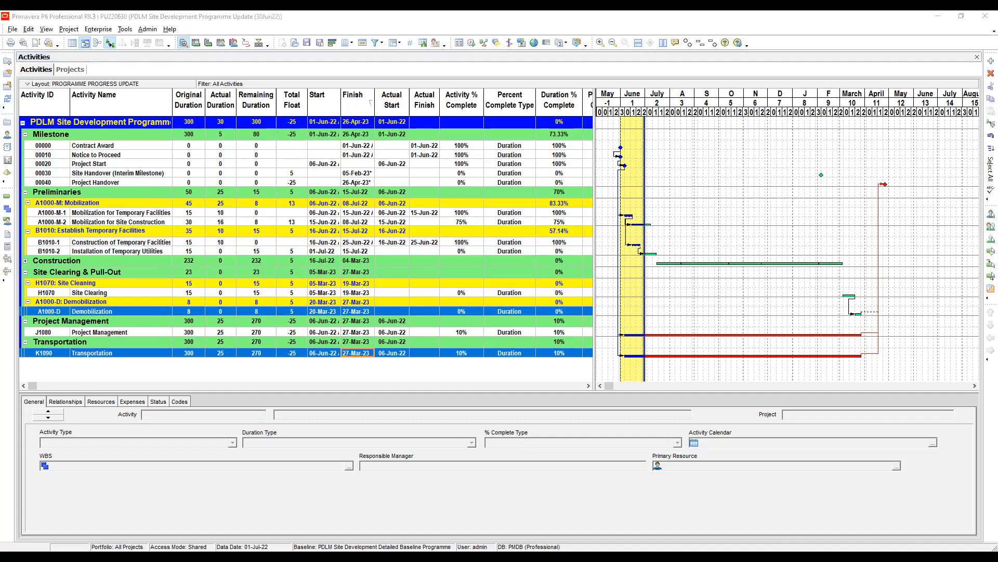
{"action": "key", "text": "alt+Tab"}
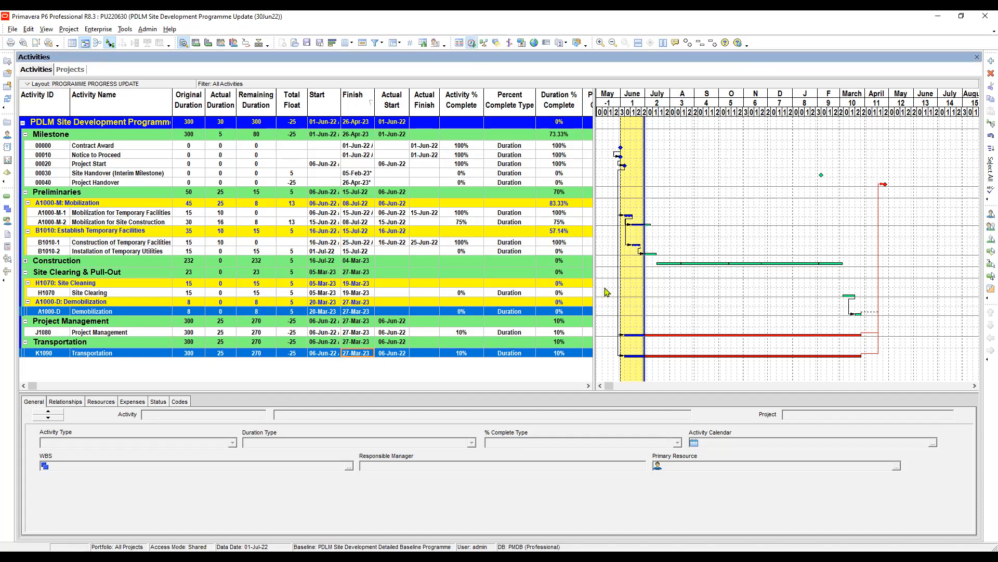
{"action": "key", "text": "F9"}
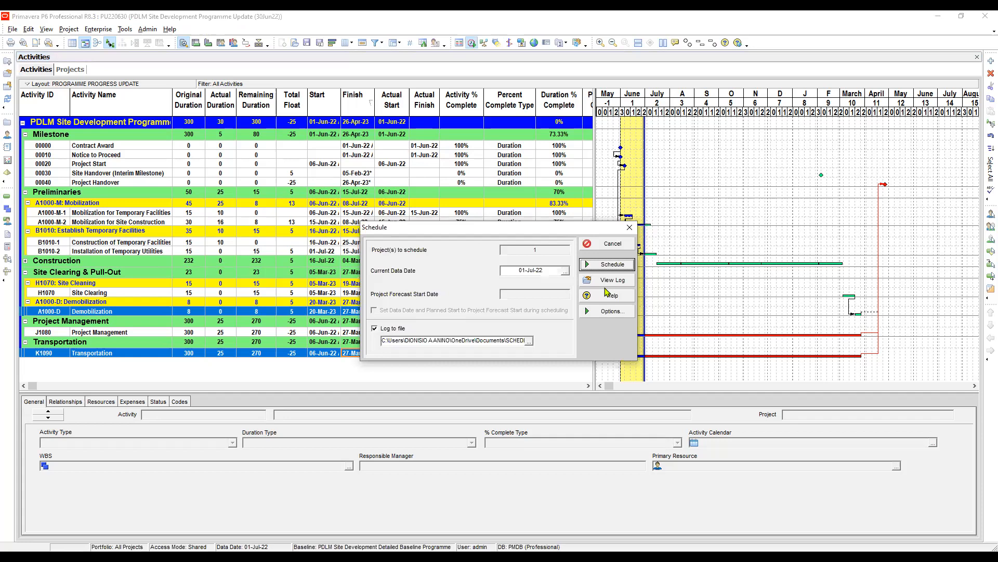
{"action": "left_click", "coordinate": [607, 264]}
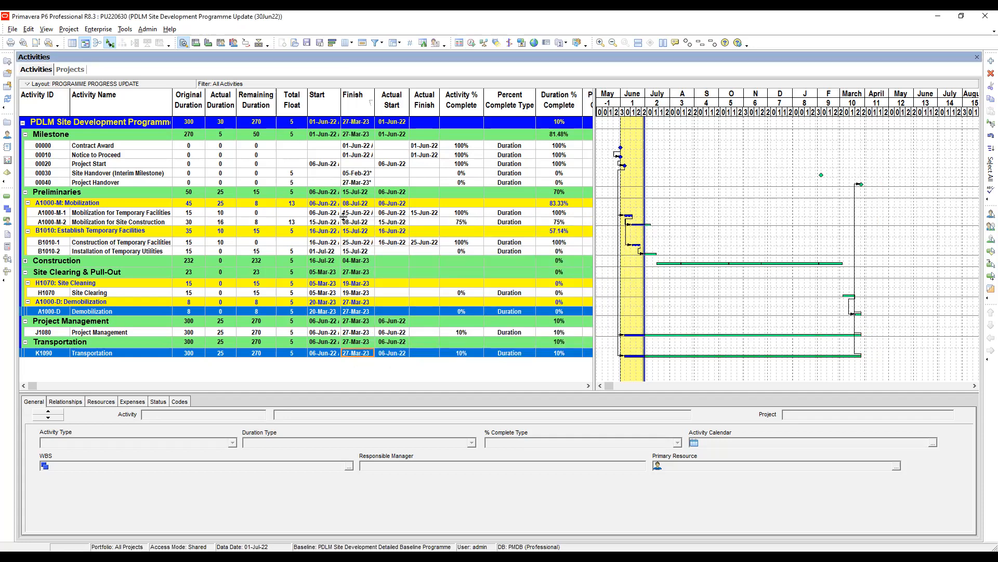
Check the total float of Site Handover (Interim Milestone) and review the Project Management and Transportation activities.
{"action": "left_click", "coordinate": [297, 175]}
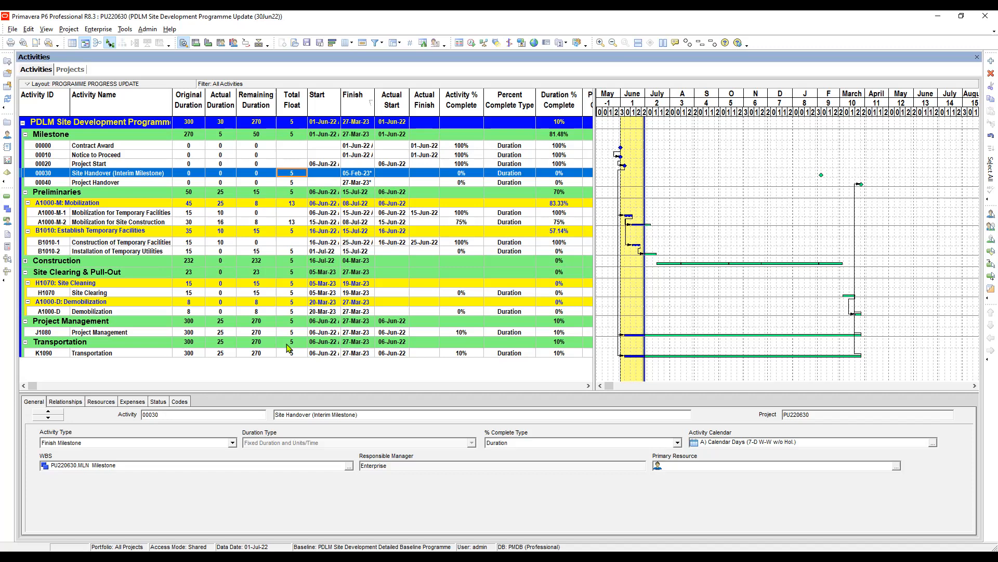
{"action": "left_click", "coordinate": [120, 332]}
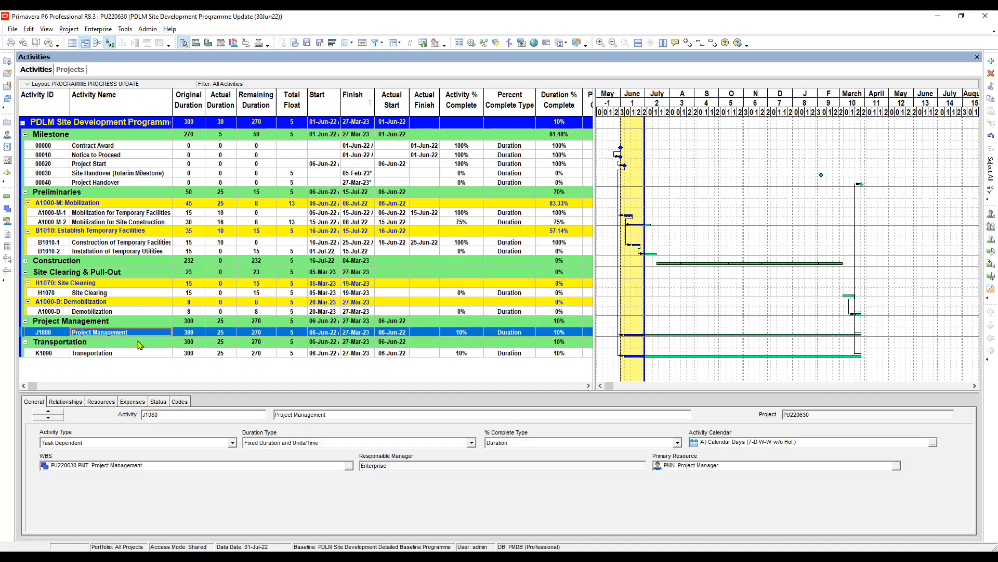
{"action": "left_click", "coordinate": [191, 352]}
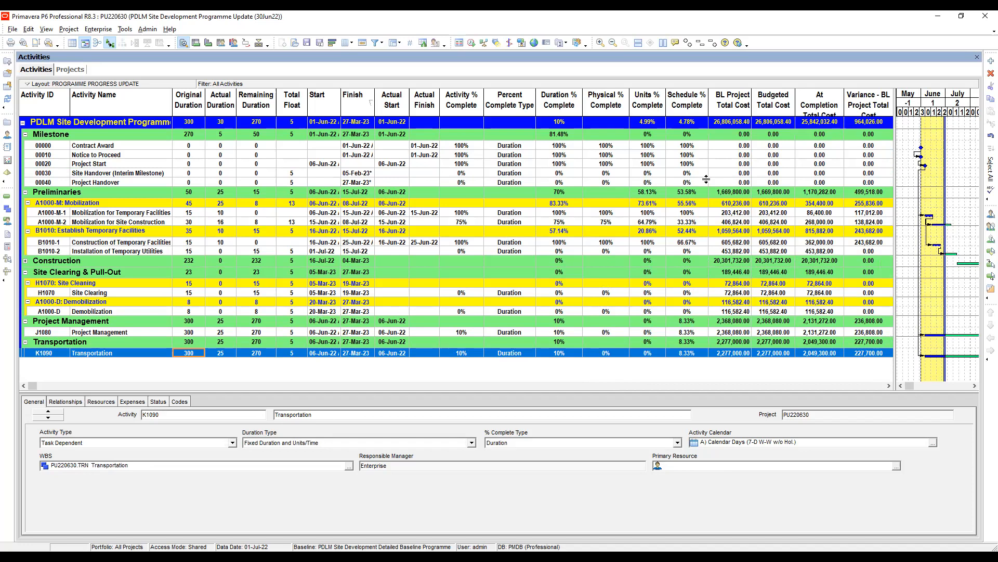
Check the Schedule % Complete values of the Contract Award and Notice to Proceed milestones.
{"action": "left_click", "coordinate": [688, 145]}
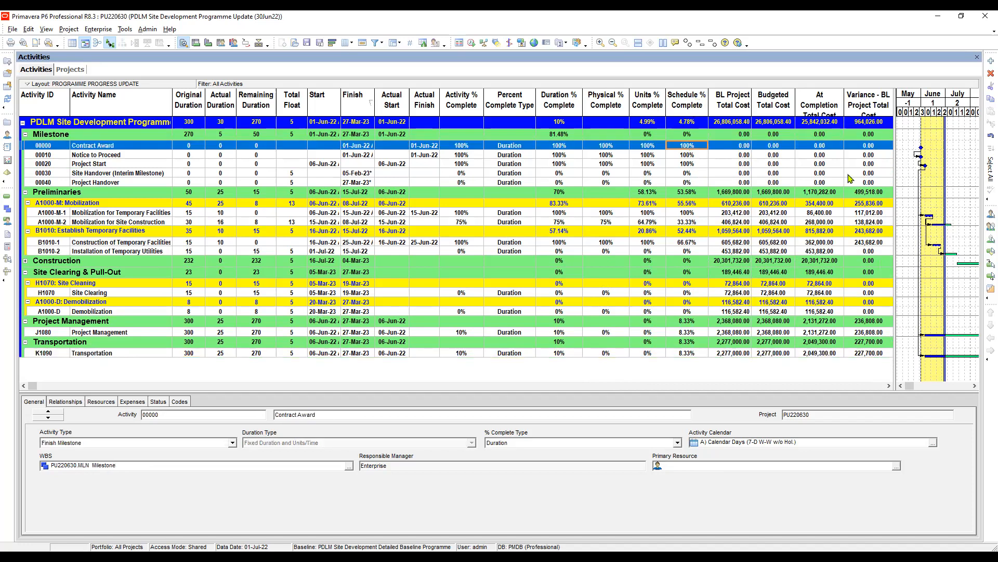
{"action": "left_click", "coordinate": [693, 156]}
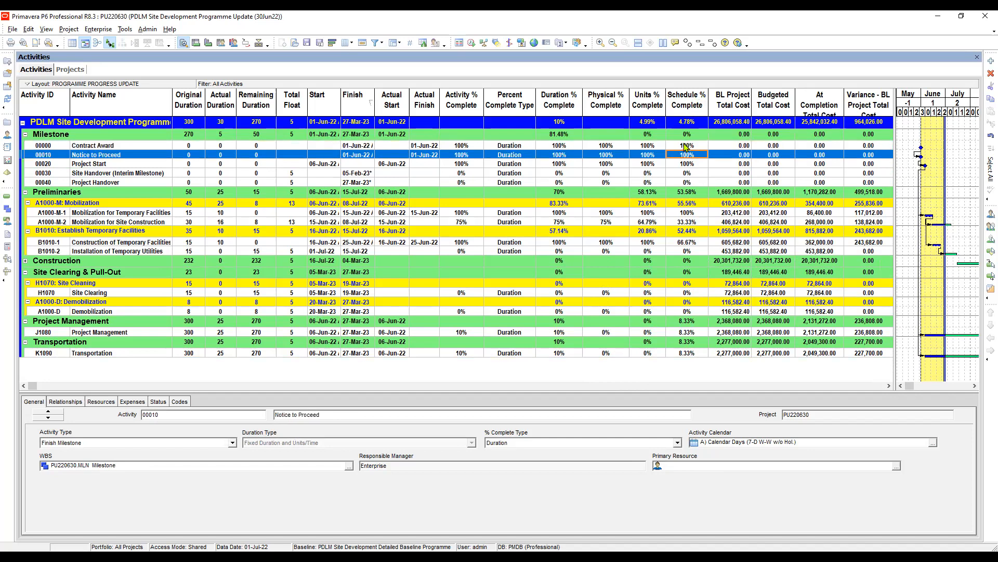
{"action": "left_click", "coordinate": [683, 147]}
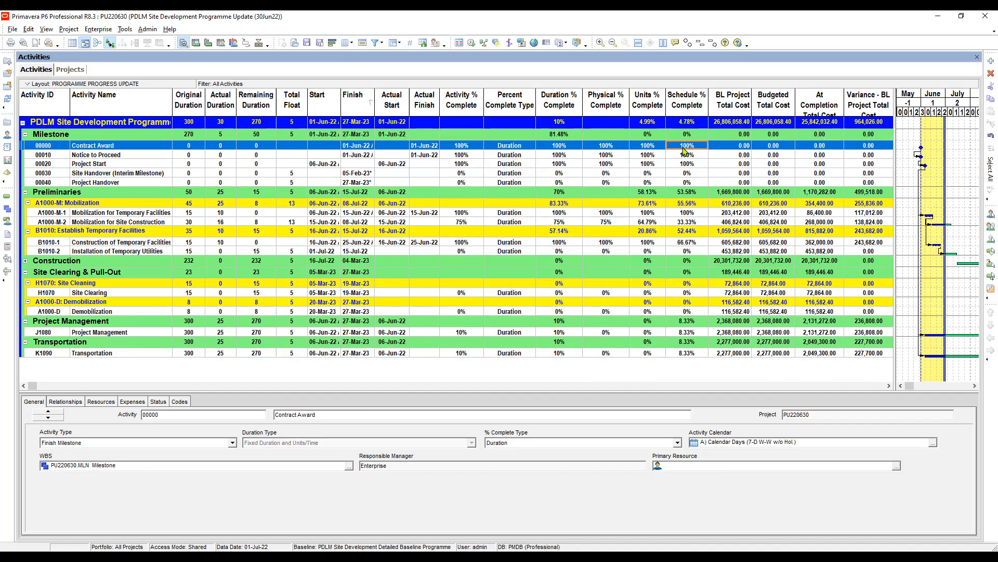
{"action": "left_click", "coordinate": [687, 156]}
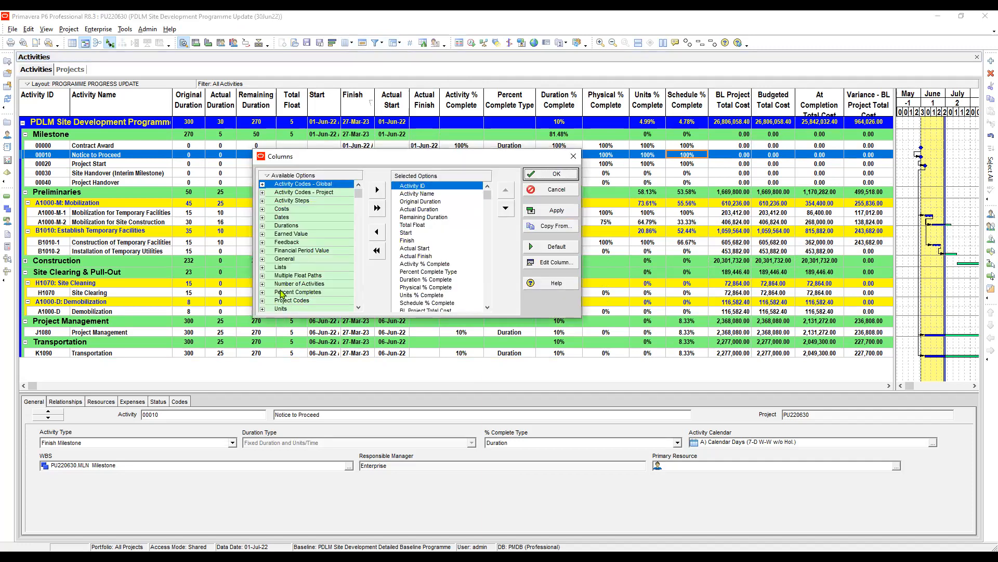
Browse the available Percent Completes columns, leaving the column selection as it is.
{"action": "left_click", "coordinate": [280, 293]}
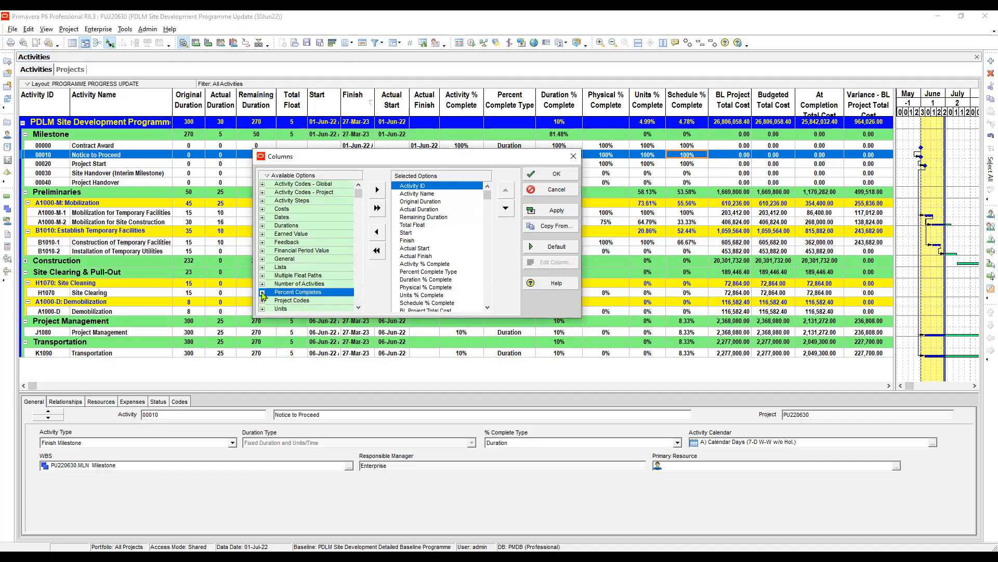
{"action": "left_click", "coordinate": [262, 292]}
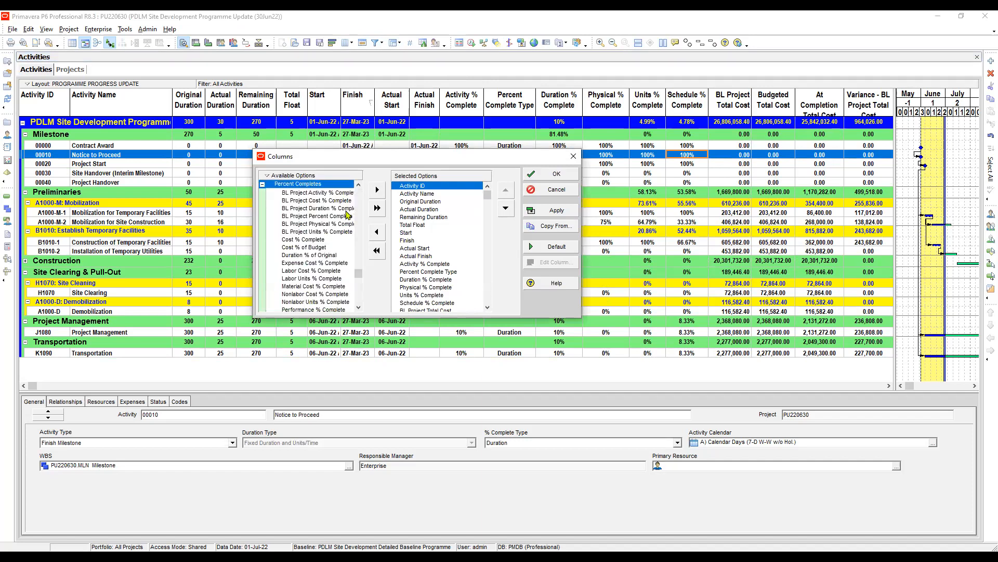
{"action": "left_click", "coordinate": [263, 185]}
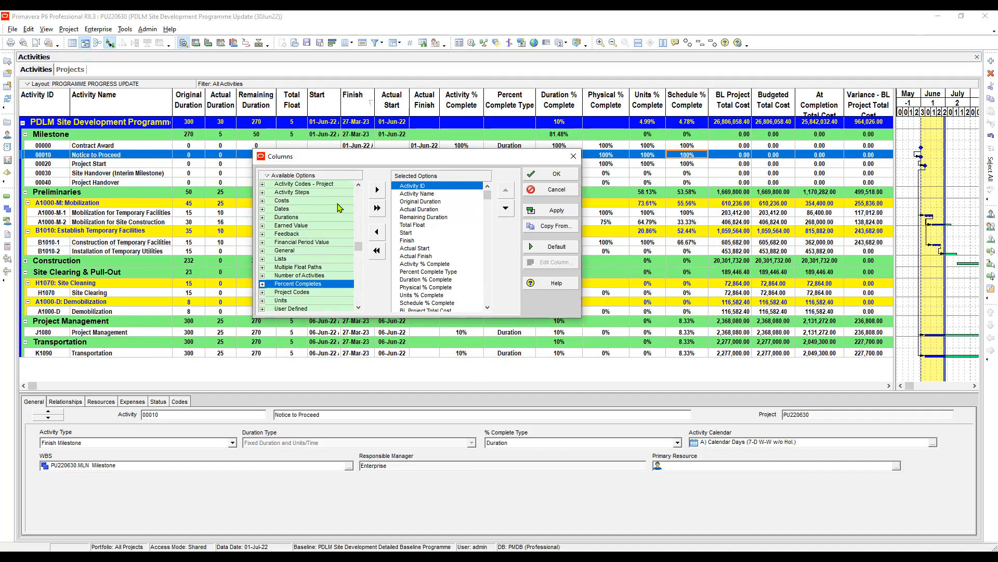
{"action": "left_click", "coordinate": [573, 157]}
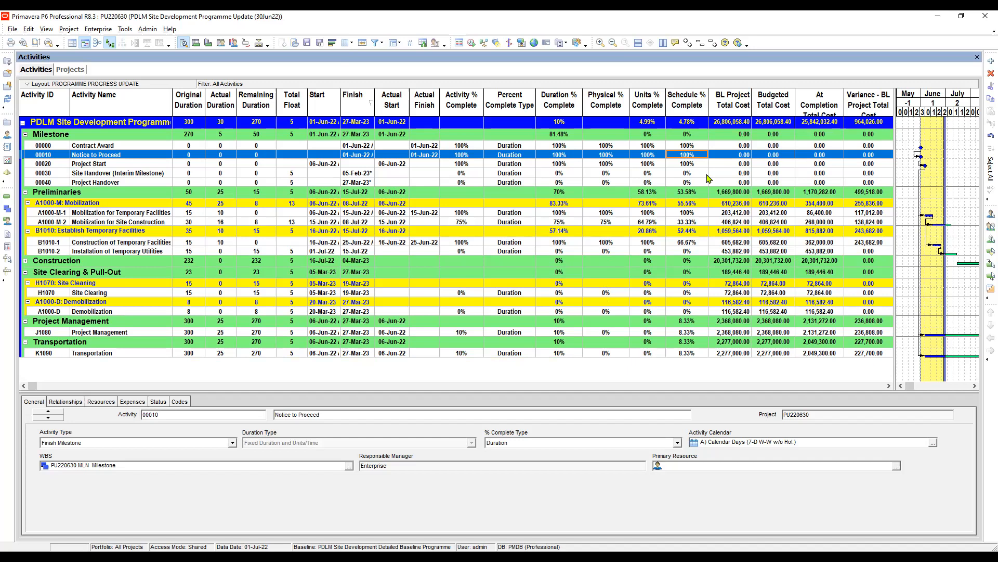
Compare the percent complete values of the Project Management and Transportation activities and widen the Gantt chart to show their full bars.
{"action": "scroll", "coordinate": [707, 179], "scroll_direction": "down", "scroll_amount": 6}
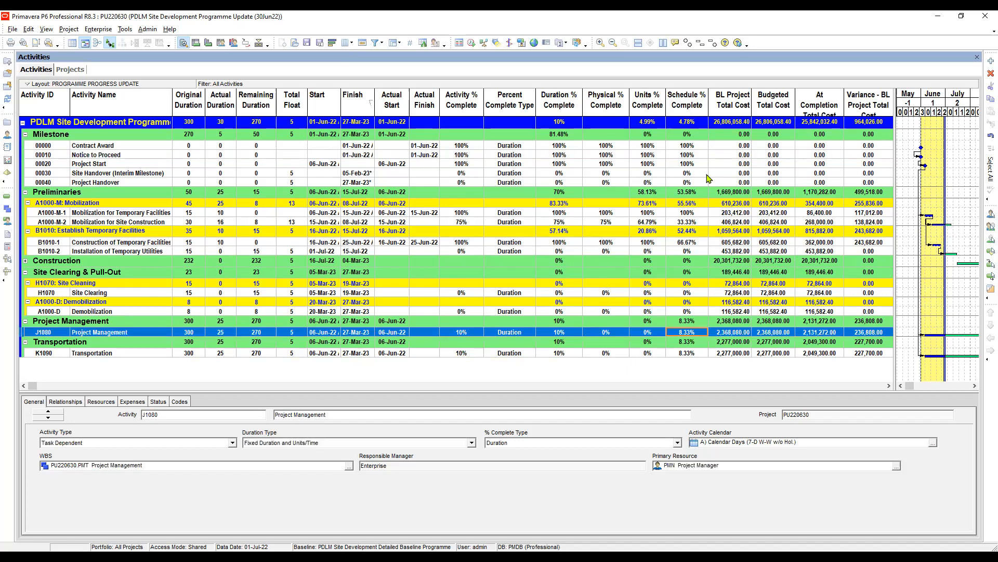
{"action": "scroll", "coordinate": [707, 179], "scroll_direction": "down", "scroll_amount": 2}
{"action": "scroll", "coordinate": [708, 178], "scroll_direction": "up", "scroll_amount": 2}
{"action": "scroll", "coordinate": [401, 314], "scroll_direction": "down", "scroll_amount": 2}
{"action": "scroll", "coordinate": [401, 314], "scroll_direction": "up", "scroll_amount": 2}
{"action": "key", "text": "Down"}
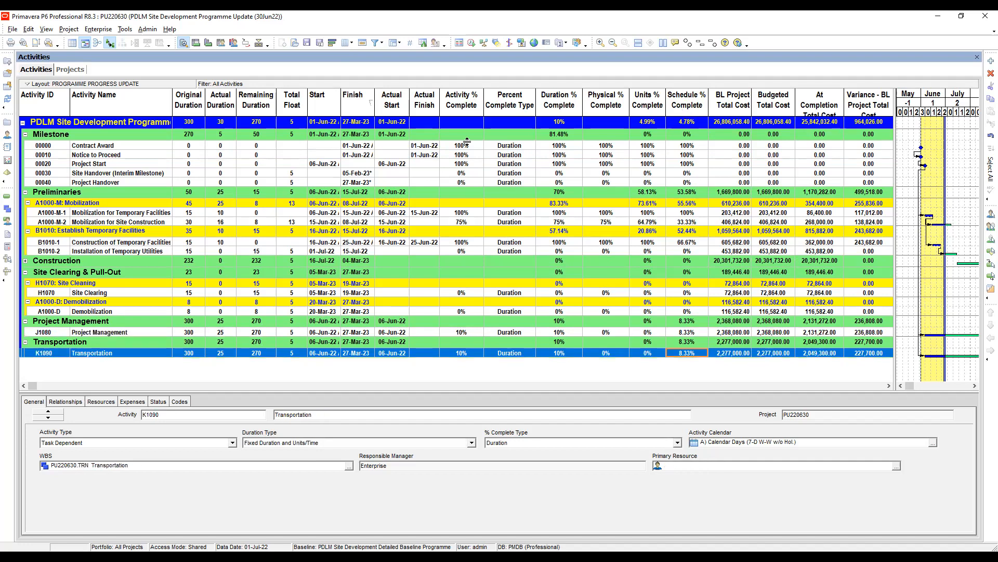
{"action": "key", "text": "Up"}
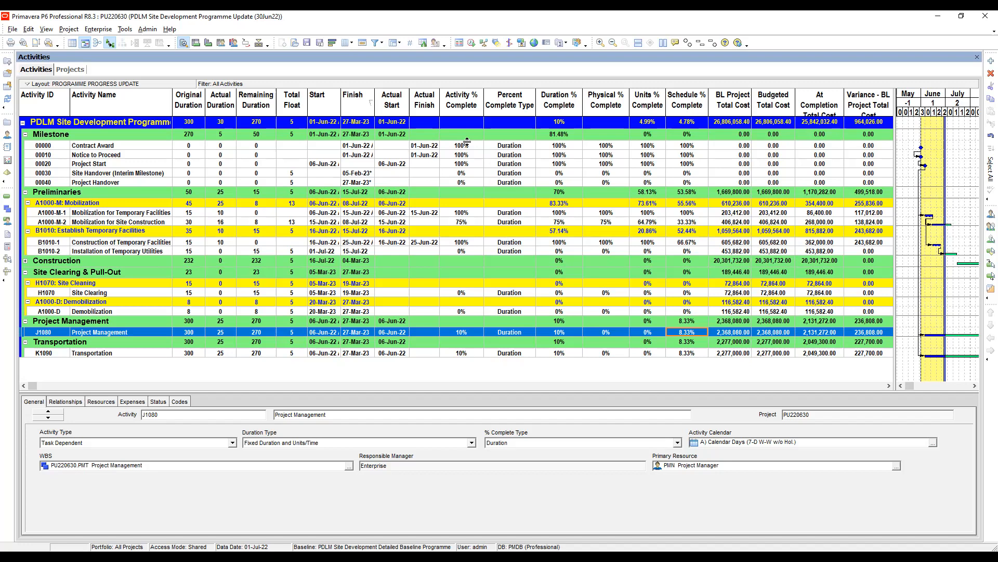
{"action": "key", "text": "Left"}
{"action": "key", "text": "Left"}
{"action": "key", "text": "Left"}
{"action": "key", "text": "Left"}
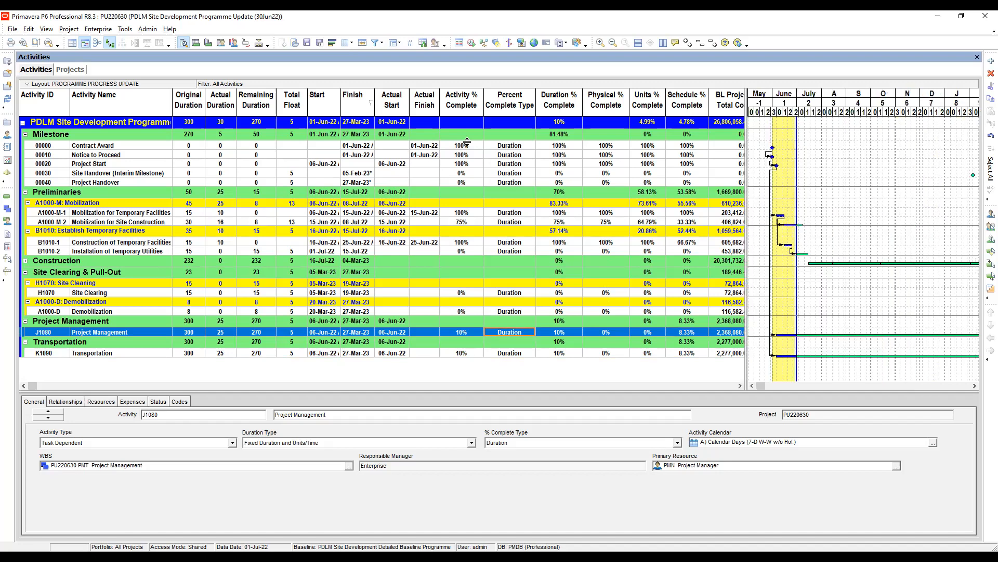
{"action": "left_click_drag", "start_coordinate": [962, 119], "coordinate": [910, 127]}
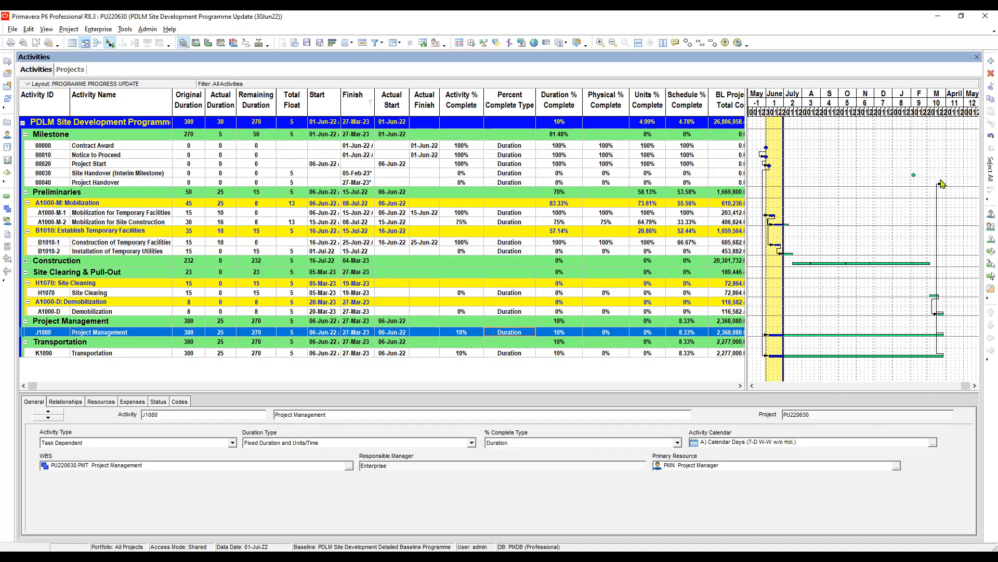
Set the Project Management activity's Activity % Complete to 8.33333333333333.
{"action": "key", "text": "Right"}
{"action": "key", "text": "Right"}
{"action": "key", "text": "Right"}
{"action": "key", "text": "Right"}
{"action": "key", "text": "Left"}
{"action": "key", "text": "Left"}
{"action": "key", "text": "Left"}
{"action": "key", "text": "Left"}
{"action": "key", "text": "Left"}
{"action": "type", "text": "8"}
{"action": "type", "text": ".33"}
{"action": "type", "text": "33333"}
{"action": "type", "text": "3333333"}
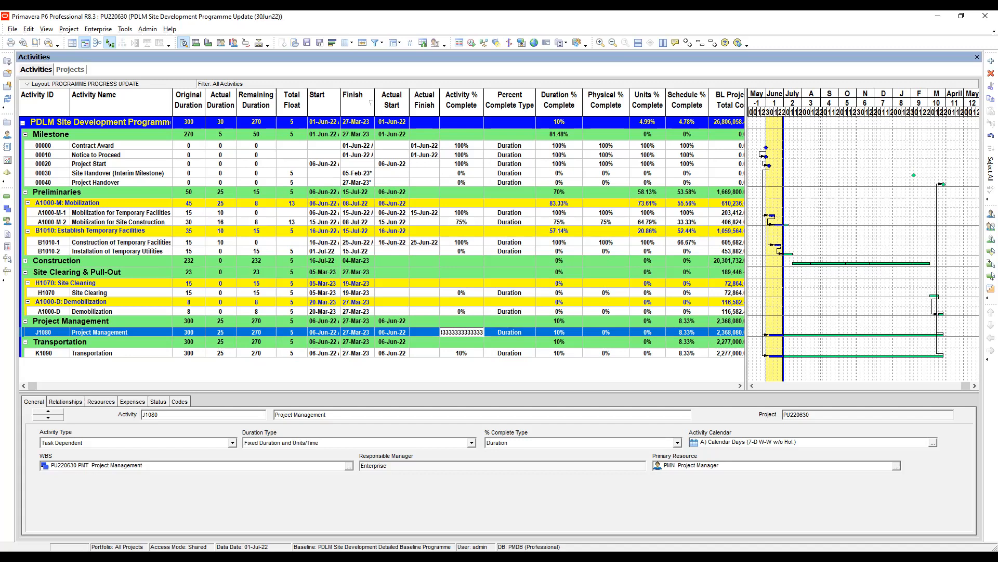
{"action": "key", "text": "Return"}
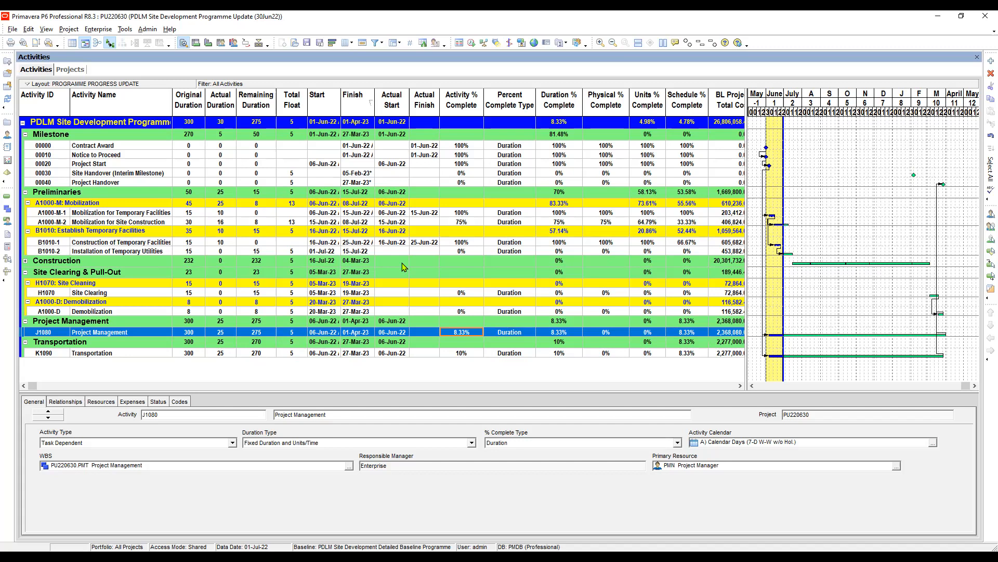
Set the Transportation activity's Activity % Complete to 8.33333333333333 and reschedule the project.
{"action": "key", "text": "Down"}
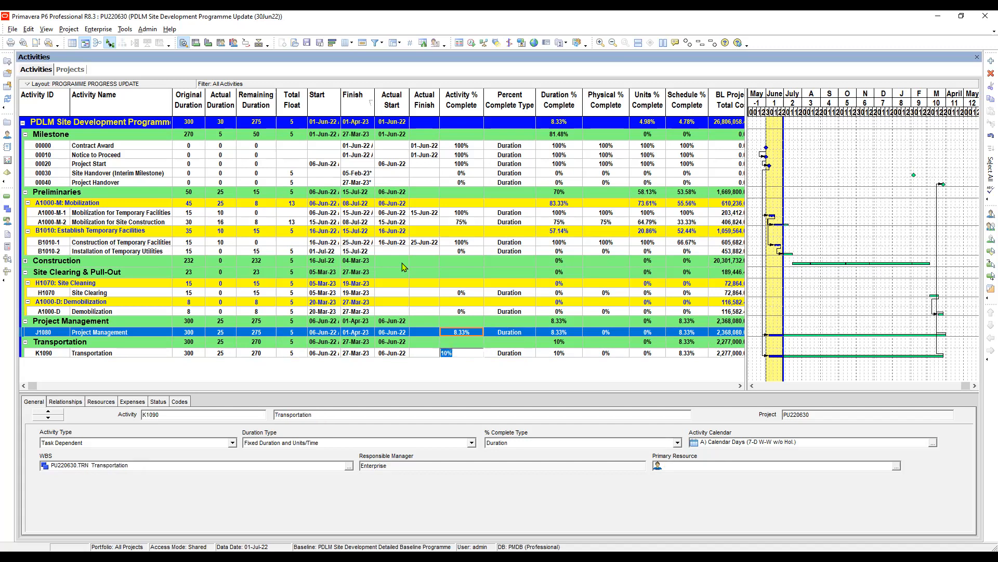
{"action": "type", "text": "8.33333333333333"}
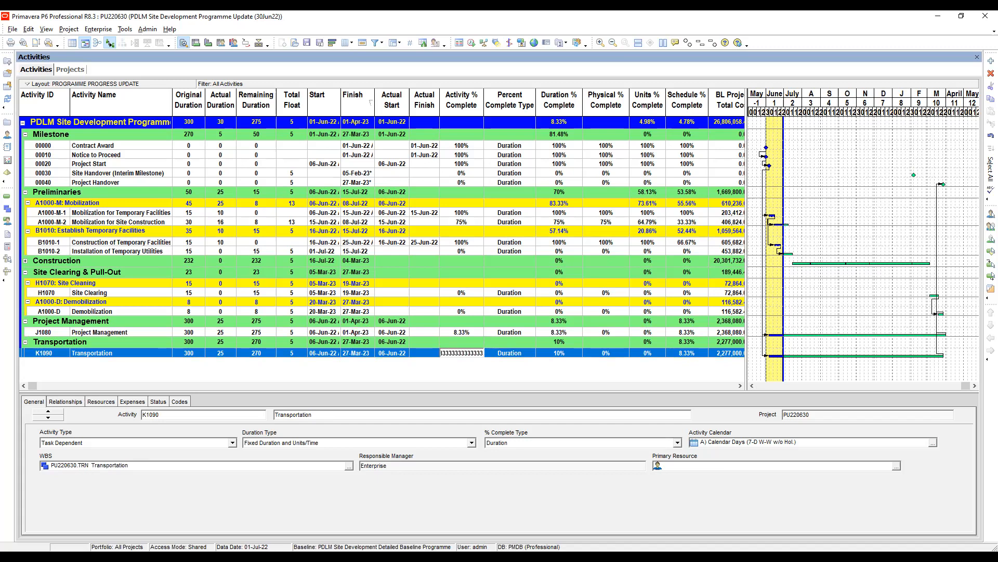
{"action": "key", "text": "Return"}
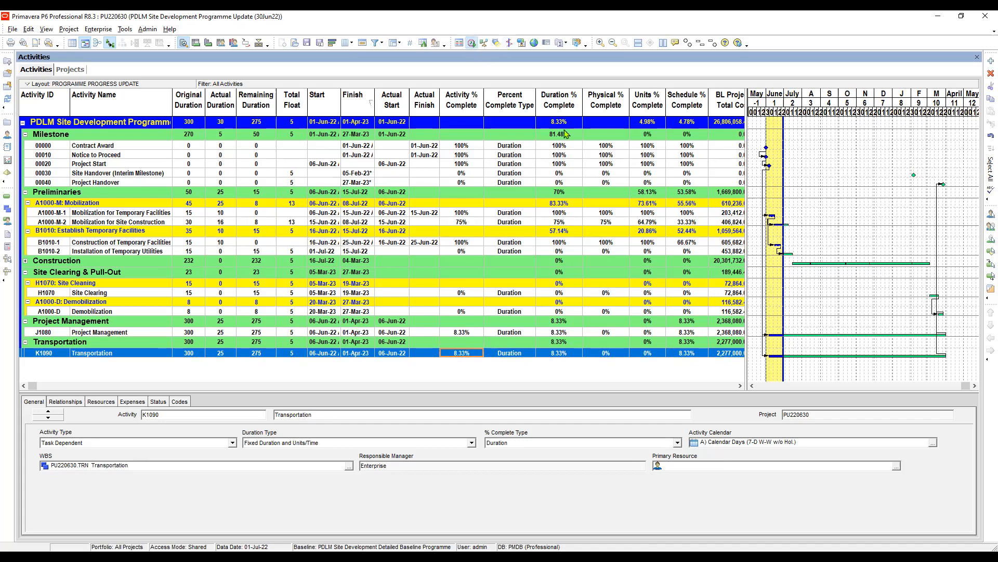
{"action": "key", "text": "F9"}
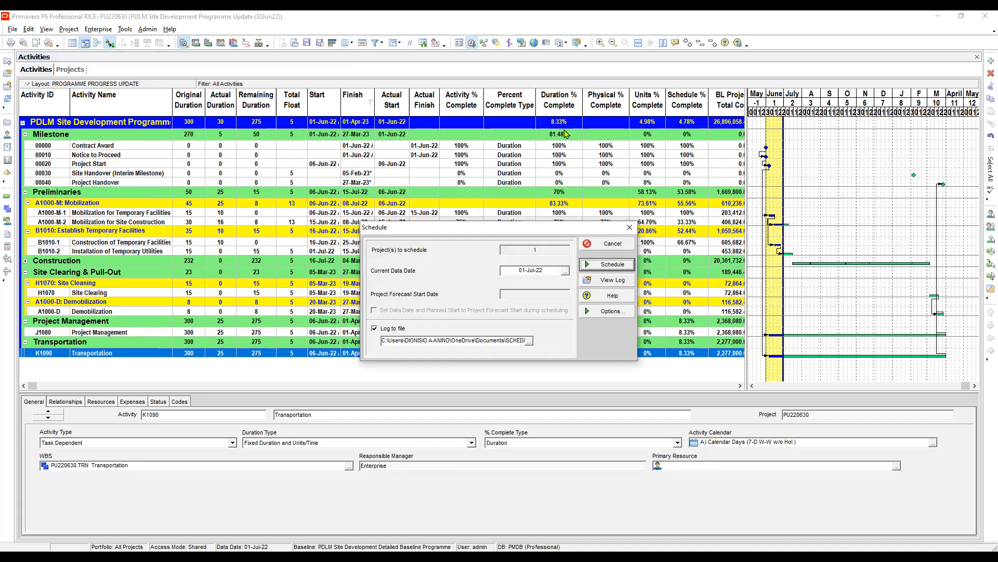
{"action": "key", "text": "Return"}
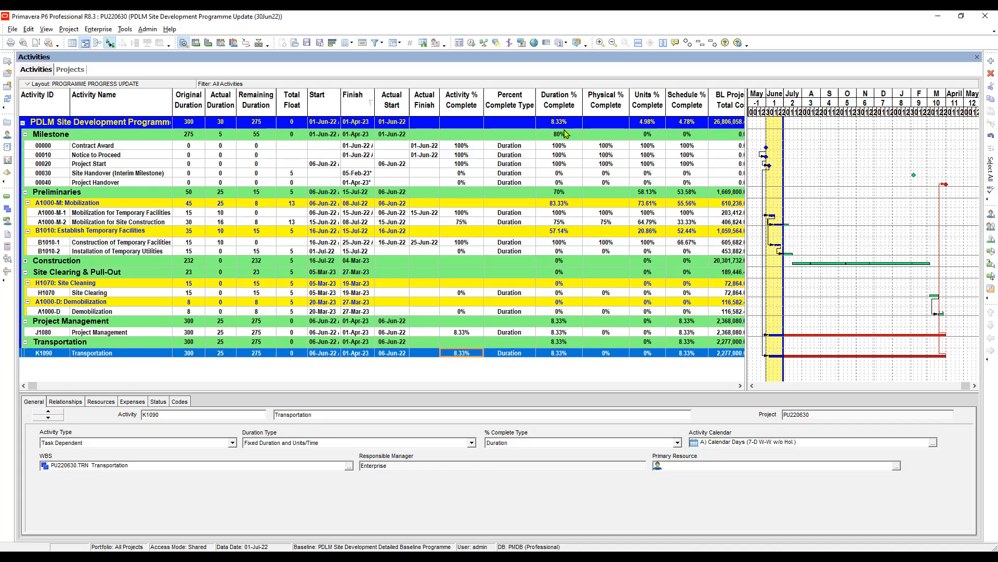
Change the percent complete type of the Project Management and Transportation activities to Physical.
{"action": "key", "text": "Tab"}
{"action": "key", "text": "Up"}
{"action": "key", "text": "F2"}
{"action": "key", "text": "Down"}
{"action": "key", "text": "Return"}
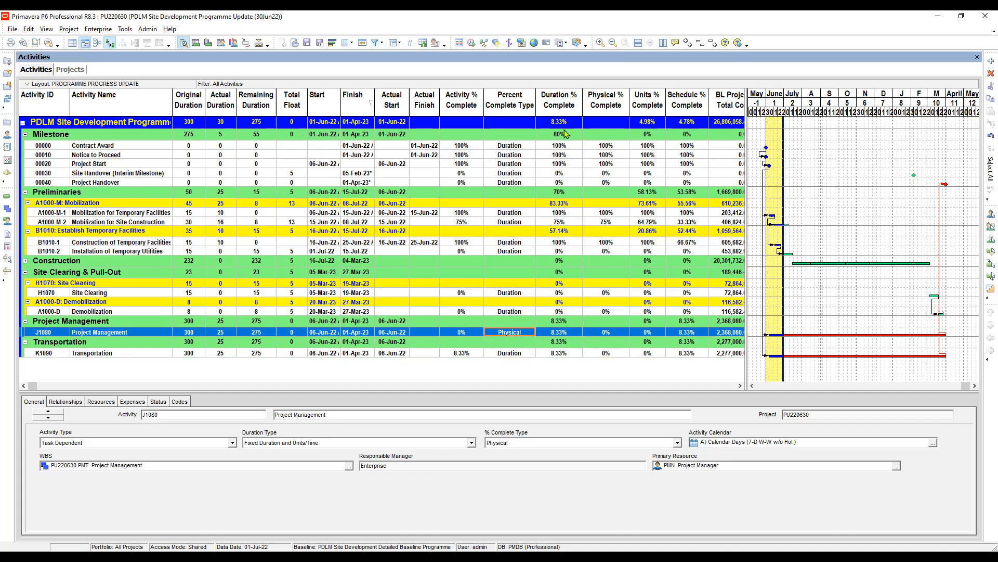
{"action": "key", "text": "Down"}
{"action": "key", "text": "F2"}
{"action": "key", "text": "Down"}
{"action": "key", "text": "Return"}
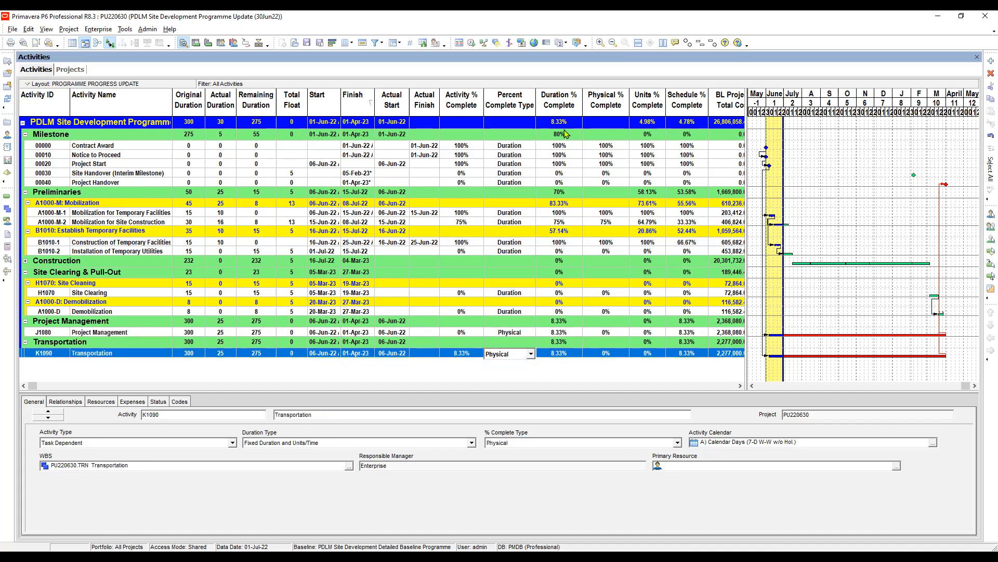
Fill Demobilization's finish date of 27-Mar-23 down to the Project Management activity J1080.
{"action": "left_click", "coordinate": [364, 313]}
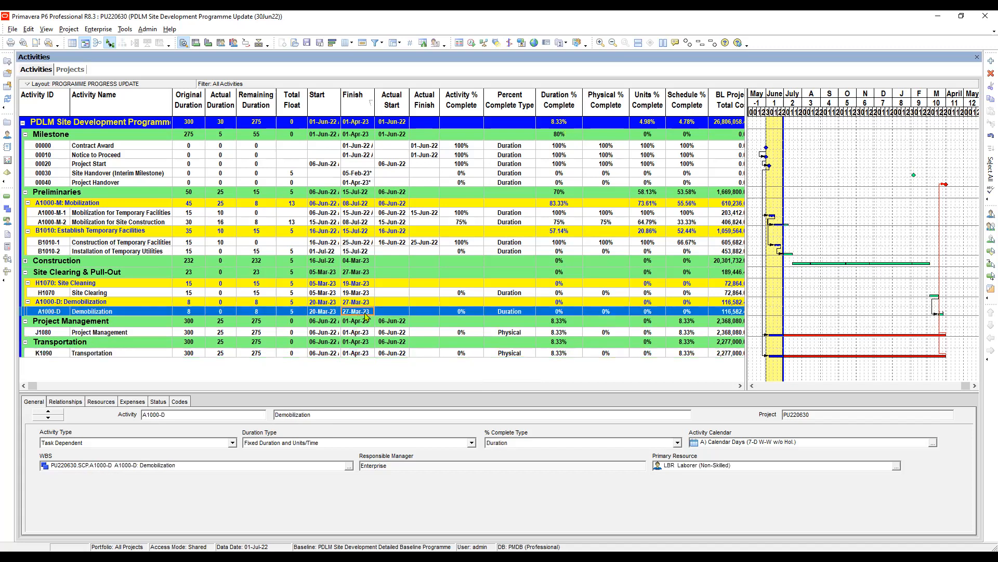
{"action": "left_click", "coordinate": [364, 333], "text": "ctrl"}
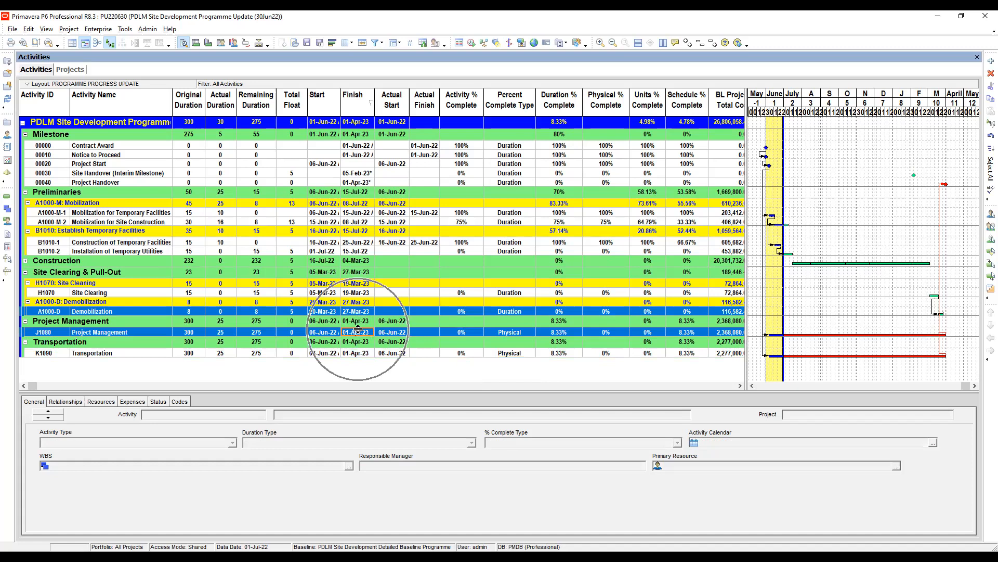
{"action": "right_click", "coordinate": [359, 336]}
{"action": "left_click", "coordinate": [391, 135]}
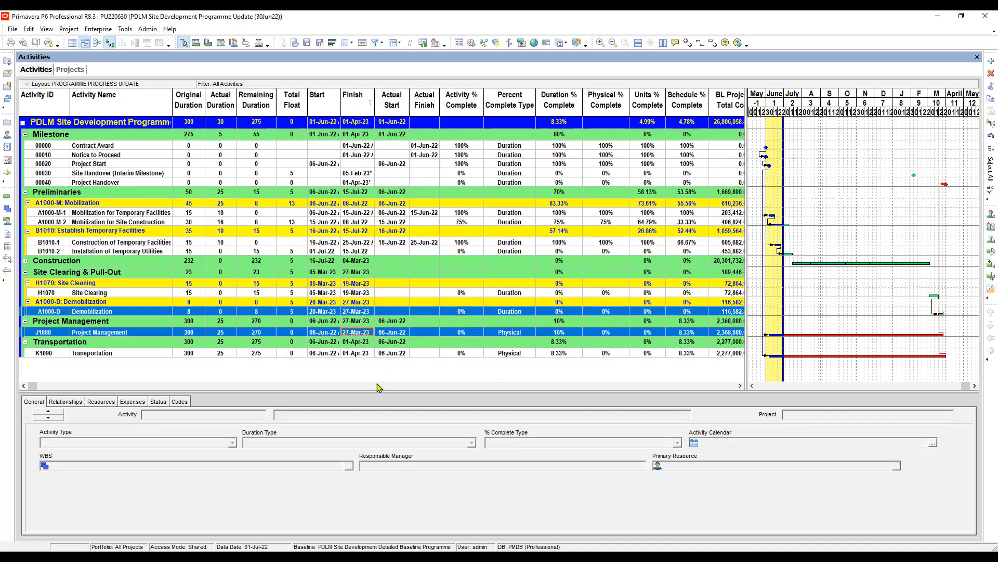
Fill Demobilization's finish date of 27-Mar-23 down to the Transportation activity K1090 and reschedule the project.
{"action": "left_click", "coordinate": [354, 313]}
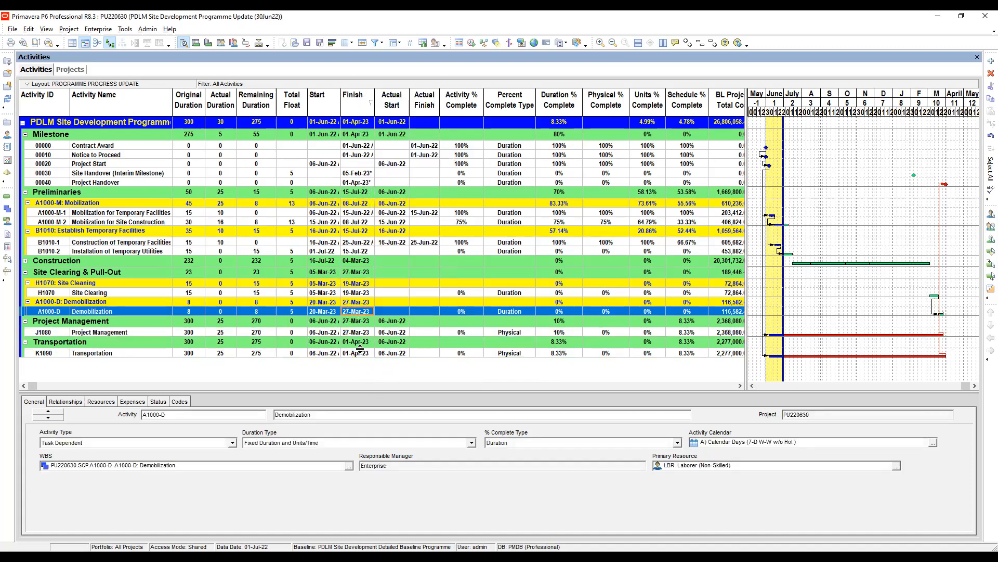
{"action": "left_click", "coordinate": [364, 354], "text": "ctrl"}
{"action": "right_click", "coordinate": [363, 356]}
{"action": "left_click", "coordinate": [398, 166]}
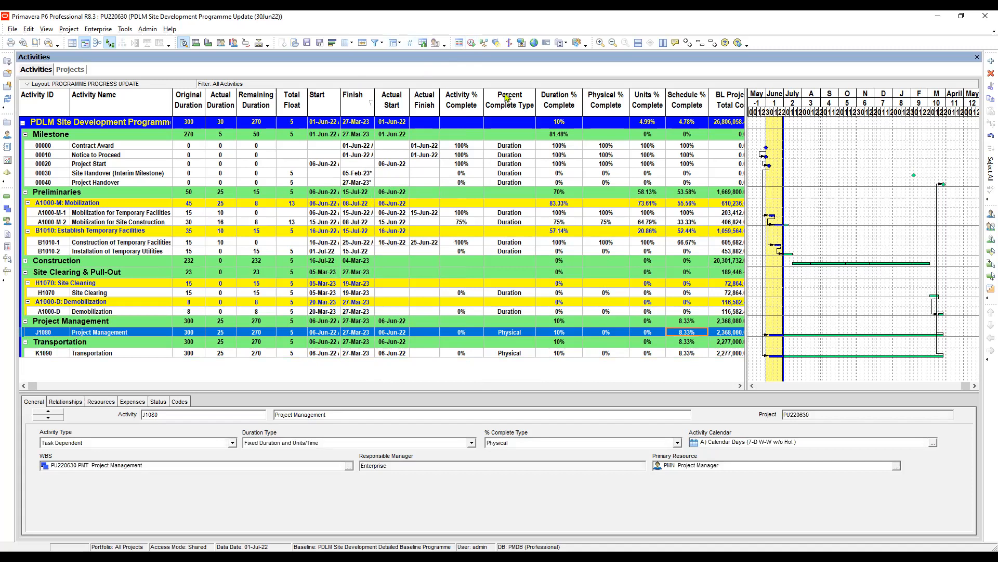
Set the Project Management activity's Activity % Complete to 8.3333333333333 under its Physical percent complete type.
{"action": "left_click", "coordinate": [461, 332]}
{"action": "type", "text": "8.33"}
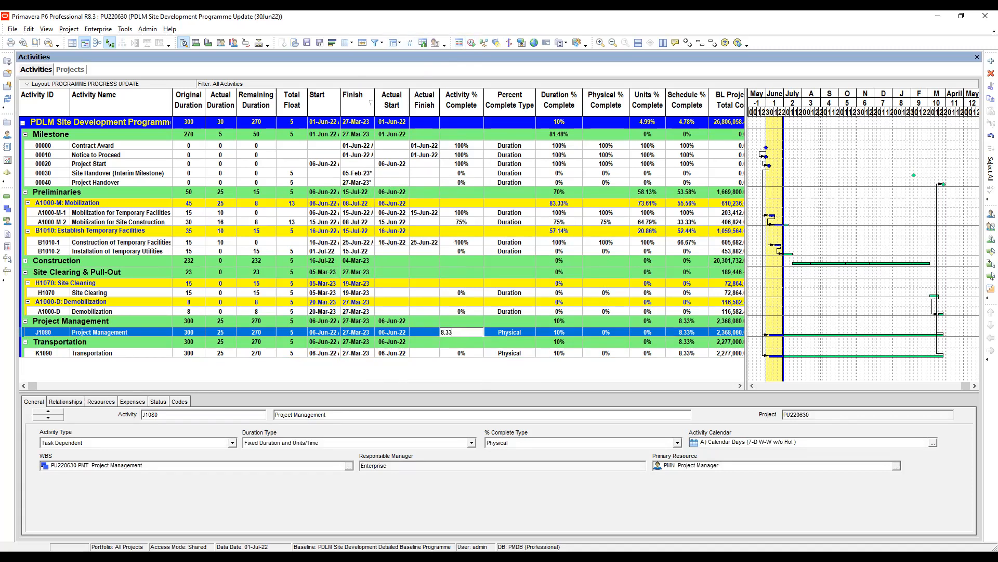
{"action": "type", "text": "3"}
{"action": "type", "text": "3333333333"}
{"action": "key", "text": "Return"}
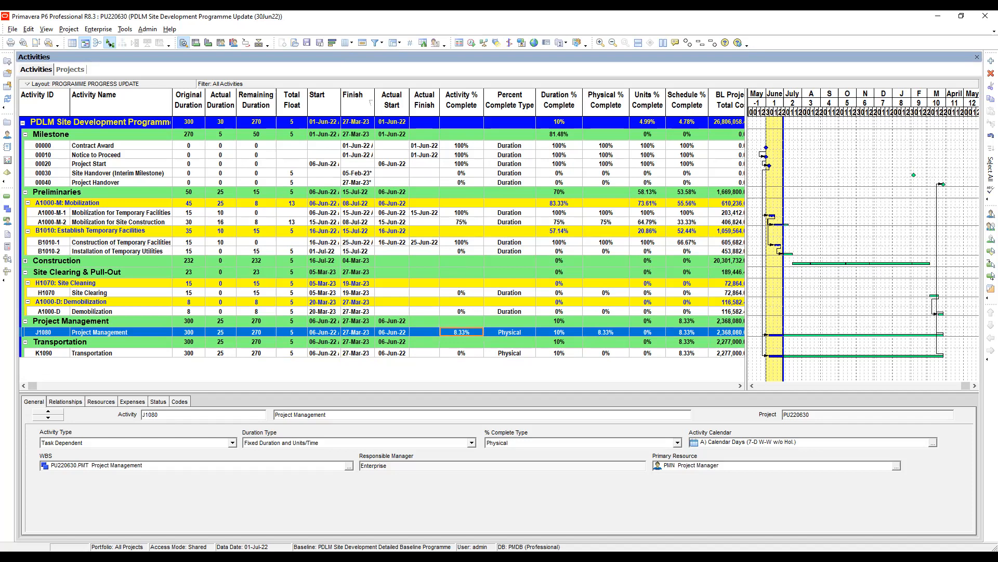
Set the Transportation activity's Physical % Complete to 8.33.
{"action": "left_click", "coordinate": [606, 353]}
{"action": "left_click", "coordinate": [605, 353]}
{"action": "type", "text": "8.33"}
{"action": "key", "text": "Return"}
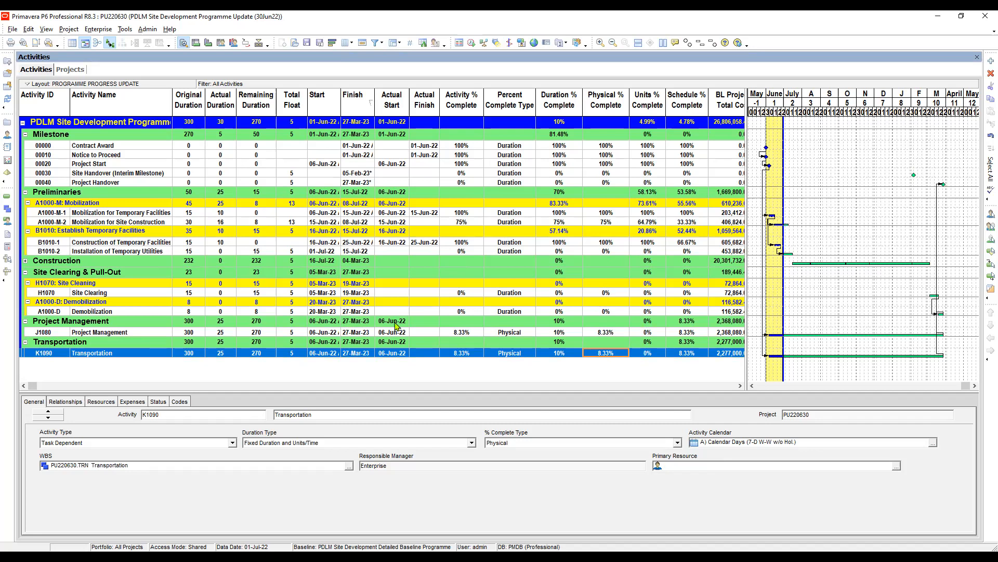
Compare the finish dates of Project Management and Transportation with Demobilization's, and open Transportation's resource assignments.
{"action": "left_click", "coordinate": [362, 312]}
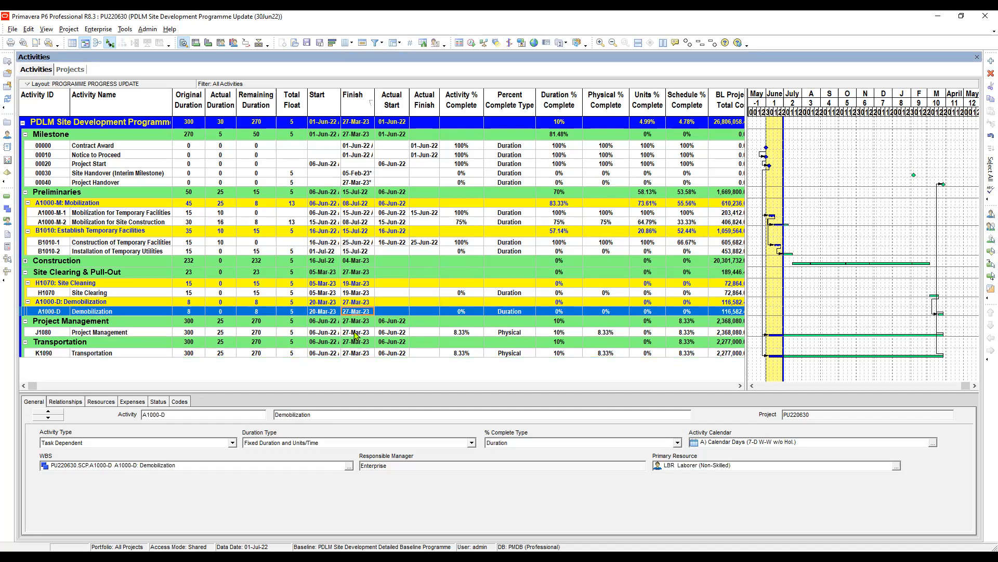
{"action": "left_click", "coordinate": [356, 333]}
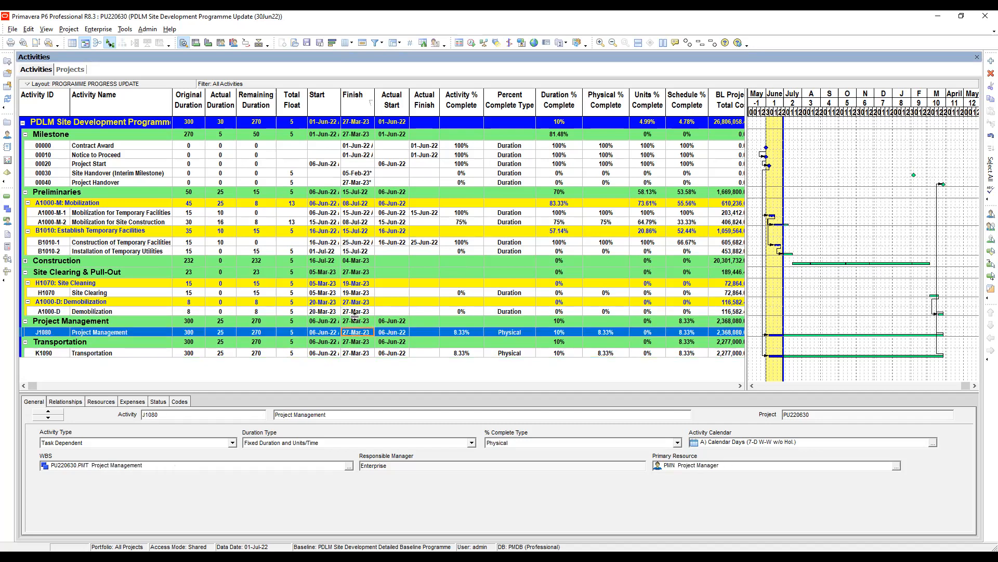
{"action": "left_click", "coordinate": [358, 312]}
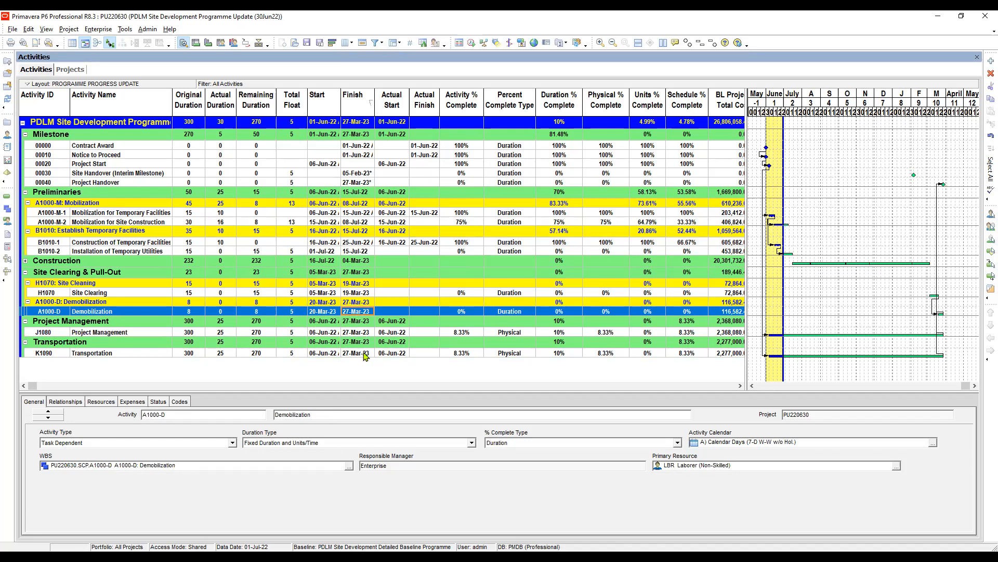
{"action": "left_click", "coordinate": [367, 354]}
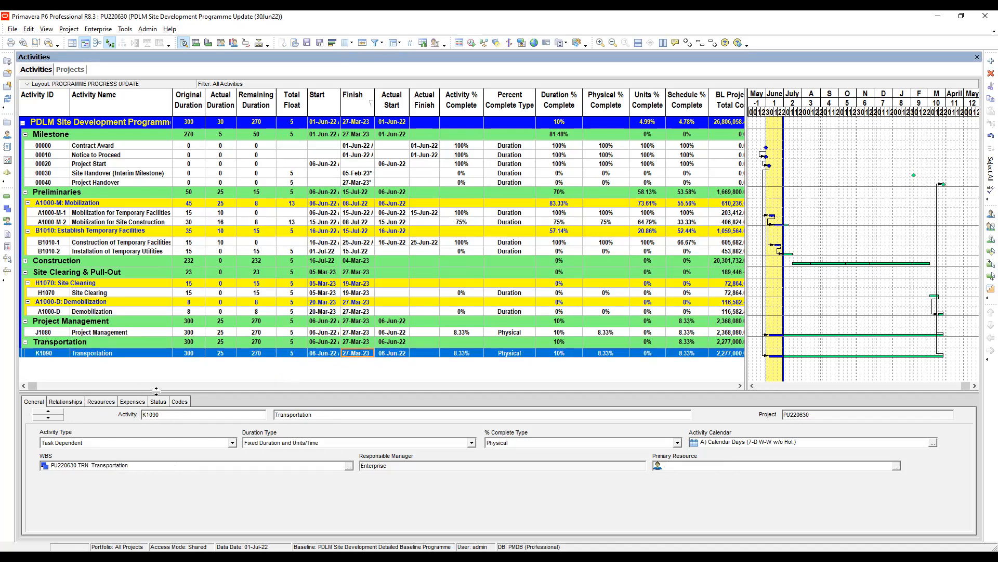
{"action": "left_click", "coordinate": [104, 402]}
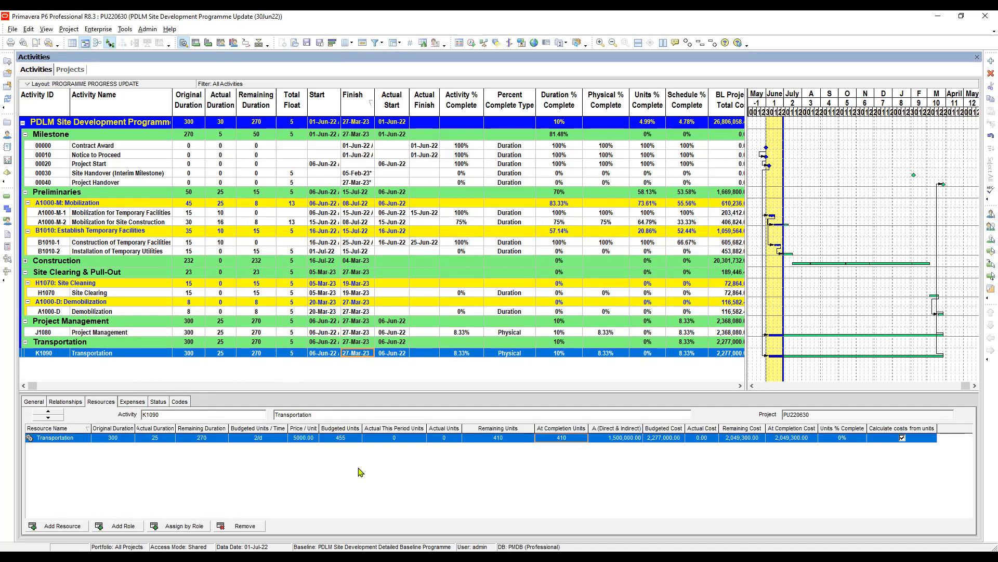
Add the At Completion Duration column to the activity table directly after Remaining Duration.
{"action": "left_click", "coordinate": [322, 333]}
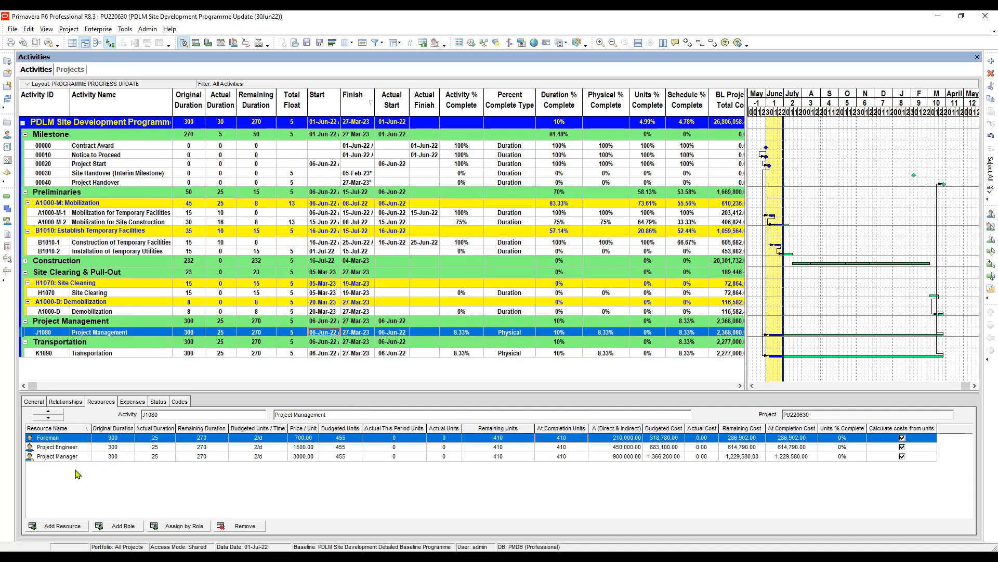
{"action": "left_click", "coordinate": [406, 441]}
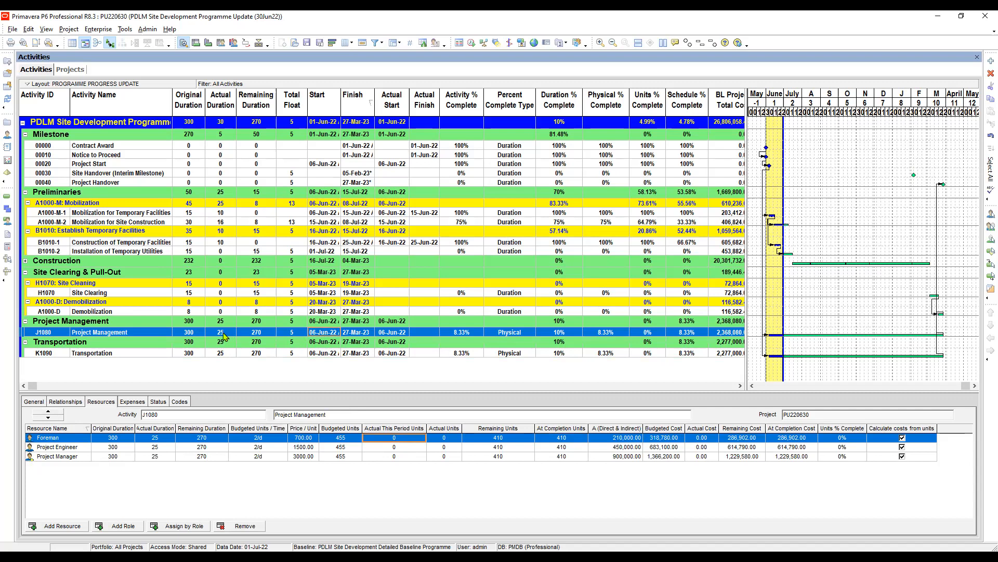
{"action": "left_click", "coordinate": [269, 335]}
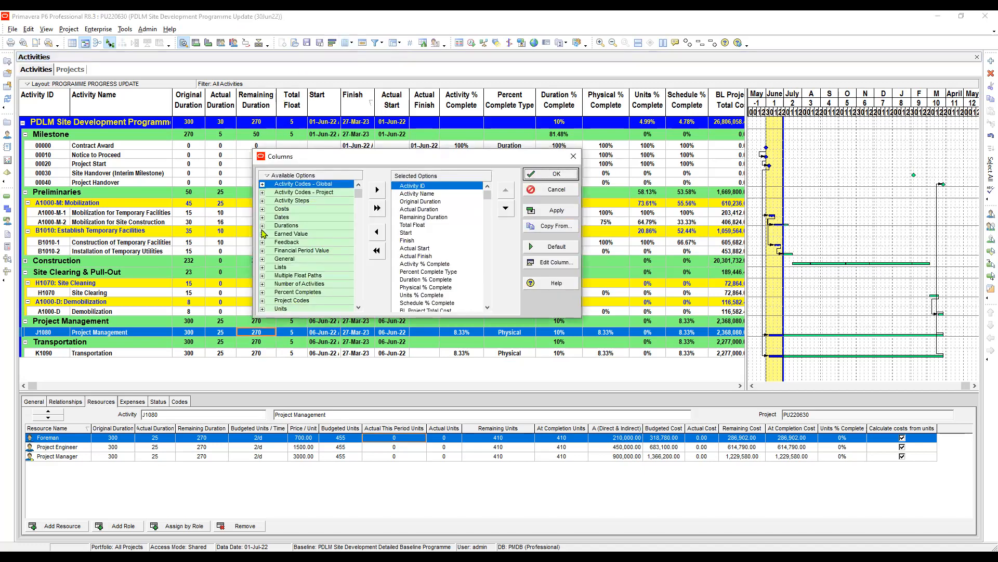
{"action": "left_click", "coordinate": [262, 226]}
{"action": "left_click", "coordinate": [302, 254]}
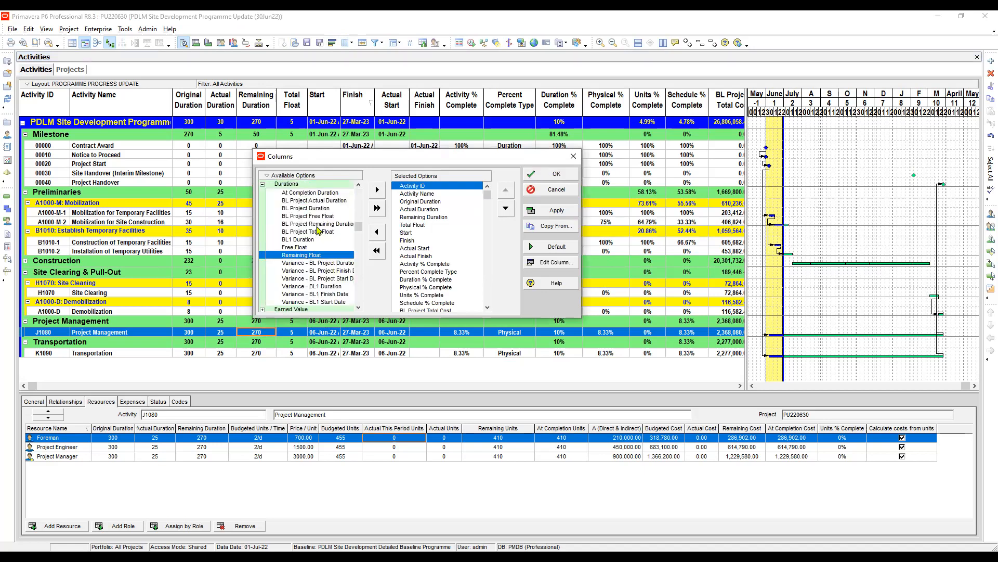
{"action": "left_click", "coordinate": [329, 196]}
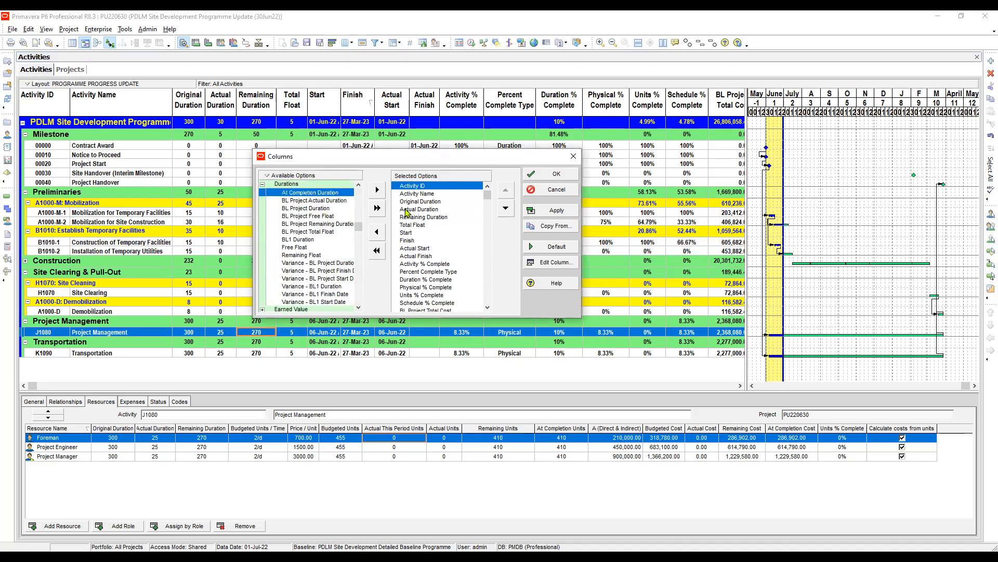
{"action": "left_click", "coordinate": [410, 214]}
{"action": "left_click", "coordinate": [377, 189]}
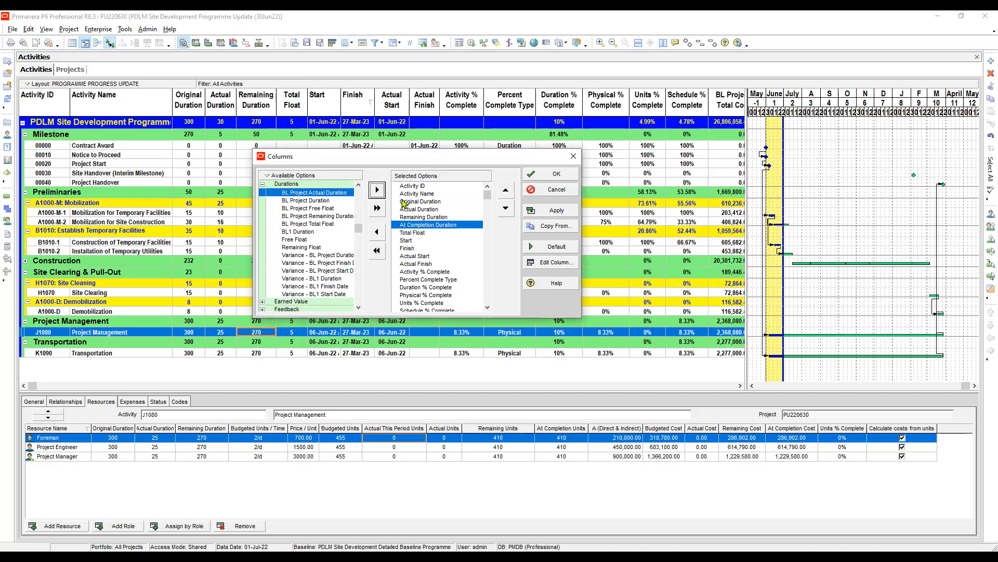
Center-align the At Completion Duration column and apply the updated column layout.
{"action": "left_click", "coordinate": [552, 262]}
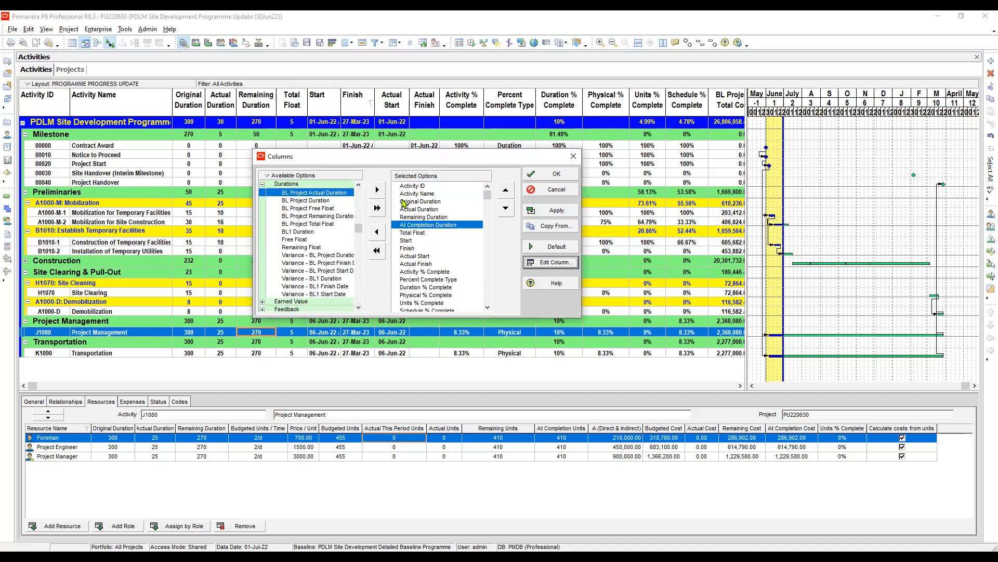
{"action": "left_click", "coordinate": [499, 327]}
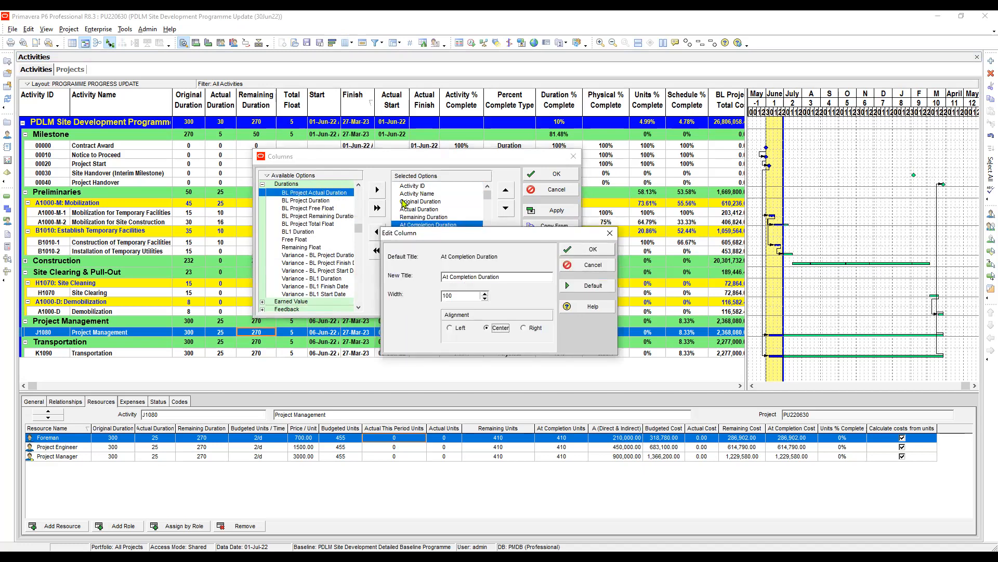
{"action": "left_click", "coordinate": [587, 249]}
{"action": "left_click", "coordinate": [552, 210]}
{"action": "left_click", "coordinate": [565, 175]}
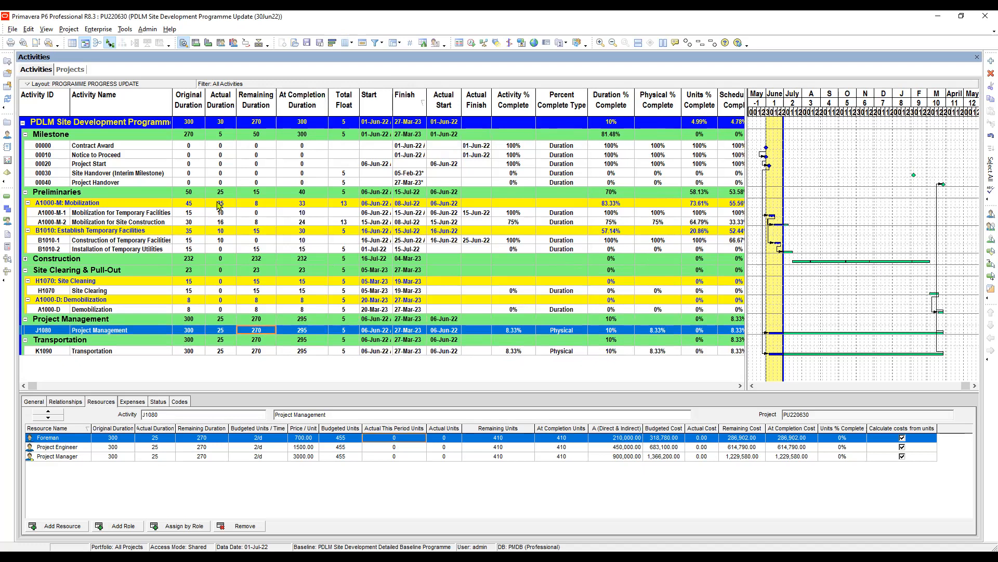
Review Project Management's actual, remaining, at completion and original durations, and compare its total float with Transportation's.
{"action": "left_click", "coordinate": [229, 332]}
{"action": "left_click", "coordinate": [262, 333]}
{"action": "left_click", "coordinate": [310, 333]}
{"action": "left_click", "coordinate": [195, 334]}
{"action": "left_click", "coordinate": [347, 331]}
{"action": "left_click", "coordinate": [345, 351]}
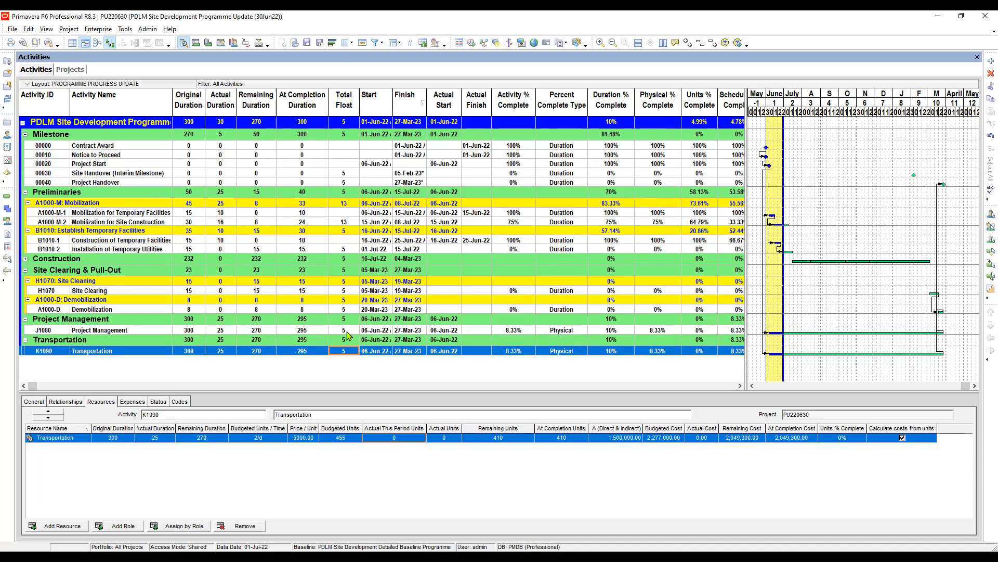
Set Project Management's Actual This Period Units to 22 for the Foreman and 25 each for the Project Engineer and Project Manager.
{"action": "left_click", "coordinate": [342, 331]}
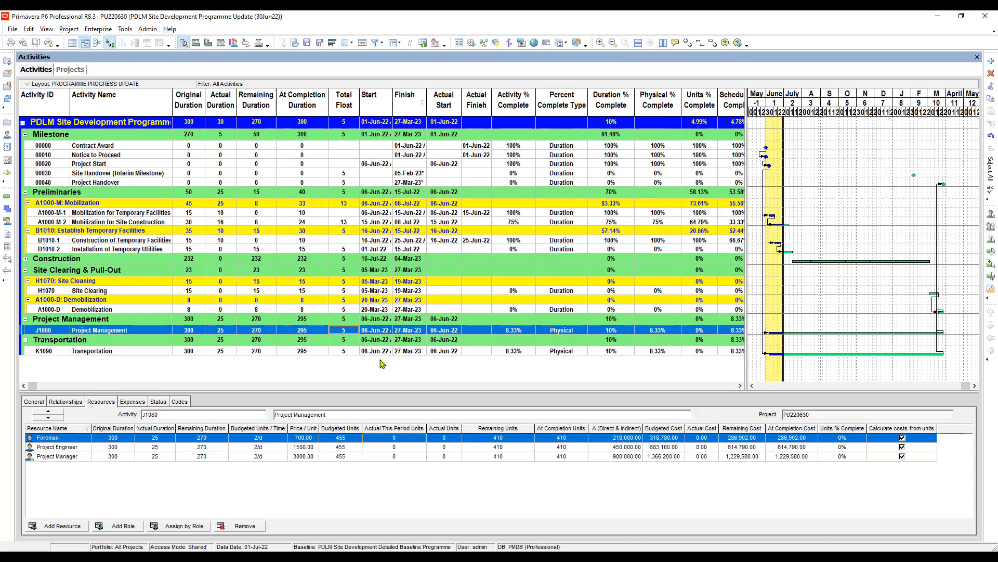
{"action": "left_click", "coordinate": [398, 439]}
{"action": "type", "text": "22"}
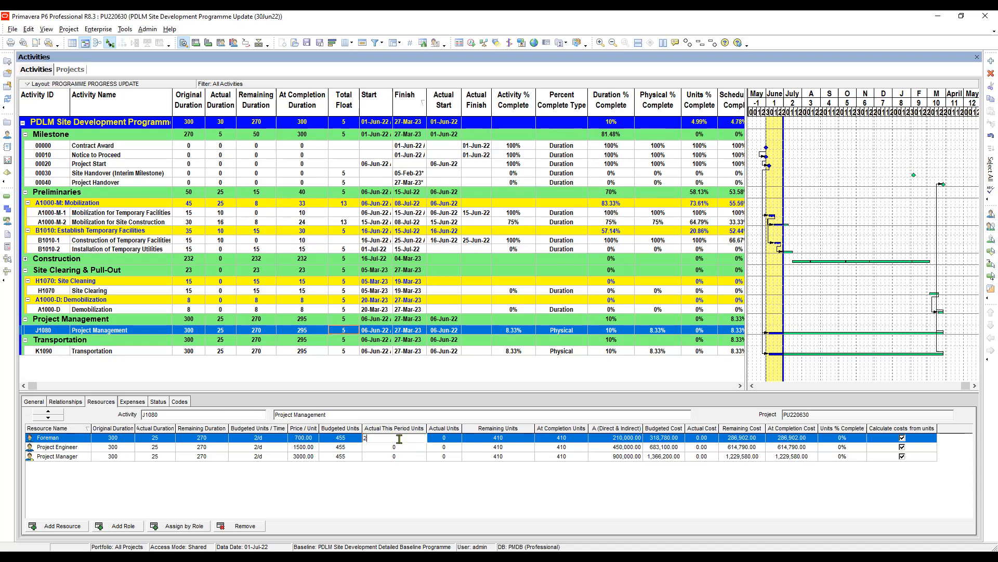
{"action": "left_click", "coordinate": [399, 454]}
{"action": "left_click", "coordinate": [403, 449]}
{"action": "left_click", "coordinate": [403, 449]}
{"action": "type", "text": "25"}
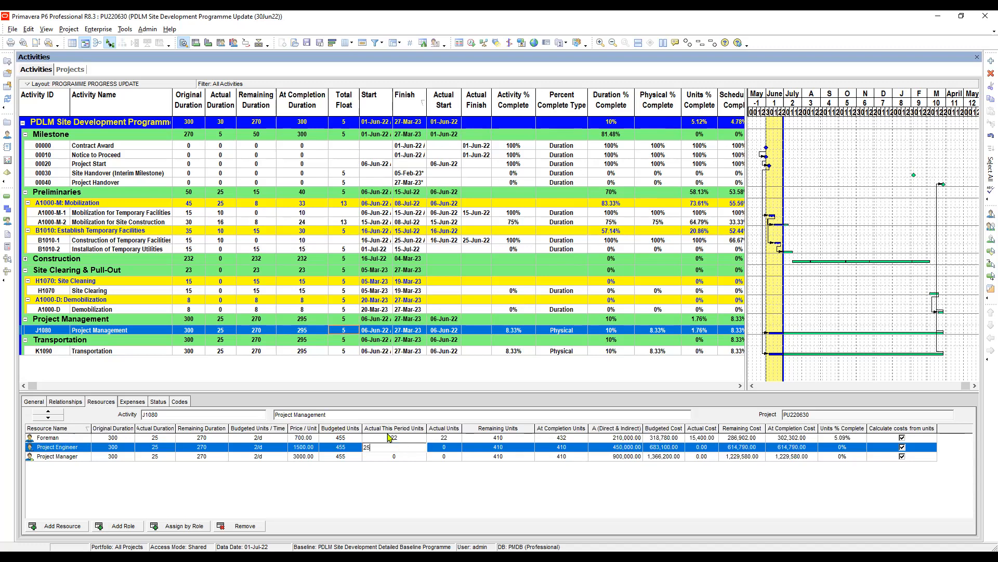
{"action": "left_click", "coordinate": [396, 457]}
{"action": "left_click", "coordinate": [406, 456]}
{"action": "type", "text": "2"}
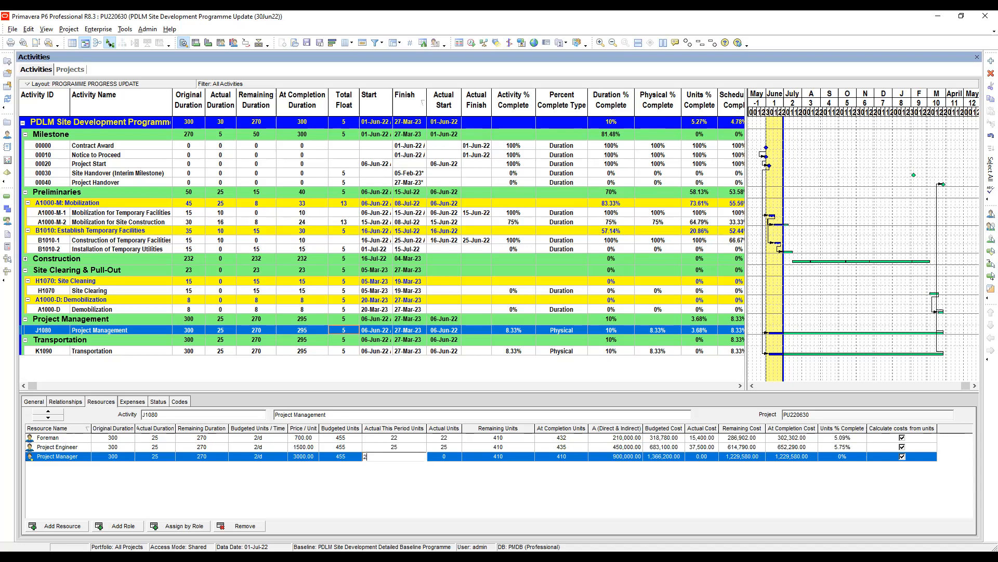
{"action": "key", "text": "Return"}
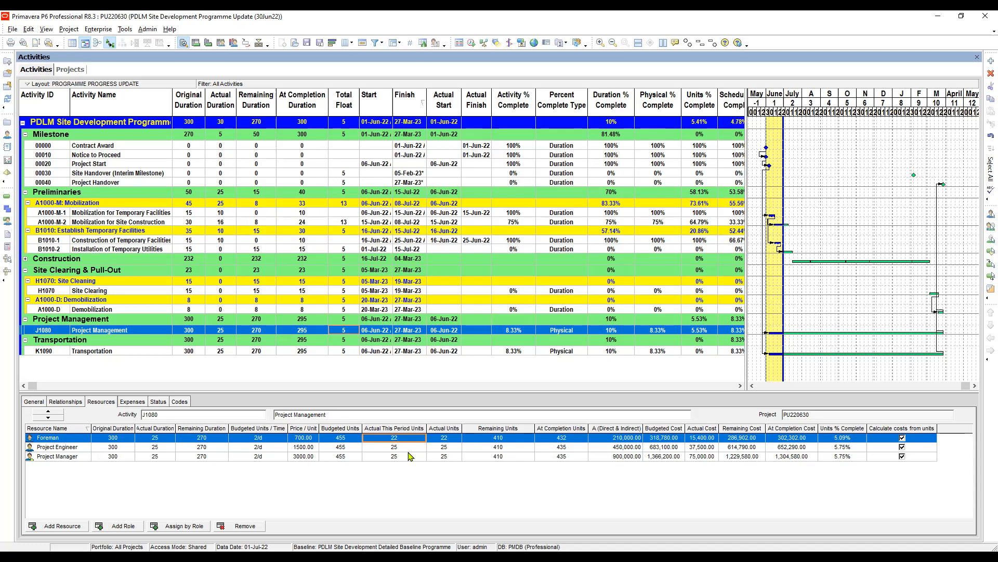
Check the remaining durations of Project Management's resources and widen the activity table to reveal the Schedule % Complete column fully.
{"action": "left_click", "coordinate": [208, 448]}
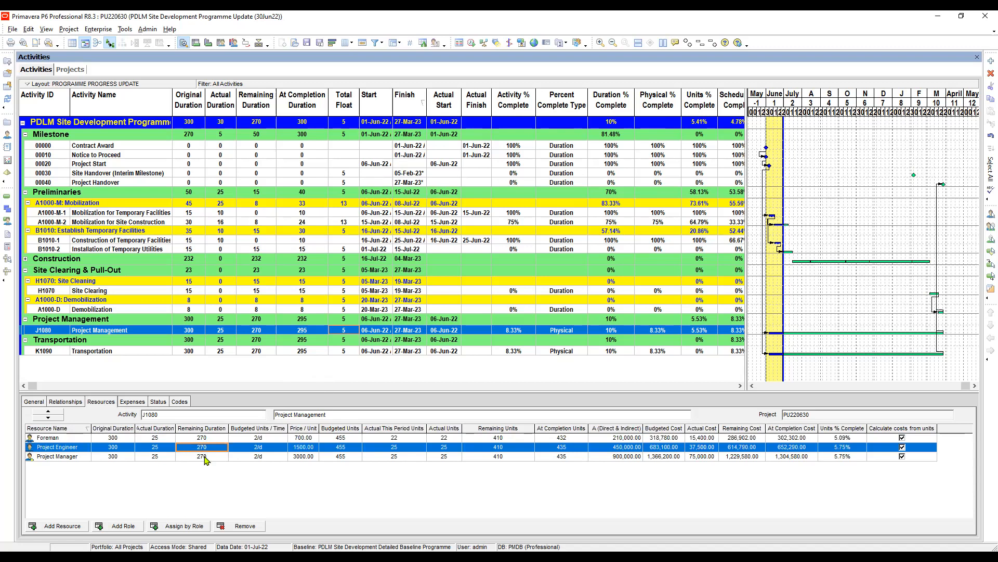
{"action": "left_click", "coordinate": [206, 457]}
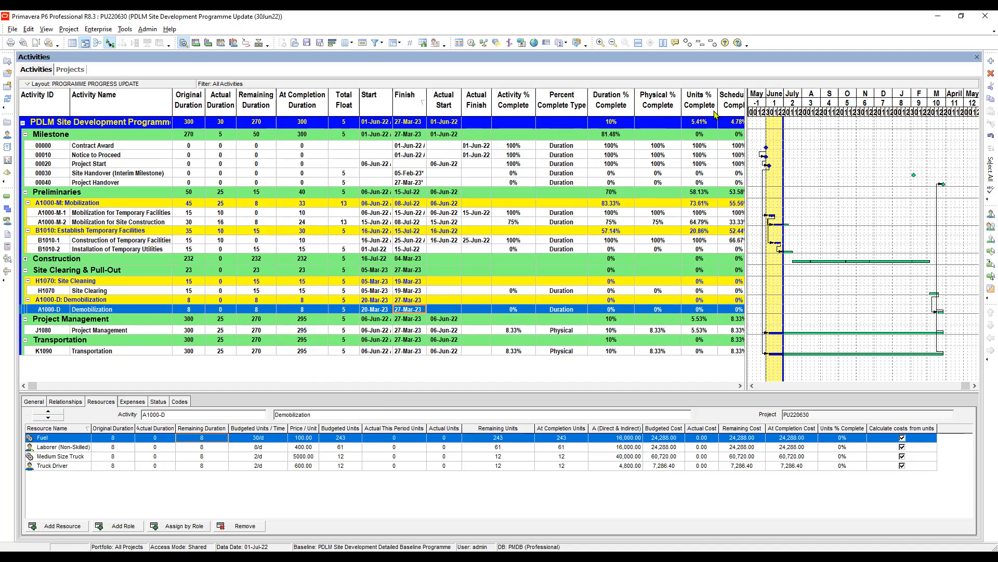
{"action": "left_click_drag", "start_coordinate": [747, 122], "coordinate": [799, 123]}
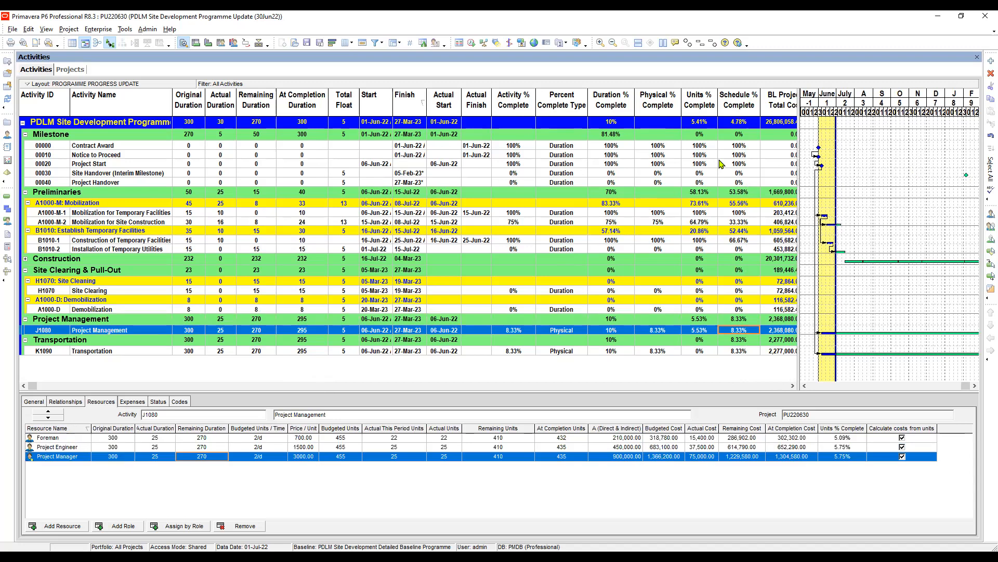
Compare Schedule % Complete and the resource units between the Project Management and Transportation activities.
{"action": "key", "text": "Down"}
{"action": "key", "text": "Down"}
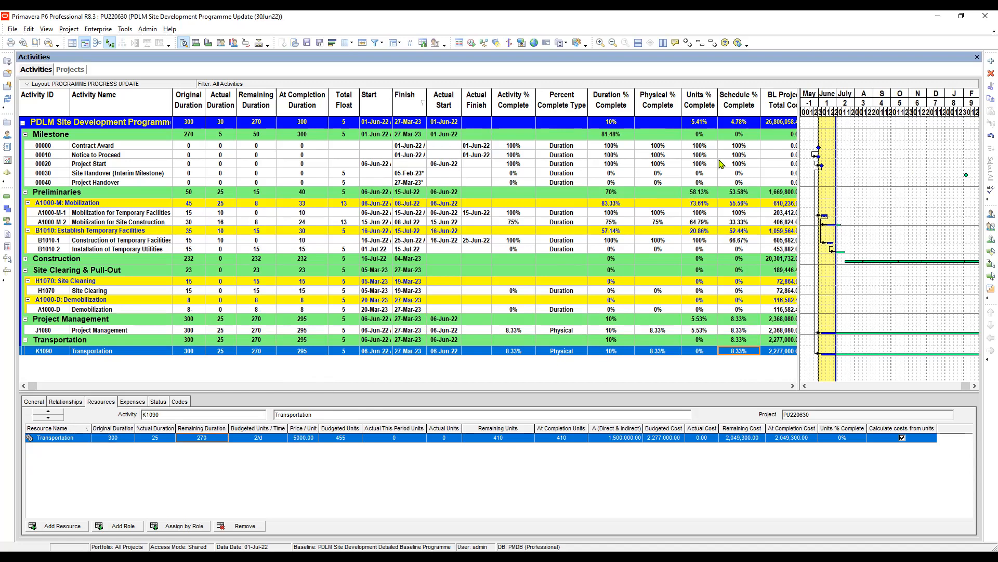
{"action": "key", "text": "Up"}
{"action": "key", "text": "Up"}
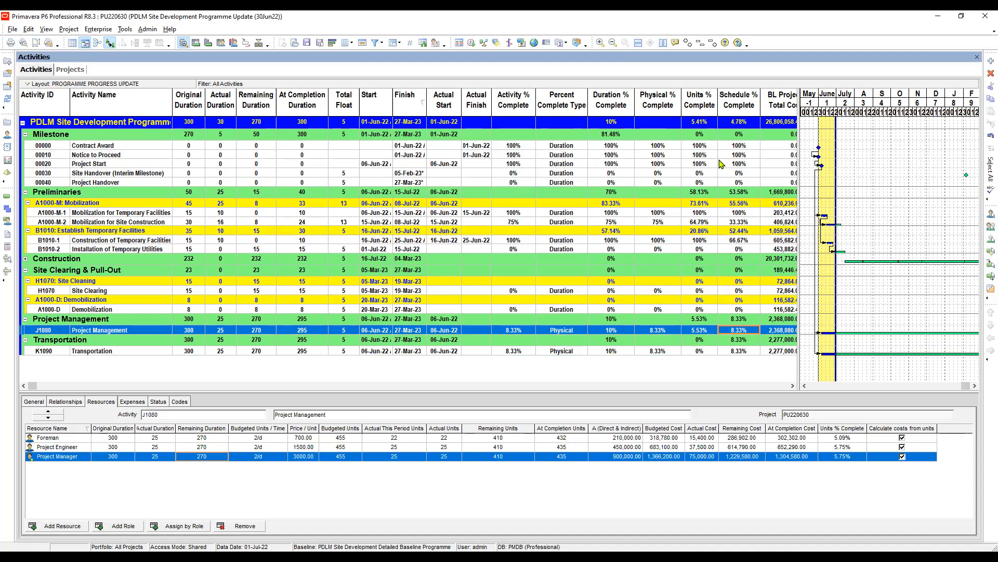
{"action": "key", "text": "Down"}
{"action": "key", "text": "Down"}
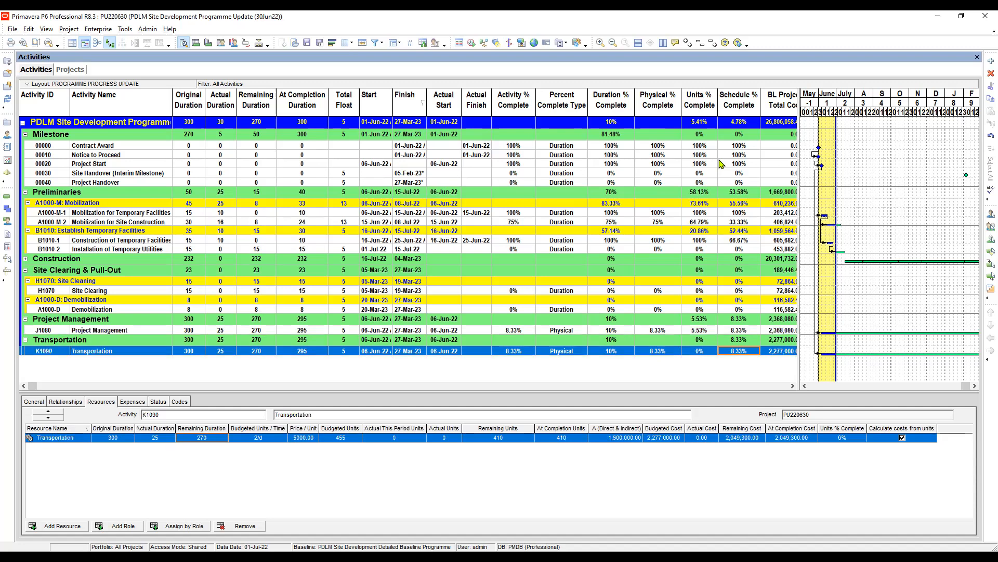
{"action": "key", "text": "Up"}
{"action": "key", "text": "Up"}
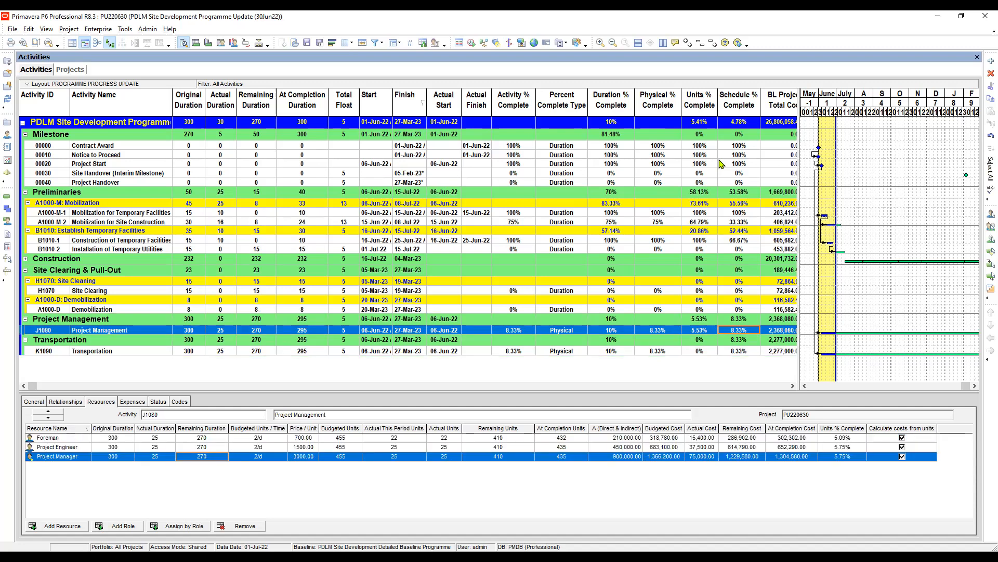
{"action": "key", "text": "Down"}
{"action": "key", "text": "Down"}
{"action": "key", "text": "Up"}
{"action": "key", "text": "Up"}
Check the percent complete type of Project Management and Transportation, and look at Transportation's expenses before returning to its resource assignments.
{"action": "key", "text": "Left"}
{"action": "key", "text": "Left"}
{"action": "key", "text": "Left"}
{"action": "key", "text": "Left"}
{"action": "key", "text": "Down"}
{"action": "key", "text": "Down"}
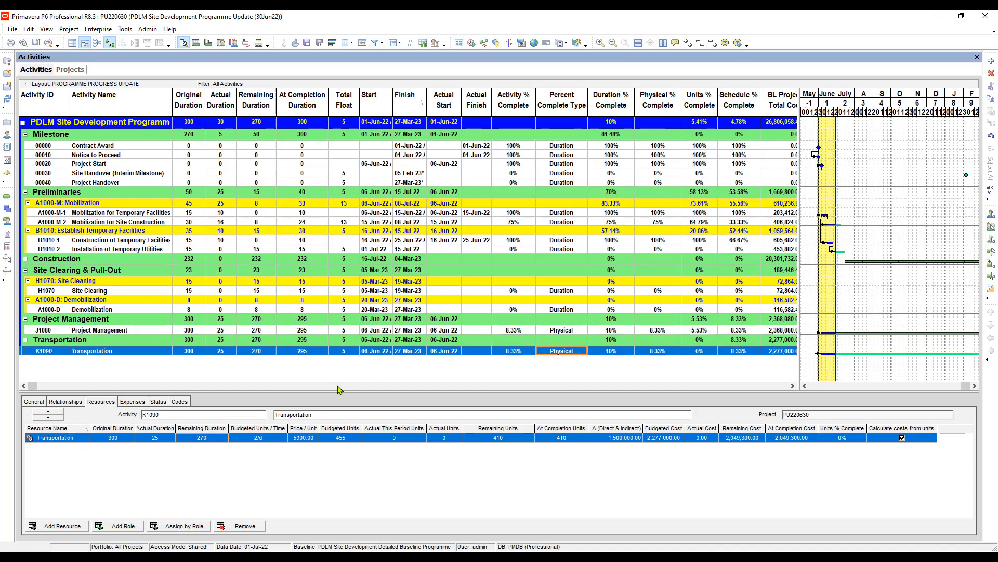
{"action": "left_click", "coordinate": [134, 402]}
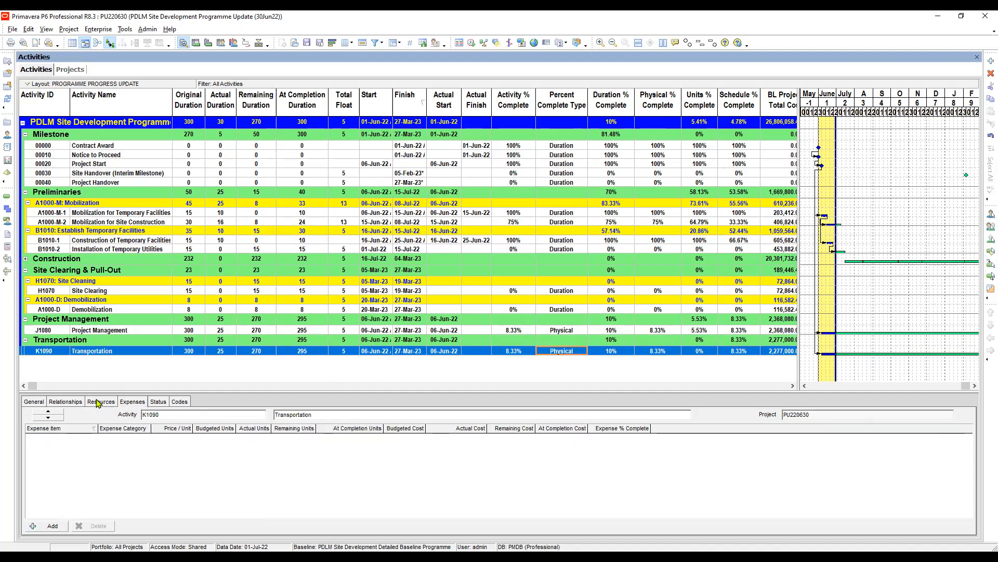
{"action": "left_click", "coordinate": [97, 403]}
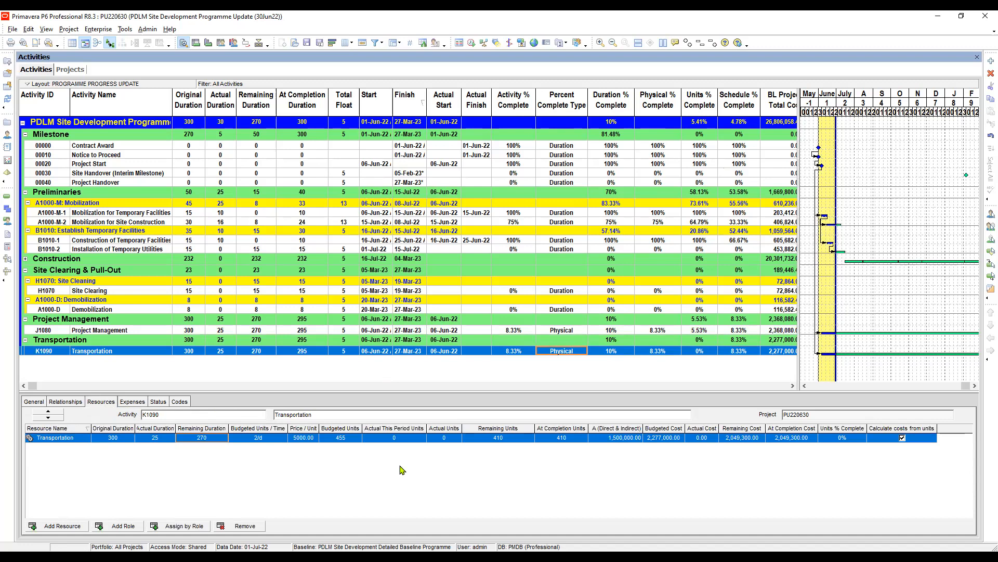
Examine Transportation's resource remaining duration, remaining units and actual this period units alongside Project Management's dates and resources.
{"action": "left_click", "coordinate": [408, 333]}
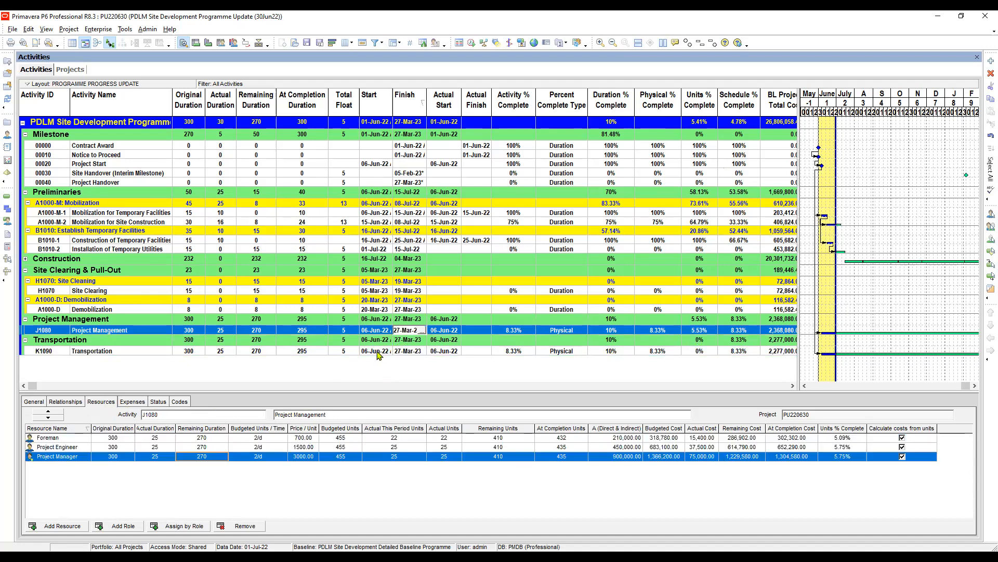
{"action": "left_click", "coordinate": [379, 351]}
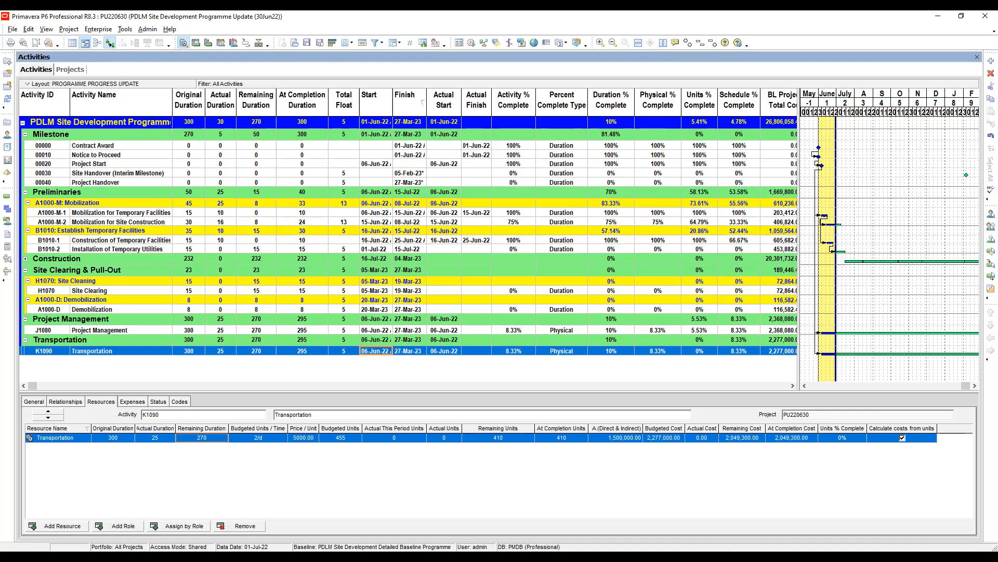
{"action": "left_click", "coordinate": [404, 438]}
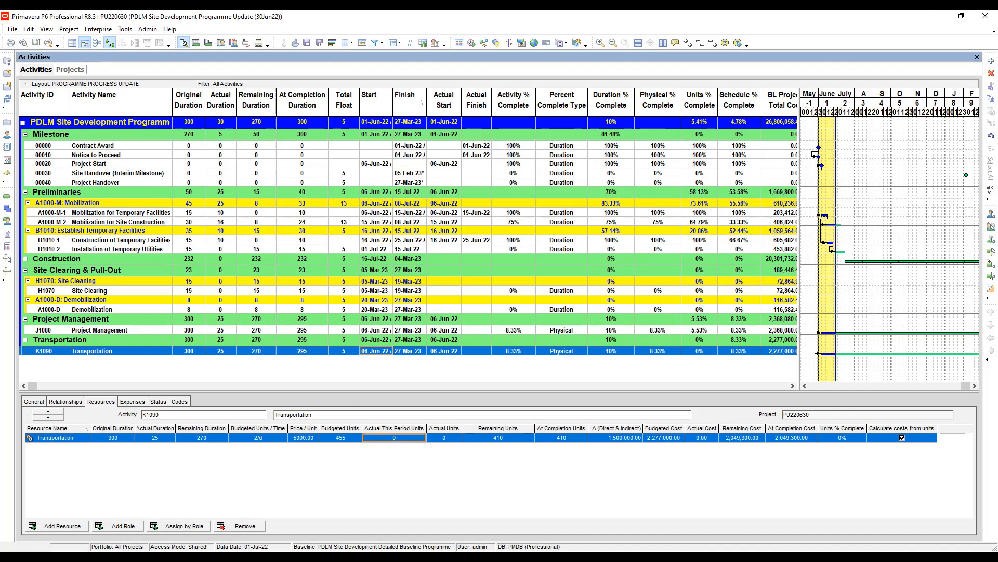
{"action": "key", "text": "alt+Tab"}
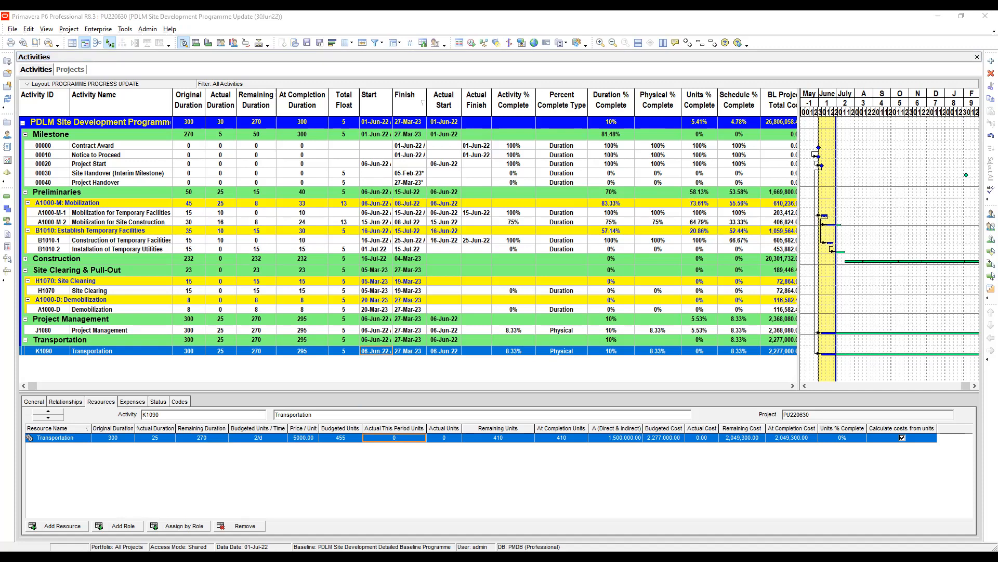
{"action": "key", "text": "alt+Tab"}
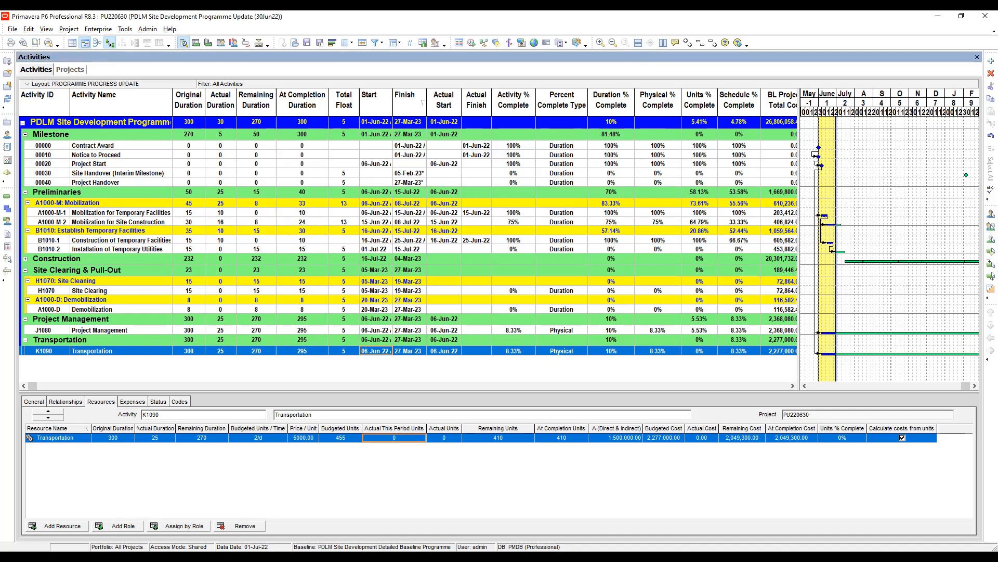
{"action": "left_click", "coordinate": [207, 438]}
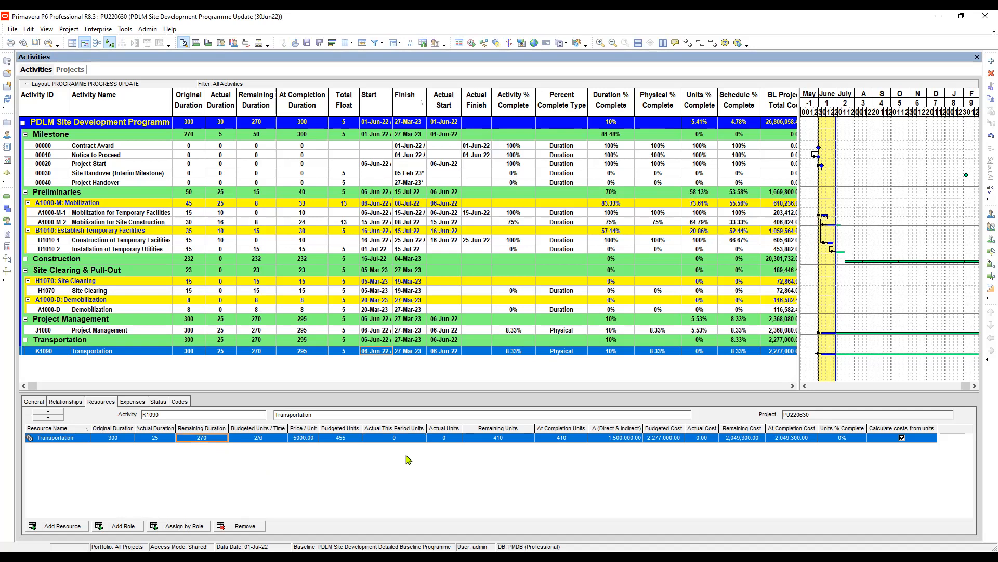
{"action": "key", "text": "Right"}
{"action": "key", "text": "Right"}
{"action": "key", "text": "Right"}
{"action": "key", "text": "Right"}
{"action": "key", "text": "Right"}
{"action": "key", "text": "Right"}
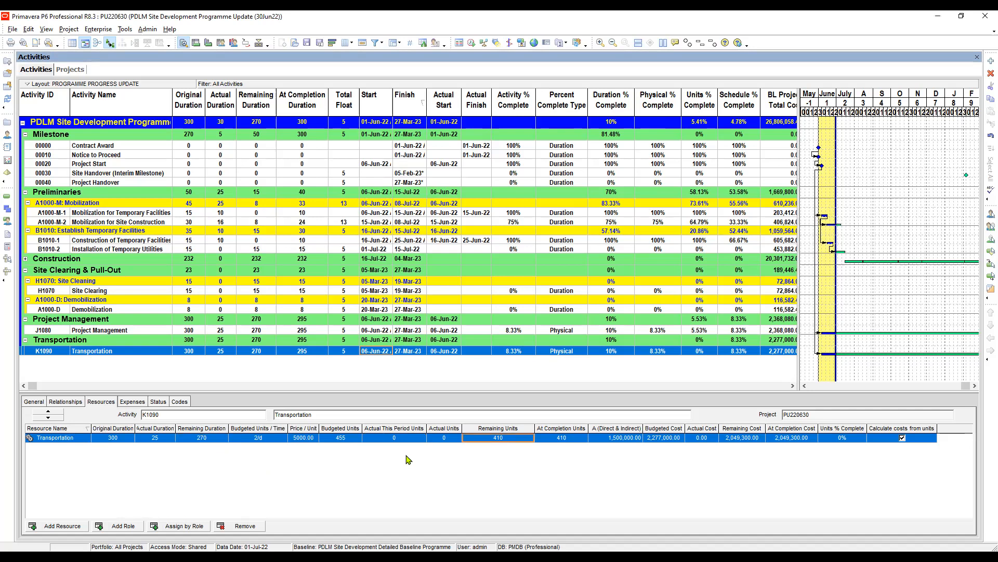
{"action": "left_click", "coordinate": [401, 440]}
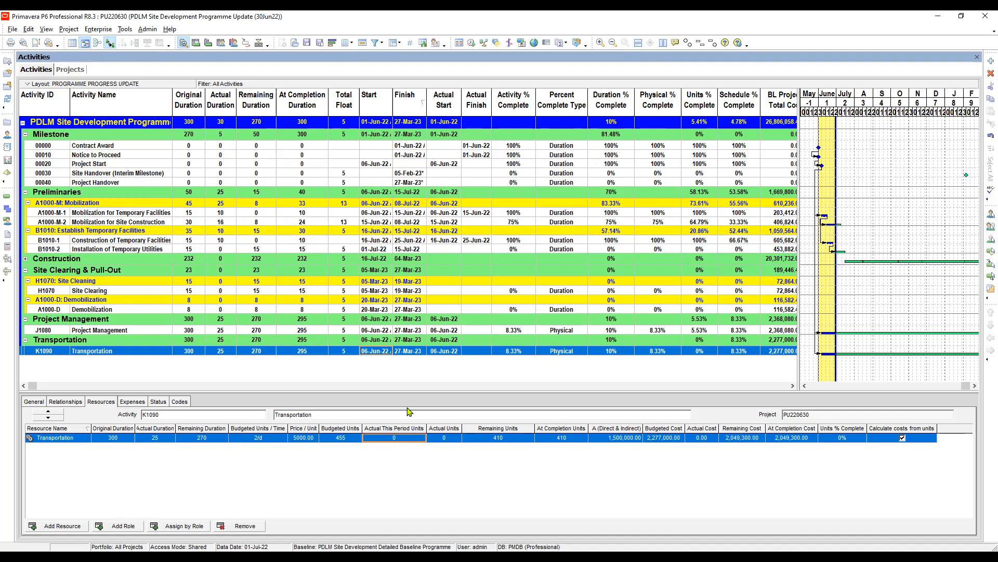
{"action": "left_click", "coordinate": [442, 330]}
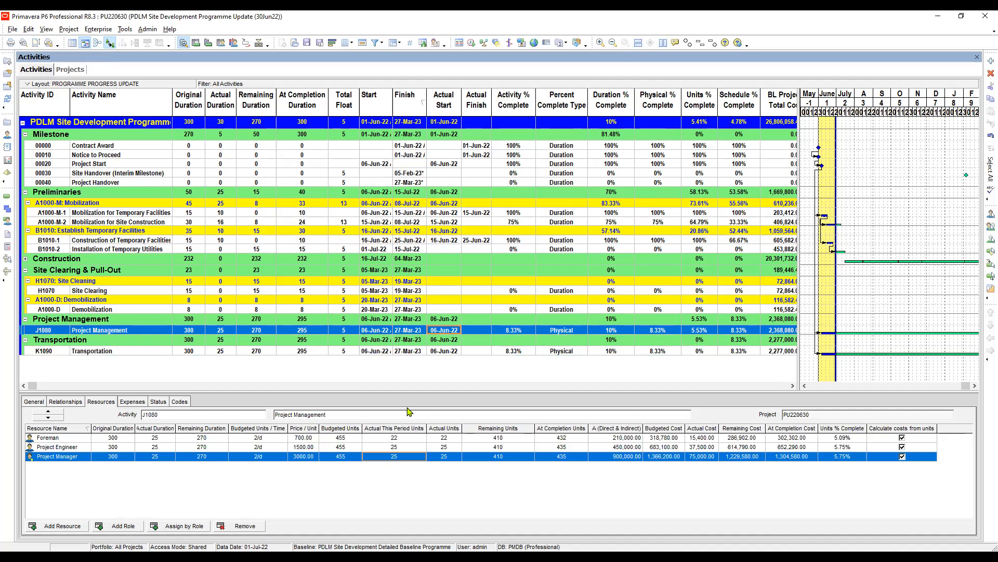
{"action": "left_click", "coordinate": [477, 351]}
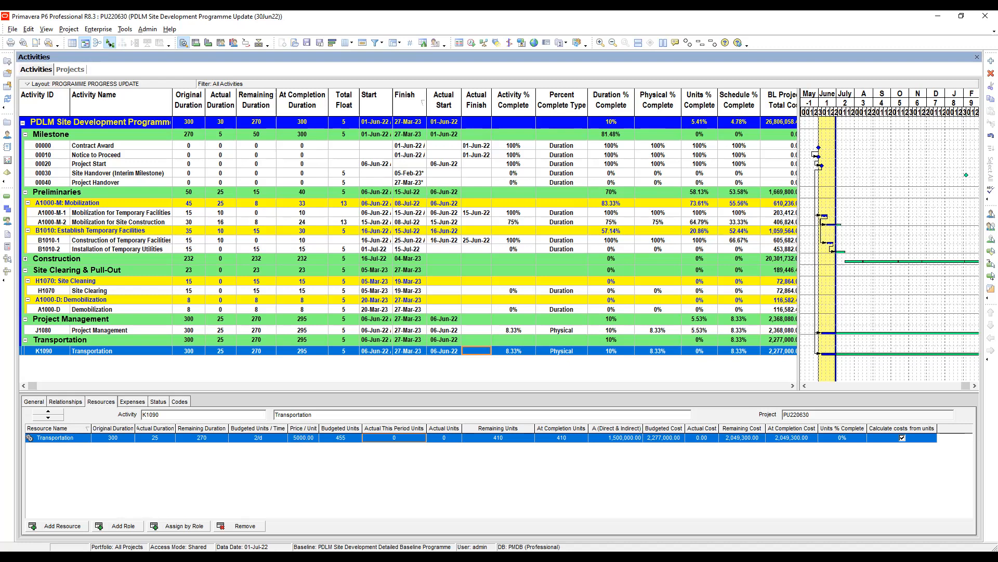
Set the Transportation resource's actual this period units to 25 on activity K1090.
{"action": "key", "text": "alt+Tab"}
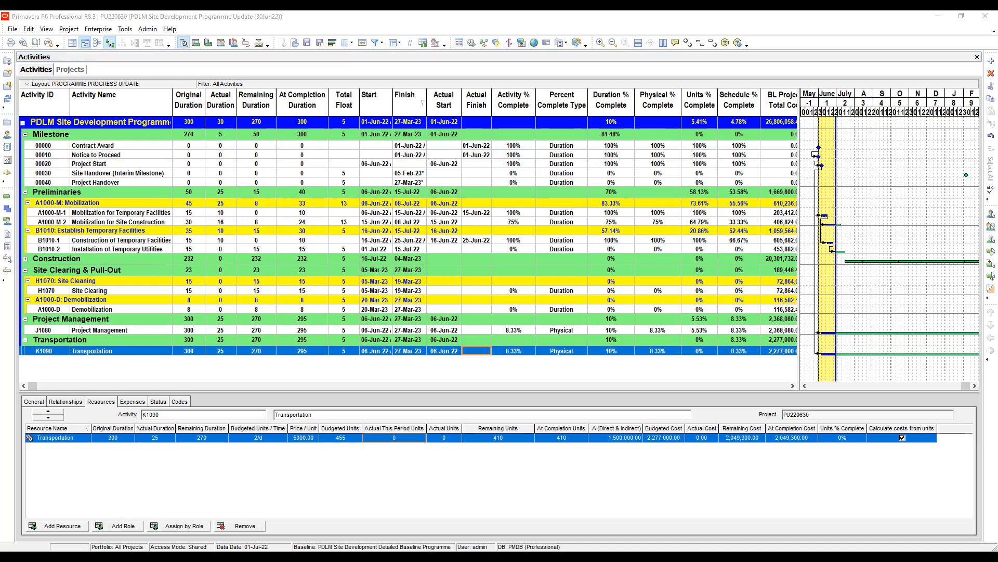
{"action": "key", "text": "alt+Tab"}
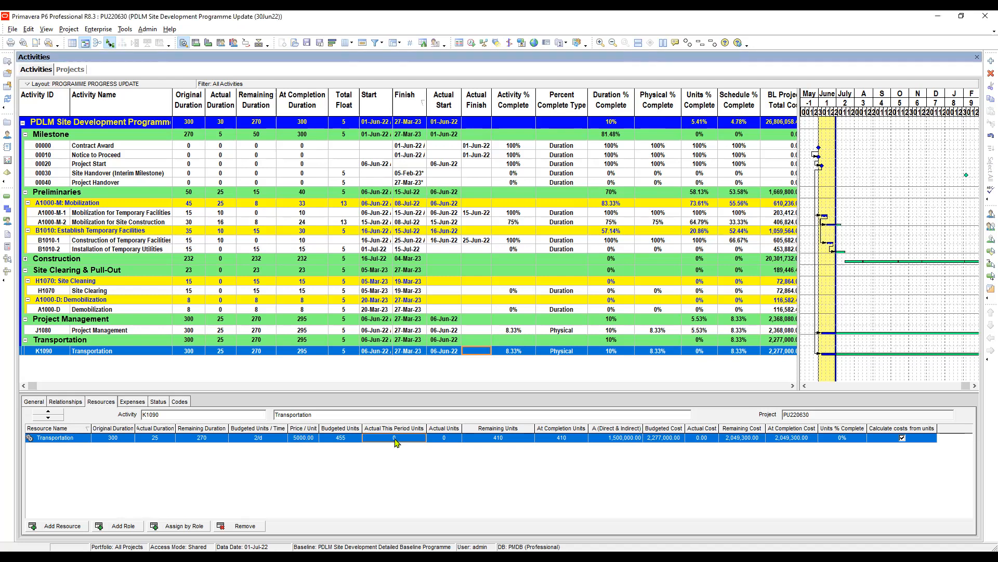
{"action": "left_click", "coordinate": [341, 439]}
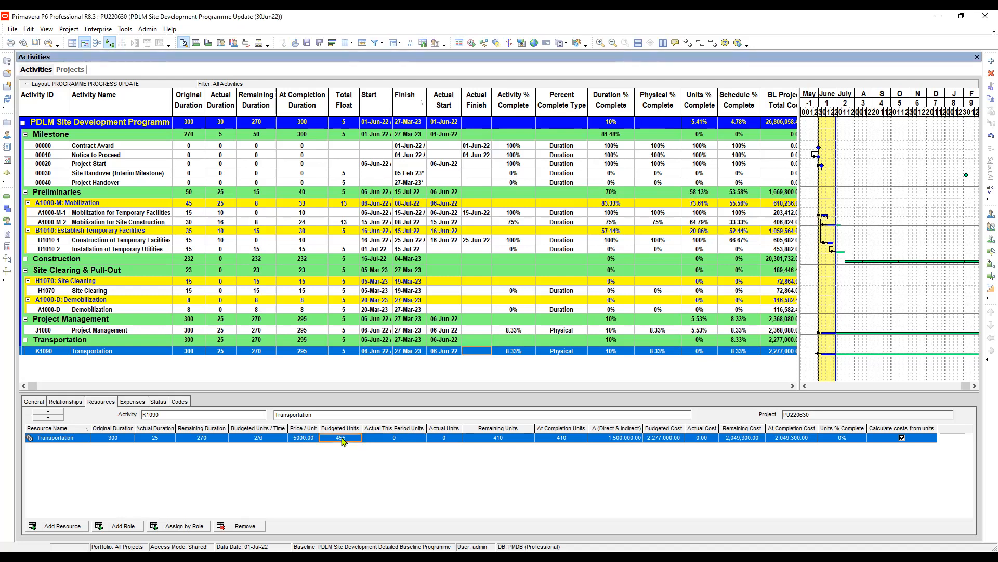
{"action": "left_click", "coordinate": [403, 440]}
{"action": "left_click", "coordinate": [408, 441]}
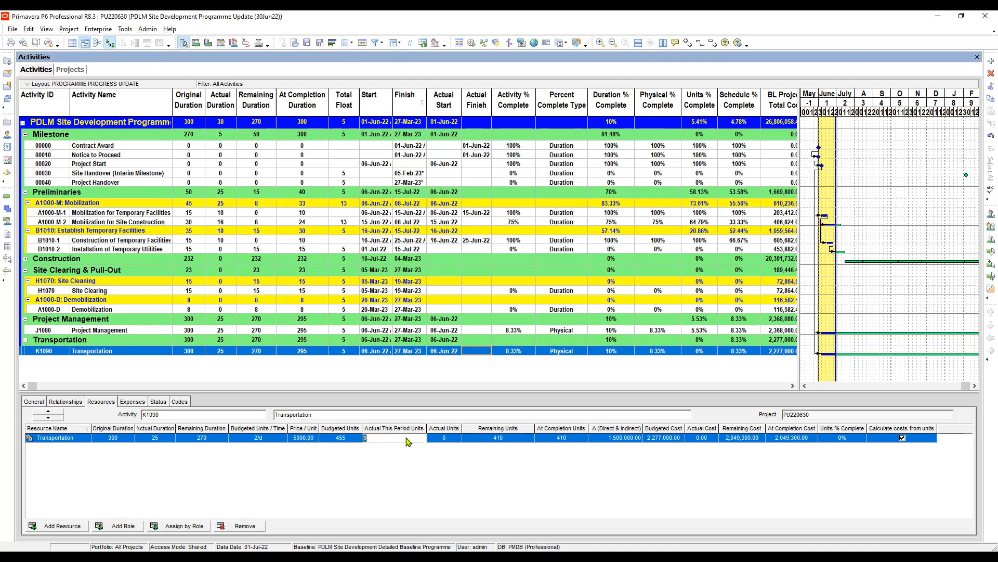
{"action": "type", "text": "25"}
{"action": "key", "text": "Tab"}
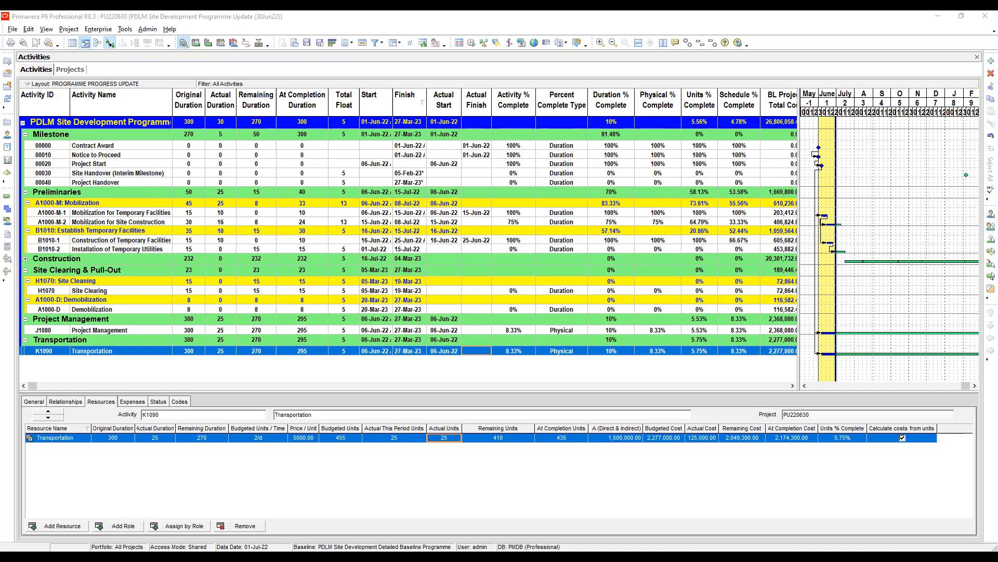
Examine Transportation's actual this period, actual, remaining and at completion units in its resource assignment.
{"action": "left_click", "coordinate": [206, 438]}
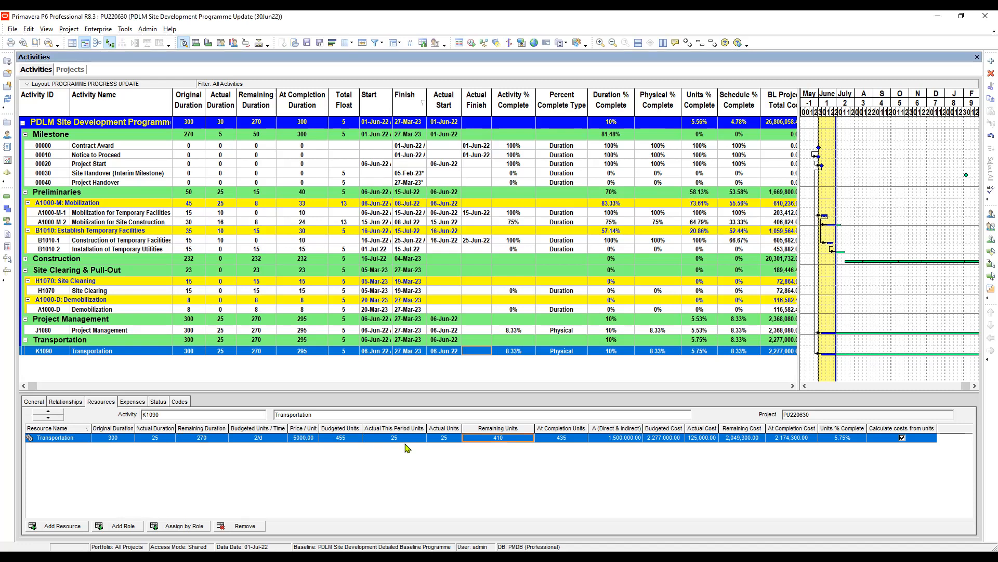
{"action": "key", "text": "Tab"}
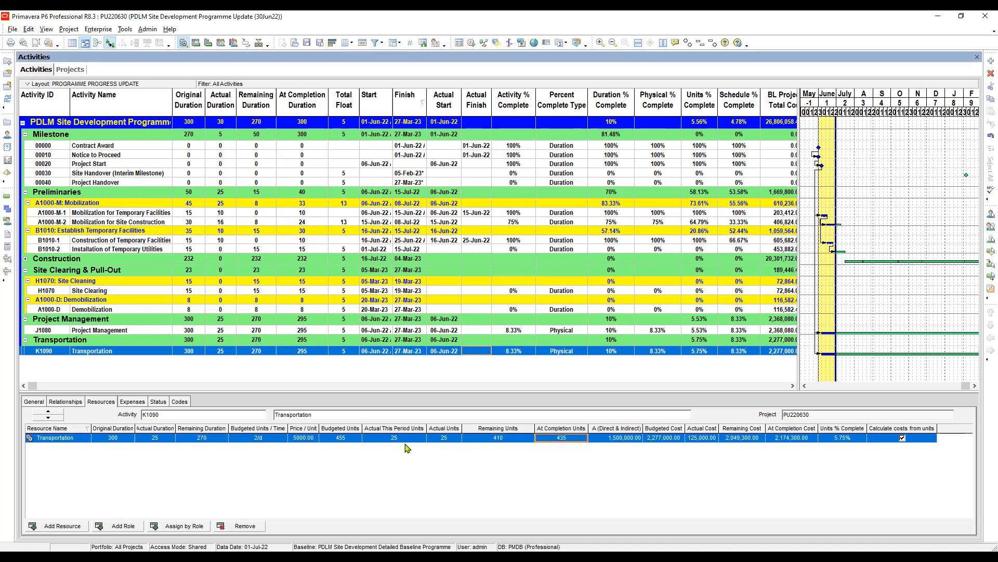
{"action": "key", "text": "Left"}
{"action": "key", "text": "Left"}
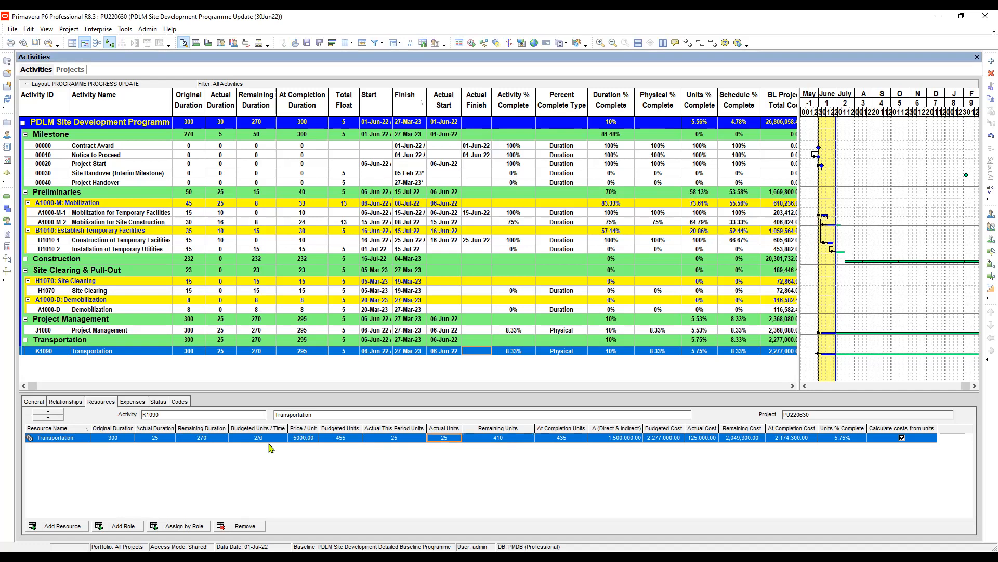
{"action": "left_click", "coordinate": [408, 441]}
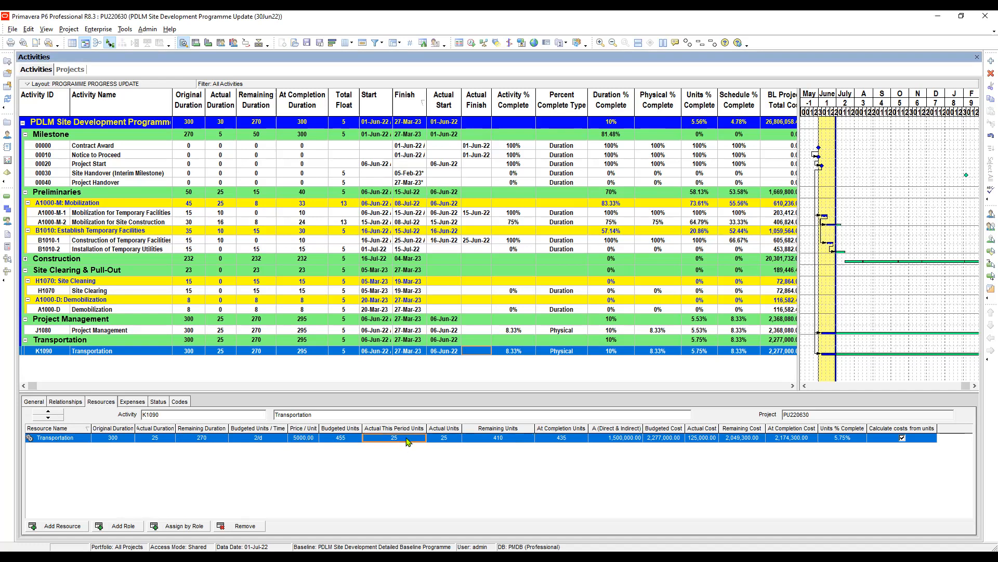
{"action": "key", "text": "Tab"}
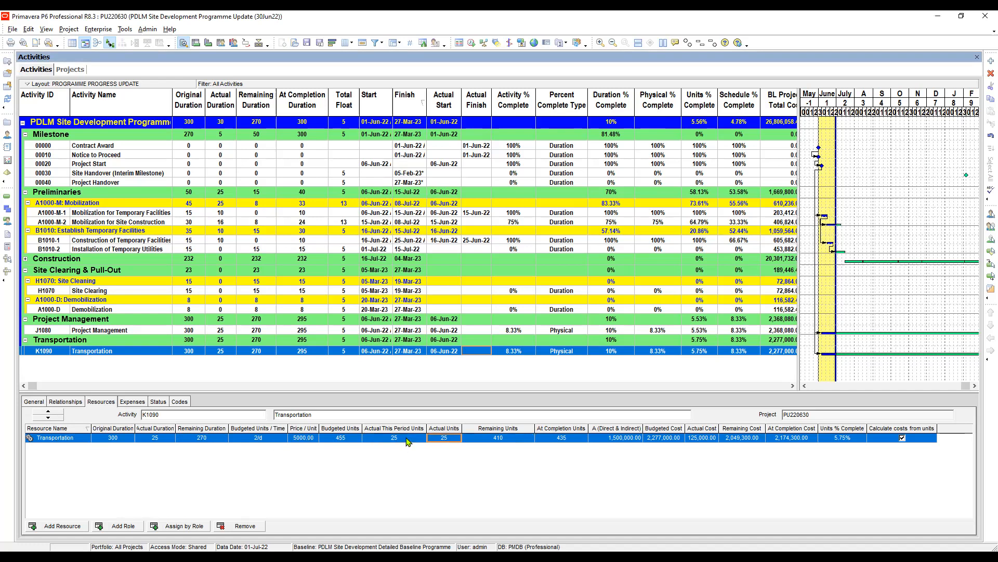
{"action": "key", "text": "Tab"}
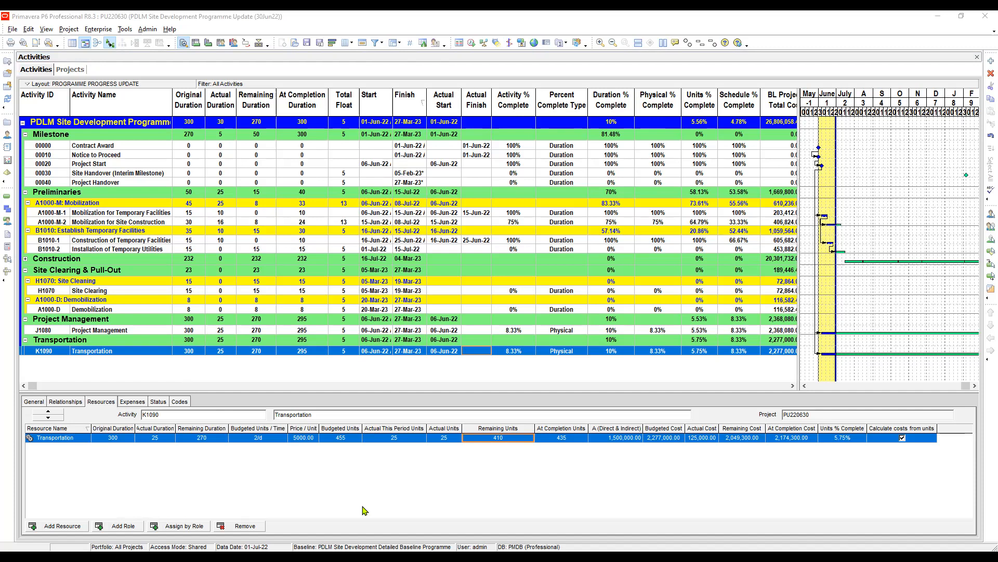
{"action": "key", "text": "Tab"}
{"action": "key", "text": "shift+Tab"}
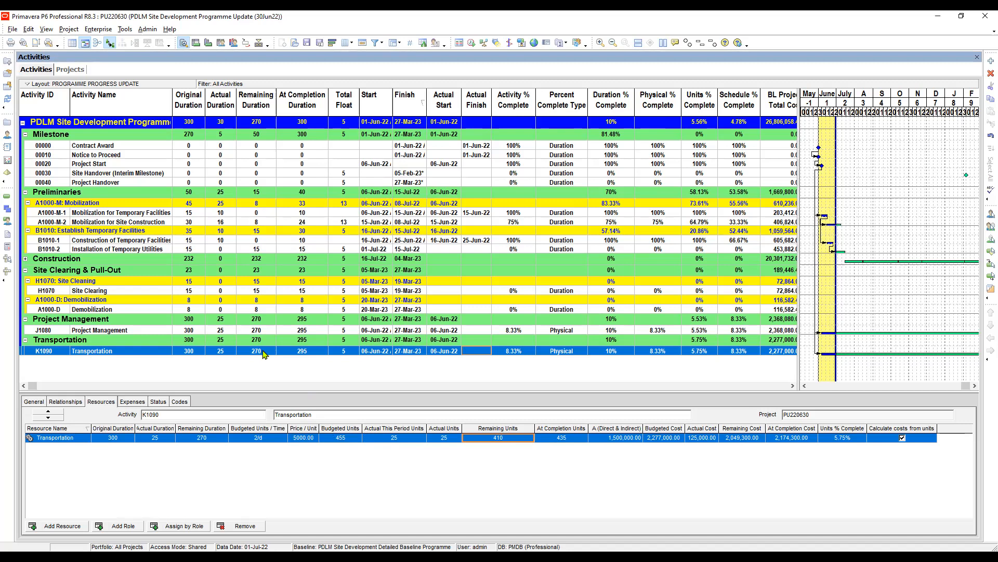
Check Transportation's budgeted units, budgeted units per time and remaining units, and the original durations of Project Management's three resources.
{"action": "left_click", "coordinate": [348, 438]}
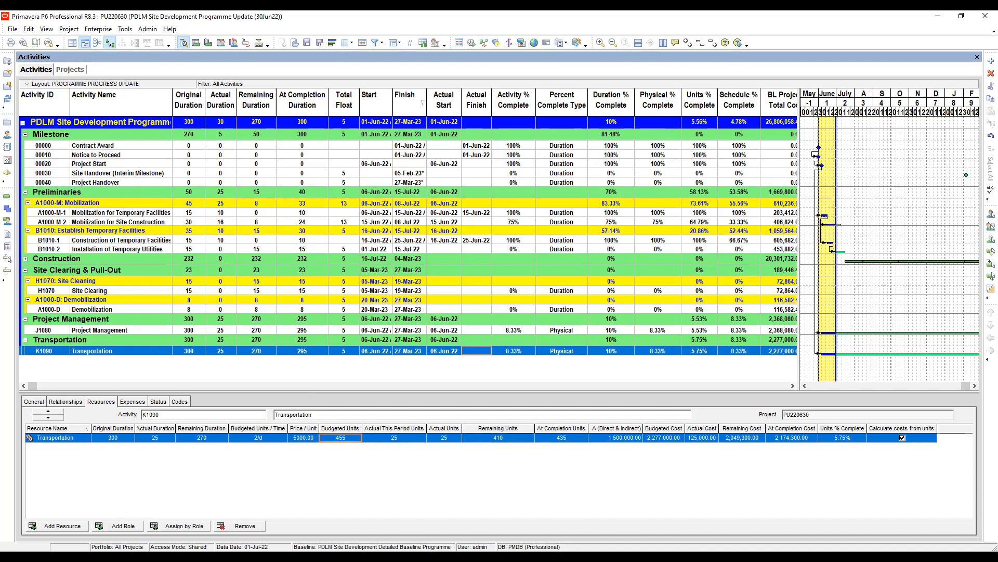
{"action": "key", "text": "alt+Tab"}
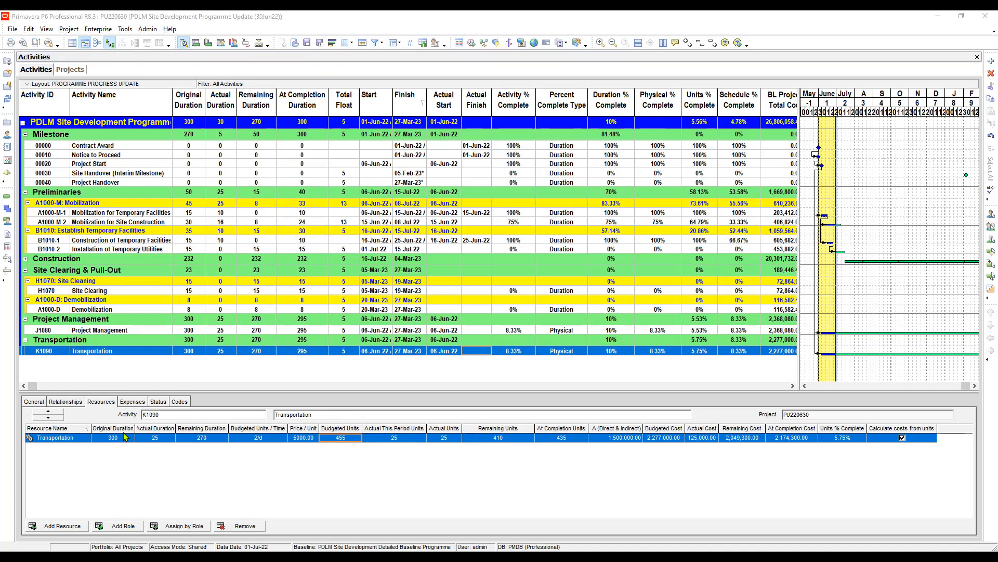
{"action": "left_click", "coordinate": [265, 438]}
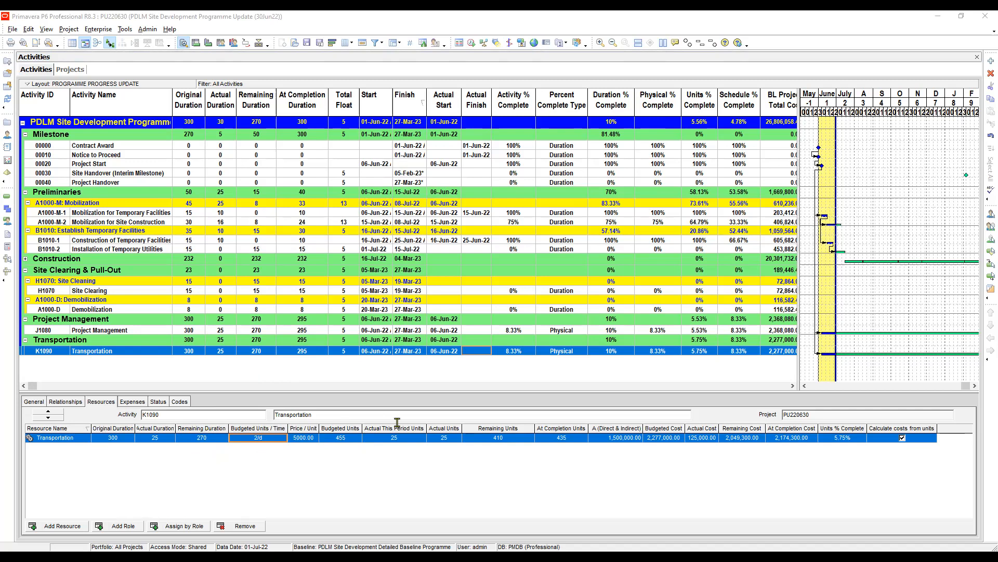
{"action": "left_click", "coordinate": [498, 438]}
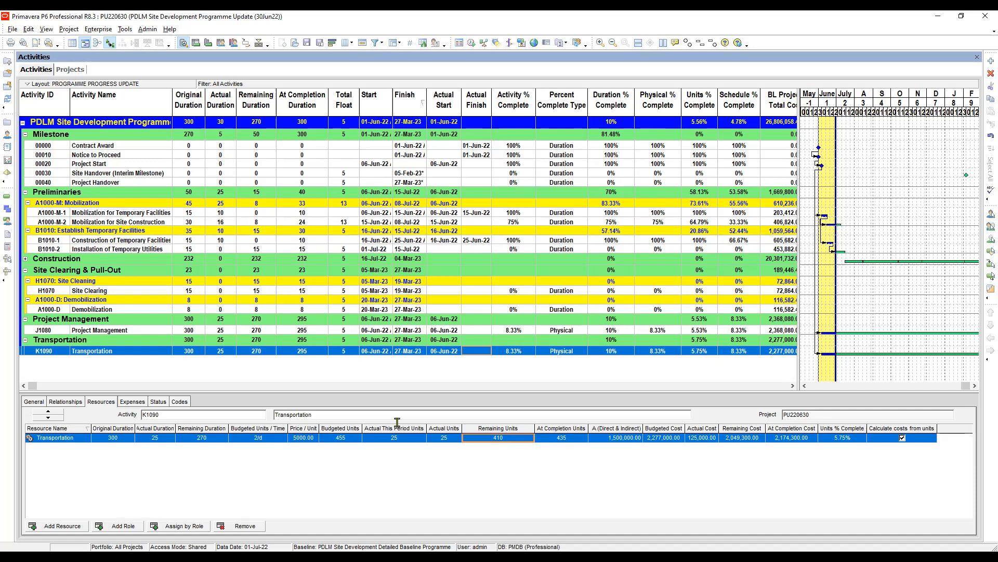
{"action": "key", "text": "Up"}
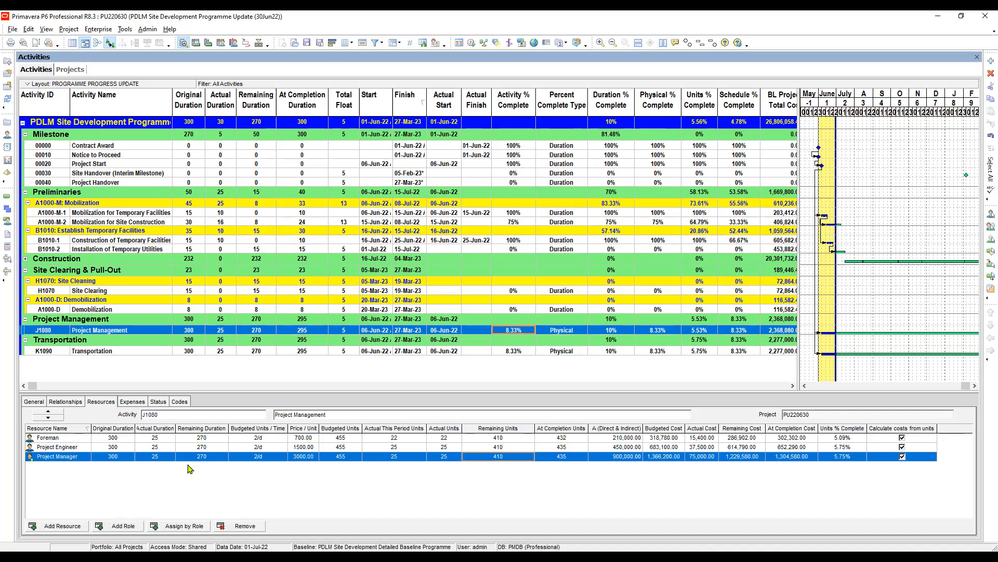
{"action": "left_click", "coordinate": [116, 438]}
{"action": "left_click", "coordinate": [112, 447]}
{"action": "left_click", "coordinate": [112, 457]}
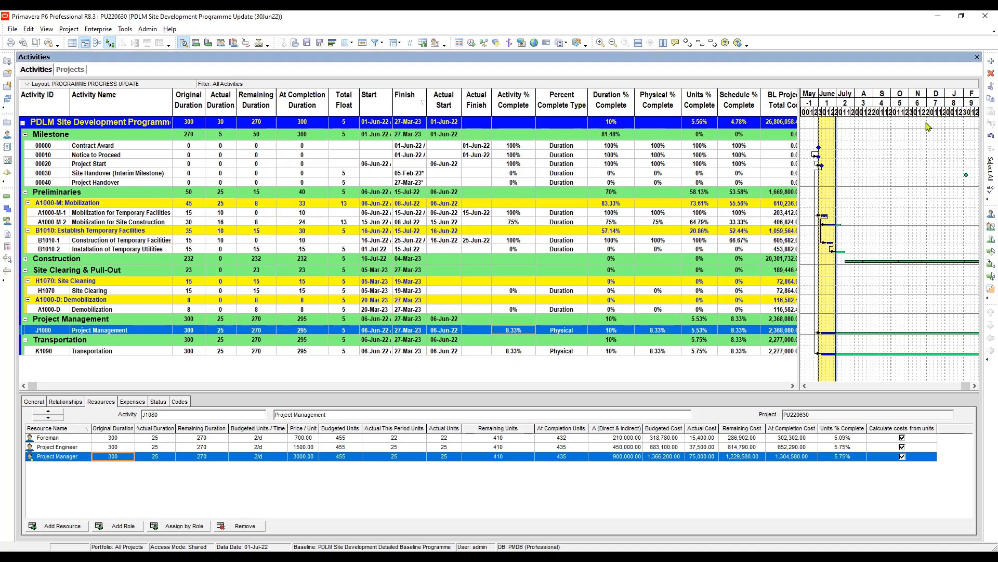
Compress the Gantt timescale to show the full programme, and compare the resource units of Transportation and Project Management.
{"action": "left_click_drag", "start_coordinate": [954, 109], "coordinate": [919, 120]}
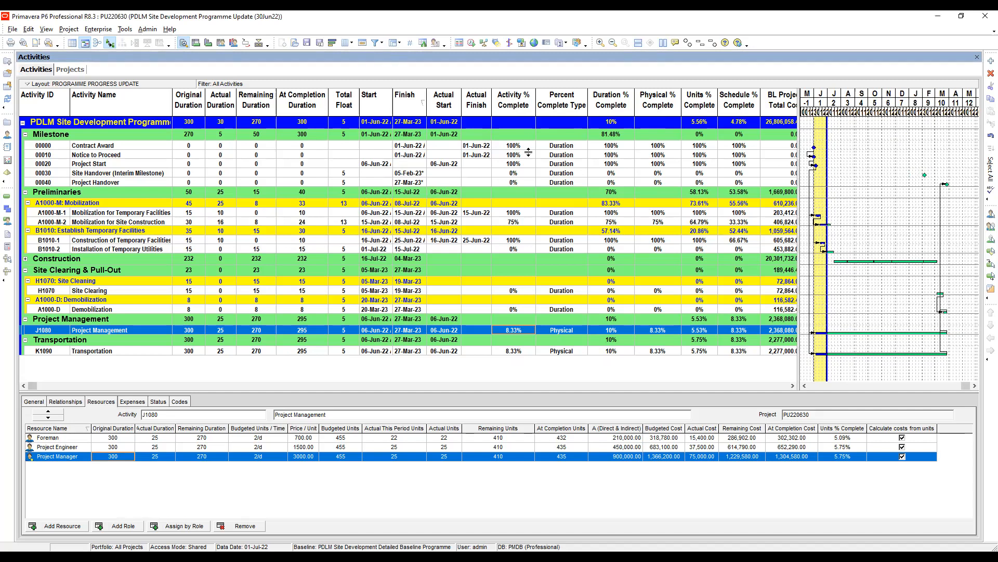
{"action": "key", "text": "Down"}
{"action": "key", "text": "Up"}
{"action": "key", "text": "Down"}
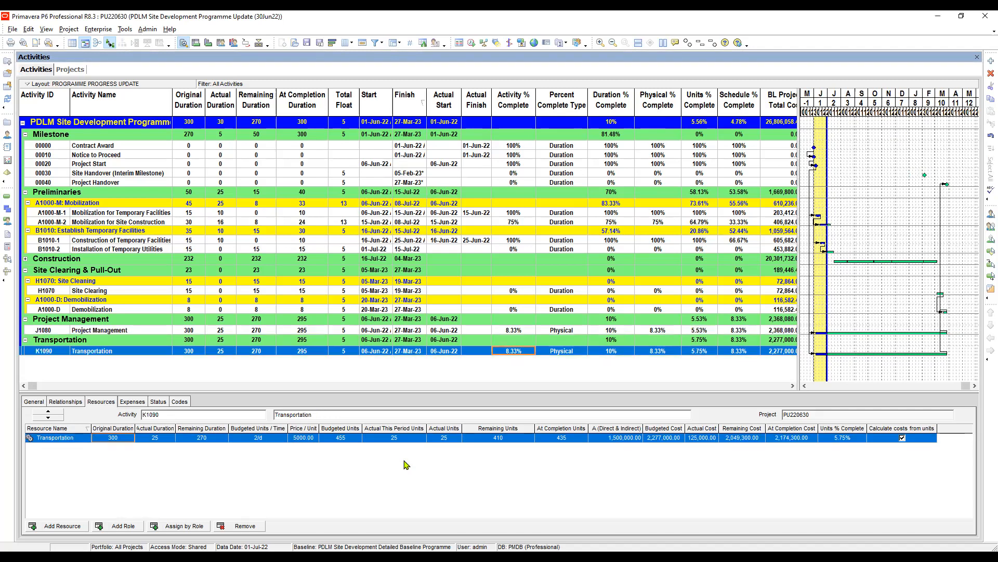
{"action": "key", "text": "Up"}
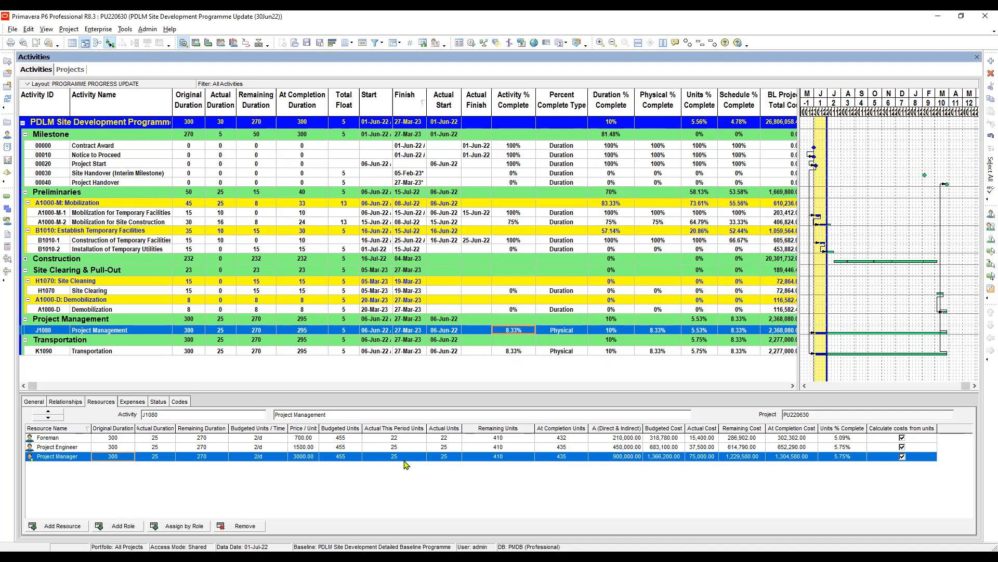
{"action": "left_click", "coordinate": [367, 505]}
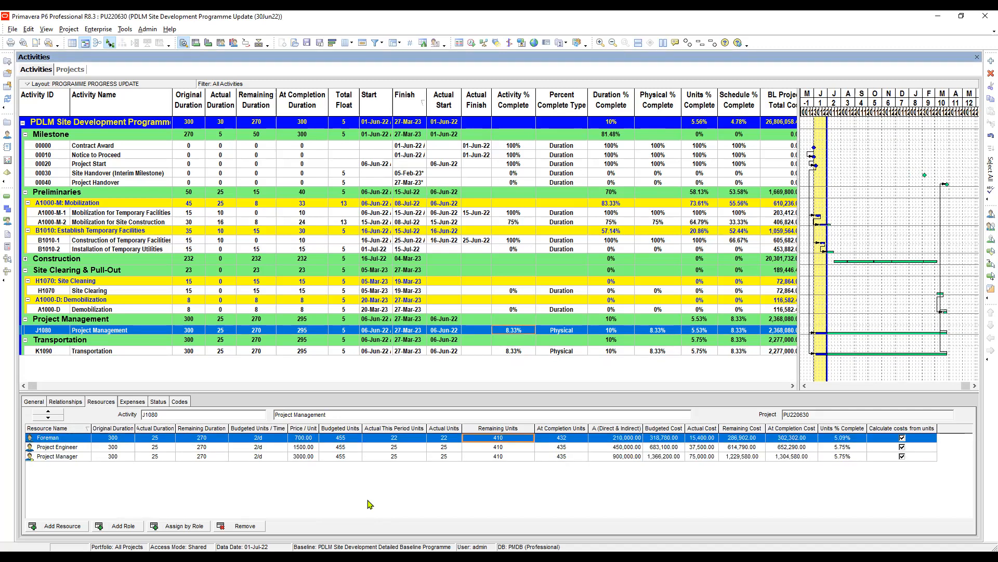
{"action": "left_click", "coordinate": [263, 447]}
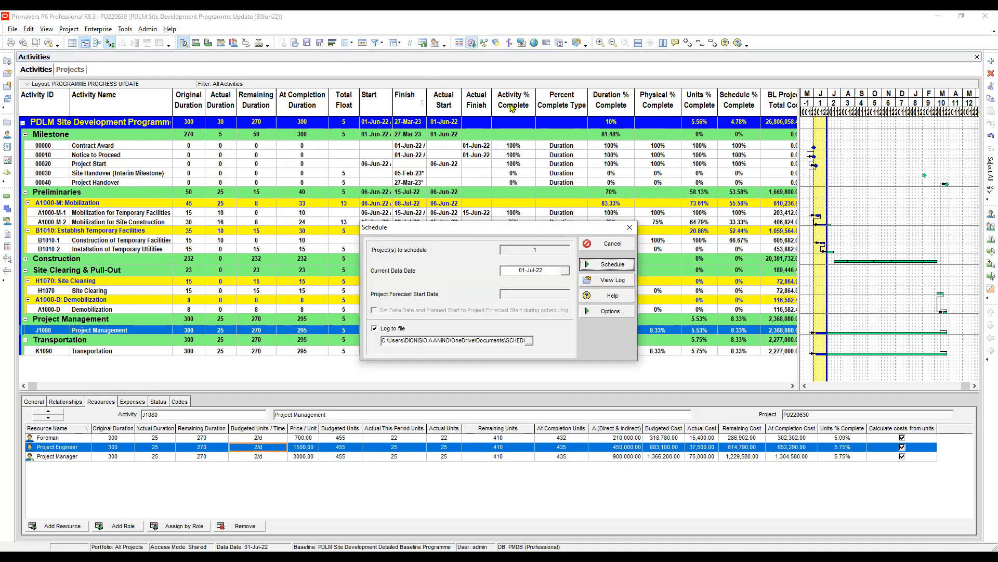
Open the schedule log and read through its scheduling settings, statistics, warnings and scheduling results.
{"action": "left_click", "coordinate": [607, 280]}
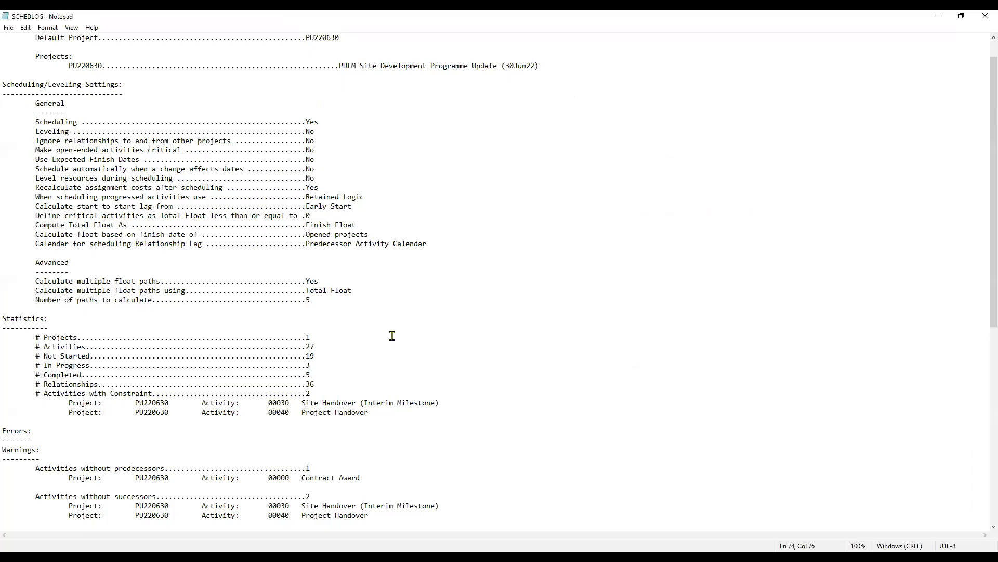
{"action": "scroll", "coordinate": [390, 334], "scroll_direction": "up", "scroll_amount": 1}
{"action": "left_click", "coordinate": [331, 149]}
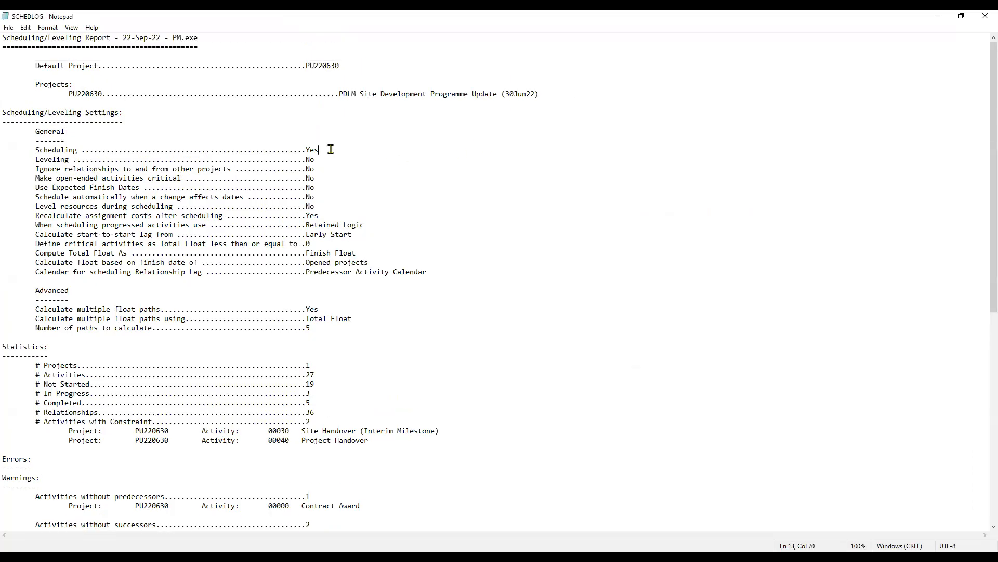
{"action": "scroll", "coordinate": [355, 185], "scroll_direction": "down", "scroll_amount": 3}
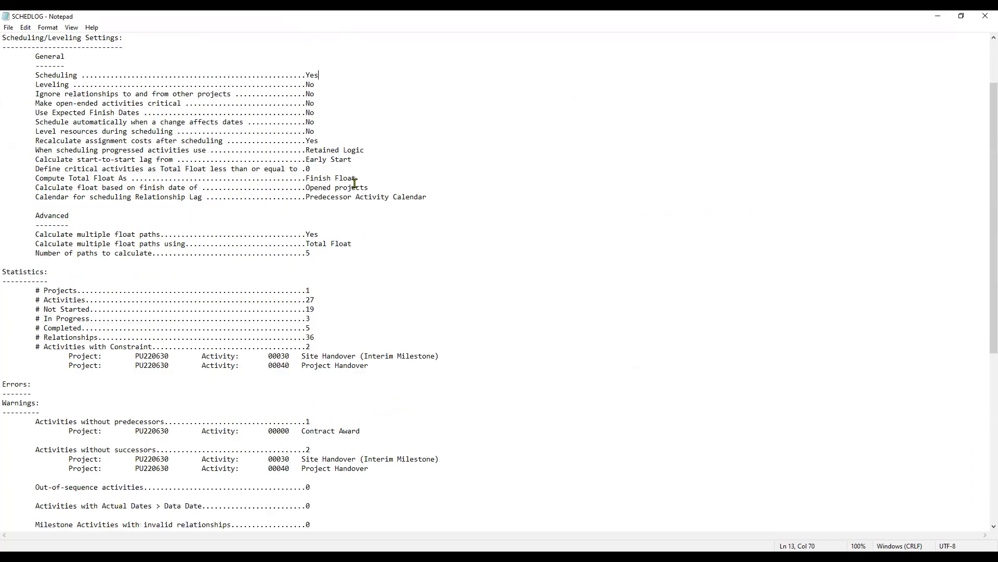
{"action": "left_click", "coordinate": [368, 239]}
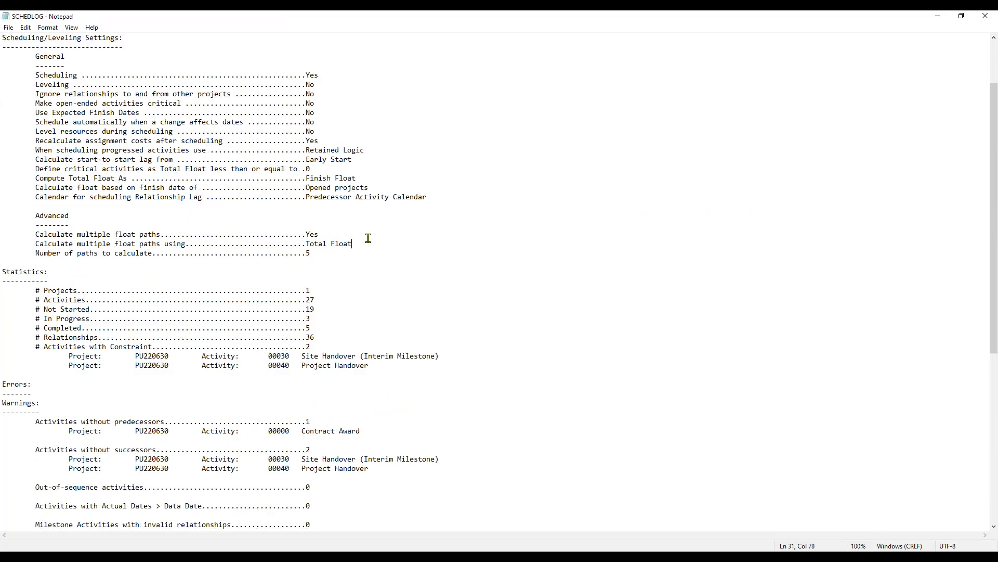
{"action": "left_click", "coordinate": [403, 184]}
{"action": "scroll", "coordinate": [403, 177], "scroll_direction": "down", "scroll_amount": 9}
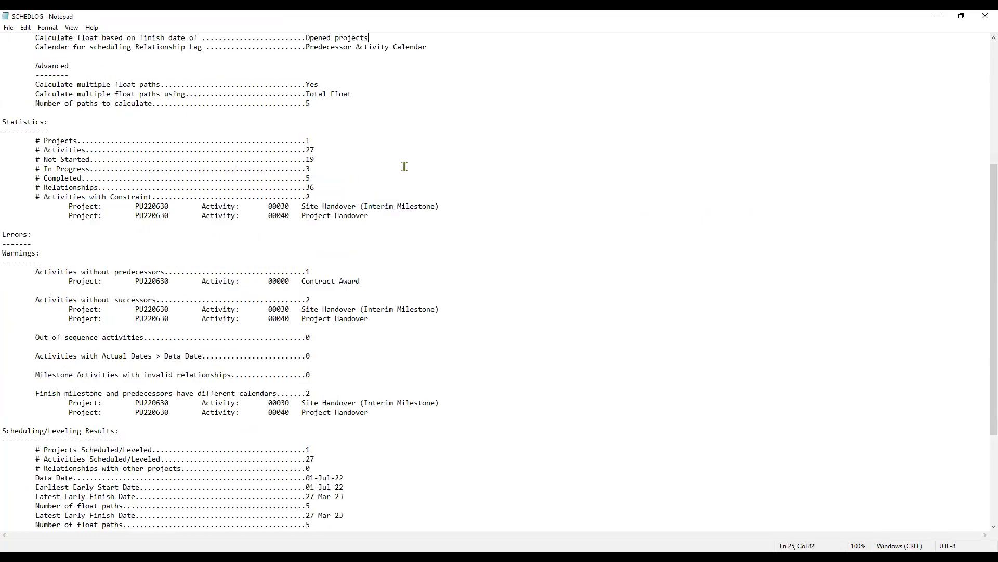
{"action": "left_click", "coordinate": [388, 336]}
{"action": "scroll", "coordinate": [385, 333], "scroll_direction": "down", "scroll_amount": 3}
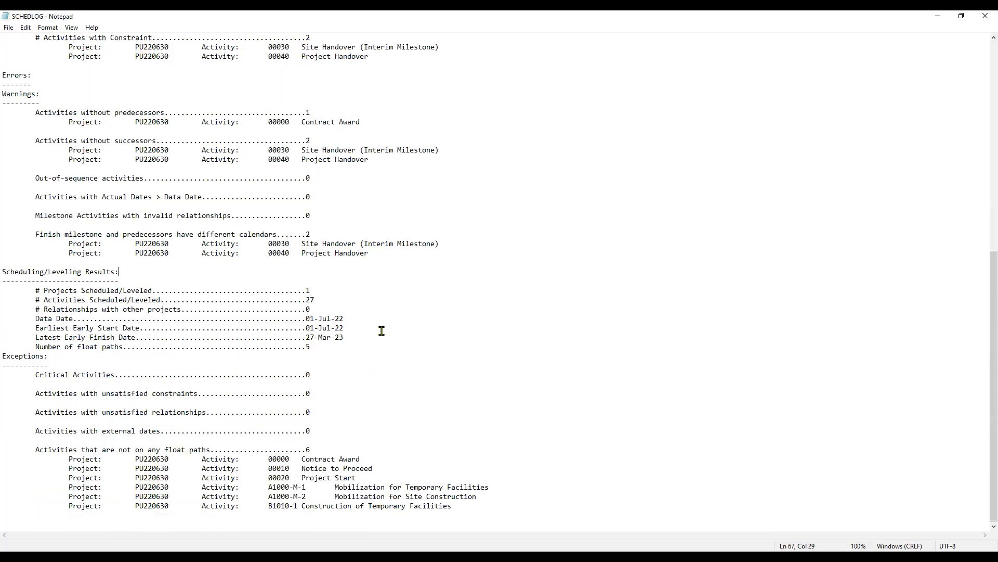
Examine the log's exceptions, including the activities not on any float path, and return to Primavera P6 and close the Schedule dialog.
{"action": "left_click", "coordinate": [366, 417]}
{"action": "scroll", "coordinate": [358, 408], "scroll_direction": "up", "scroll_amount": 14}
{"action": "scroll", "coordinate": [347, 406], "scroll_direction": "down", "scroll_amount": 13}
{"action": "scroll", "coordinate": [350, 395], "scroll_direction": "down", "scroll_amount": 1}
{"action": "left_click", "coordinate": [314, 449]}
{"action": "key", "text": "Down"}
{"action": "key", "text": "Down"}
{"action": "key", "text": "Down"}
{"action": "key", "text": "Down"}
{"action": "key", "text": "Down"}
{"action": "key", "text": "Down"}
{"action": "left_click", "coordinate": [251, 451]}
{"action": "key", "text": "Down"}
{"action": "key", "text": "Down"}
{"action": "key", "text": "Down"}
{"action": "key", "text": "Down"}
{"action": "key", "text": "End"}
{"action": "key", "text": "alt+Tab"}
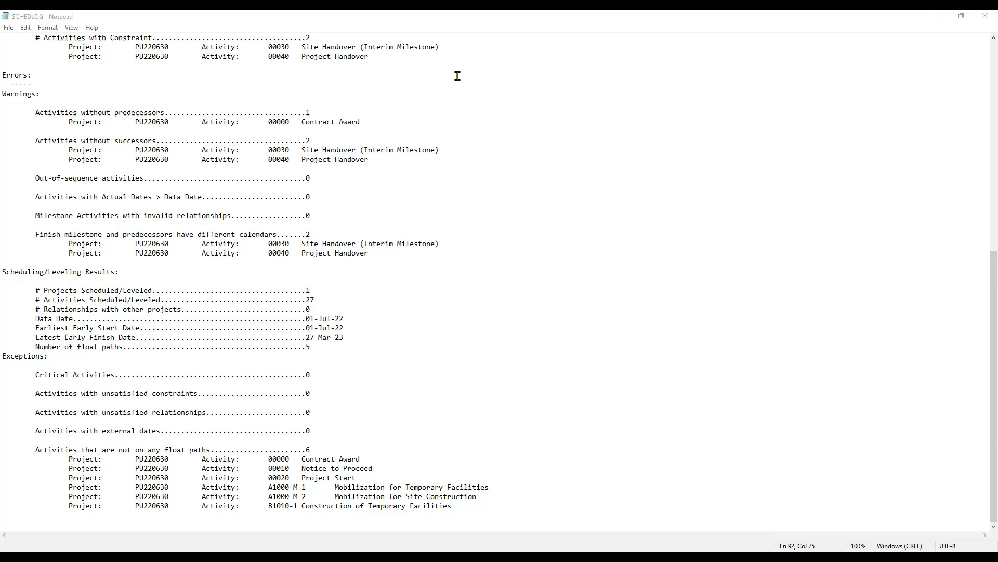
{"action": "key", "text": "alt+Tab"}
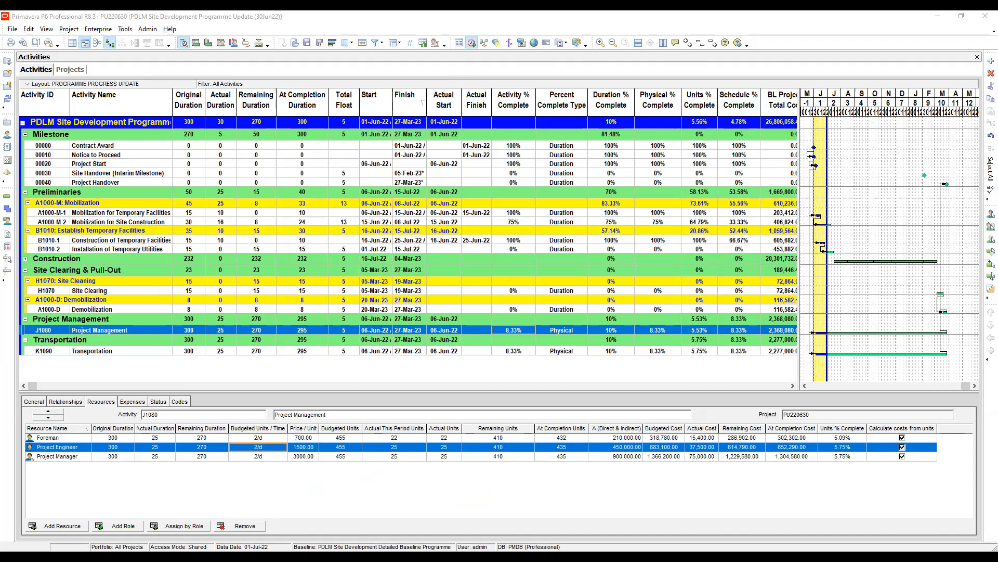
{"action": "key", "text": "F9"}
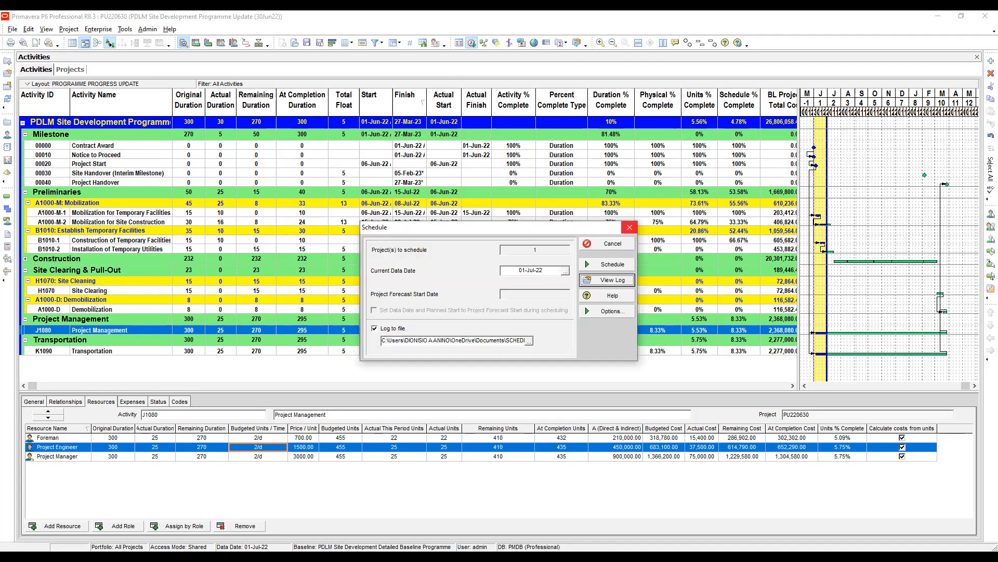
{"action": "left_click", "coordinate": [608, 264]}
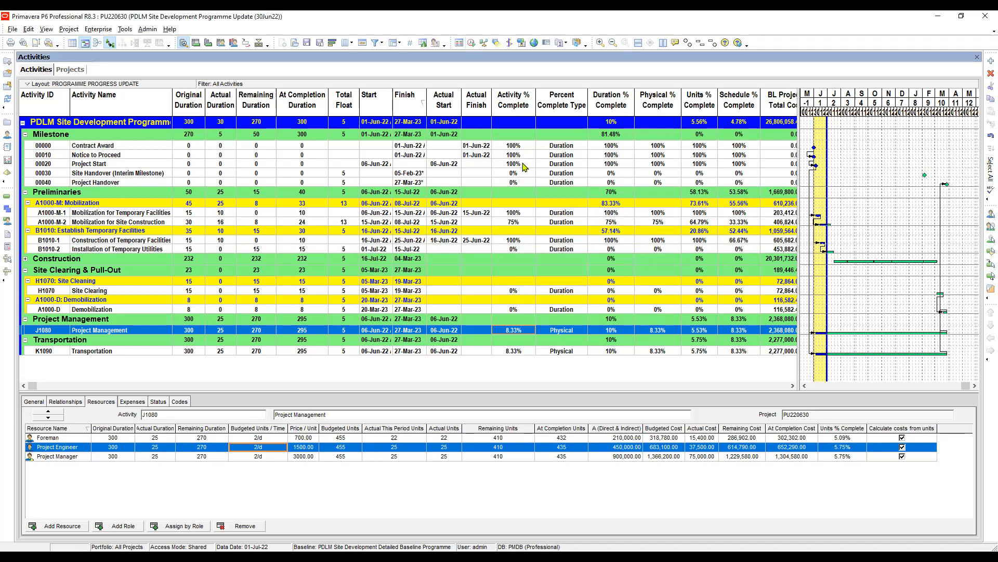
Expand the Construction activities, and widen the Gantt chart area and stretch its timescale to show full month names.
{"action": "left_click", "coordinate": [686, 43]}
{"action": "left_click_drag", "start_coordinate": [802, 151], "coordinate": [493, 133]}
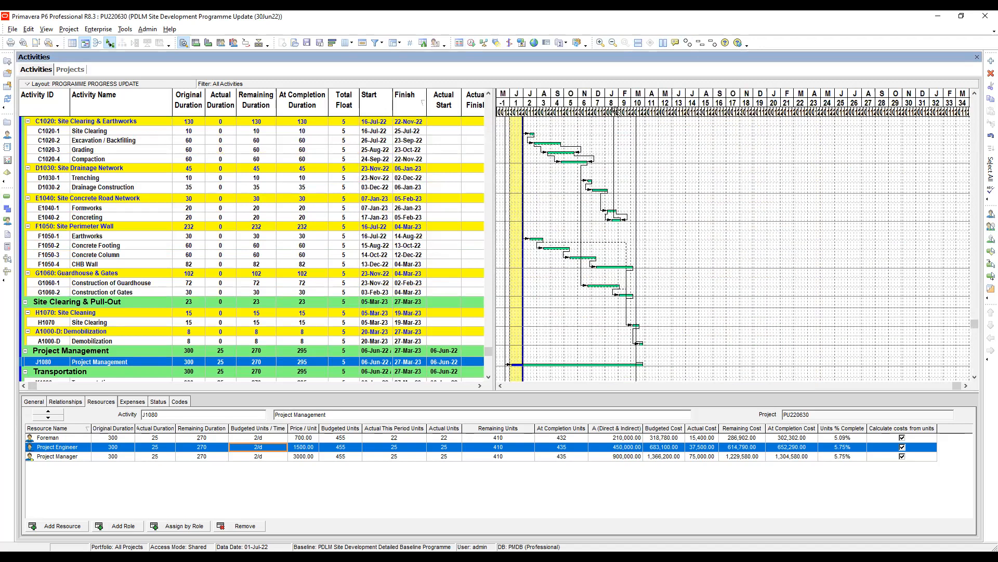
{"action": "left_click_drag", "start_coordinate": [607, 109], "coordinate": [809, 100]}
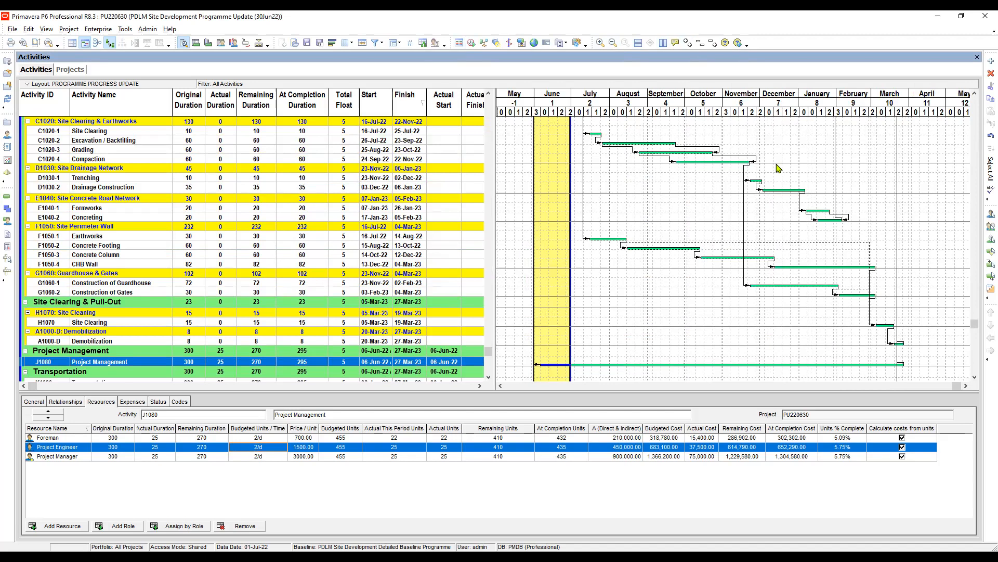
{"action": "scroll", "coordinate": [778, 168], "scroll_direction": "up", "scroll_amount": 1}
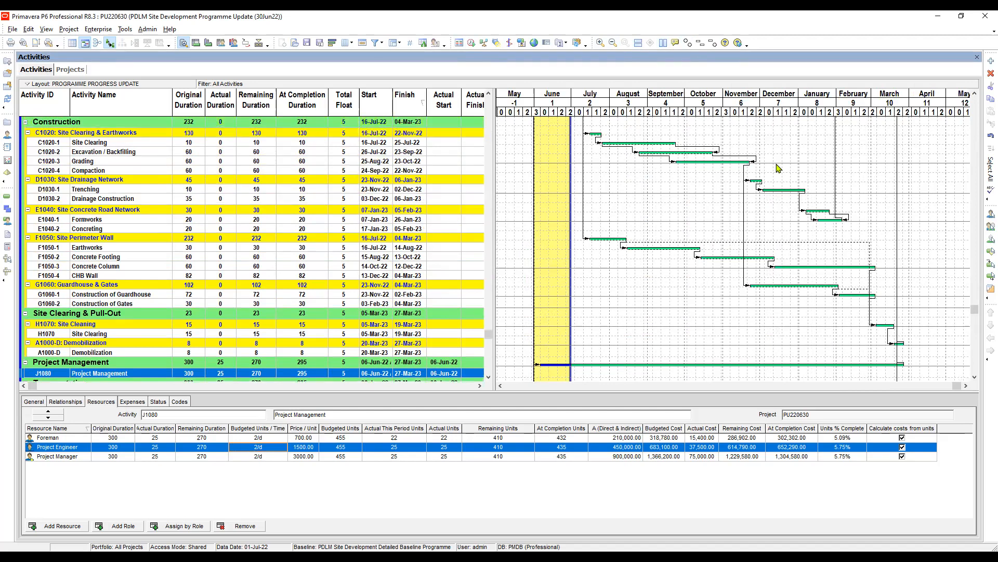
Filter the activities to show only those on the Longest Path, replacing the activities shown in the current layout.
{"action": "scroll", "coordinate": [778, 168], "scroll_direction": "up", "scroll_amount": 3}
{"action": "scroll", "coordinate": [779, 168], "scroll_direction": "up", "scroll_amount": 3}
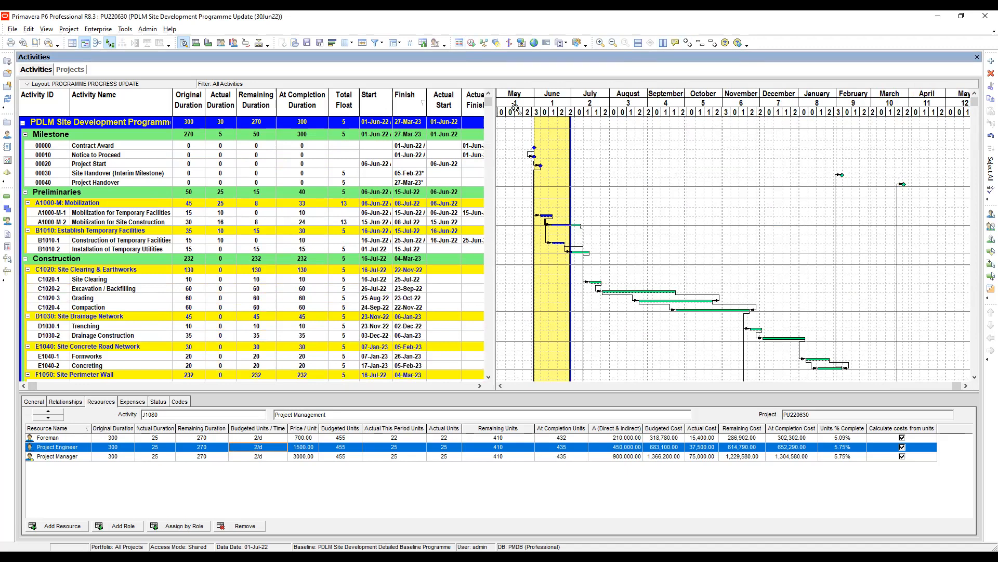
{"action": "left_click", "coordinate": [376, 44]}
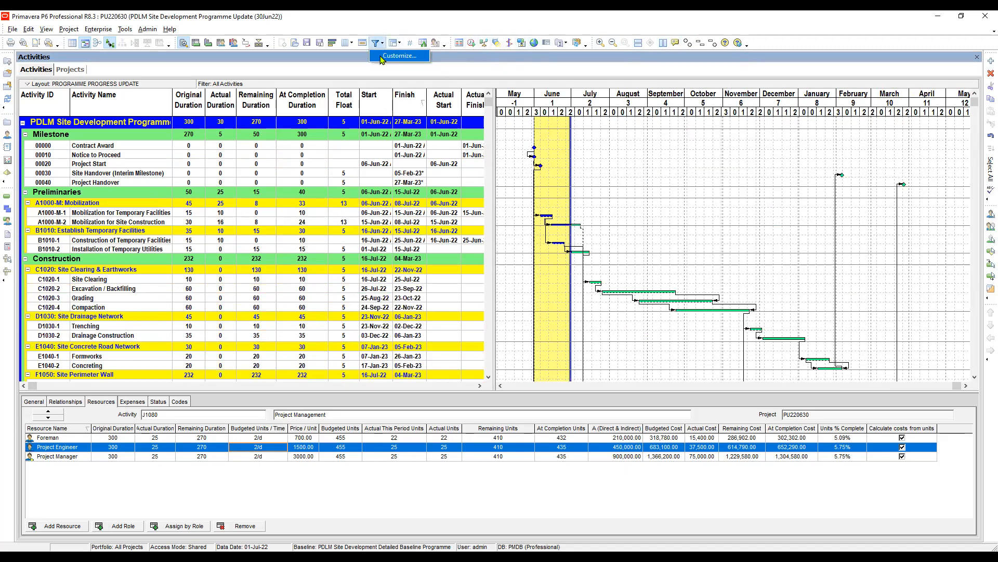
{"action": "left_click", "coordinate": [395, 55]}
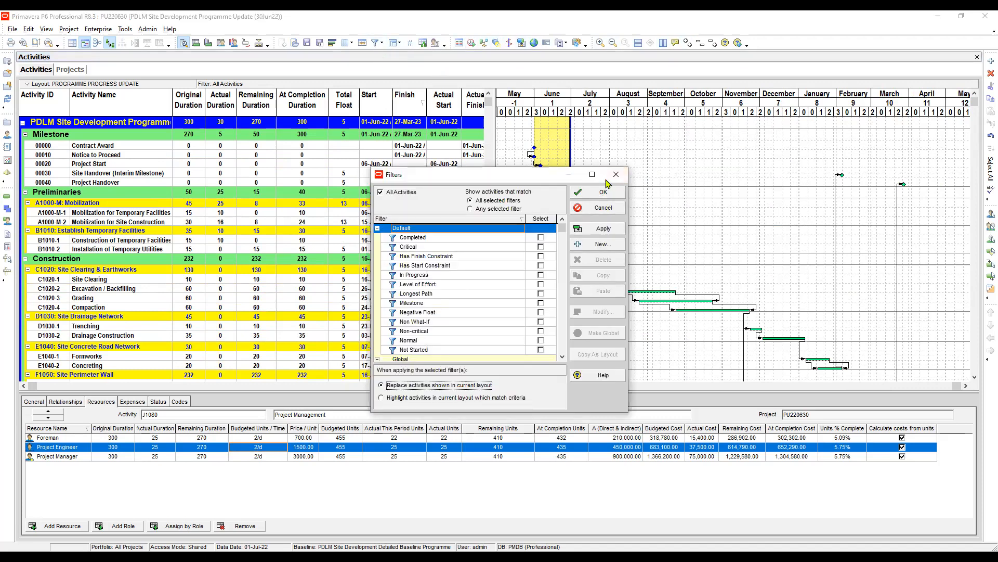
{"action": "scroll", "coordinate": [605, 183], "scroll_direction": "down", "scroll_amount": 1}
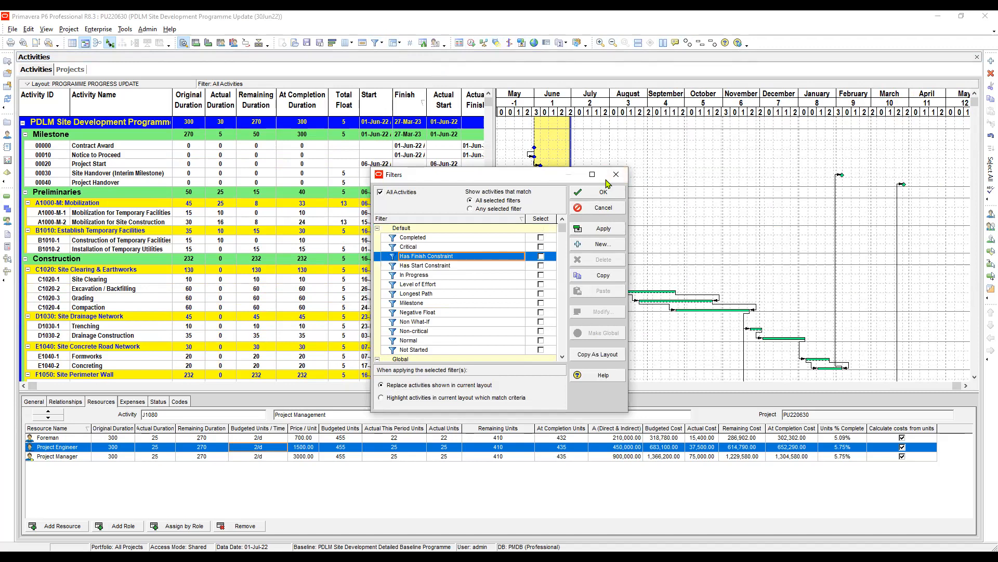
{"action": "scroll", "coordinate": [606, 184], "scroll_direction": "down", "scroll_amount": 4}
{"action": "left_click", "coordinate": [541, 294]}
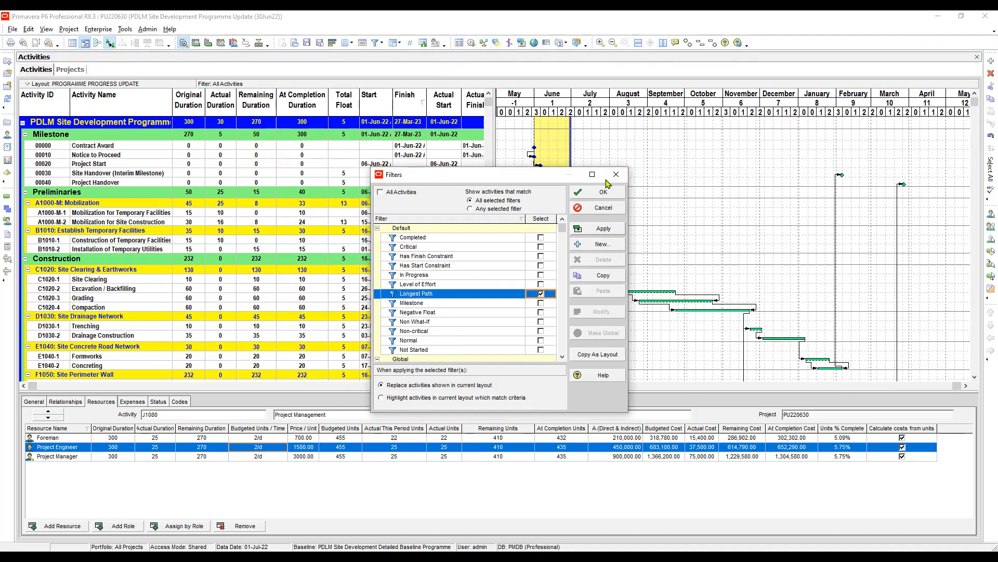
{"action": "left_click", "coordinate": [598, 229]}
{"action": "left_click", "coordinate": [604, 189]}
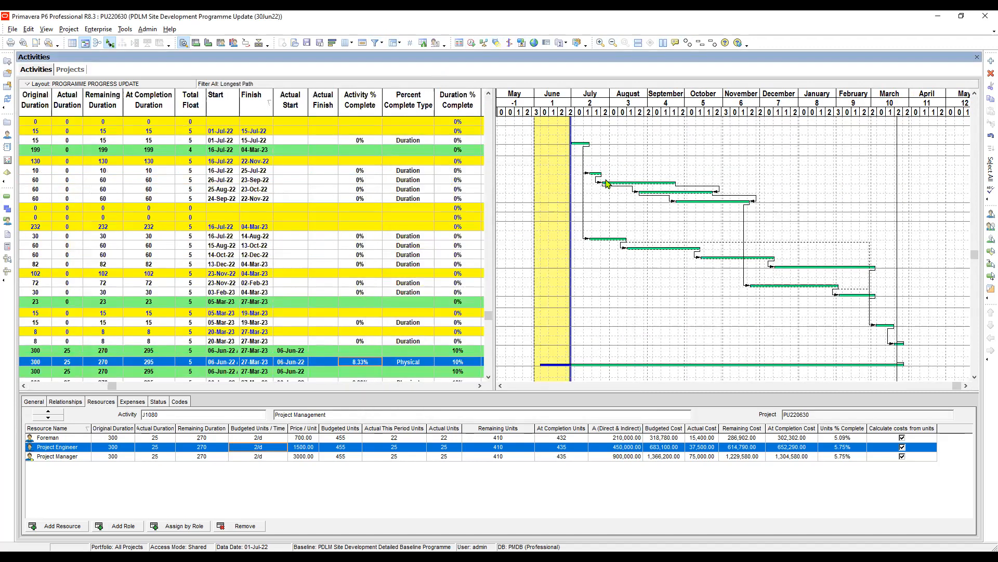
Group the filtered activities by Float Path instead of WBS, and look over the first two float path groups.
{"action": "scroll", "coordinate": [606, 184], "scroll_direction": "down", "scroll_amount": 1}
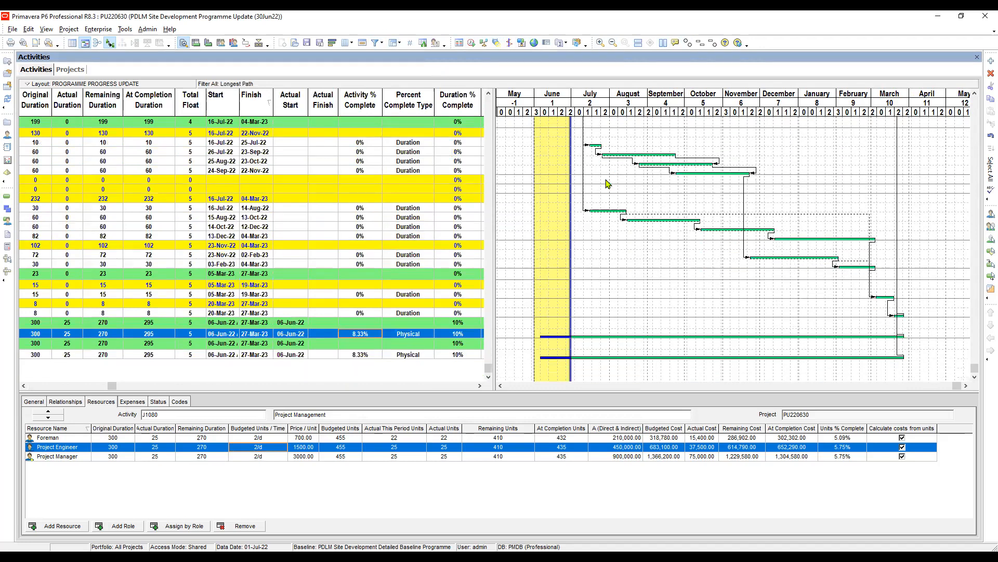
{"action": "scroll", "coordinate": [609, 183], "scroll_direction": "up", "scroll_amount": 1}
{"action": "scroll", "coordinate": [608, 183], "scroll_direction": "up", "scroll_amount": 2}
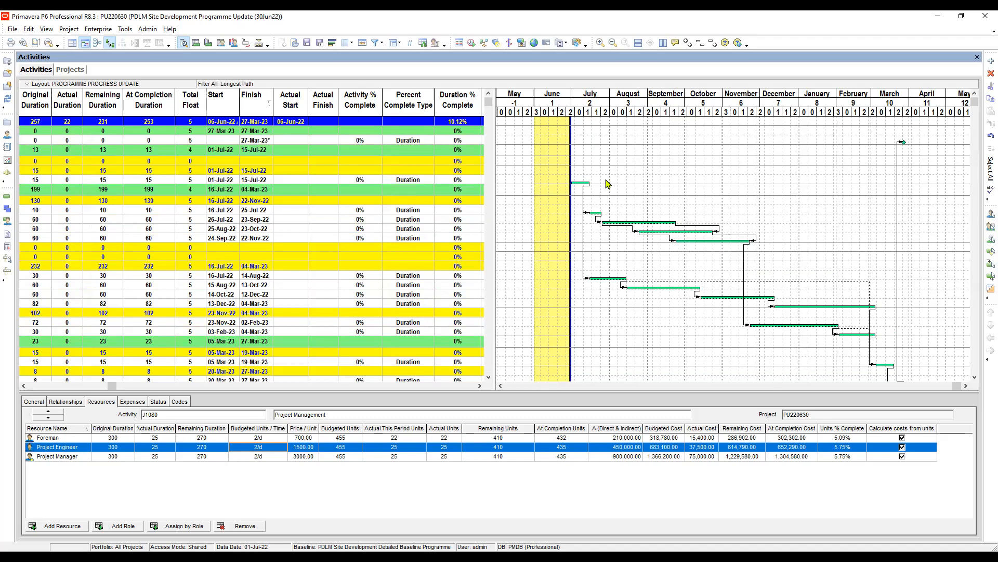
{"action": "scroll", "coordinate": [608, 184], "scroll_direction": "down", "scroll_amount": 3}
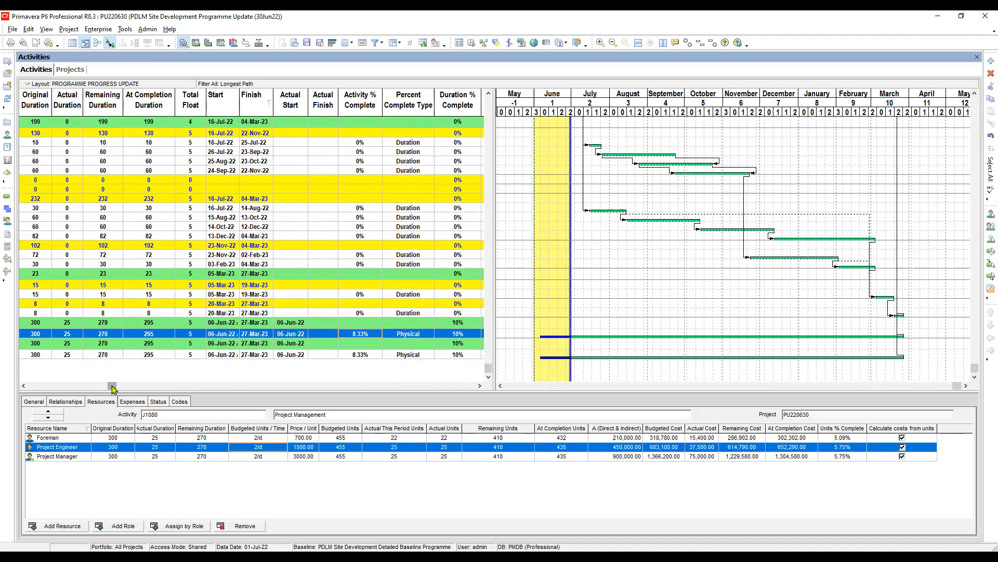
{"action": "left_click_drag", "start_coordinate": [113, 386], "coordinate": [18, 394]}
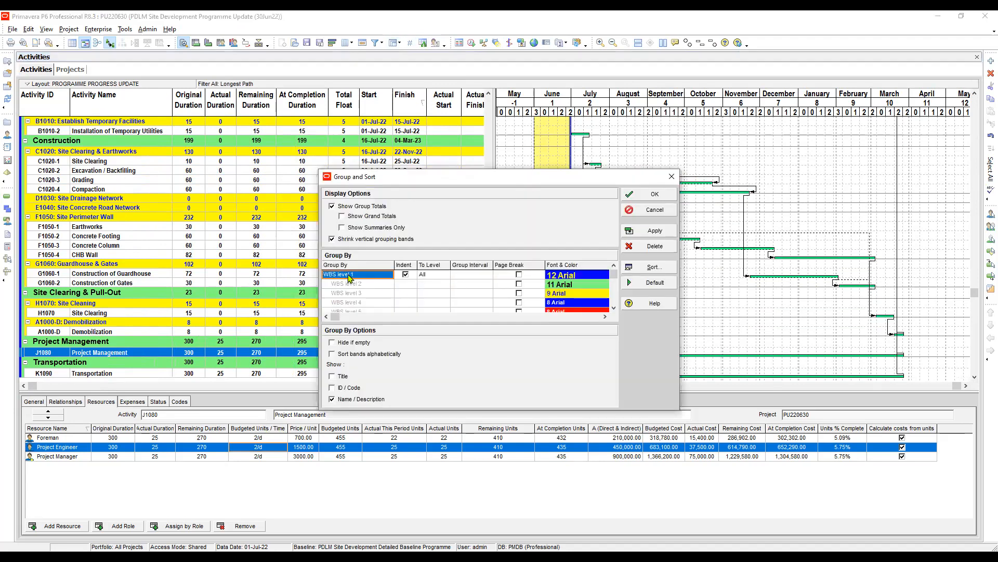
{"action": "left_click", "coordinate": [356, 280]}
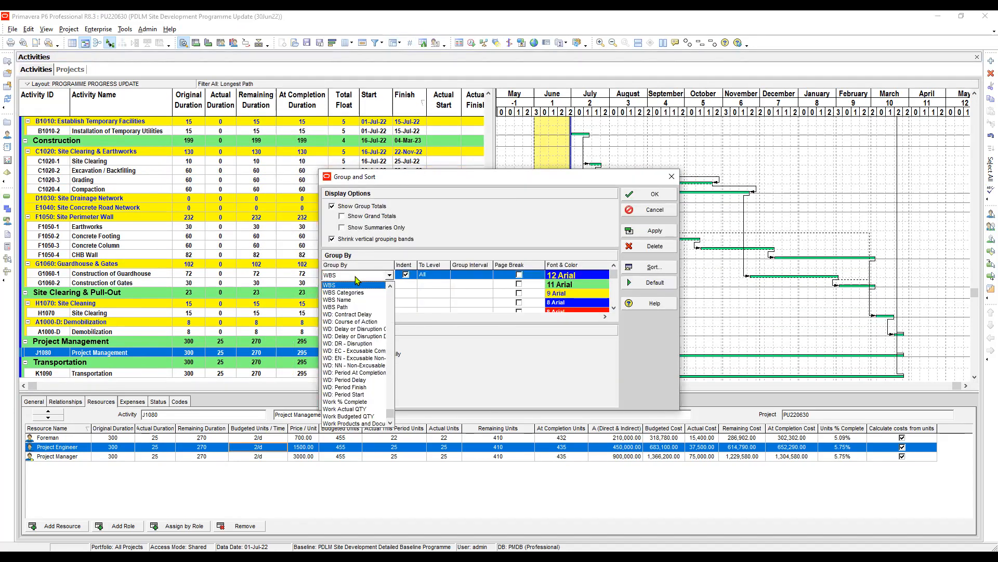
{"action": "scroll", "coordinate": [355, 300], "scroll_direction": "up", "scroll_amount": 5}
{"action": "left_click", "coordinate": [352, 304]}
{"action": "key", "text": "alt+a"}
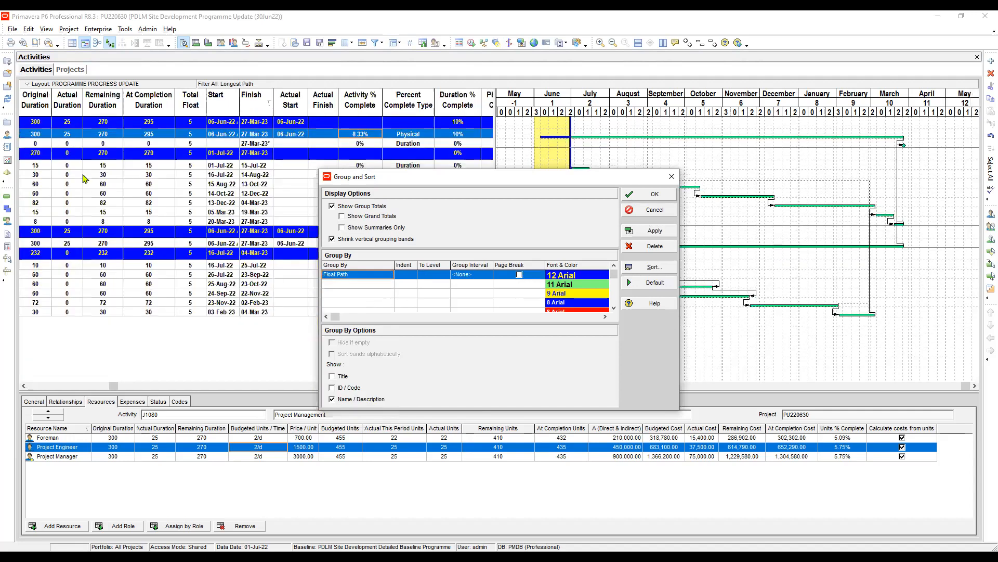
{"action": "key", "text": "Return"}
{"action": "left_click", "coordinate": [47, 386]}
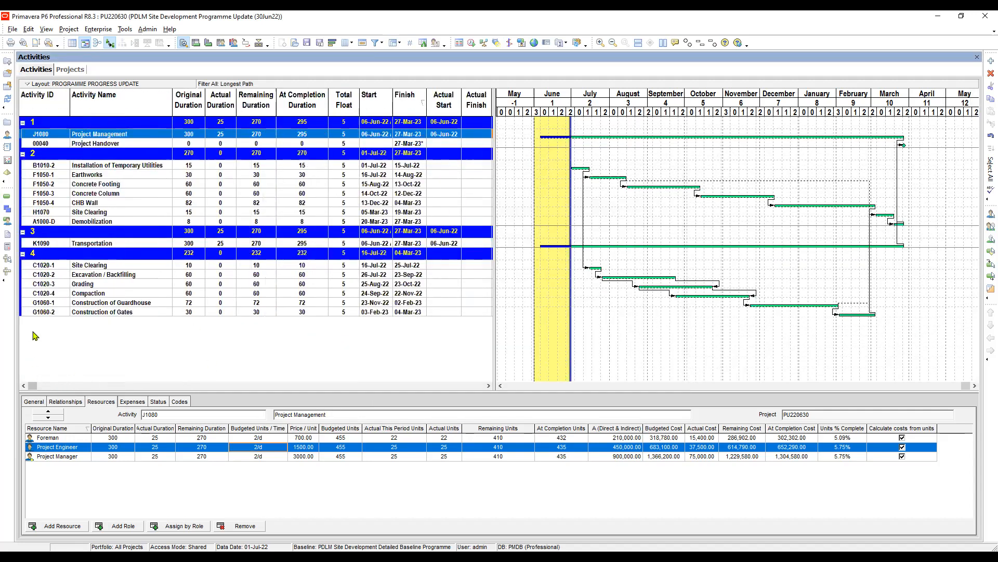
{"action": "left_click", "coordinate": [44, 123]}
{"action": "left_click", "coordinate": [42, 154]}
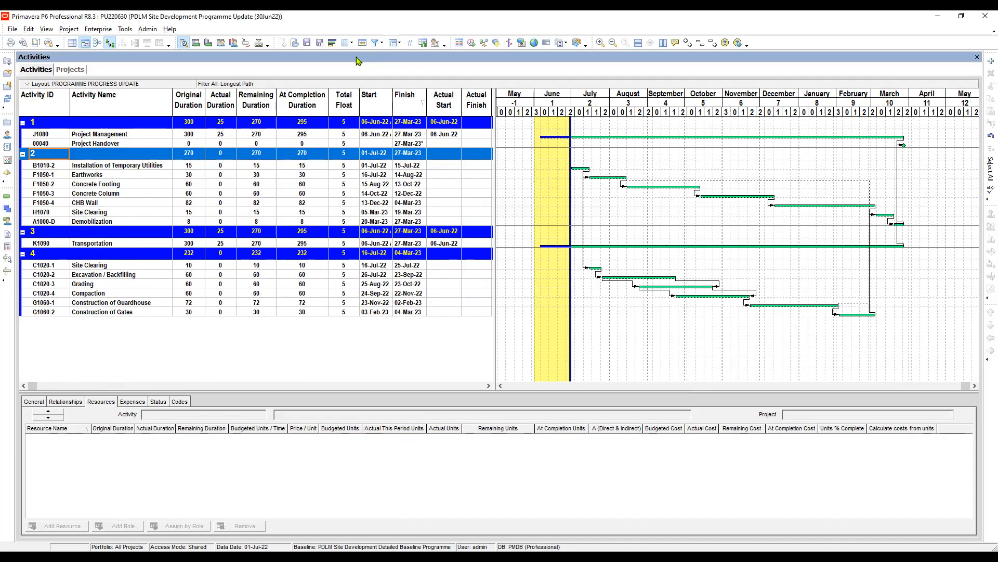
{"action": "left_click", "coordinate": [380, 44]}
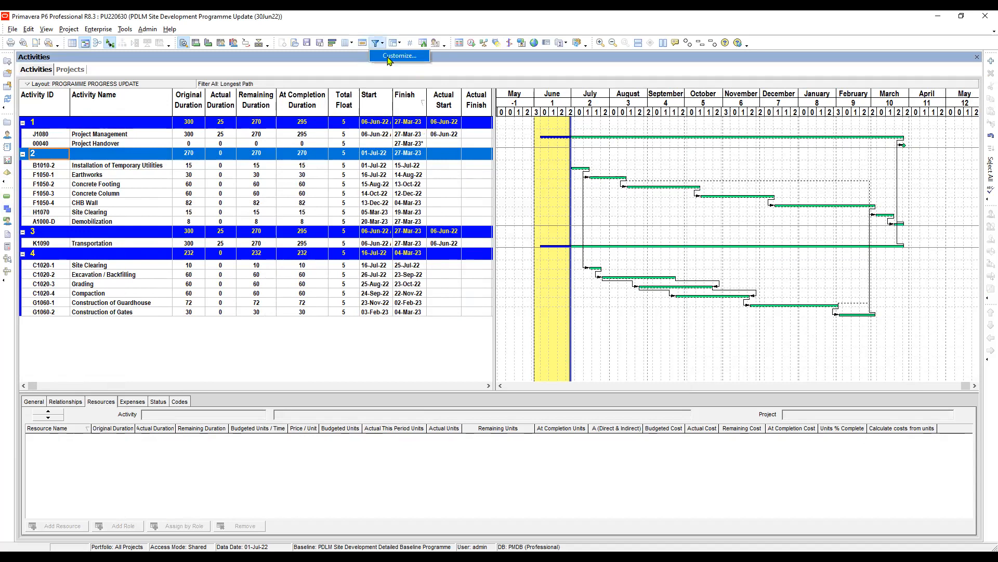
{"action": "left_click", "coordinate": [388, 56]}
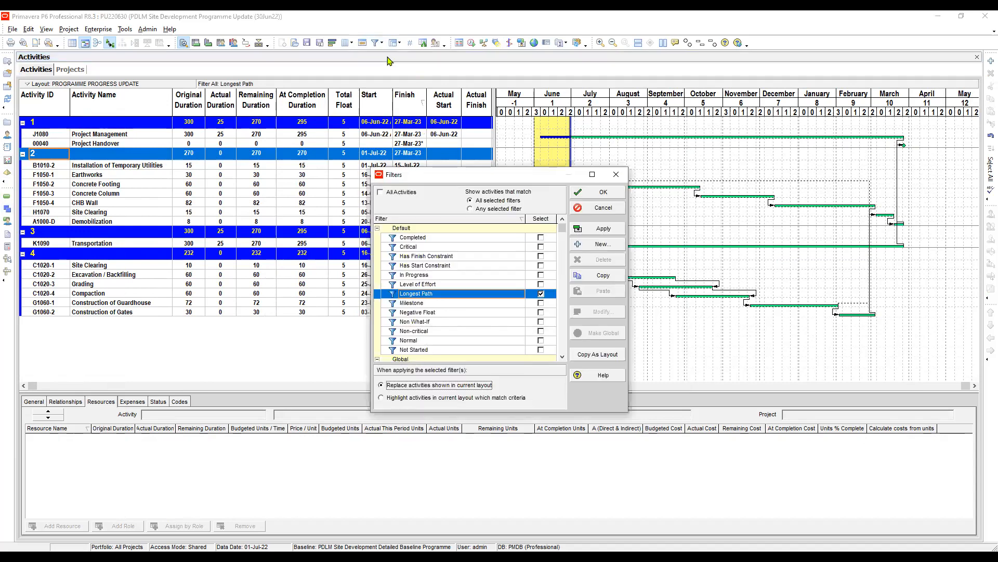
{"action": "left_click", "coordinate": [616, 174]}
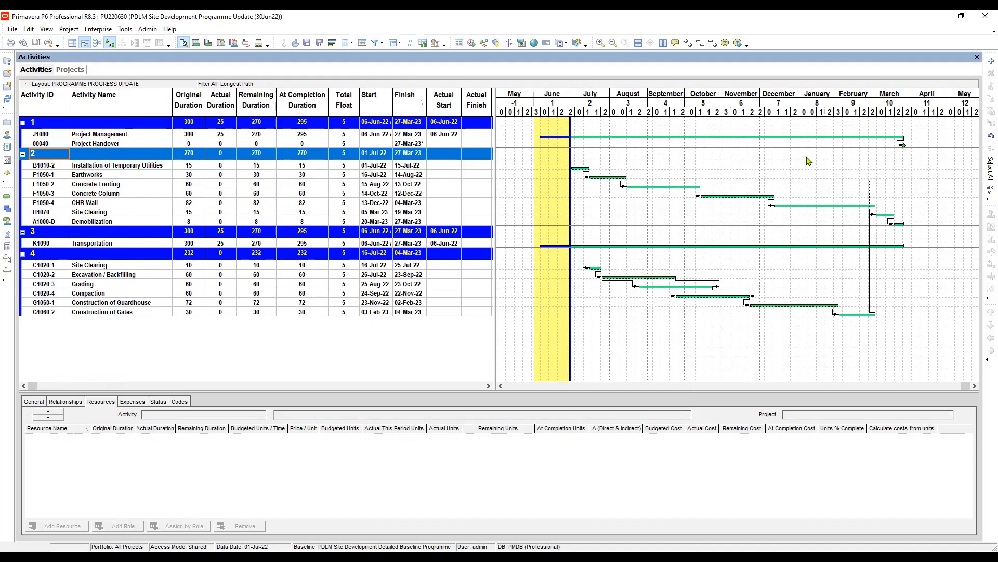
Create a new activity filter with the condition Activity ID is not equal to j1080.
{"action": "left_click", "coordinate": [381, 43]}
{"action": "left_click", "coordinate": [398, 55]}
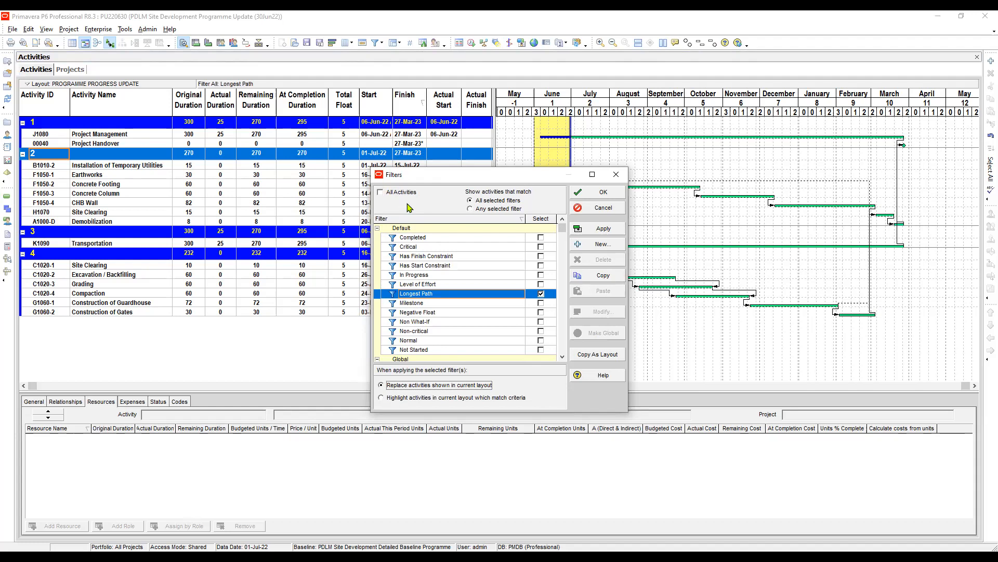
{"action": "left_click", "coordinate": [598, 244]}
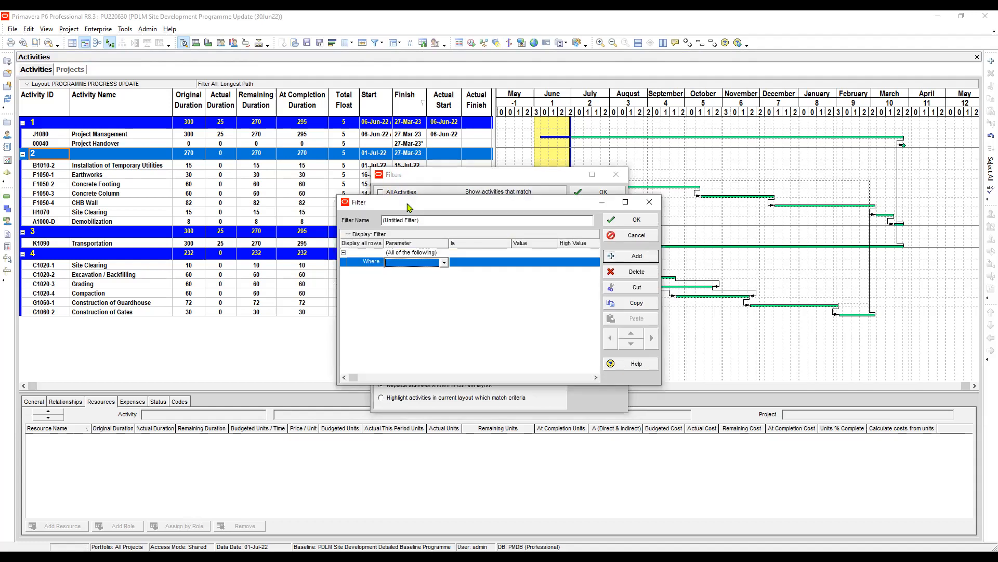
{"action": "left_click", "coordinate": [407, 203]}
{"action": "left_click", "coordinate": [404, 262]}
{"action": "key", "text": "Down"}
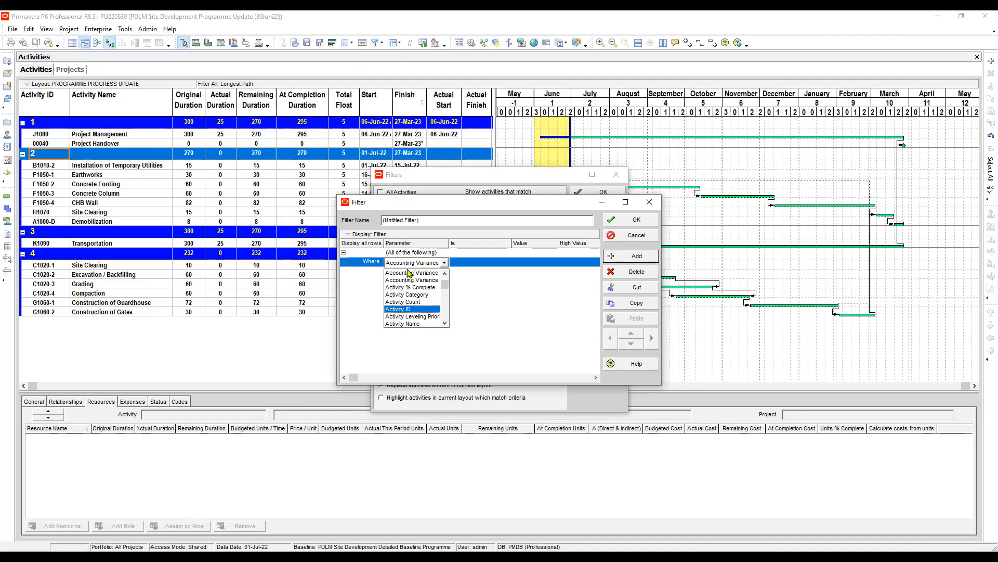
{"action": "key", "text": "Return"}
{"action": "key", "text": "Tab"}
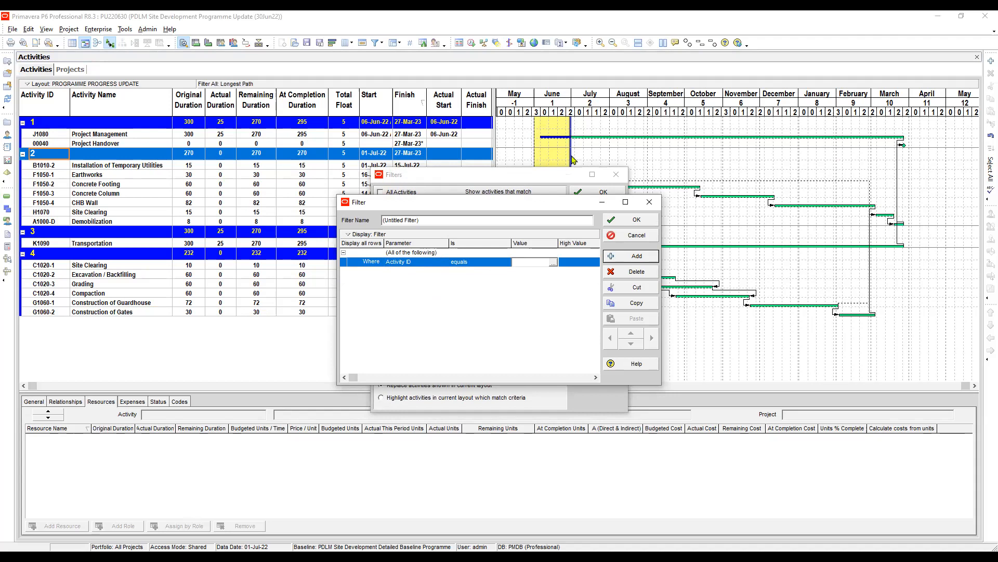
{"action": "type", "text": "j1080"}
{"action": "left_click", "coordinate": [480, 262]}
{"action": "left_click", "coordinate": [480, 262]}
{"action": "key", "text": "Return"}
Add a second condition to the filter, using Activity ID with the operator is not equal to.
{"action": "left_click", "coordinate": [408, 264]}
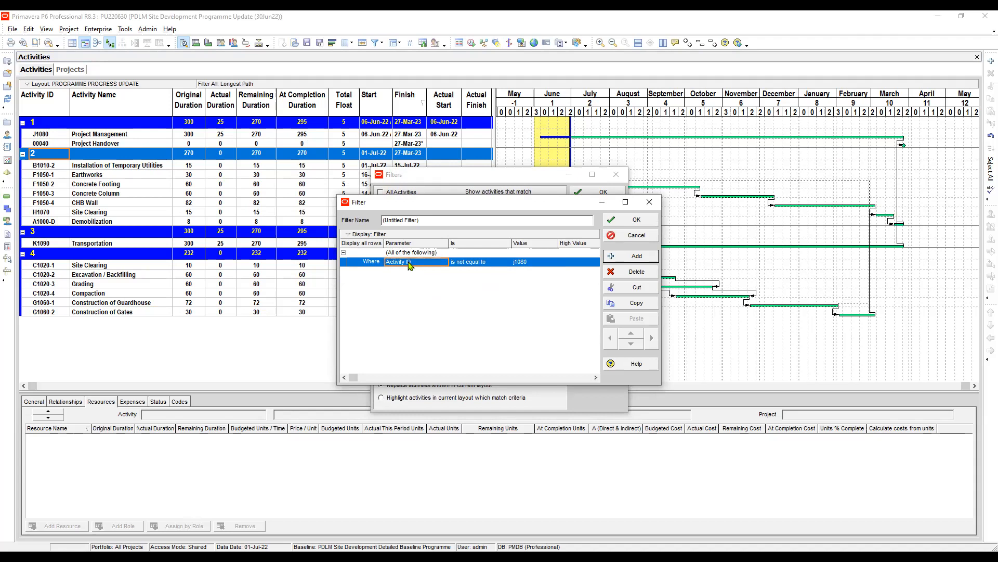
{"action": "key", "text": "Insert"}
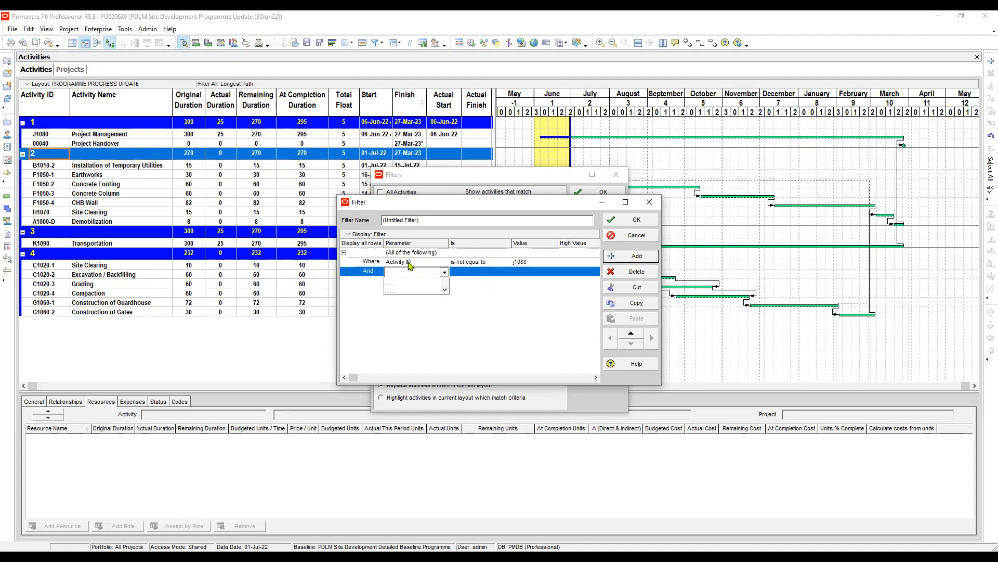
{"action": "key", "text": "a"}
{"action": "key", "text": "Down"}
{"action": "key", "text": "Down"}
{"action": "key", "text": "Down"}
{"action": "key", "text": "Down"}
{"action": "key", "text": "Down"}
{"action": "key", "text": "Down"}
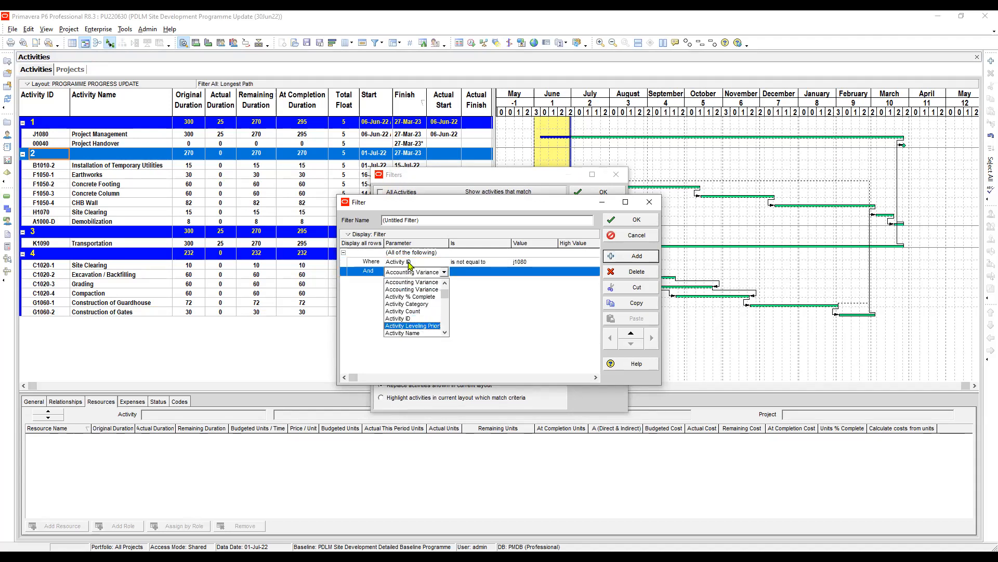
{"action": "key", "text": "Up"}
{"action": "key", "text": "Return"}
{"action": "key", "text": "Right"}
{"action": "key", "text": "F2"}
{"action": "key", "text": "Up"}
{"action": "key", "text": "Up"}
{"action": "key", "text": "Up"}
{"action": "key", "text": "Down"}
{"action": "key", "text": "Down"}
{"action": "key", "text": "Down"}
{"action": "key", "text": "Up"}
{"action": "key", "text": "Up"}
{"action": "key", "text": "Down"}
{"action": "key", "text": "Down"}
{"action": "key", "text": "Down"}
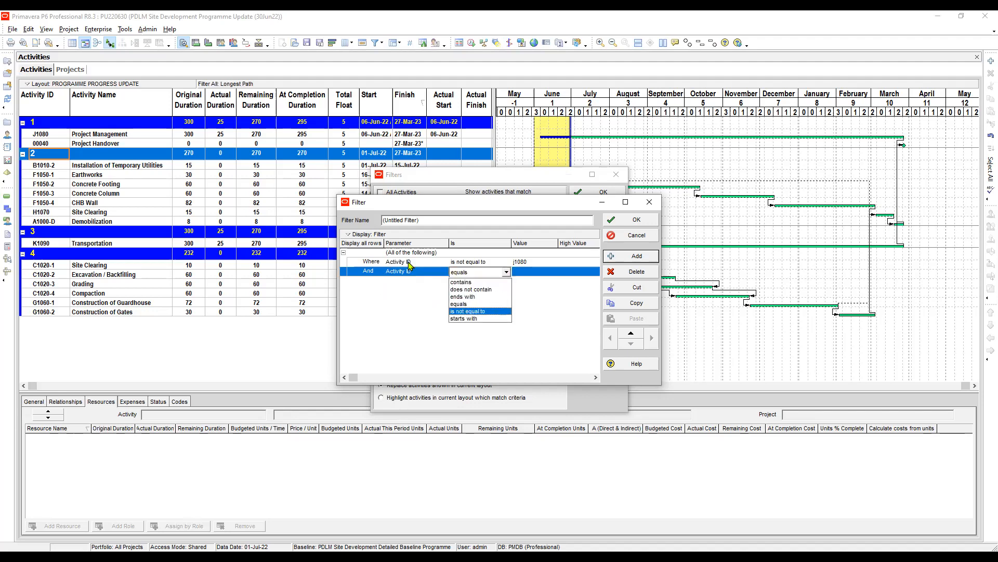
{"action": "key", "text": "Return"}
{"action": "key", "text": "Right"}
{"action": "key", "text": "Up"}
{"action": "key", "text": "Down"}
{"action": "key", "text": "F2"}
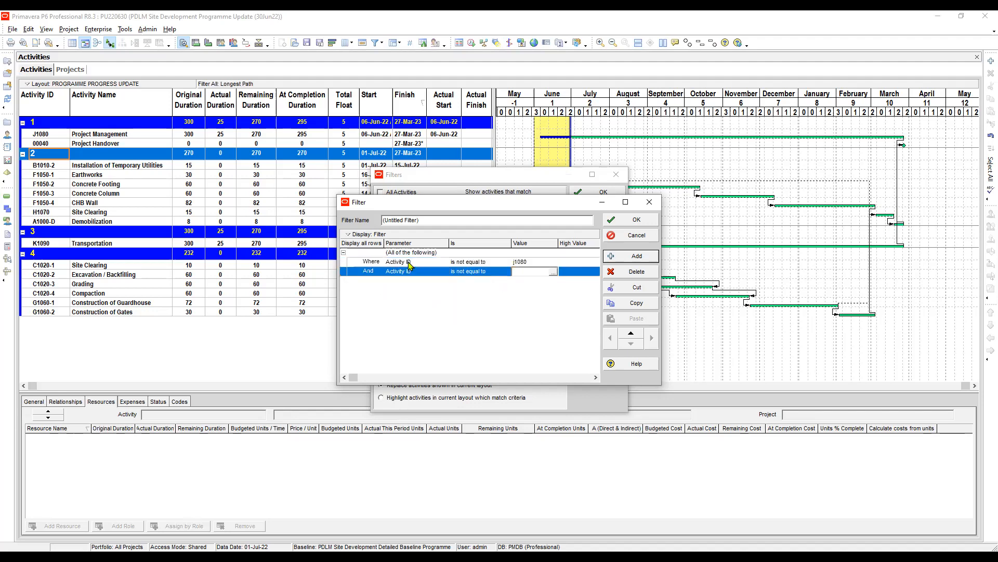
Correct the first condition's value to uppercase J1080.
{"action": "key", "text": "Up"}
{"action": "key", "text": "F2"}
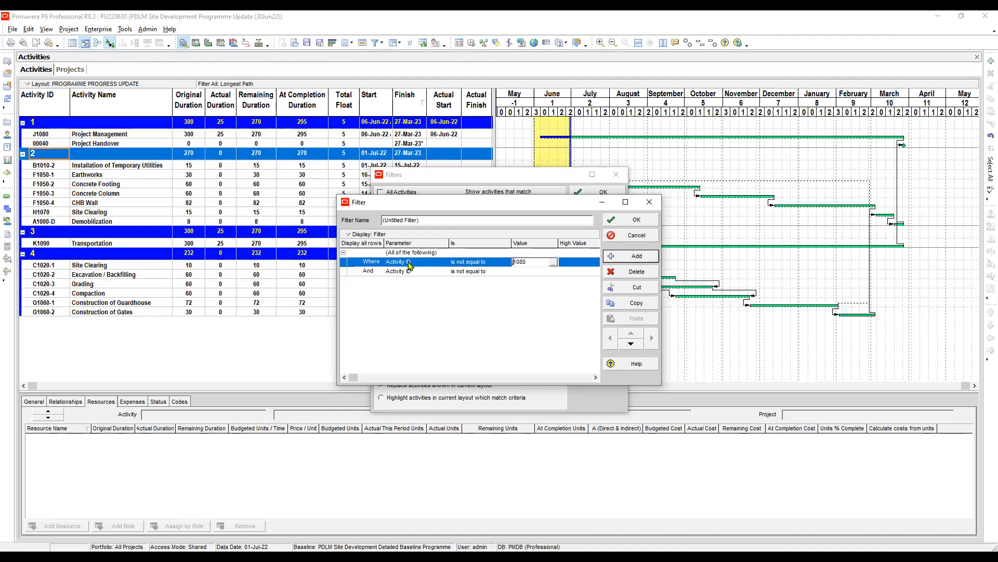
{"action": "type", "text": "J"}
Set the second condition's value to K1090 and confirm the new filter.
{"action": "left_click", "coordinate": [532, 271]}
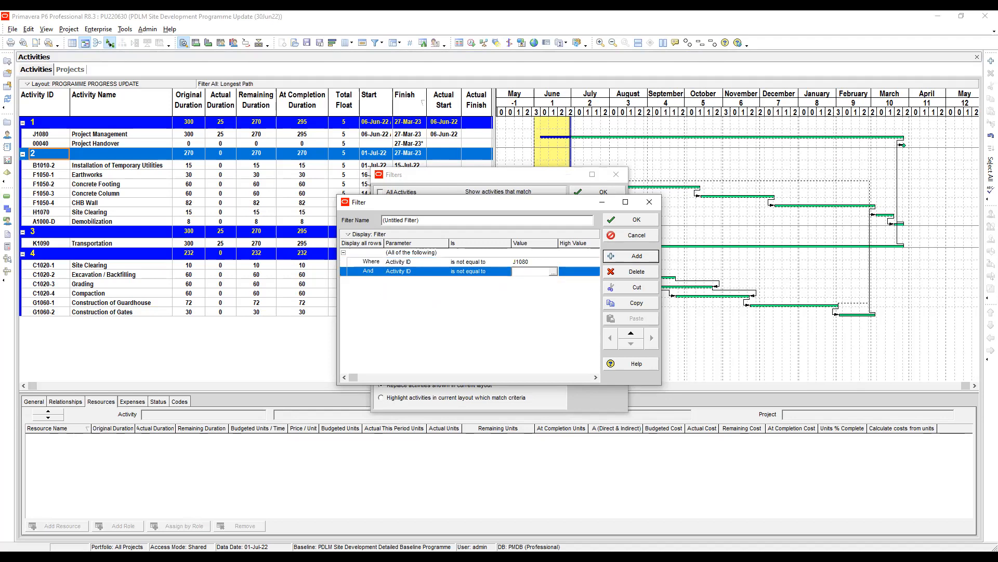
{"action": "type", "text": "k1090"}
{"action": "key", "text": "BackSpace"}
{"action": "type", "text": "K1090"}
{"action": "key", "text": "Return"}
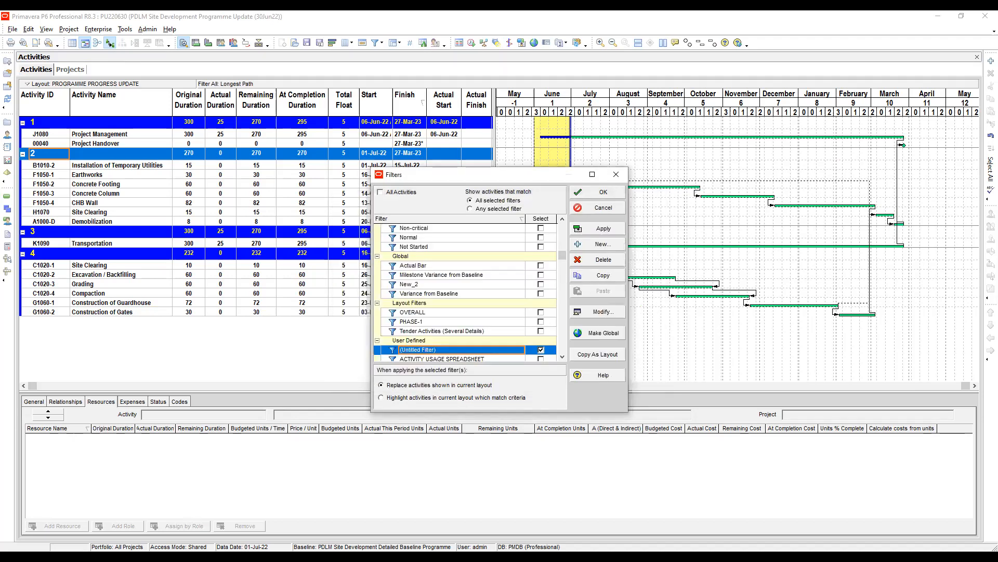
Apply the untitled filter together with Longest Path, close the Filters dialog, and select the Grading activity.
{"action": "left_click", "coordinate": [599, 229]}
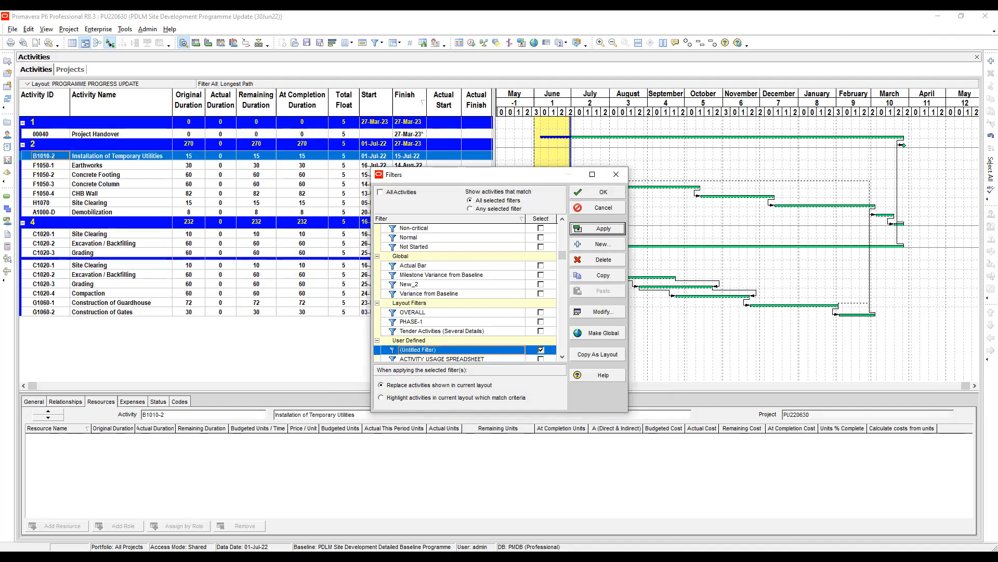
{"action": "left_click", "coordinate": [616, 174]}
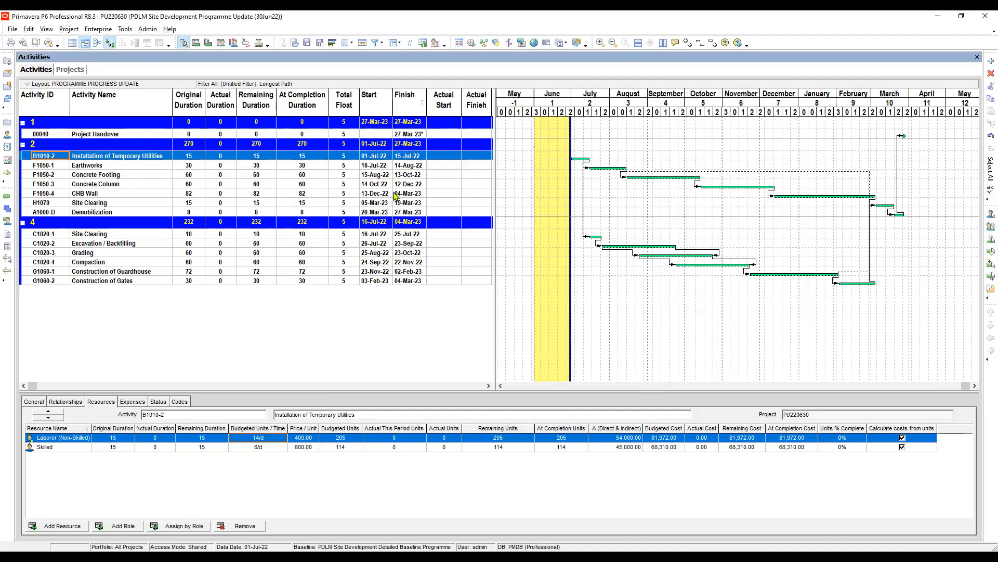
{"action": "left_click", "coordinate": [386, 255]}
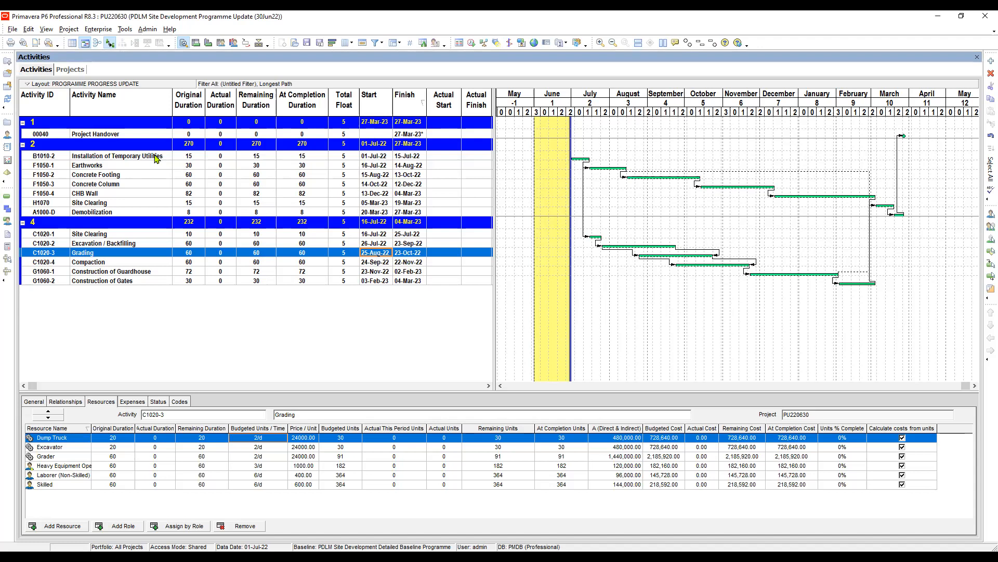
Group the activities by WBS with indented bands to all levels, apply the grouping and close its settings.
{"action": "left_click", "coordinate": [399, 44]}
{"action": "left_click", "coordinate": [402, 56]}
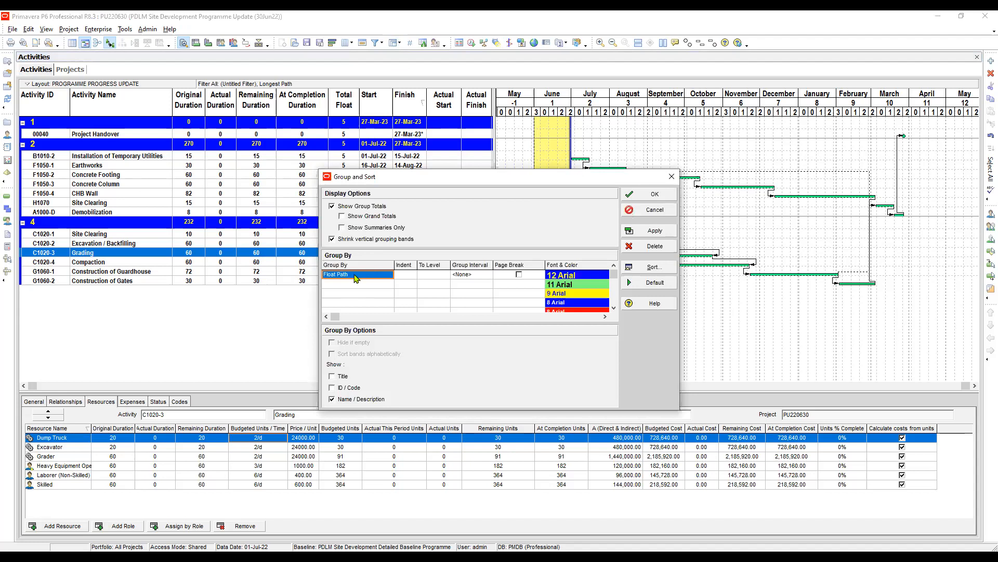
{"action": "left_click", "coordinate": [355, 277]}
{"action": "key", "text": "w"}
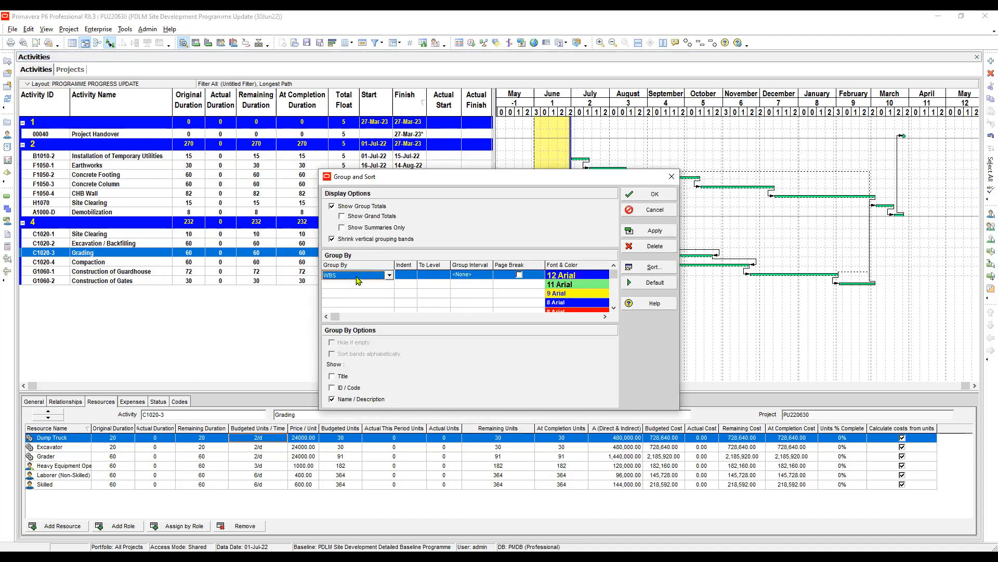
{"action": "left_click", "coordinate": [407, 276]}
{"action": "left_click", "coordinate": [655, 230]}
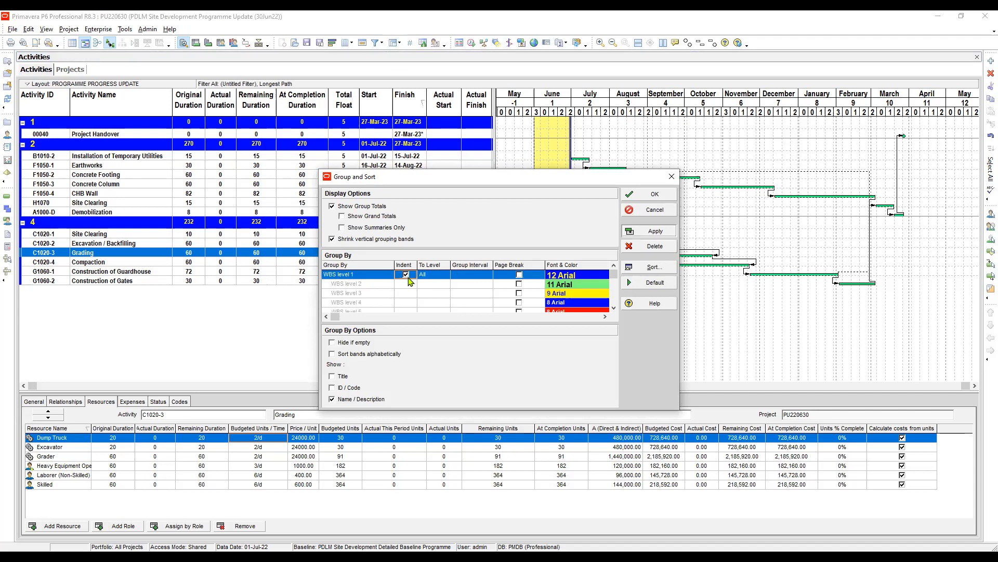
{"action": "left_click", "coordinate": [672, 178]}
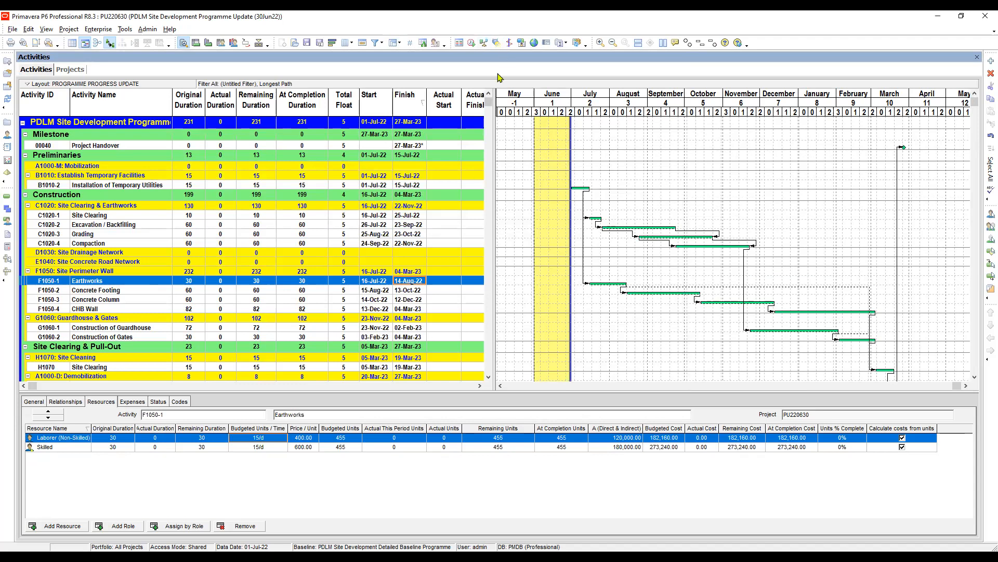
Set the WBS grouping to hide empty bands and confirm the Group and Sort settings.
{"action": "left_click", "coordinate": [497, 43]}
{"action": "left_click", "coordinate": [497, 43]}
{"action": "left_click", "coordinate": [133, 167]}
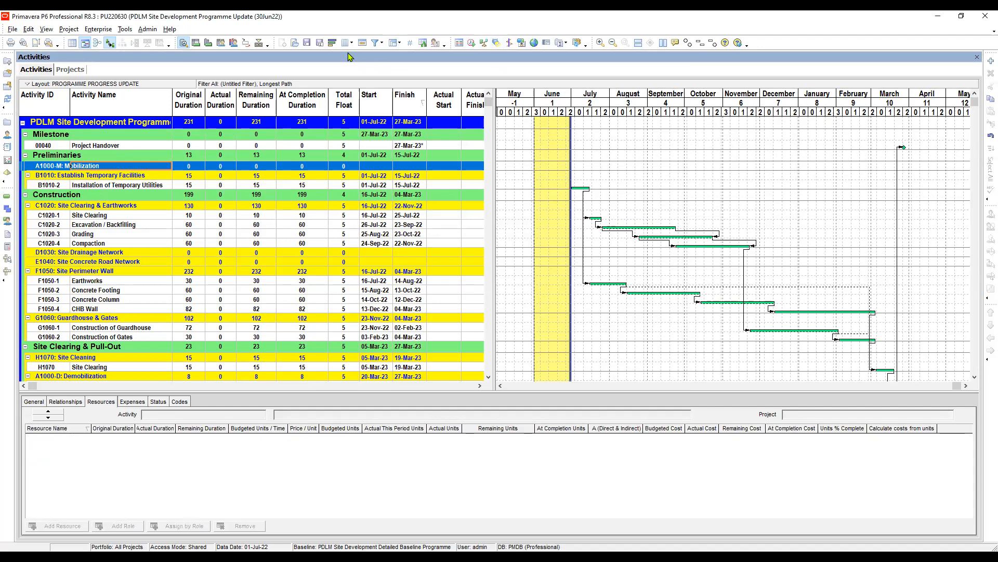
{"action": "left_click", "coordinate": [397, 44]}
{"action": "left_click", "coordinate": [416, 56]}
{"action": "left_click", "coordinate": [333, 342]}
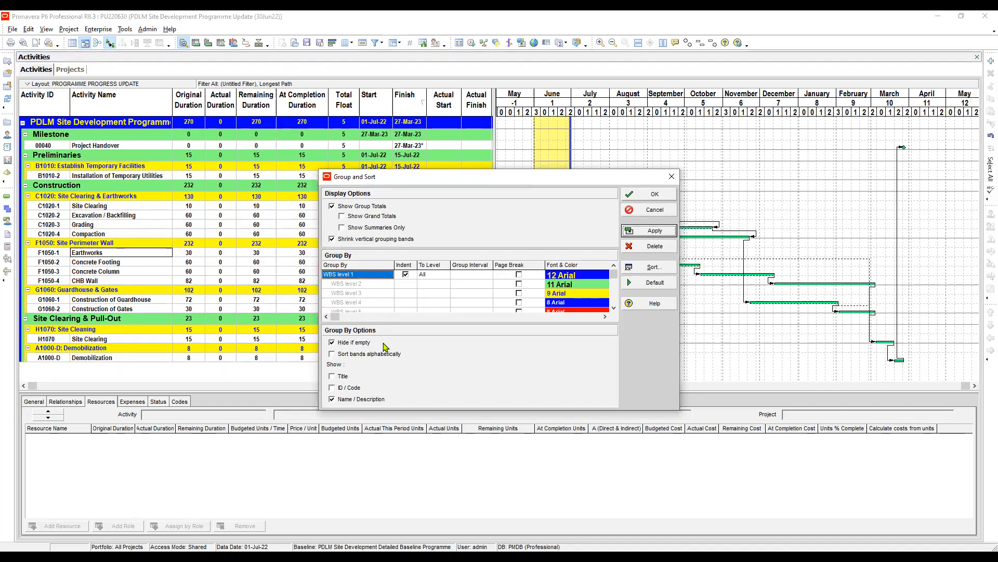
{"action": "key", "text": "Return"}
Select the Site Clearing activity C1020-1 under Site Clearing & Earthworks.
{"action": "left_click", "coordinate": [305, 206]}
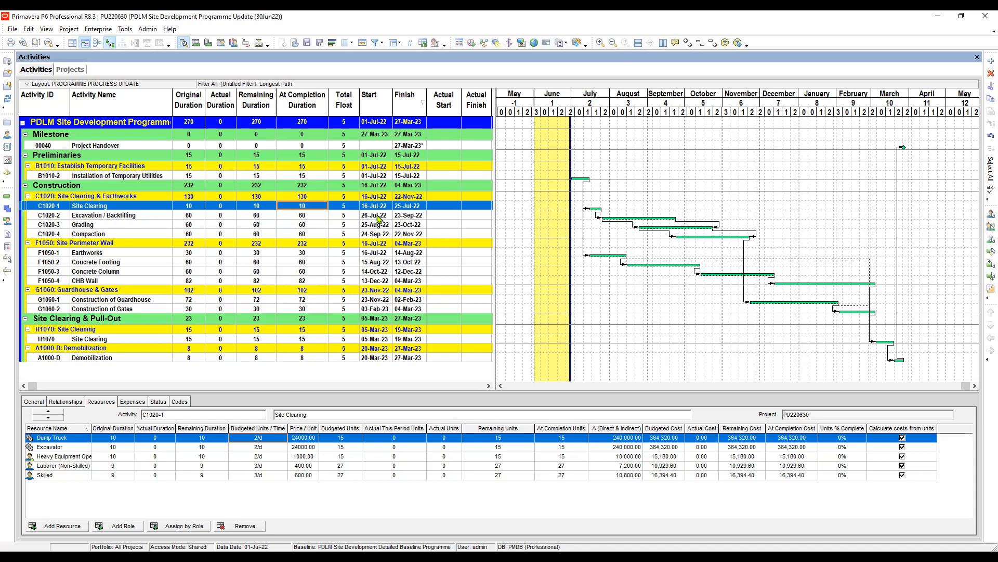
{"action": "left_click", "coordinate": [380, 216]}
{"action": "left_click", "coordinate": [380, 207]}
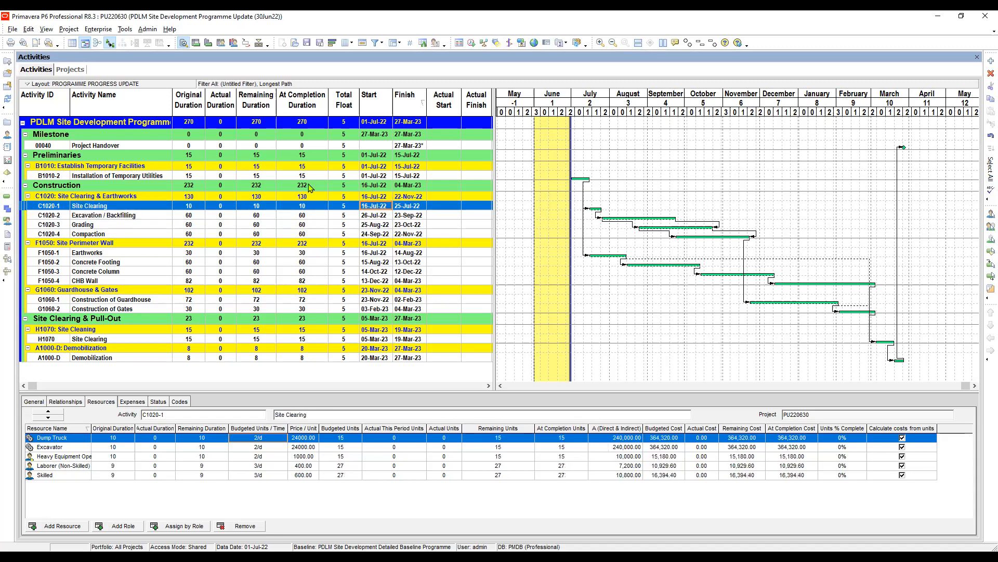
Open the Financial Periods list and examine the start and end dates of its latest periods.
{"action": "left_click", "coordinate": [148, 30]}
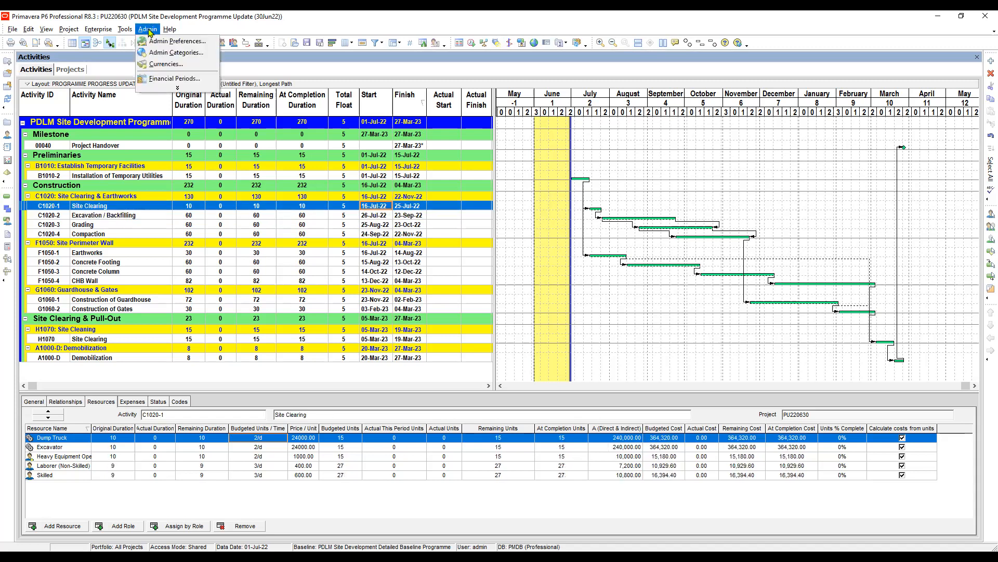
{"action": "left_click", "coordinate": [178, 88]}
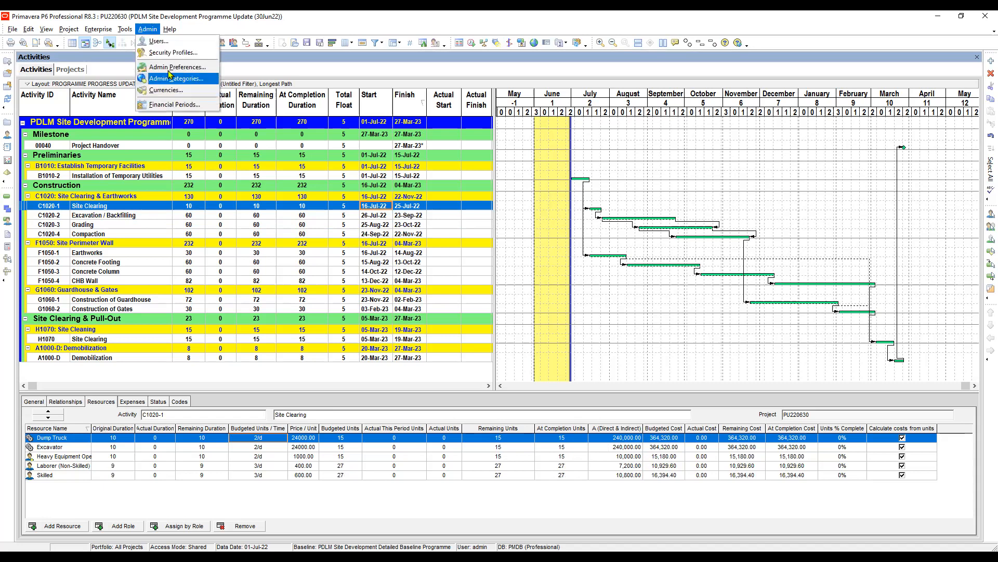
{"action": "left_click", "coordinate": [173, 105]}
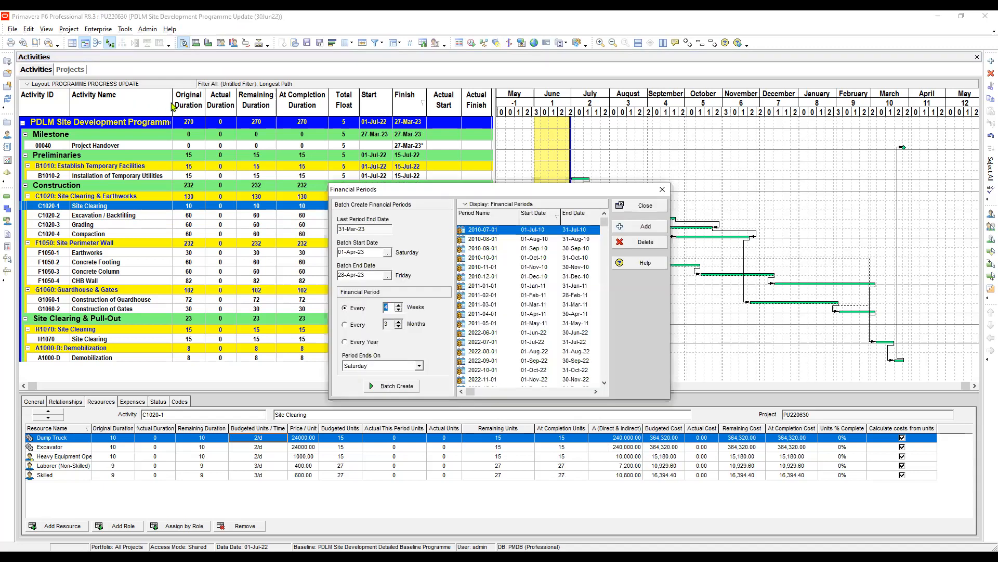
{"action": "left_click_drag", "start_coordinate": [604, 222], "coordinate": [604, 374]}
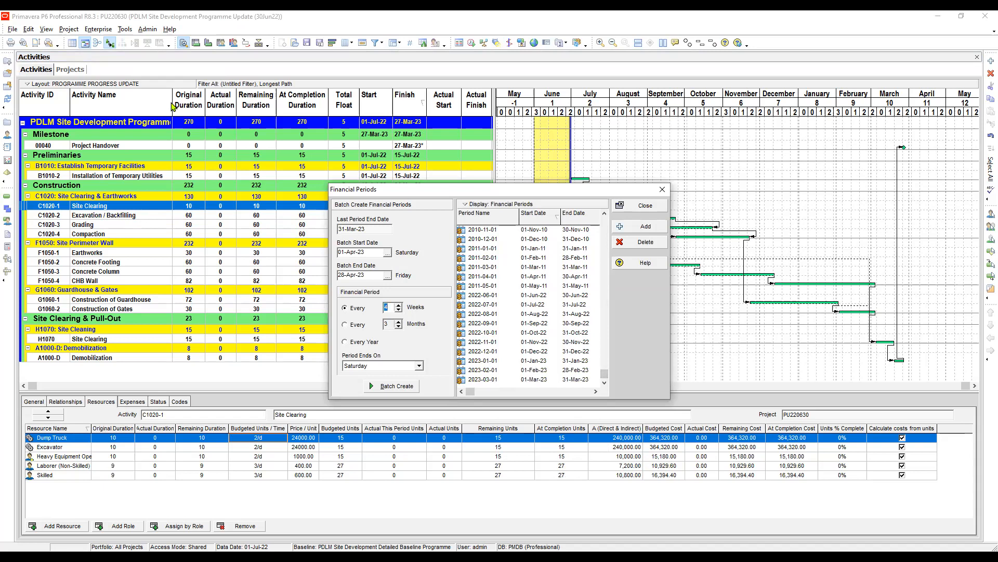
{"action": "left_click", "coordinate": [536, 296]}
{"action": "left_click", "coordinate": [536, 370]}
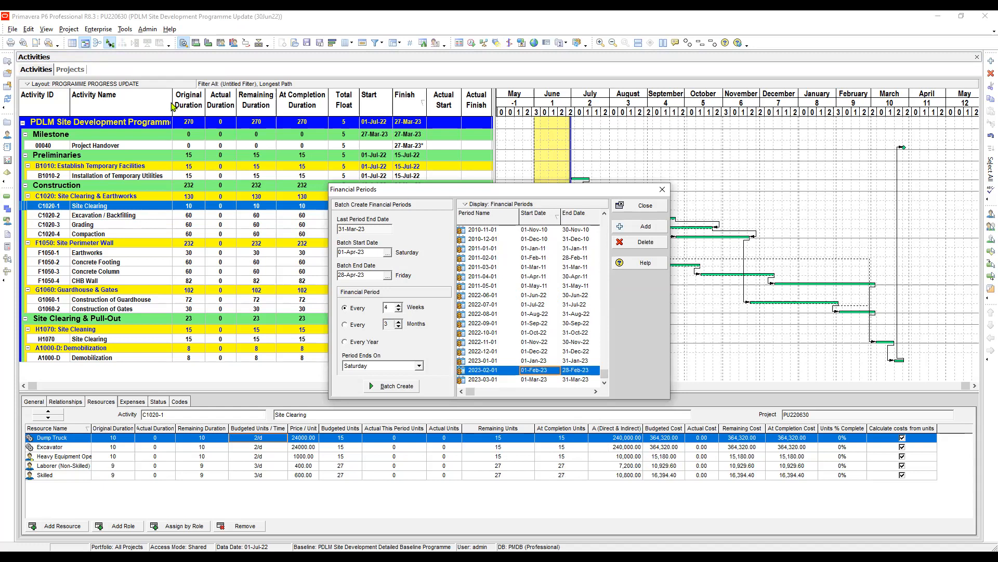
{"action": "left_click", "coordinate": [536, 379]}
{"action": "left_click", "coordinate": [576, 379]}
{"action": "left_click", "coordinate": [576, 370]}
{"action": "left_click", "coordinate": [536, 380]}
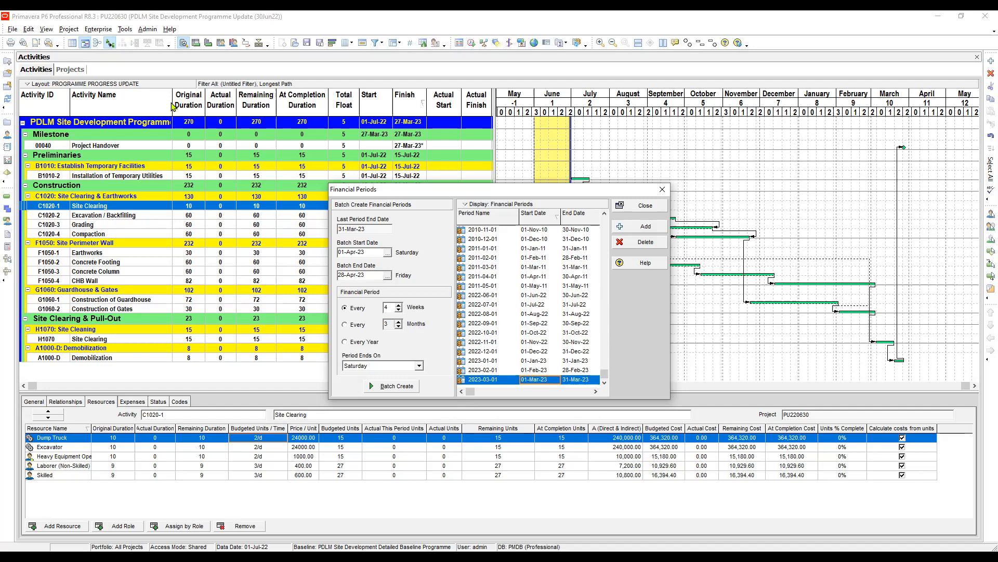
{"action": "left_click", "coordinate": [639, 226]}
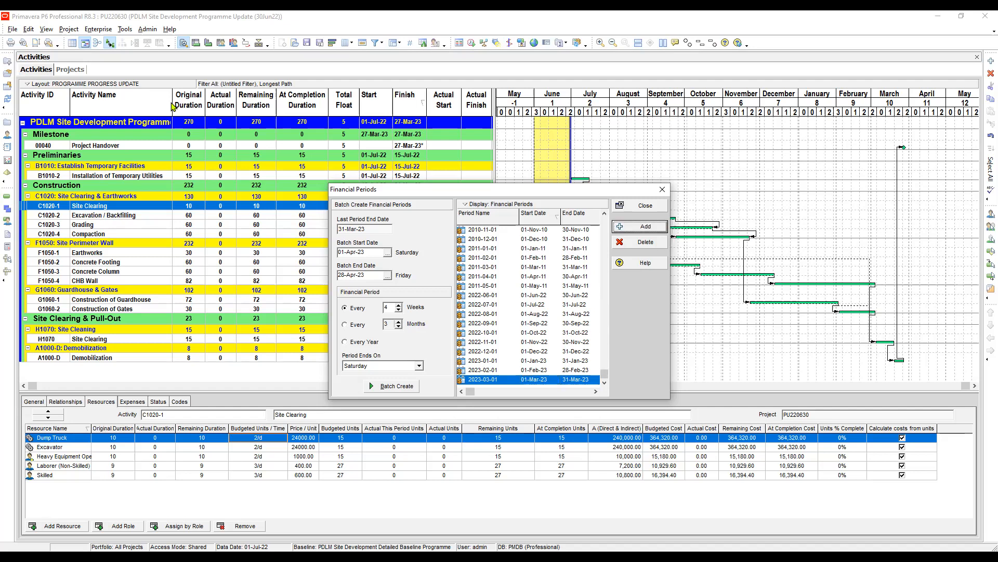
{"action": "left_click", "coordinate": [573, 293]}
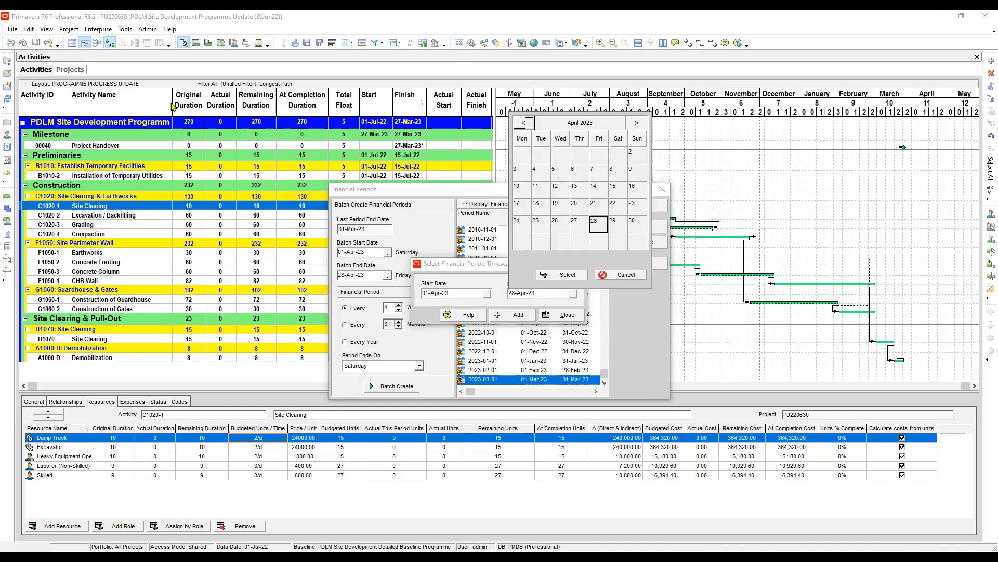
{"action": "left_click", "coordinate": [622, 275]}
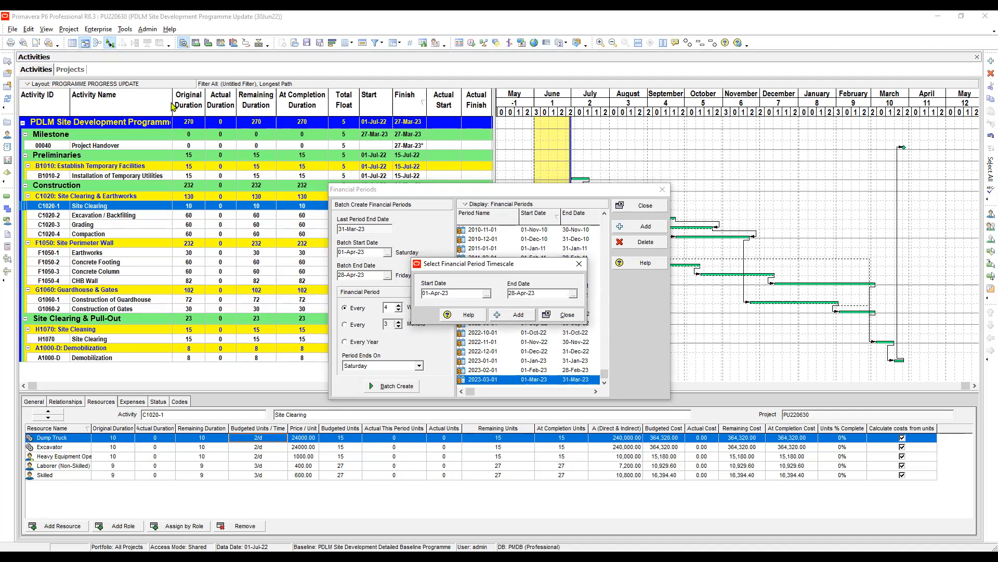
{"action": "double_click", "coordinate": [571, 314]}
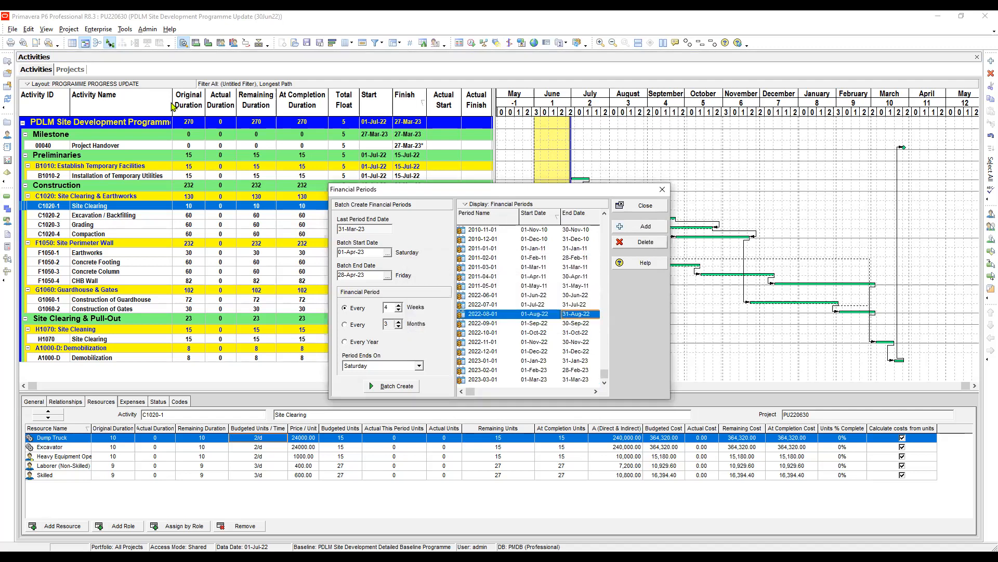
Add a financial period running from 01-Apr-23 to 30-Apr-23.
{"action": "left_click", "coordinate": [640, 226]}
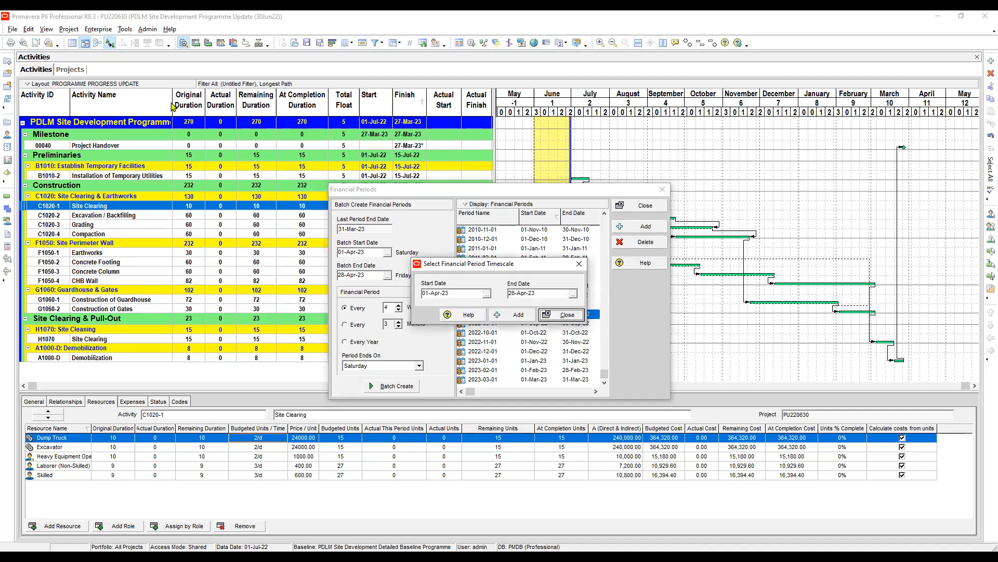
{"action": "left_click", "coordinate": [573, 294]}
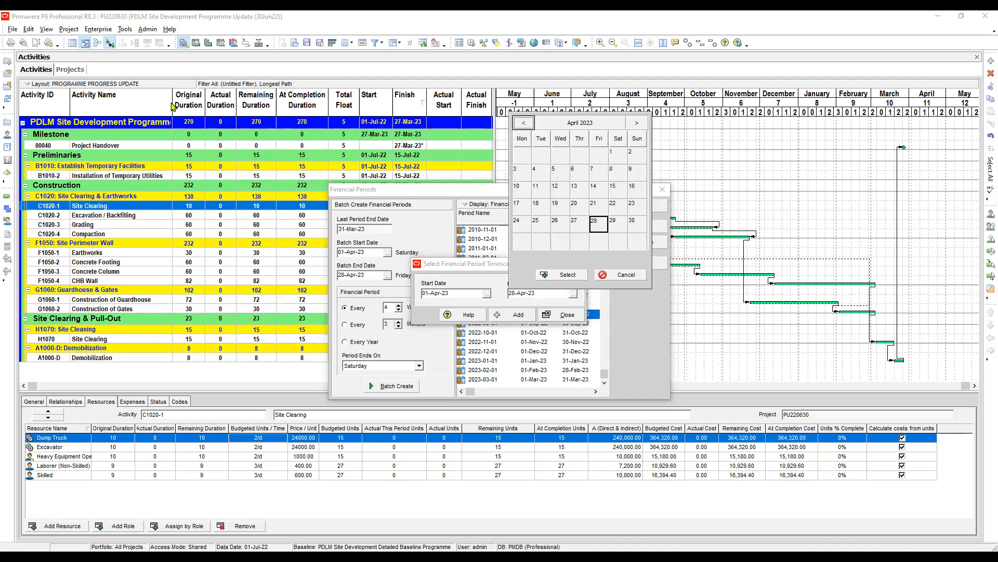
{"action": "double_click", "coordinate": [637, 225]}
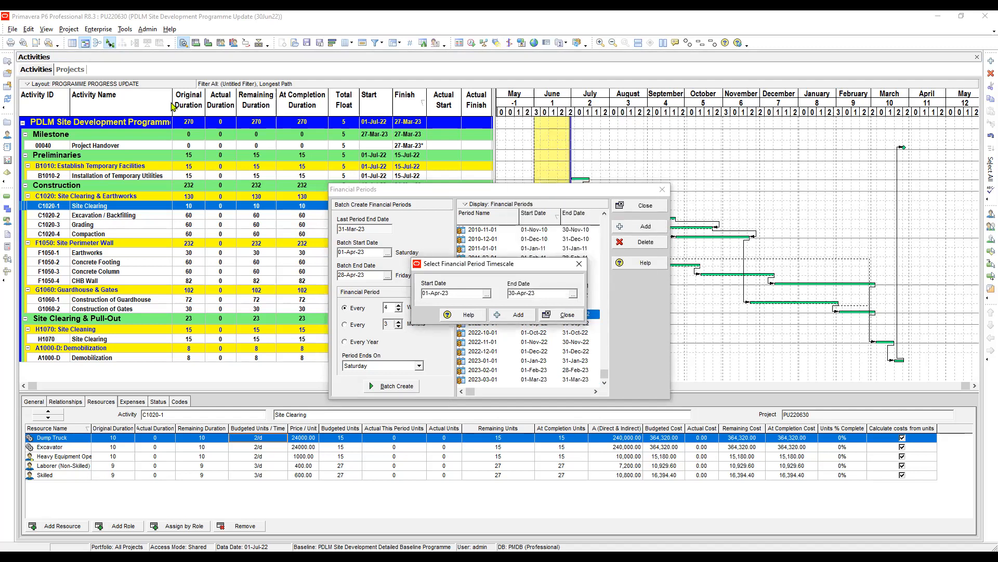
{"action": "left_click", "coordinate": [513, 315]}
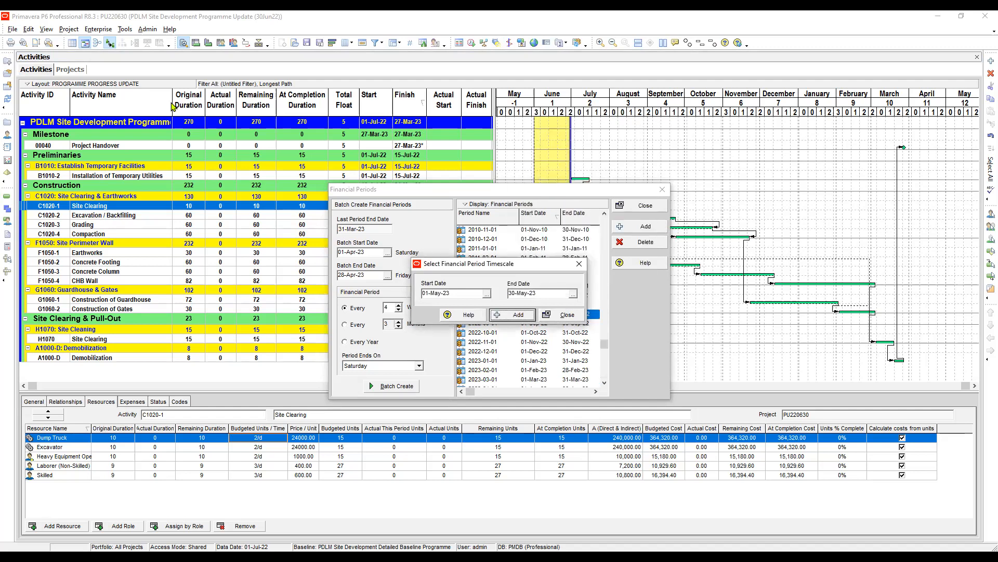
{"action": "left_click", "coordinate": [562, 314]}
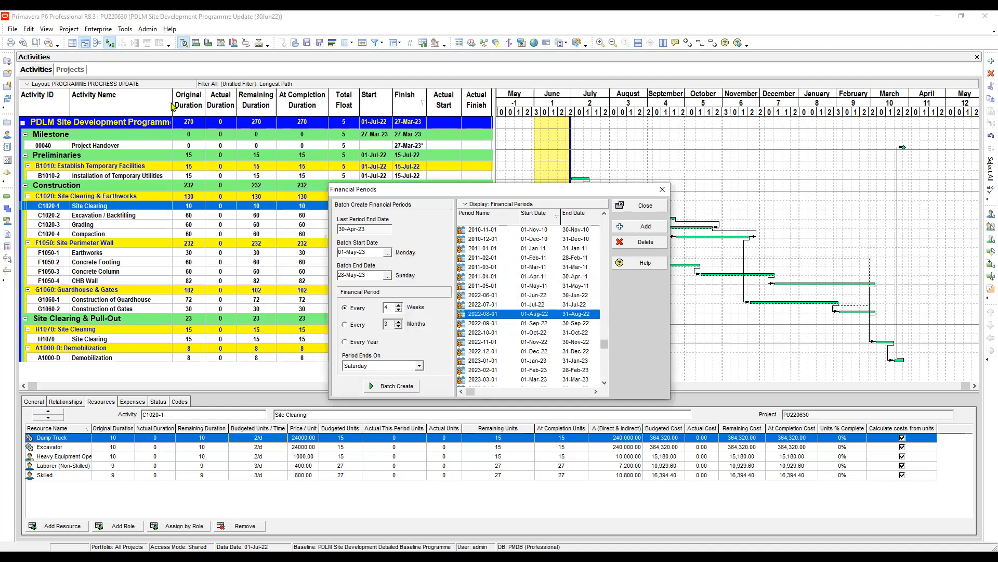
Check the financial periods by selecting the range 2022-06-01 through 2023-04-01, then close the list and dismiss the notice.
{"action": "left_click", "coordinate": [605, 383]}
{"action": "left_click", "coordinate": [575, 379]}
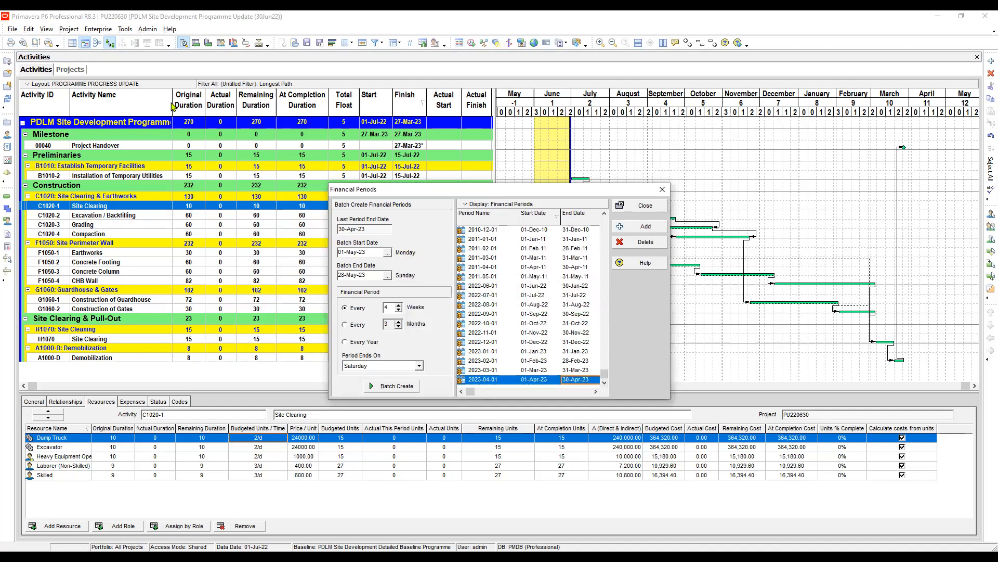
{"action": "left_click", "coordinate": [576, 286]}
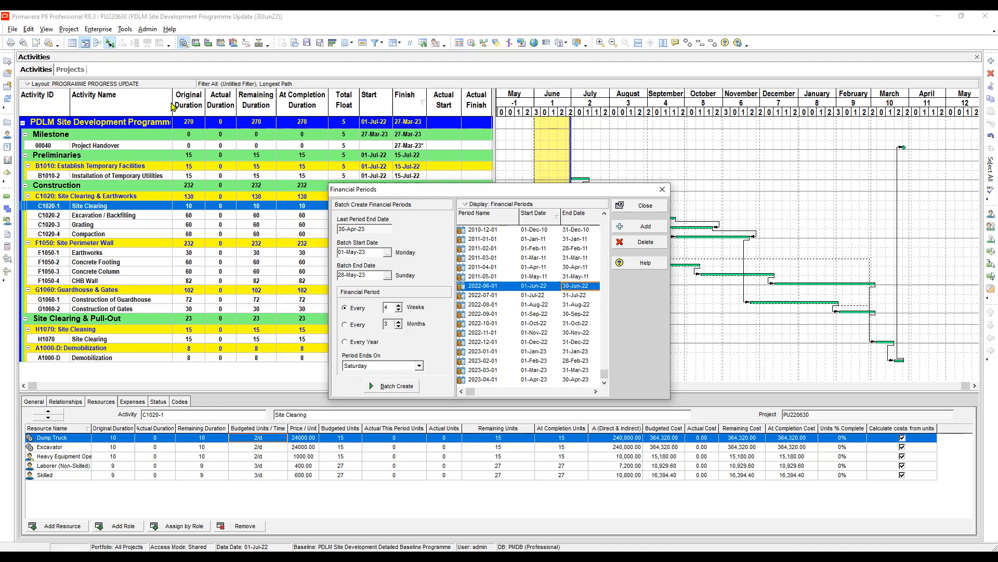
{"action": "left_click", "coordinate": [576, 380], "text": "shift"}
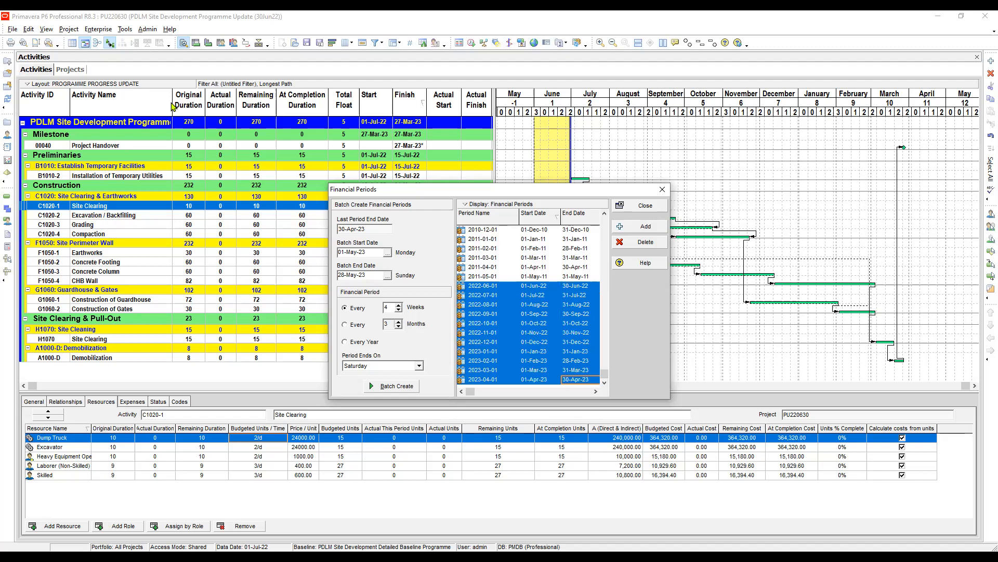
{"action": "left_click", "coordinate": [643, 205]}
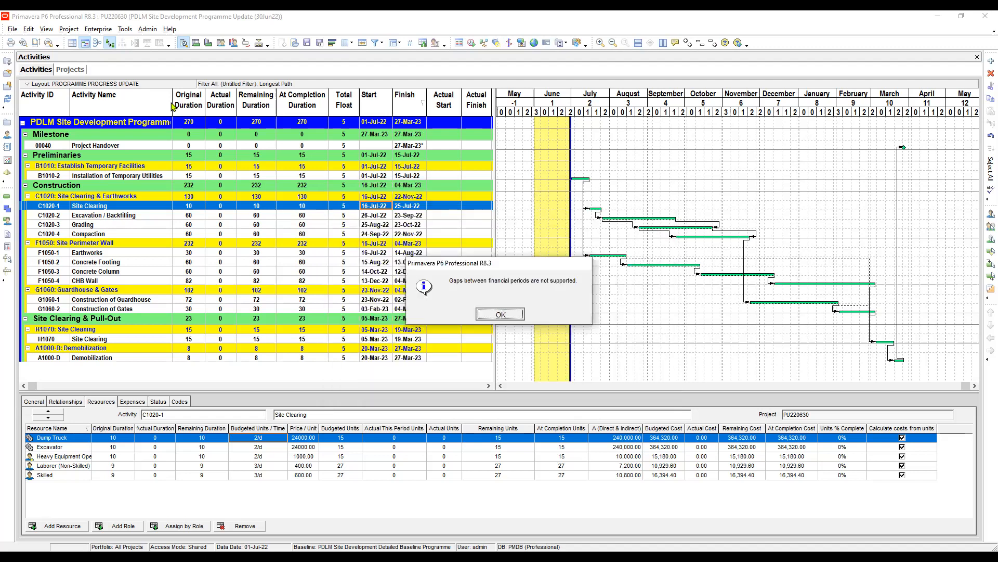
{"action": "key", "text": "Return"}
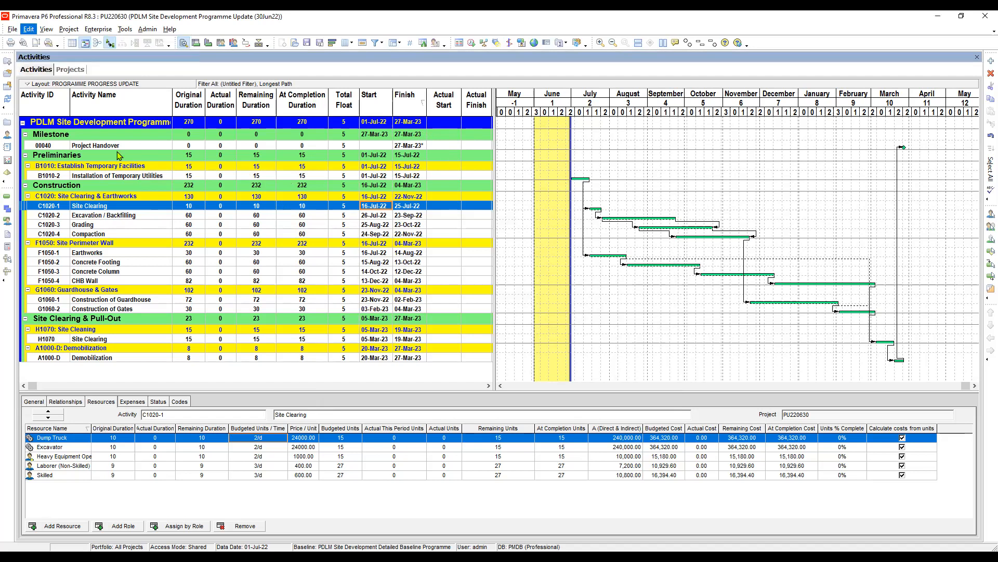
In the application user preferences, set the financial periods viewed in columns from 2022-06-01 to 2022-06-01, and close the preferences.
{"action": "left_click", "coordinate": [148, 324]}
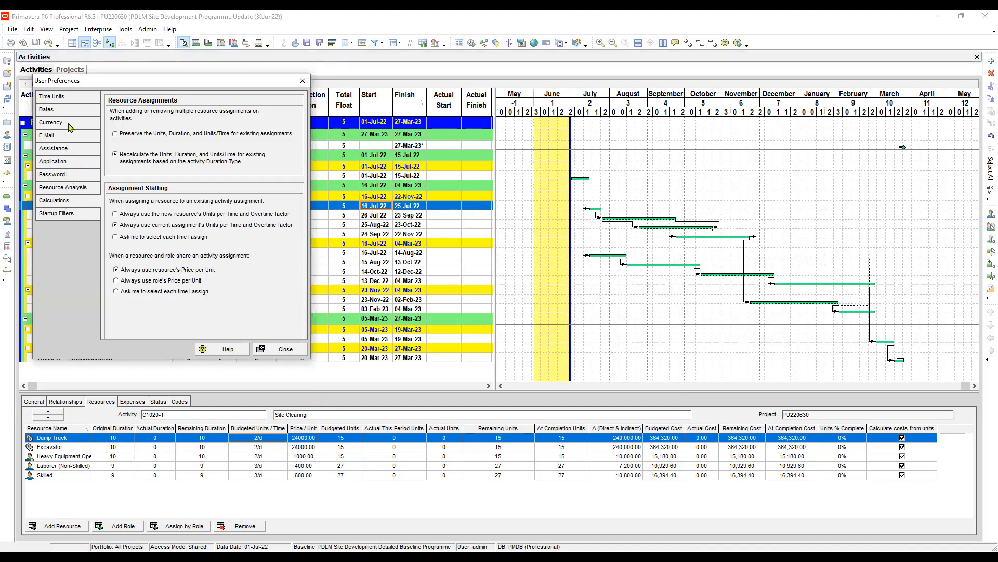
{"action": "left_click", "coordinate": [71, 163]}
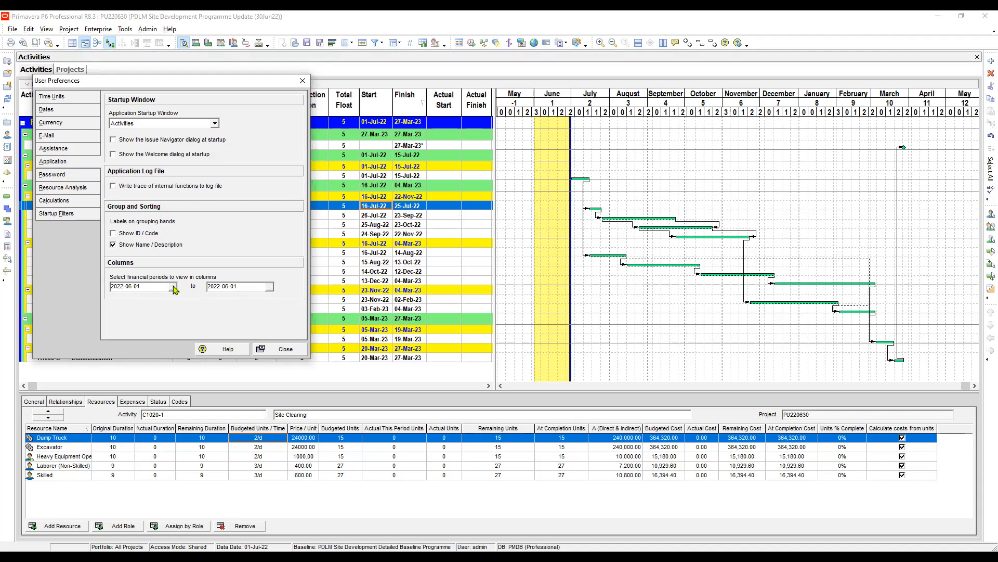
{"action": "left_click", "coordinate": [173, 287]}
{"action": "left_click", "coordinate": [133, 150]}
{"action": "double_click", "coordinate": [133, 150]}
{"action": "left_click", "coordinate": [270, 288]}
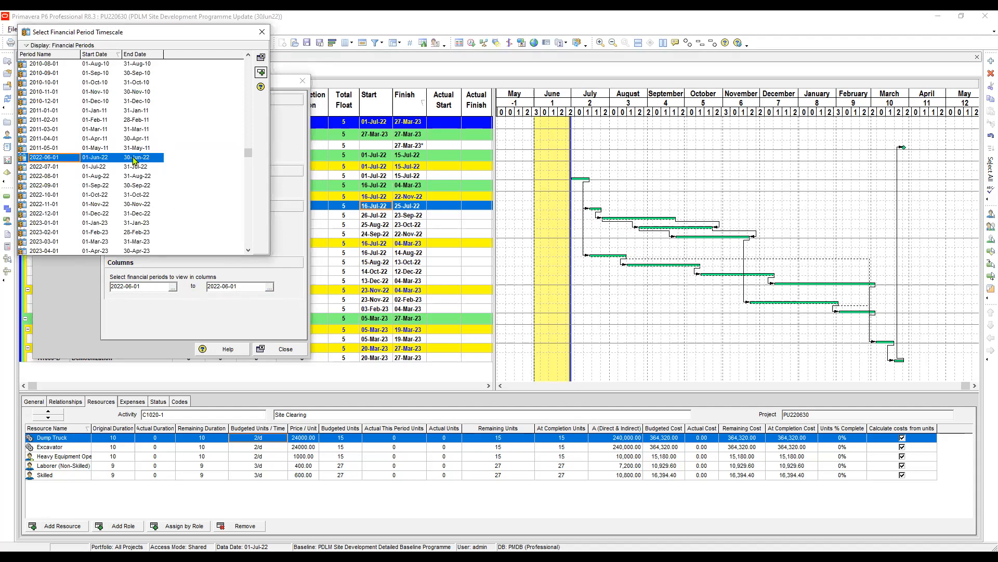
{"action": "double_click", "coordinate": [133, 157]}
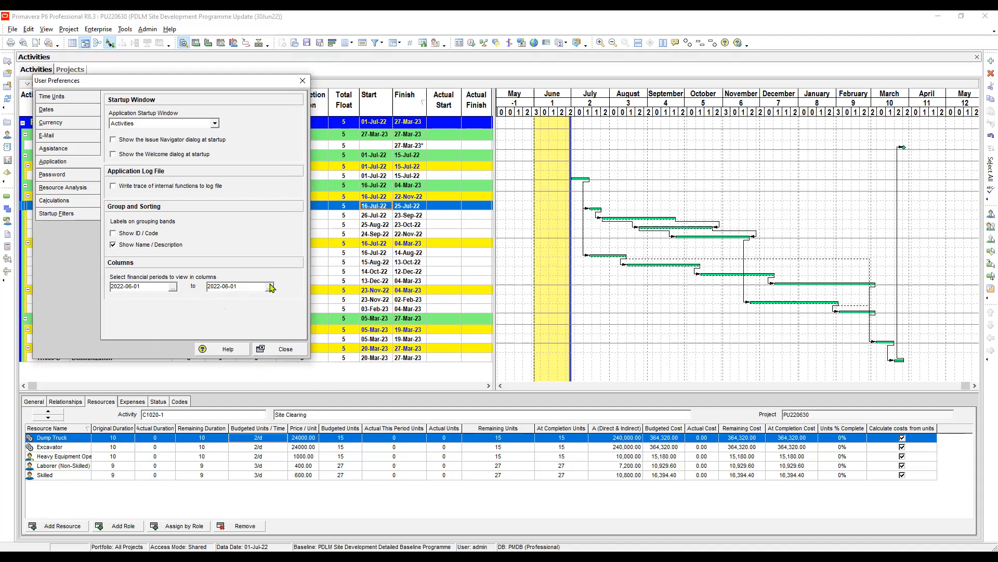
{"action": "left_click", "coordinate": [291, 353]}
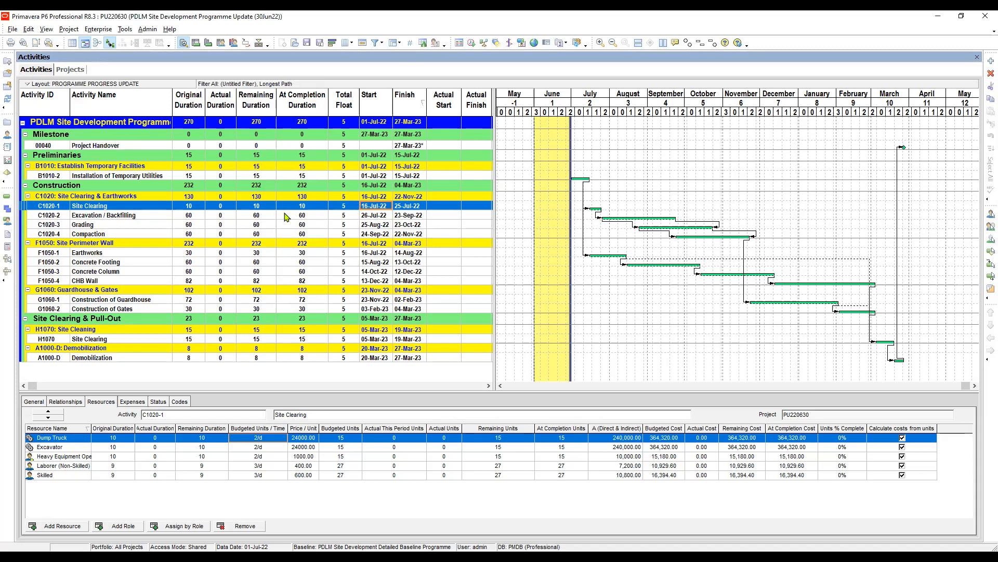
View the resource assignments of the Excavation / Backfilling and Grading activities.
{"action": "left_click", "coordinate": [315, 215]}
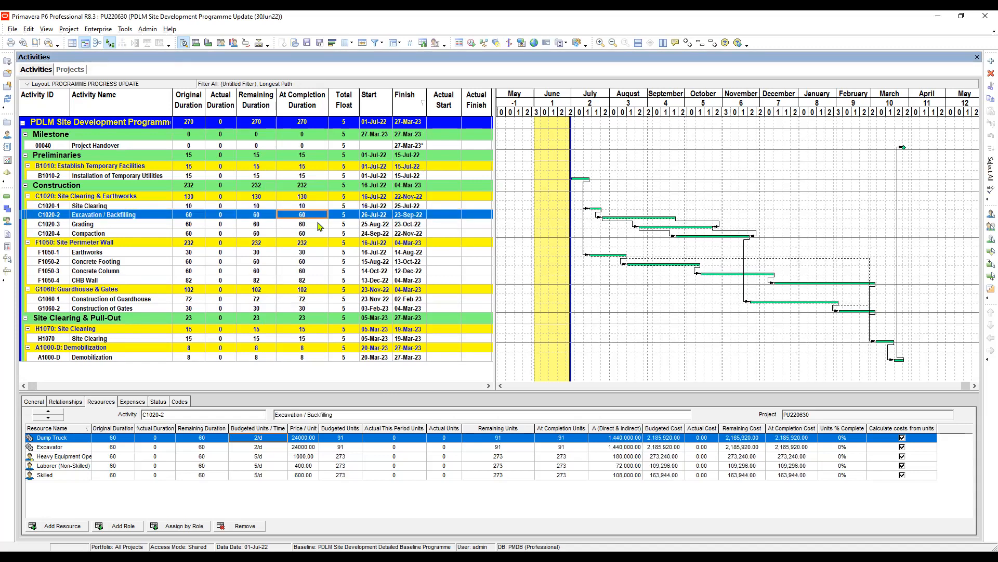
{"action": "left_click", "coordinate": [317, 223]}
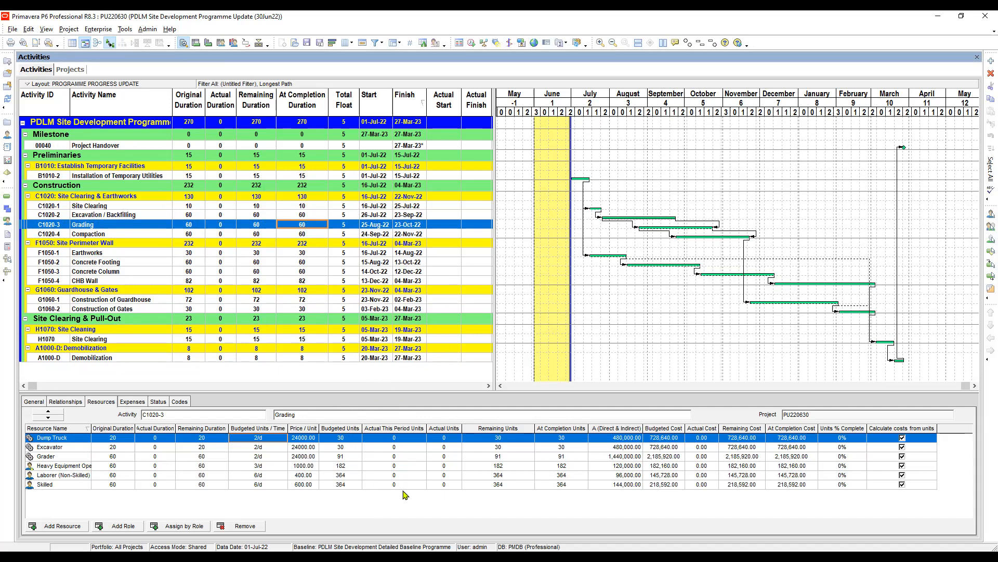
Clear the Longest Path and untitled user-defined filters so that all activities are shown.
{"action": "left_click", "coordinate": [403, 448]}
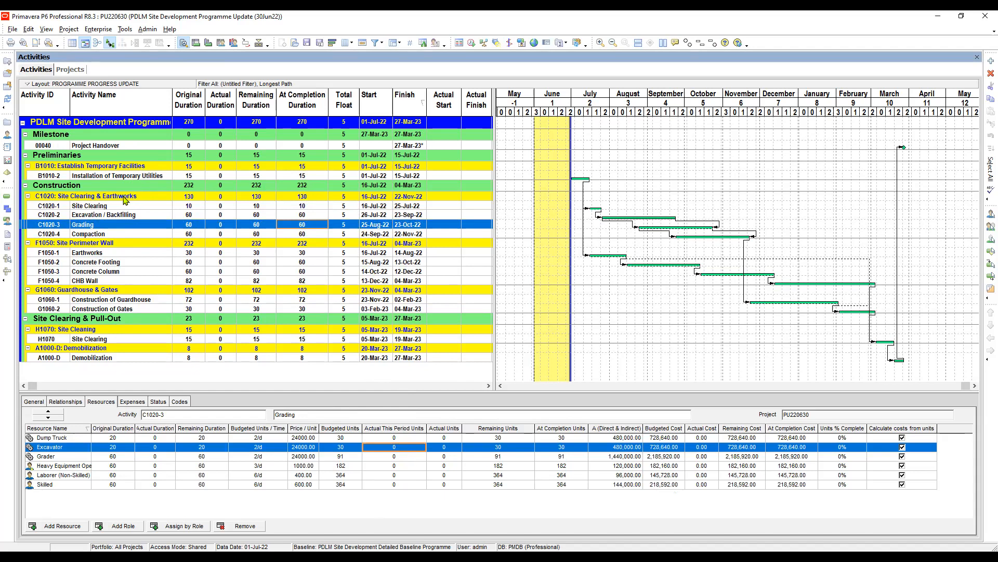
{"action": "left_click", "coordinate": [104, 176]}
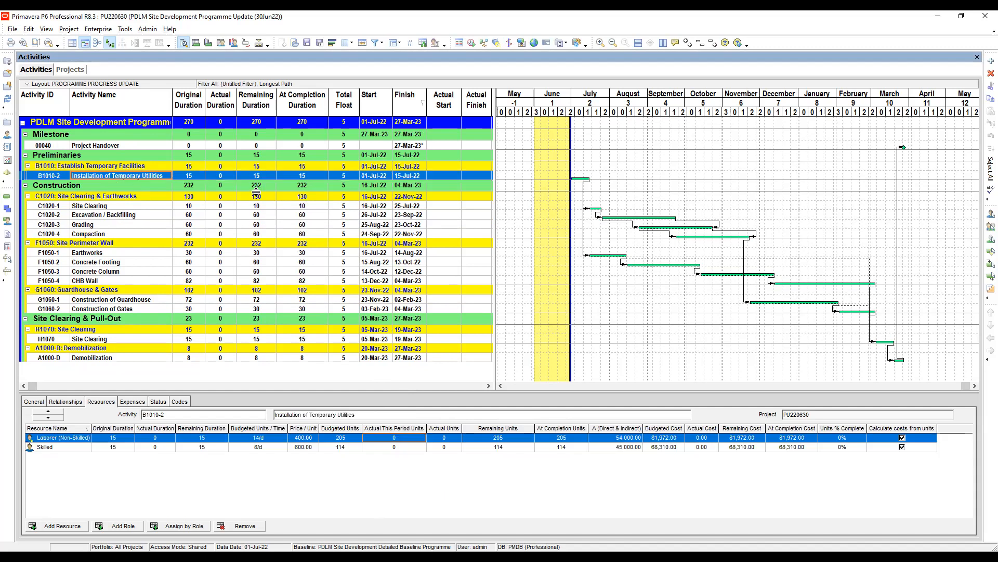
{"action": "left_click", "coordinate": [375, 44]}
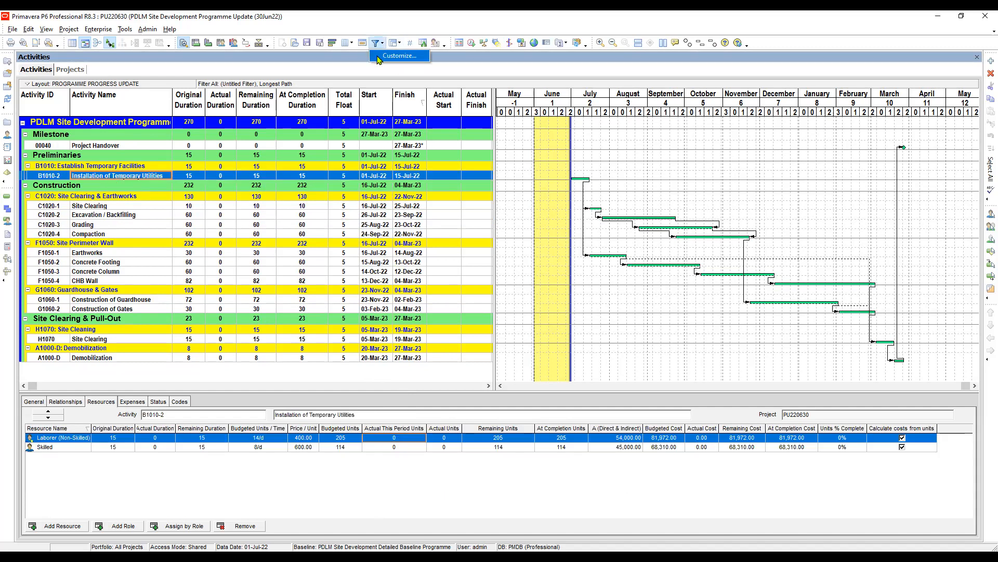
{"action": "left_click", "coordinate": [399, 56]}
{"action": "left_click", "coordinate": [541, 294]}
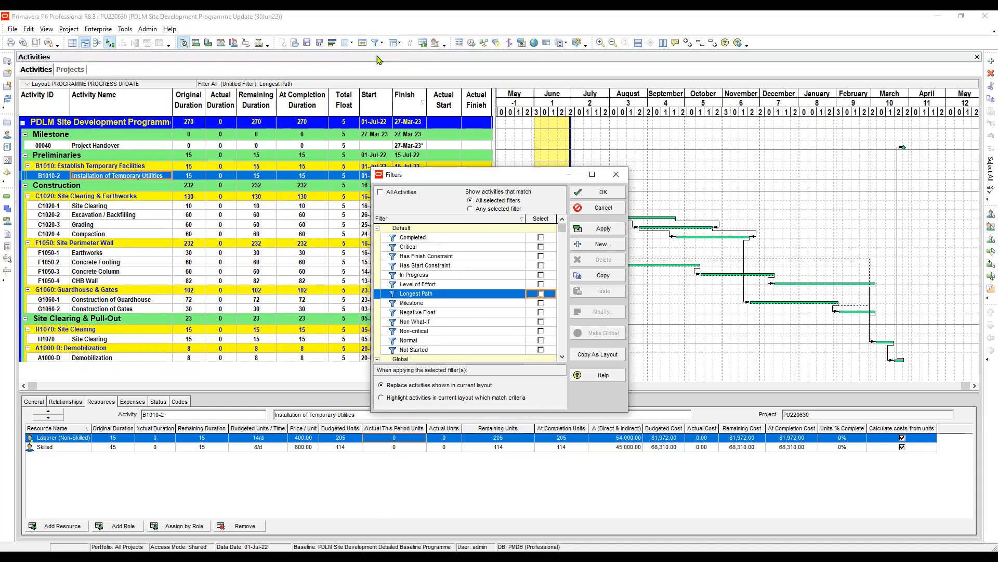
{"action": "scroll", "coordinate": [466, 291], "scroll_direction": "down", "scroll_amount": 4}
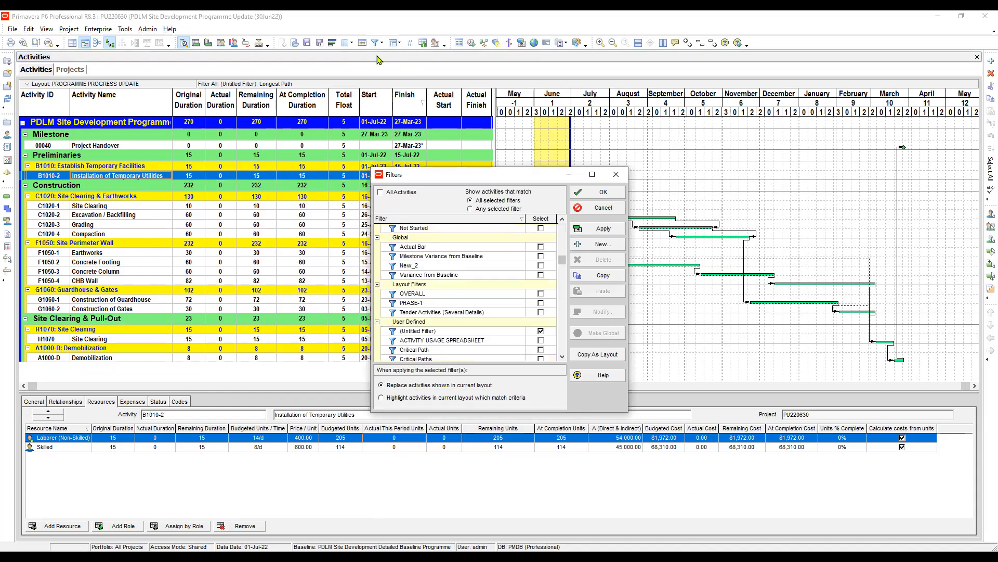
{"action": "left_click", "coordinate": [541, 330]}
{"action": "left_click", "coordinate": [604, 228]}
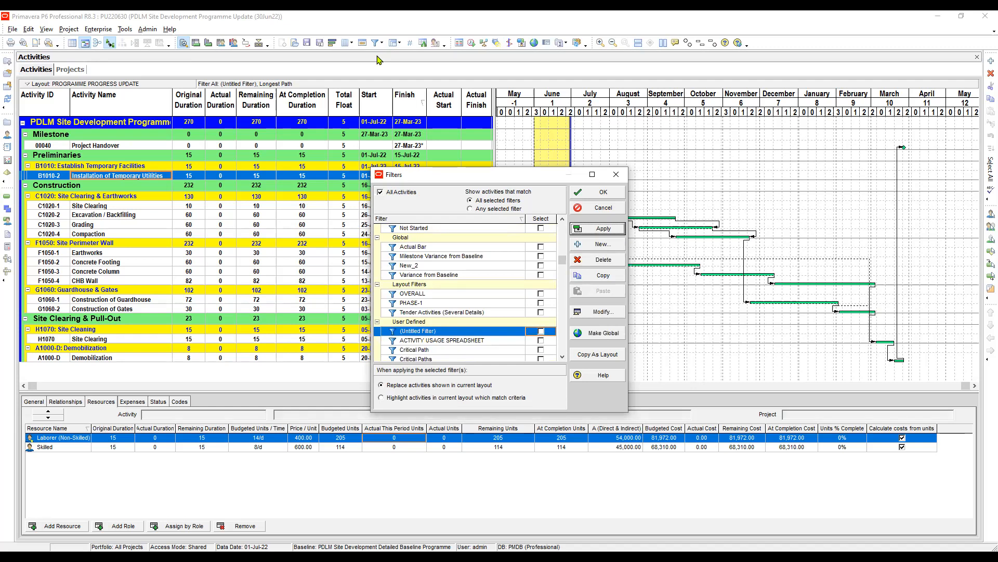
{"action": "key", "text": "Return"}
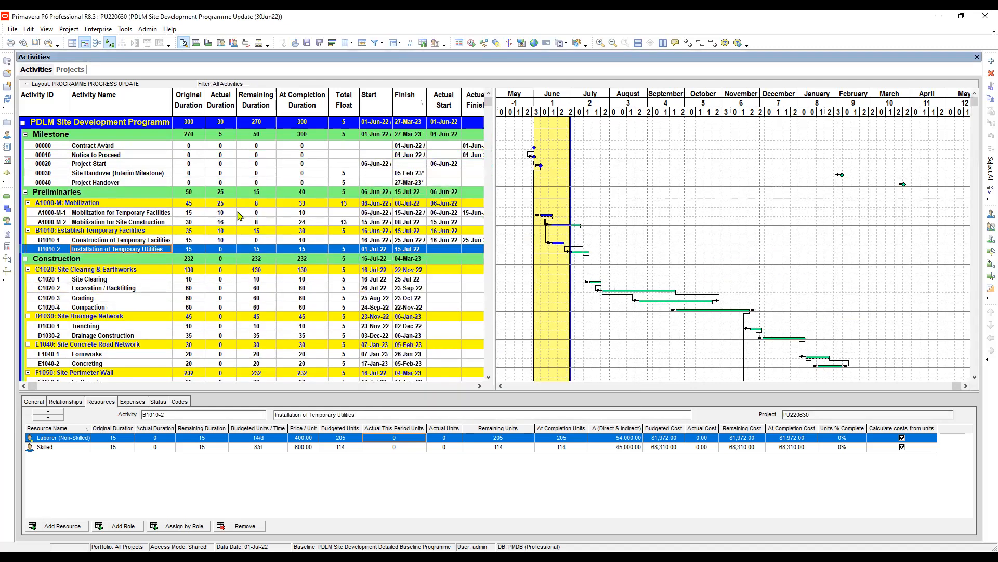
Examine the Actual This Period Units of the resources on Mobilization for Temporary Facilities and Mobilization for Site Construction.
{"action": "left_click", "coordinate": [157, 214]}
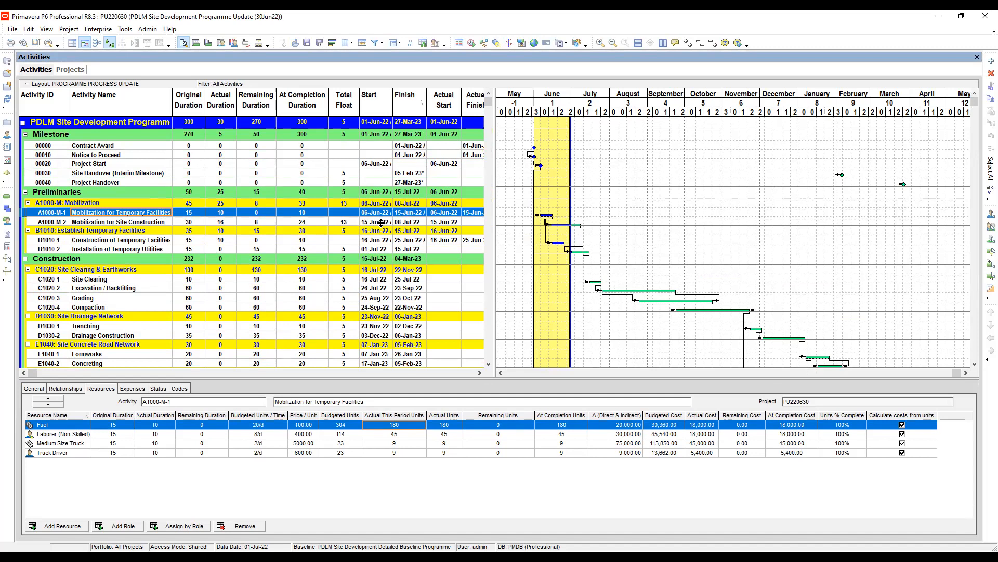
{"action": "left_click", "coordinate": [345, 223]}
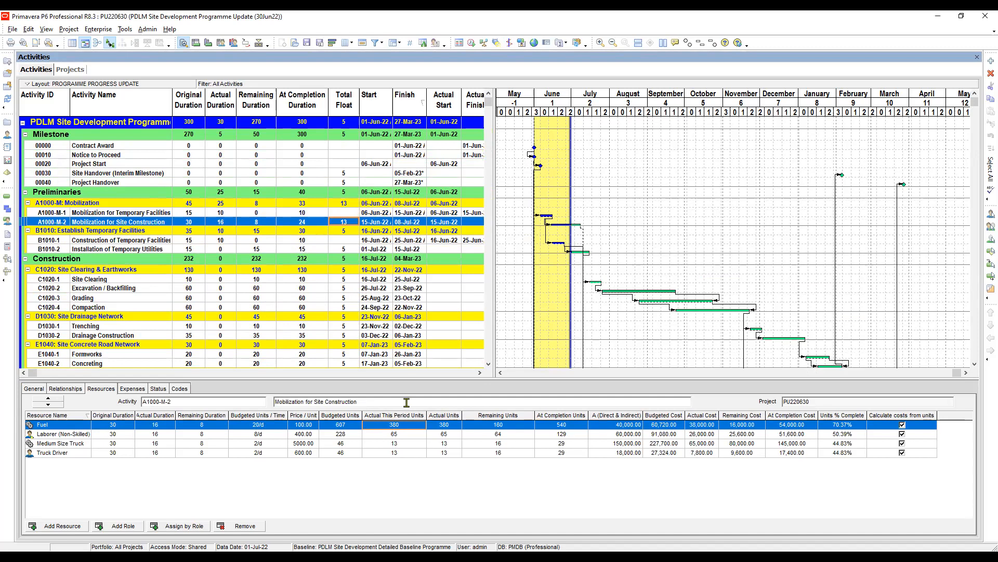
{"action": "left_click", "coordinate": [398, 443]}
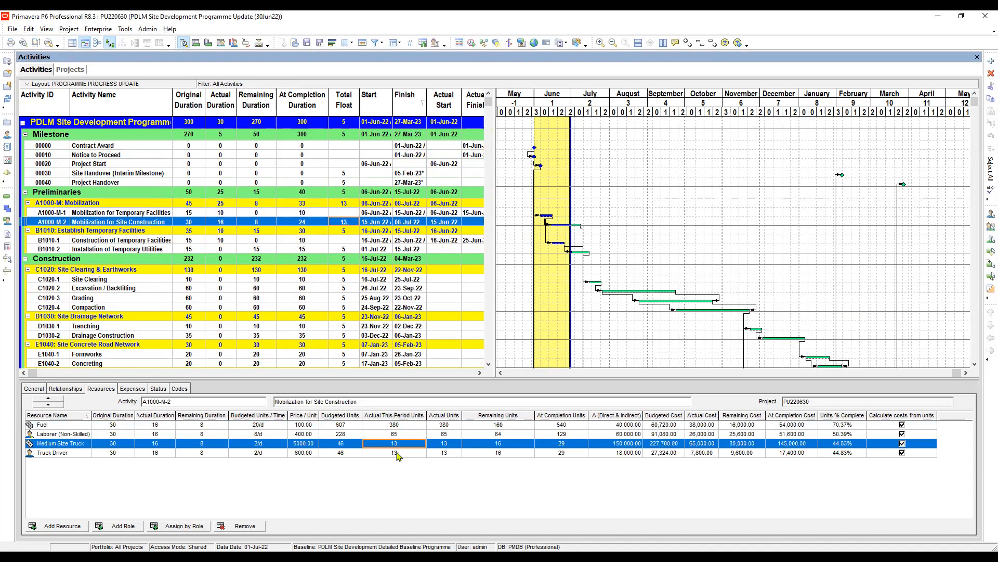
{"action": "left_click", "coordinate": [397, 453]}
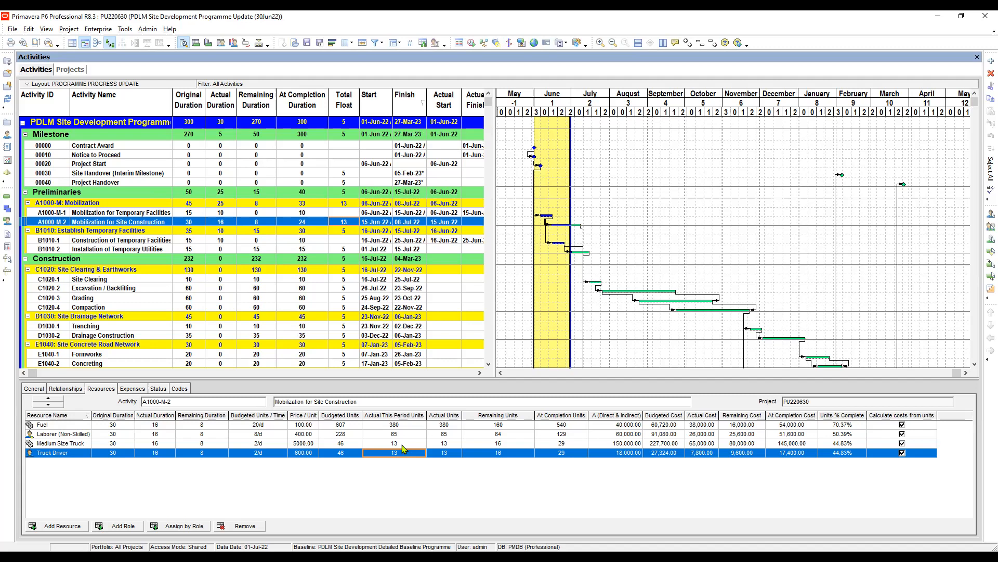
Compare Actual This Period Units with Actual Units for each resource assigned to Mobilization for Site Construction.
{"action": "key", "text": "Down"}
{"action": "key", "text": "Down"}
{"action": "key", "text": "Down"}
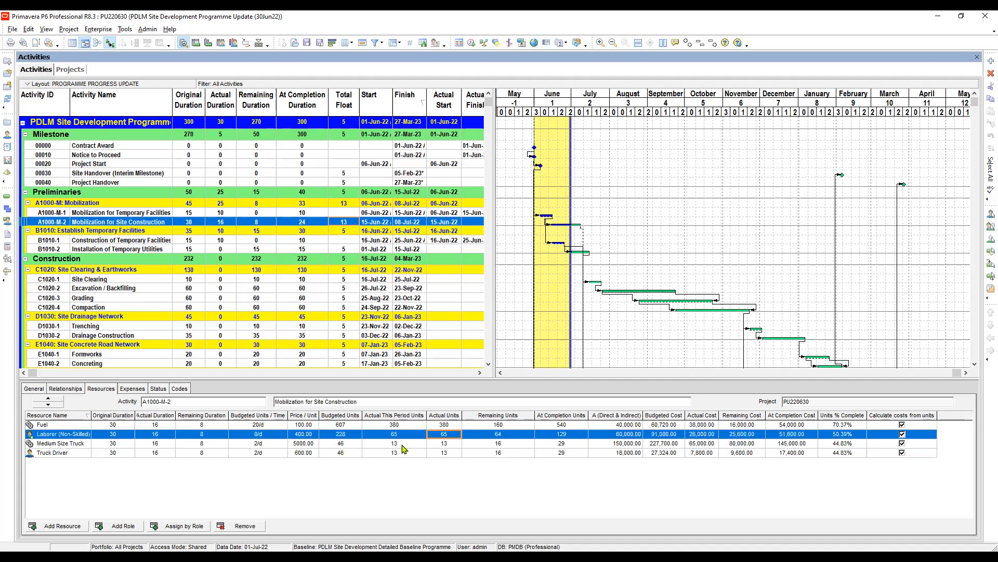
{"action": "key", "text": "Down"}
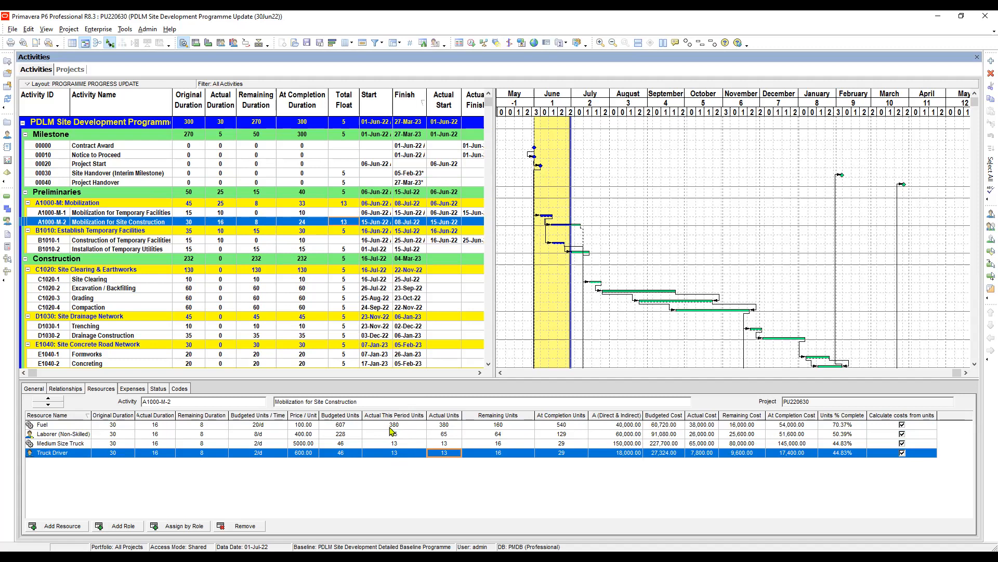
{"action": "left_click", "coordinate": [399, 426]}
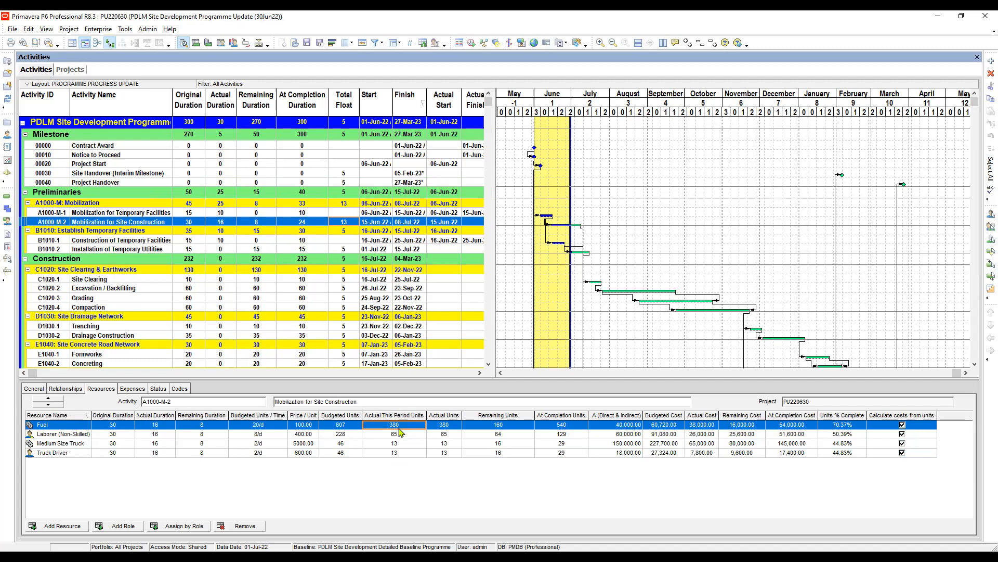
{"action": "key", "text": "Right"}
{"action": "key", "text": "Down"}
{"action": "key", "text": "Down"}
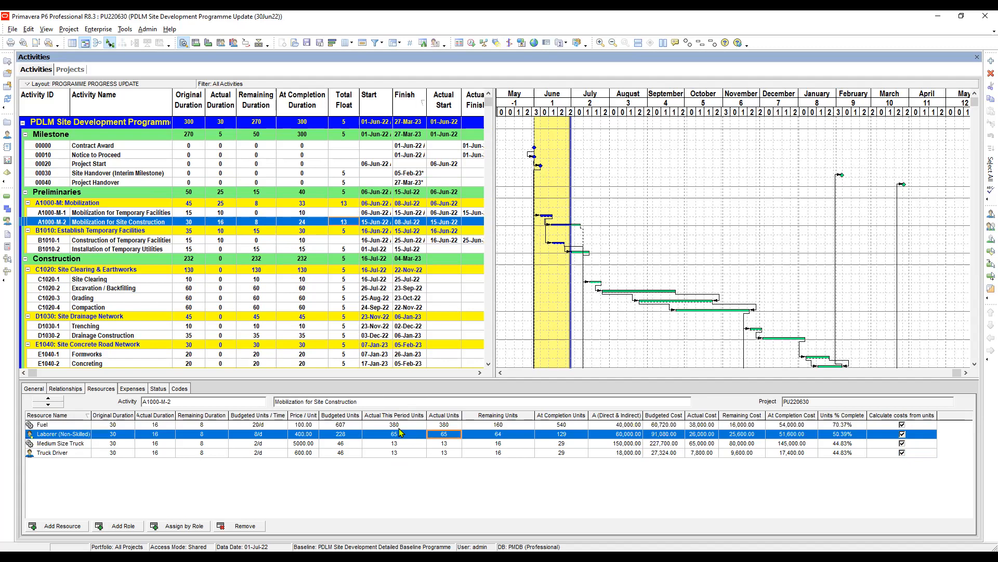
{"action": "key", "text": "Down"}
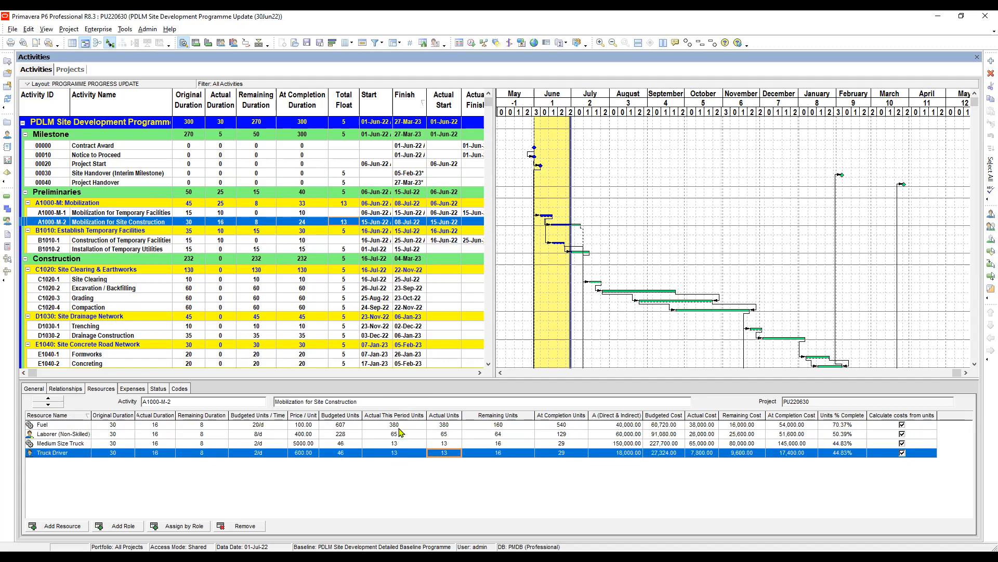
{"action": "key", "text": "Up"}
{"action": "key", "text": "Up"}
{"action": "key", "text": "Up"}
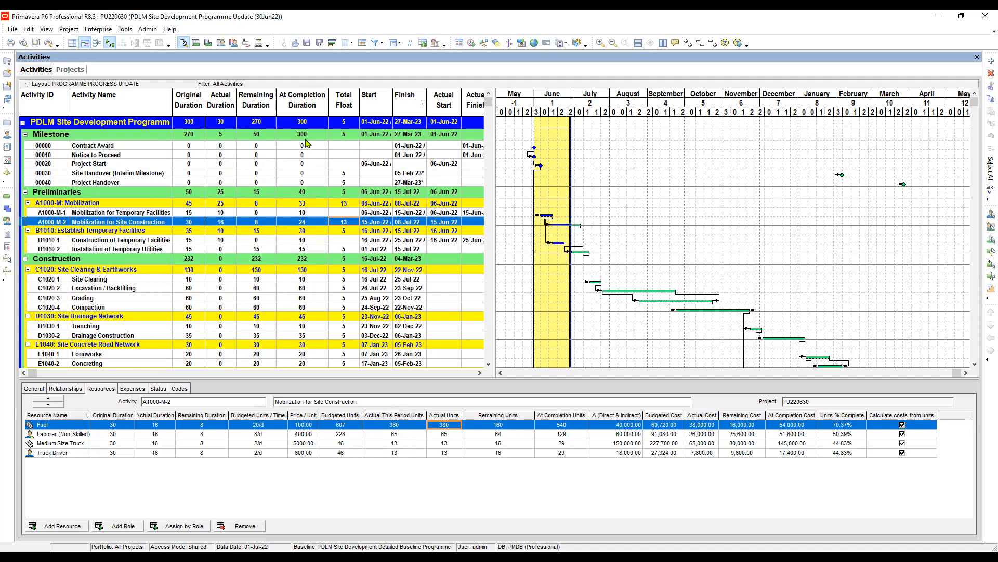
Start storing period performance for project PU220630 and set its financial period to 2022-06-01.
{"action": "left_click", "coordinate": [125, 30]}
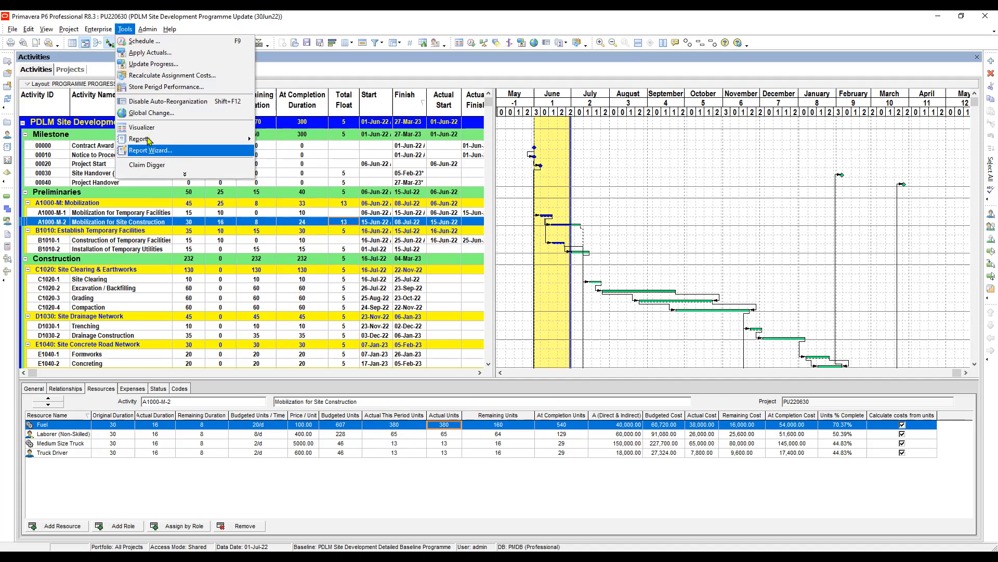
{"action": "left_click", "coordinate": [151, 88]}
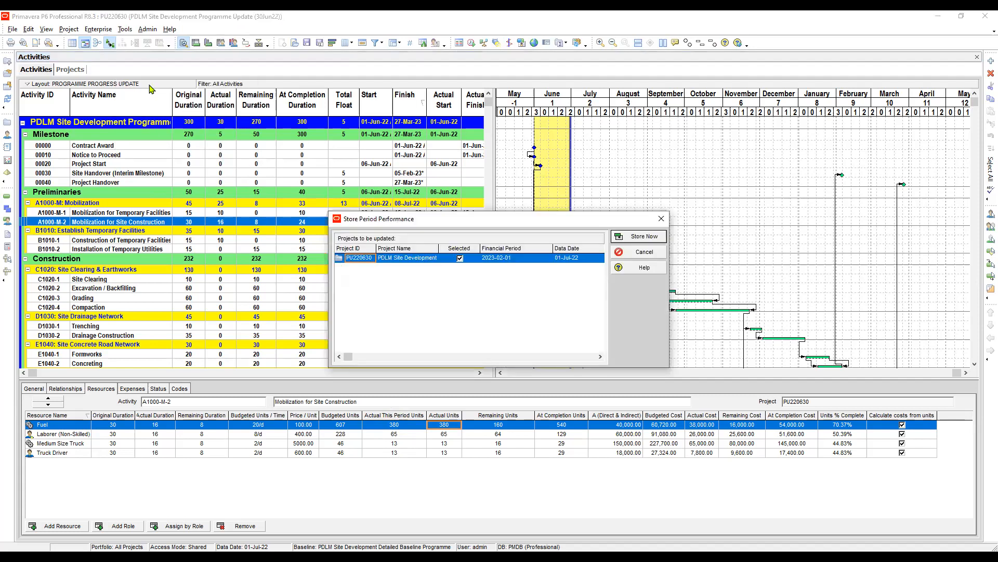
{"action": "key", "text": "Right"}
{"action": "key", "text": "Right"}
{"action": "key", "text": "Right"}
{"action": "key", "text": "F2"}
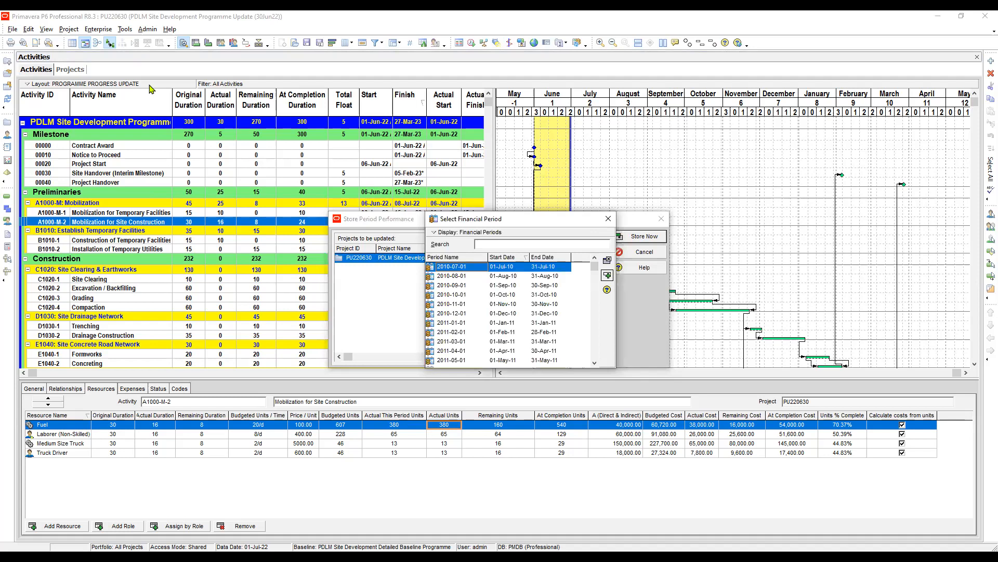
{"action": "left_click", "coordinate": [503, 295]}
{"action": "scroll", "coordinate": [504, 294], "scroll_direction": "down", "scroll_amount": 3}
{"action": "scroll", "coordinate": [151, 89], "scroll_direction": "down", "scroll_amount": 2}
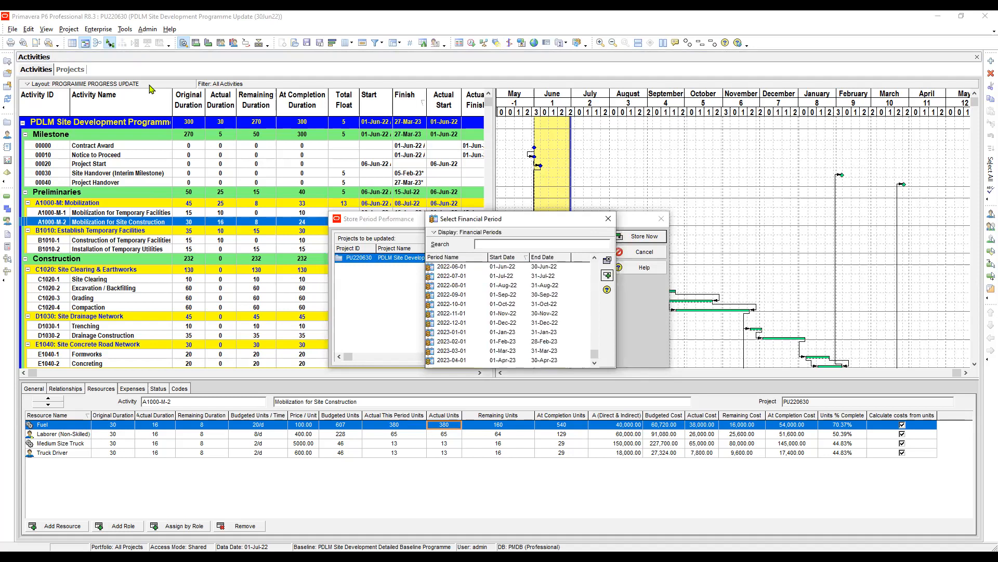
{"action": "scroll", "coordinate": [151, 88], "scroll_direction": "up", "scroll_amount": 1}
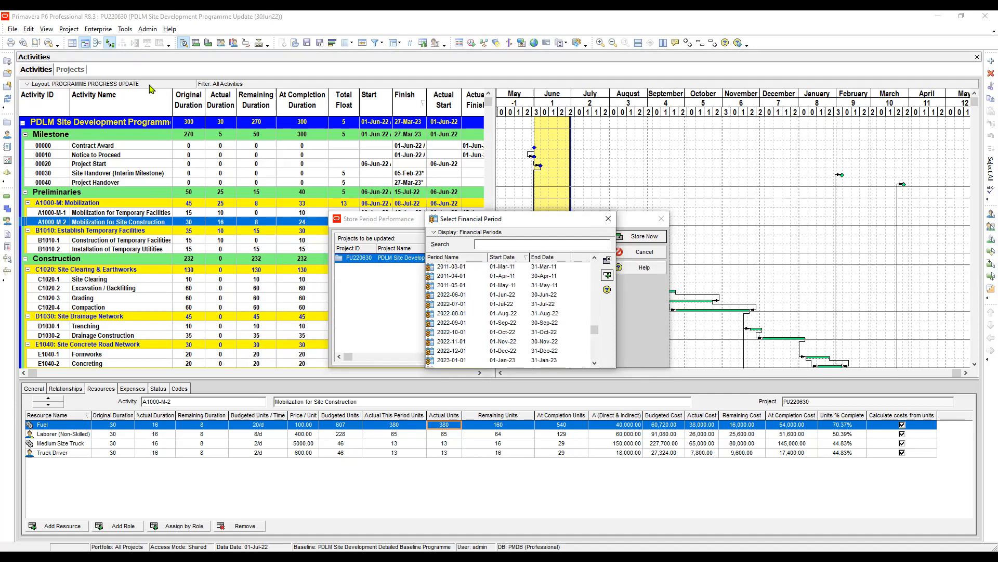
{"action": "left_click", "coordinate": [509, 294]}
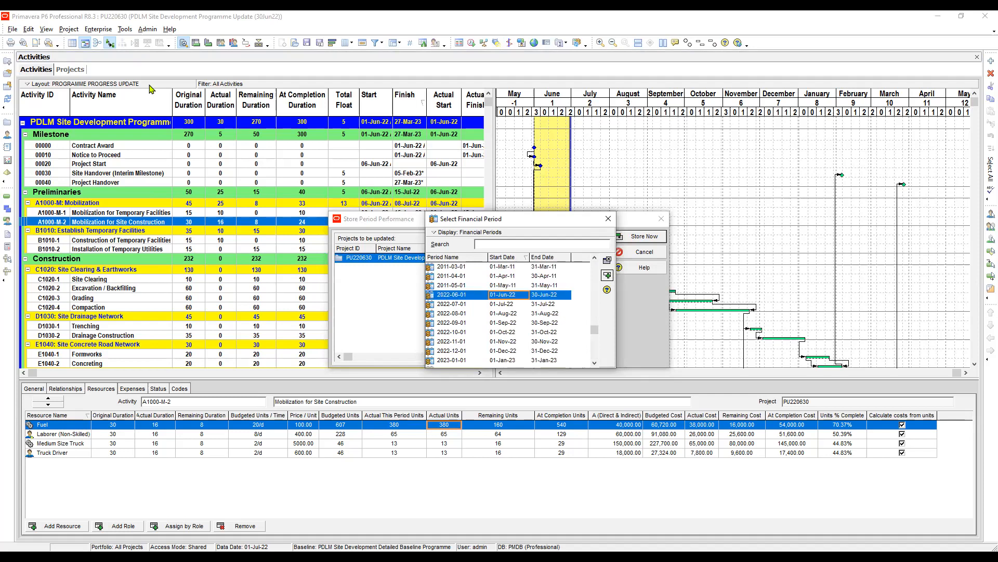
{"action": "left_click", "coordinate": [607, 275]}
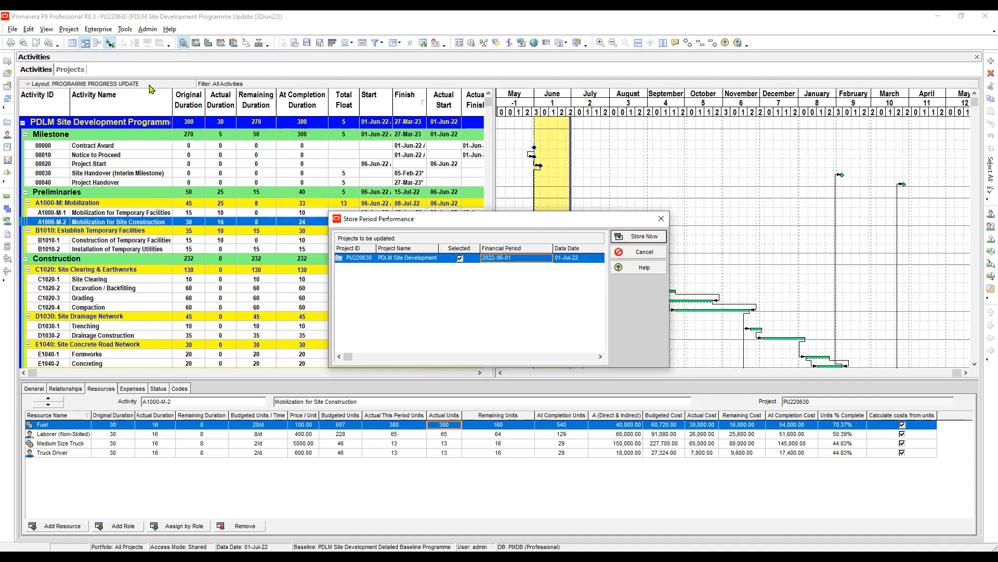
Check the project's data date and store the period performance, accepting the confirmation.
{"action": "left_click", "coordinate": [572, 258]}
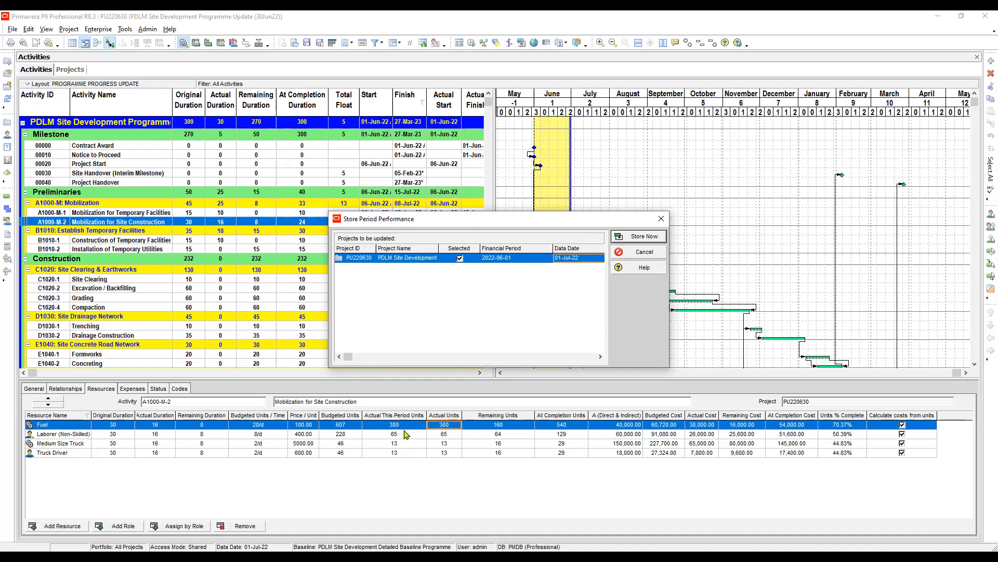
{"action": "key", "text": "Return"}
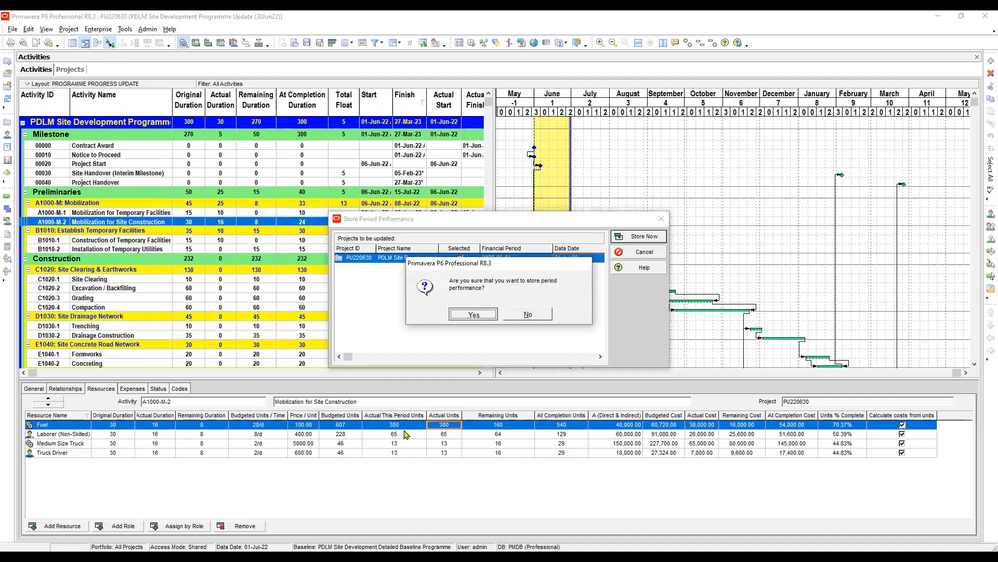
{"action": "key", "text": "Return"}
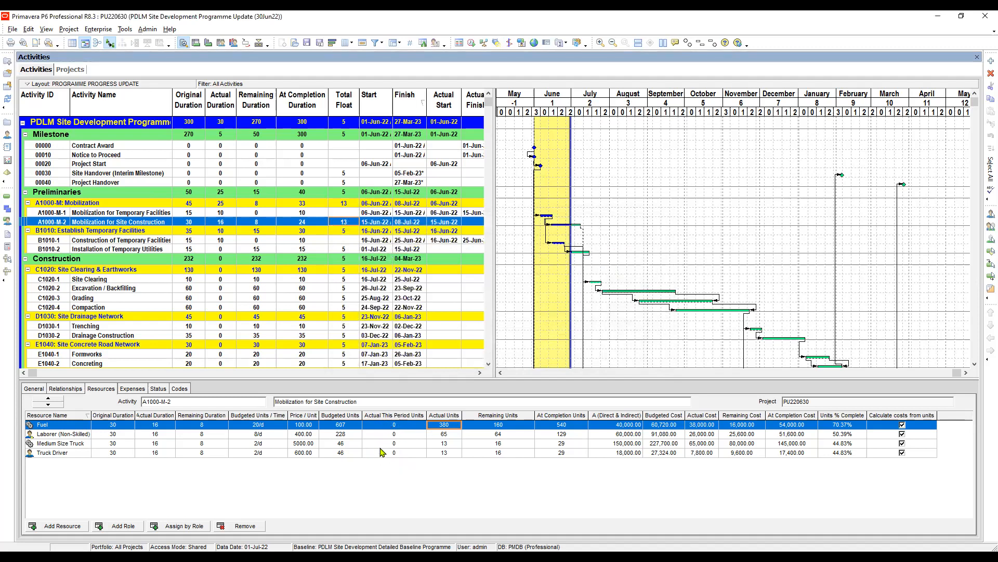
Examine the Fuel and Laborer (Non-Skilled) period and actual units on Mobilization for Site Construction after storing period performance.
{"action": "left_click", "coordinate": [395, 426]}
{"action": "left_click", "coordinate": [392, 437]}
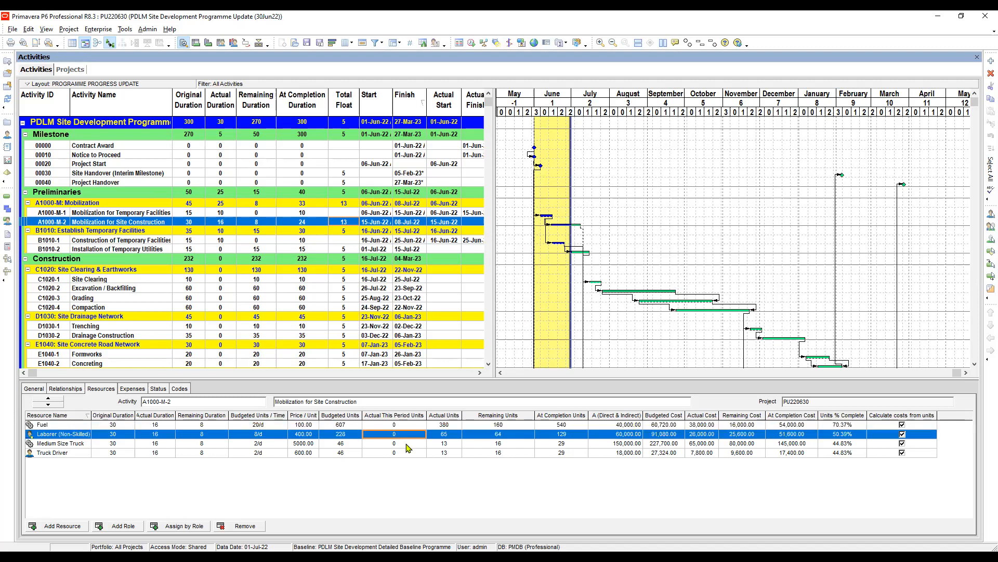
{"action": "key", "text": "Up"}
{"action": "key", "text": "Right"}
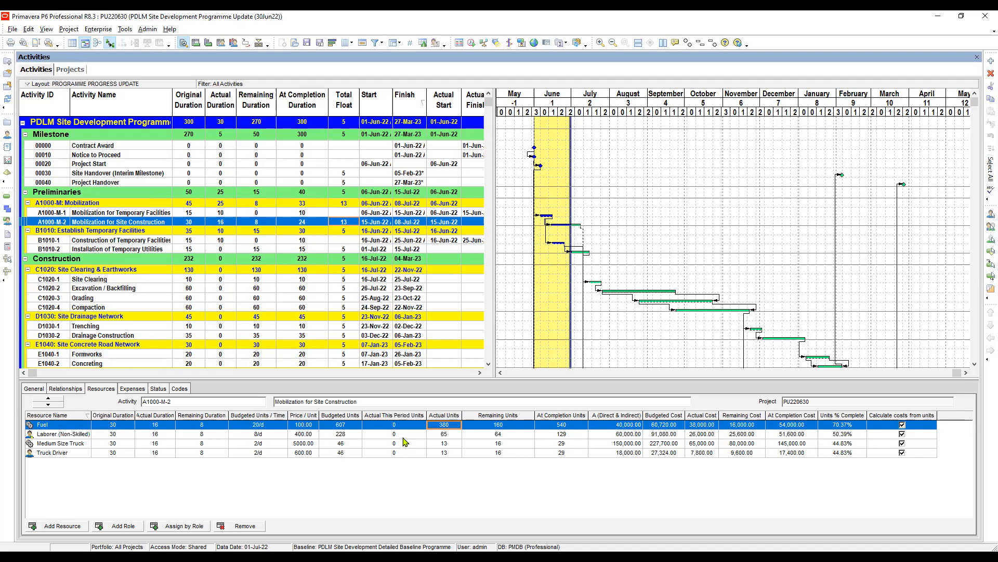
Set Fuel's Actual This Period Units on Mobilization for Site Construction to 10.
{"action": "left_click", "coordinate": [404, 425]}
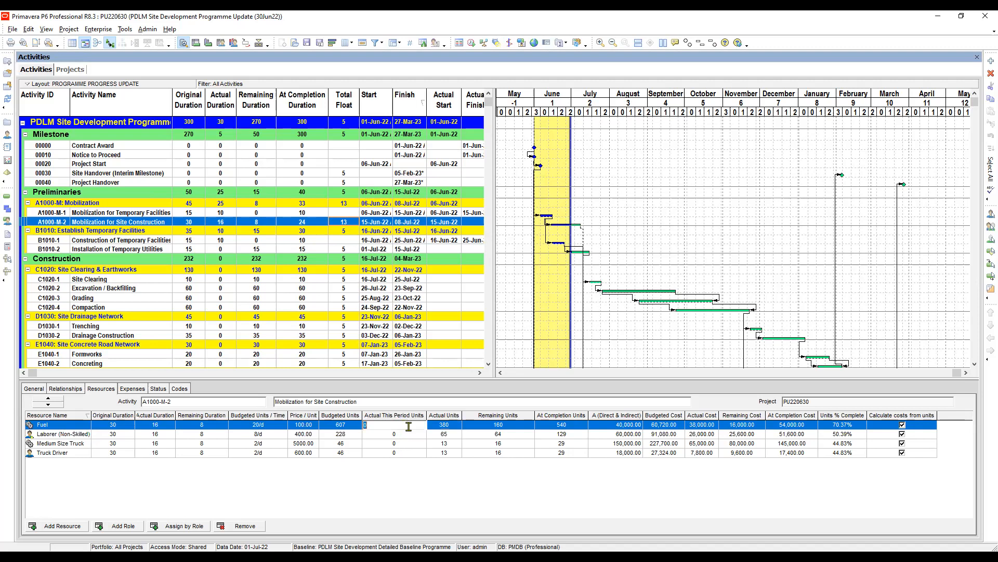
{"action": "left_click", "coordinate": [405, 437]}
{"action": "key", "text": "Up"}
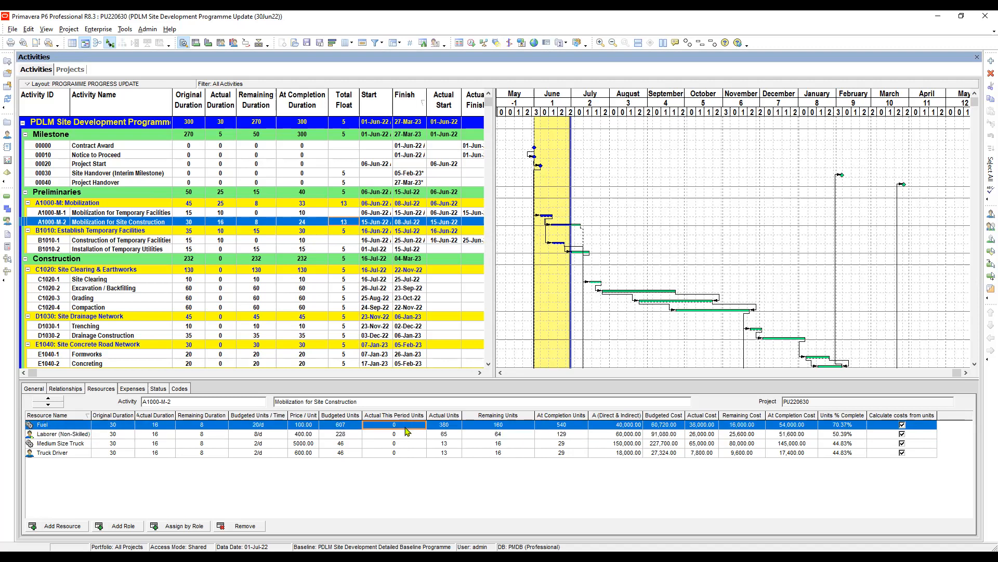
{"action": "type", "text": "10"}
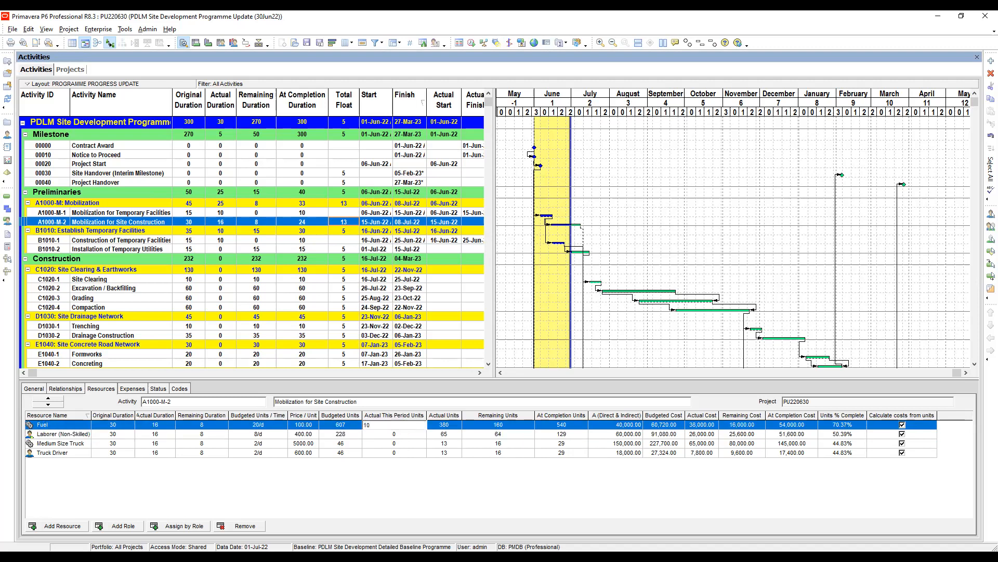
{"action": "key", "text": "Return"}
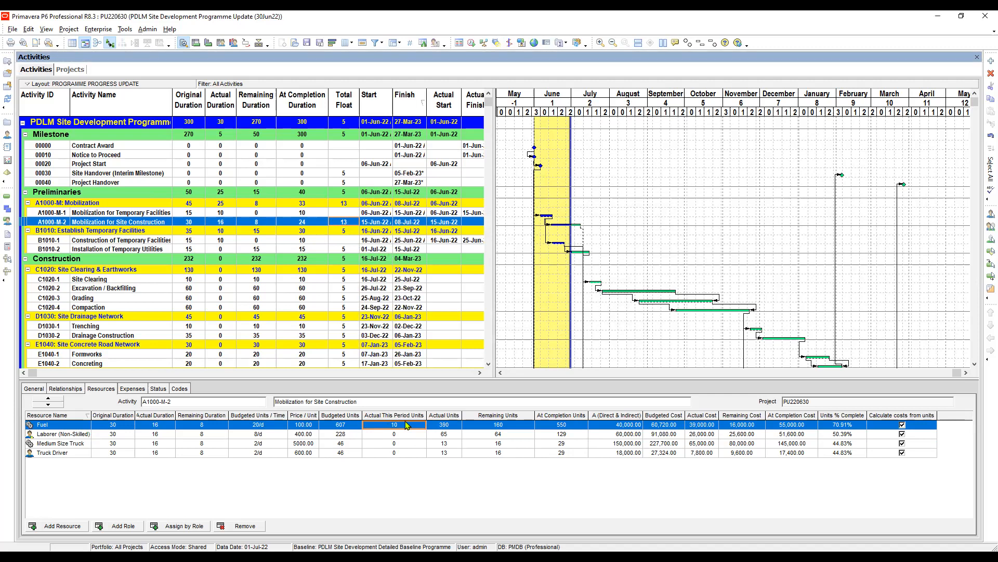
Reset Fuel's Actual This Period Units on Mobilization for Site Construction to 0.
{"action": "left_click", "coordinate": [403, 426]}
{"action": "type", "text": "0"}
{"action": "key", "text": "Return"}
{"action": "left_click", "coordinate": [397, 435]}
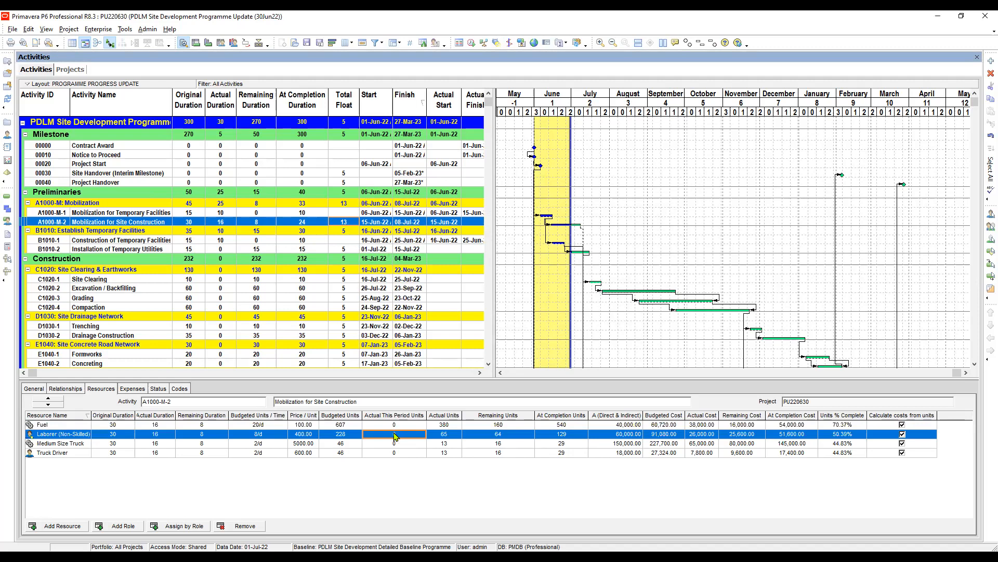
{"action": "left_click", "coordinate": [401, 426]}
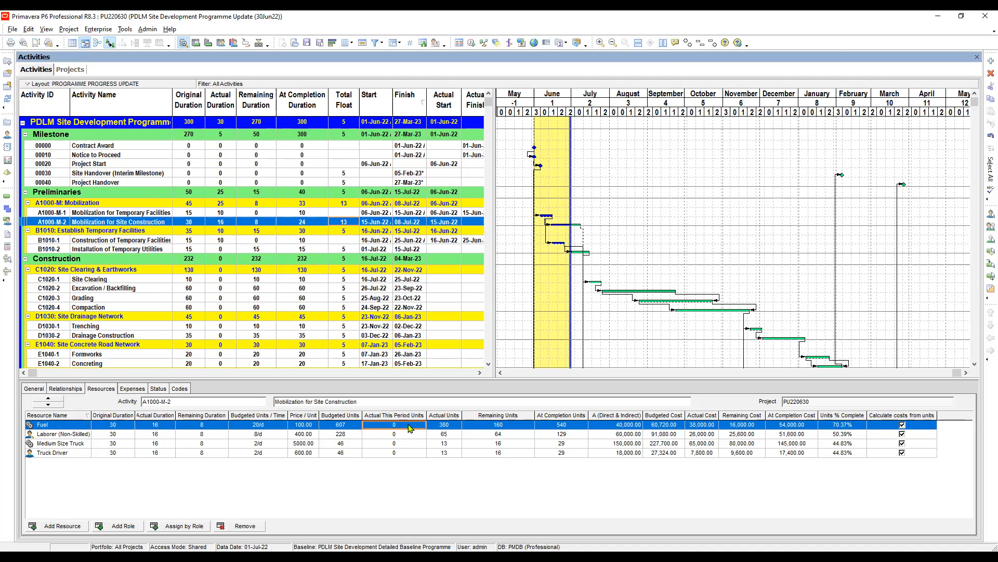
Set Fuel's Actual This Period Units on Mobilization for Site Construction to 50.
{"action": "left_click", "coordinate": [410, 429]}
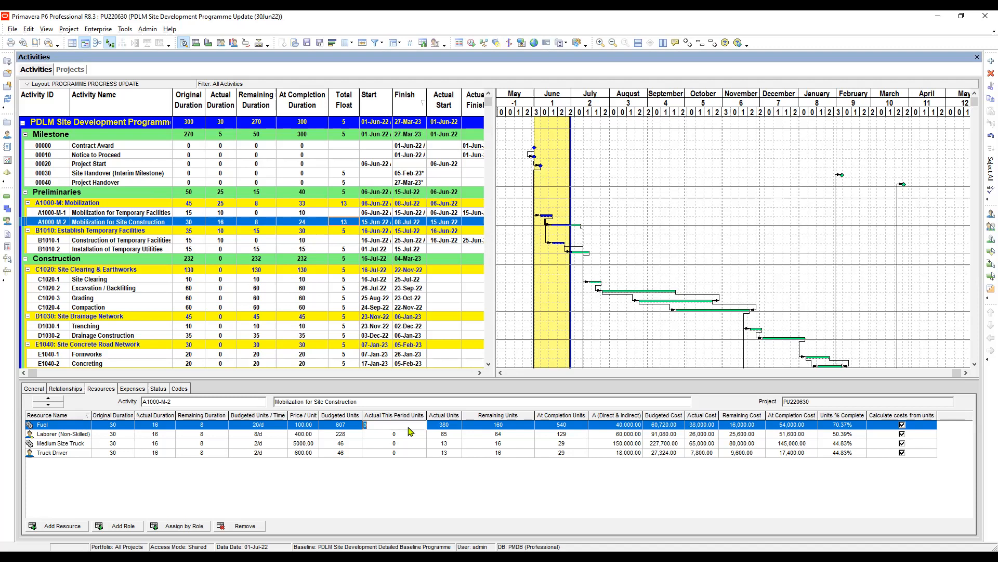
{"action": "left_click", "coordinate": [408, 435]}
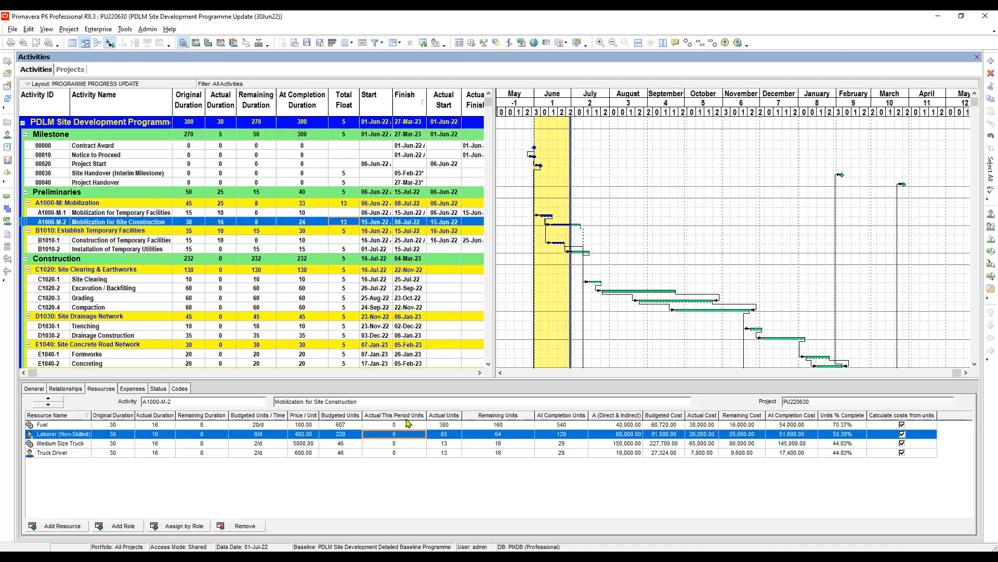
{"action": "left_click", "coordinate": [397, 427]}
{"action": "left_click", "coordinate": [401, 435]}
{"action": "left_click", "coordinate": [403, 426]}
{"action": "left_click", "coordinate": [406, 427]}
{"action": "type", "text": "5"}
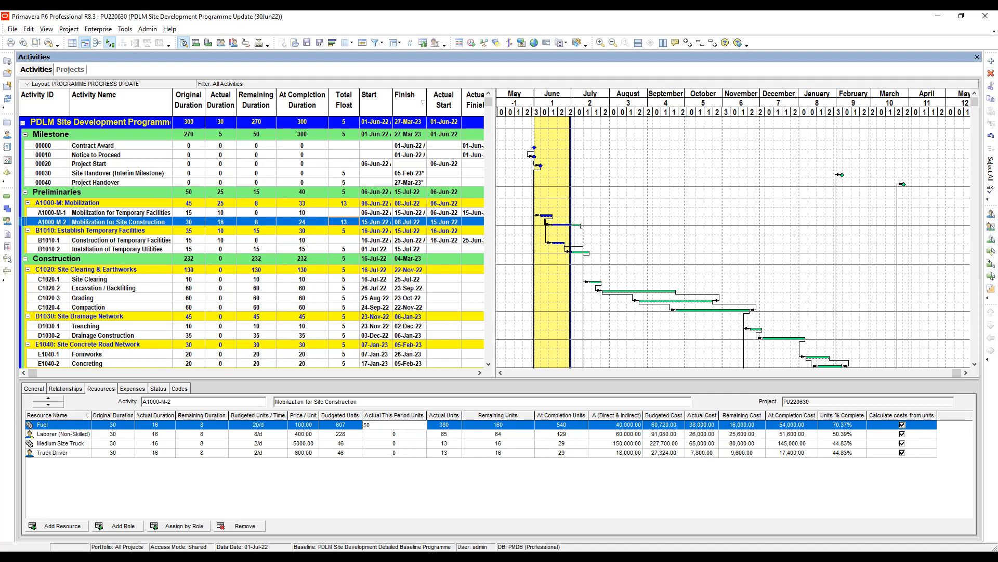
{"action": "type", "text": "0"}
{"action": "key", "text": "Tab"}
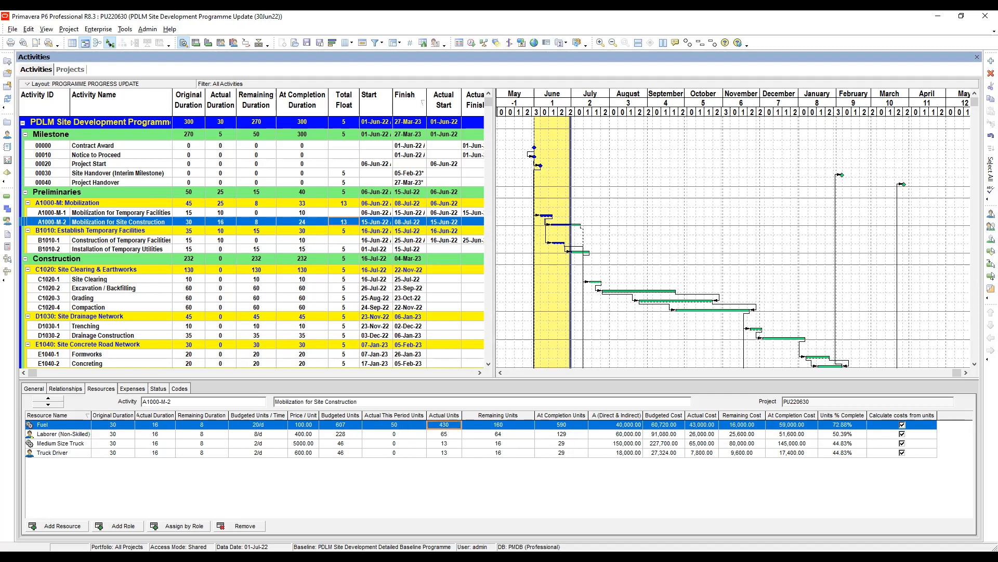
Return Fuel's Actual This Period Units on Mobilization for Site Construction to 0.
{"action": "left_click", "coordinate": [400, 426]}
{"action": "key", "text": "Return"}
Save the current layout as a new layout named PERIOD PERFORMANCE, available to the Project.
{"action": "left_click_drag", "start_coordinate": [595, 114], "coordinate": [597, 123]}
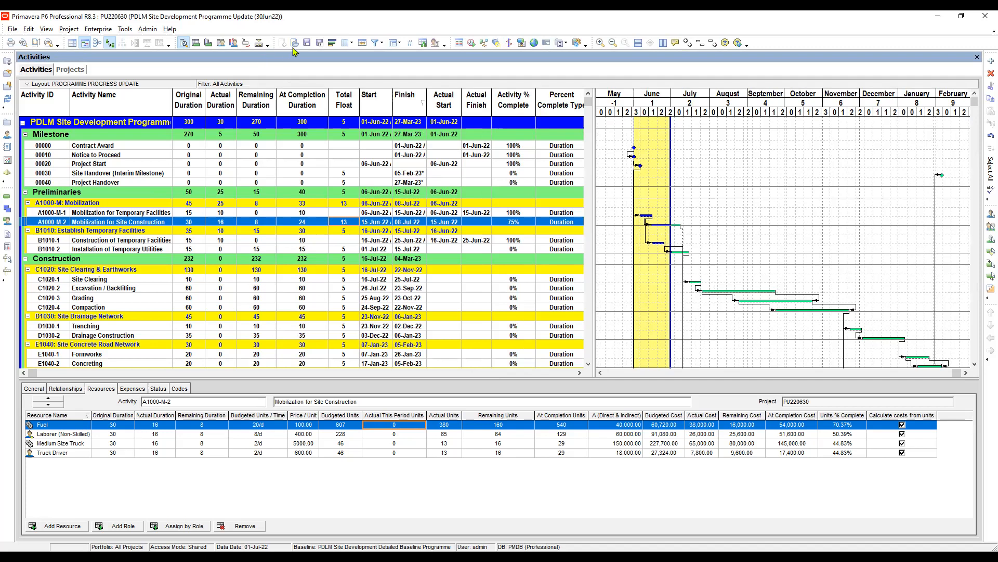
{"action": "left_click", "coordinate": [320, 43]}
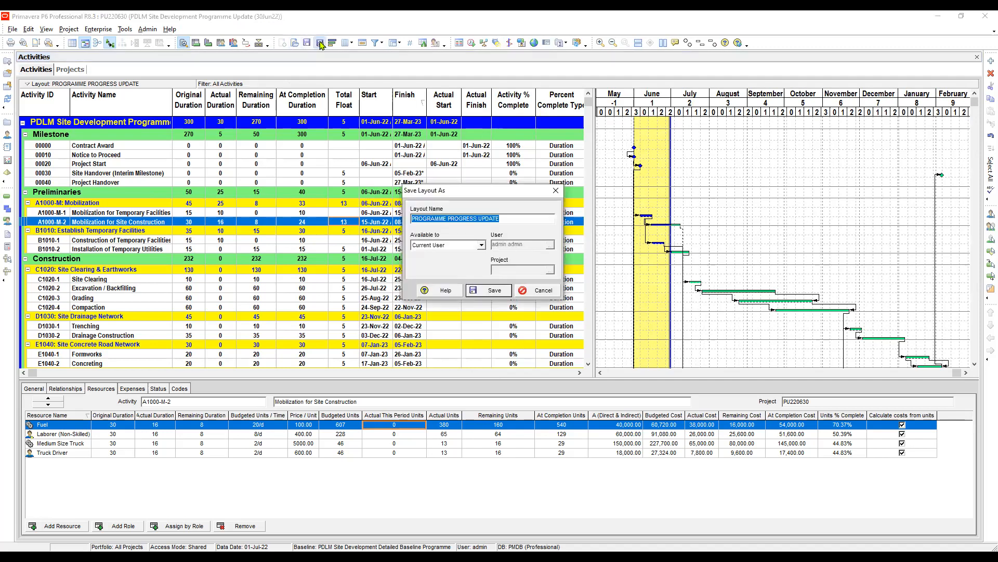
{"action": "key", "text": "Tab"}
{"action": "key", "text": "alt+Down"}
{"action": "key", "text": "Down"}
{"action": "key", "text": "Return"}
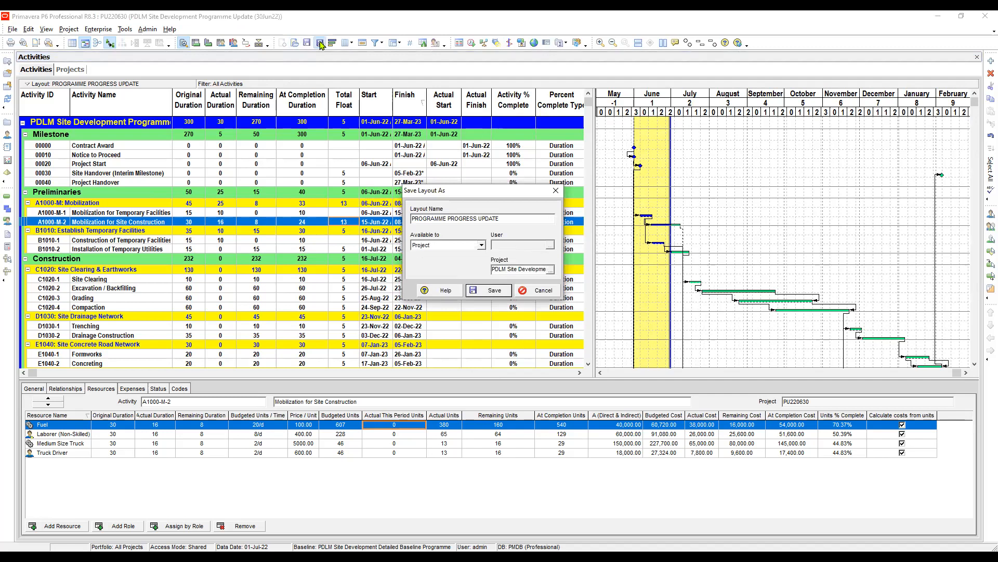
{"action": "key", "text": "shift+Tab"}
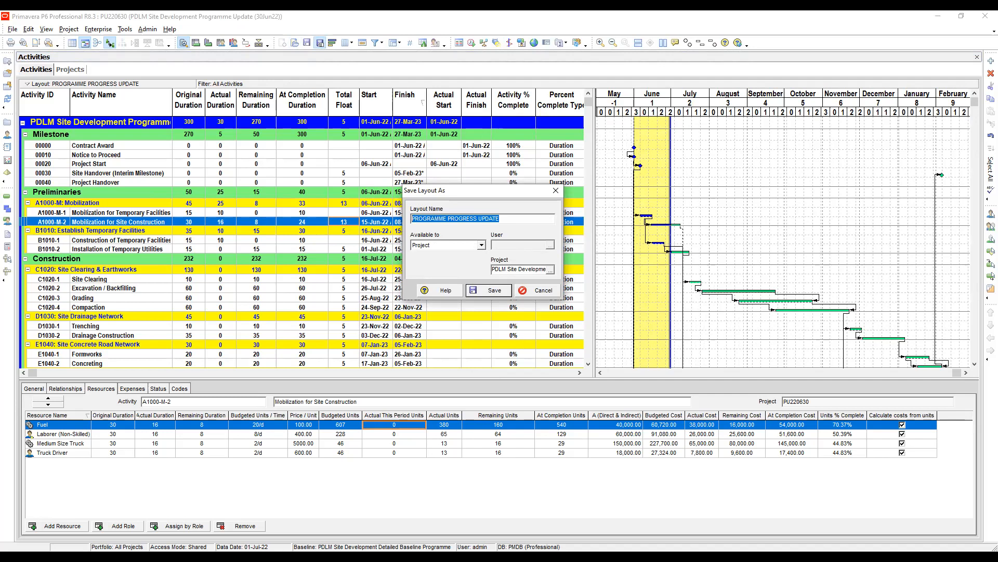
{"action": "key", "text": "BackSpace"}
{"action": "type", "text": "P"}
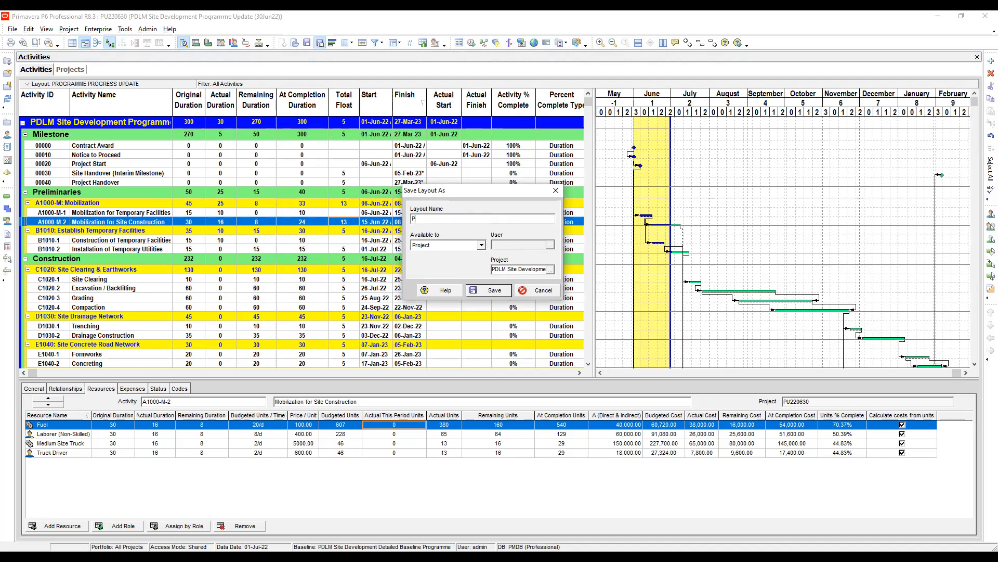
{"action": "type", "text": "ERIOD PERFORMANCE"}
{"action": "left_click", "coordinate": [489, 290]}
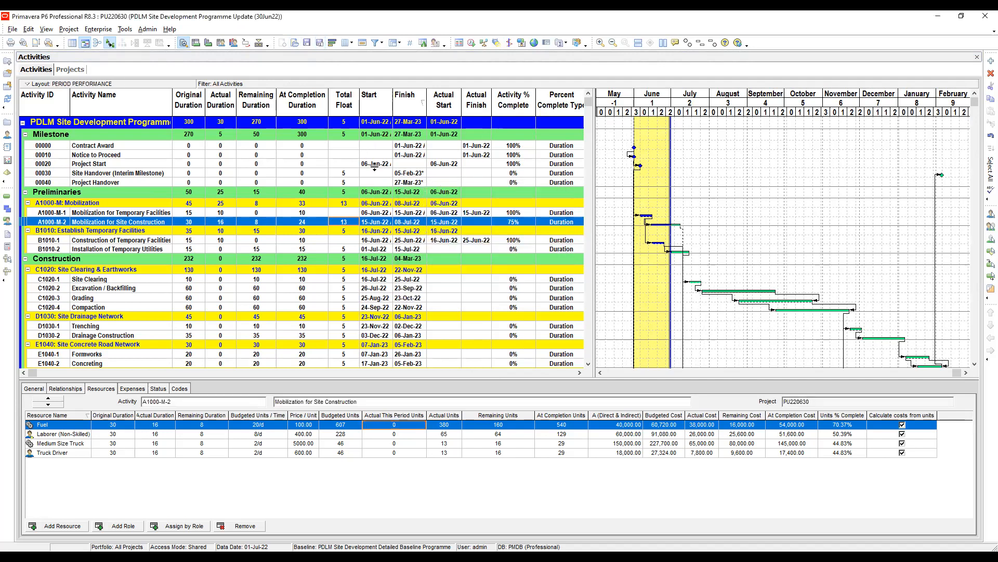
Strip the activity table's selected columns down to only Activity ID and Activity Name.
{"action": "left_click_drag", "start_coordinate": [594, 114], "coordinate": [708, 130]}
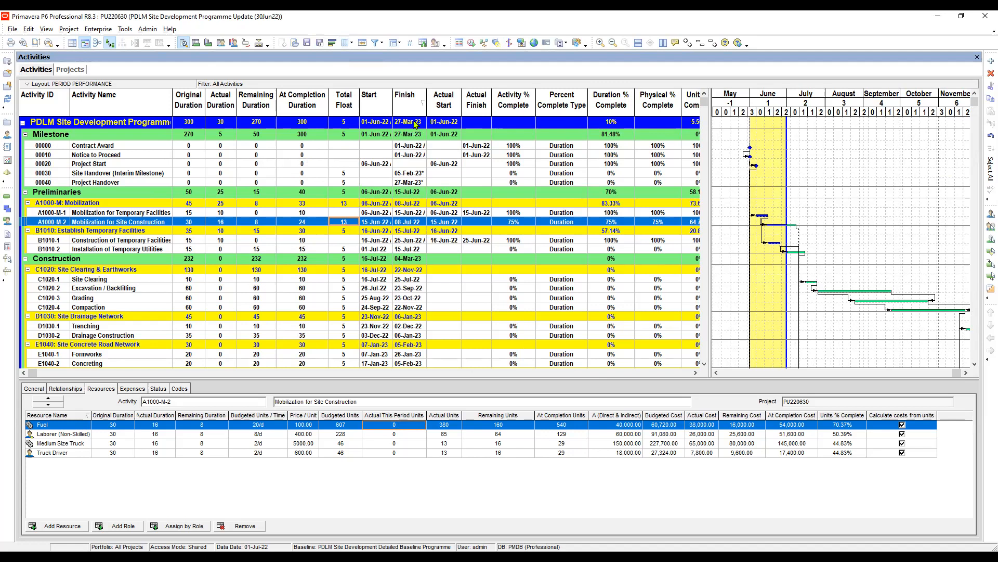
{"action": "left_click", "coordinate": [352, 44]}
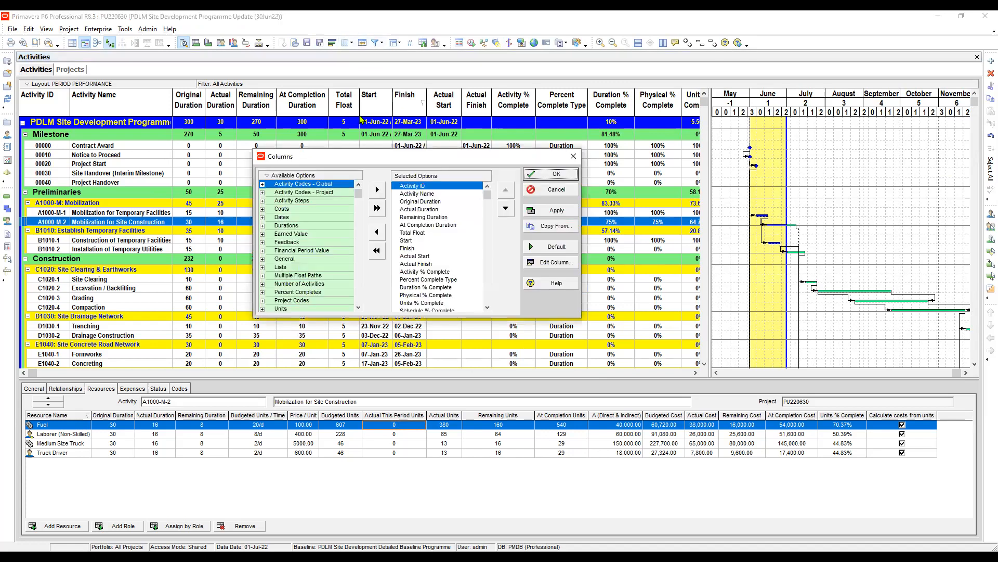
{"action": "left_click", "coordinate": [419, 209]}
{"action": "left_click", "coordinate": [420, 202]}
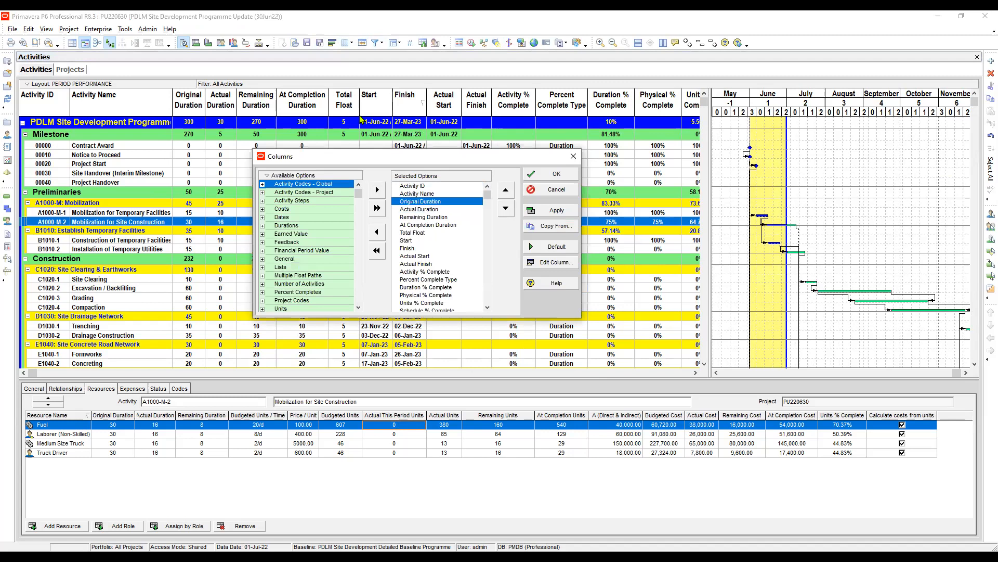
{"action": "left_click", "coordinate": [377, 233]}
{"action": "left_click", "coordinate": [376, 233]}
{"action": "left_click", "coordinate": [377, 233]}
{"action": "left_click", "coordinate": [376, 233]}
{"action": "left_click", "coordinate": [377, 233]}
{"action": "left_click", "coordinate": [376, 233]}
{"action": "left_click", "coordinate": [376, 233]}
{"action": "left_click", "coordinate": [377, 233]}
{"action": "left_click", "coordinate": [376, 233]}
{"action": "left_click", "coordinate": [377, 233]}
{"action": "left_click", "coordinate": [376, 233]}
{"action": "left_click", "coordinate": [377, 233]}
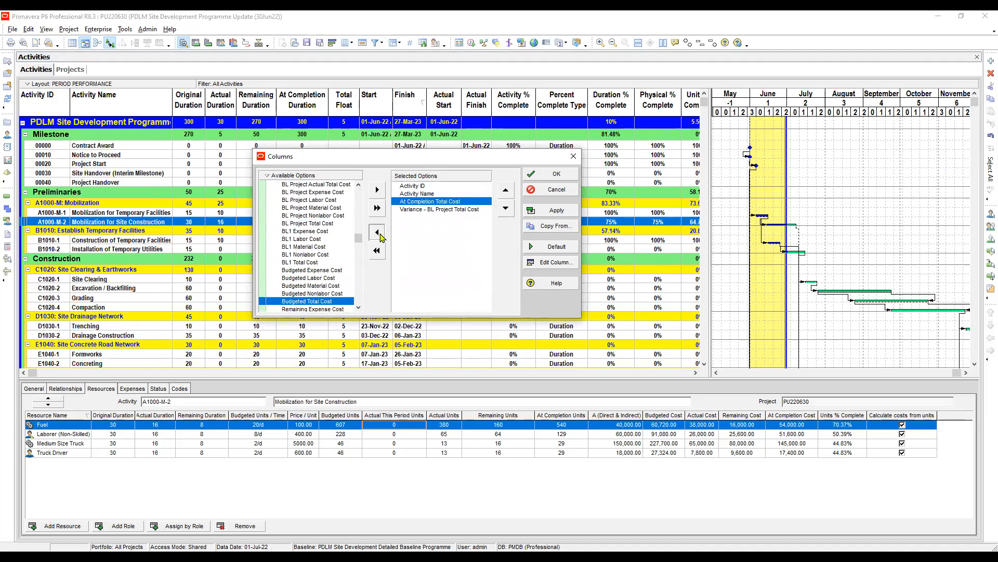
{"action": "left_click", "coordinate": [377, 232]}
{"action": "left_click", "coordinate": [377, 232]}
{"action": "left_click", "coordinate": [377, 233]}
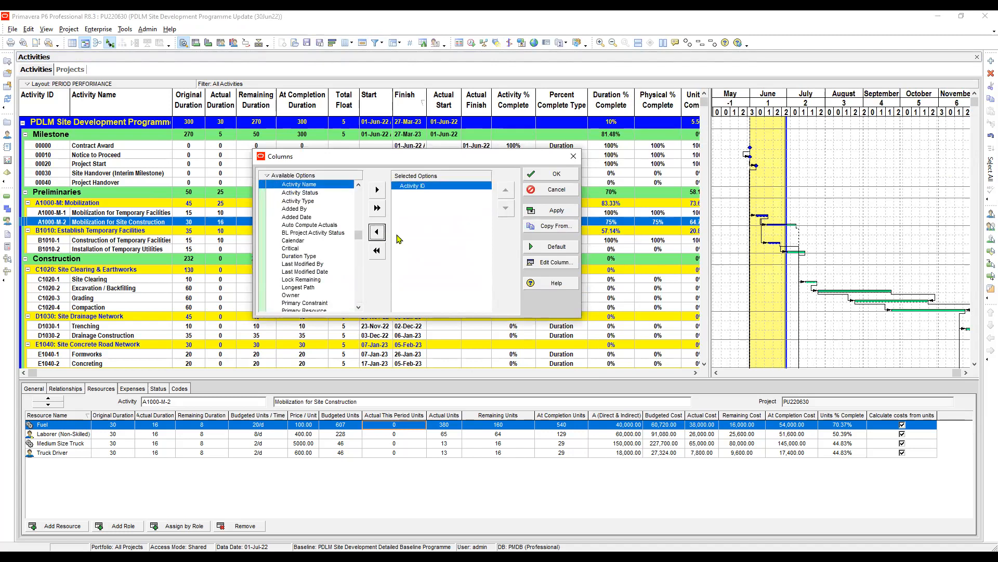
{"action": "left_click", "coordinate": [378, 192]}
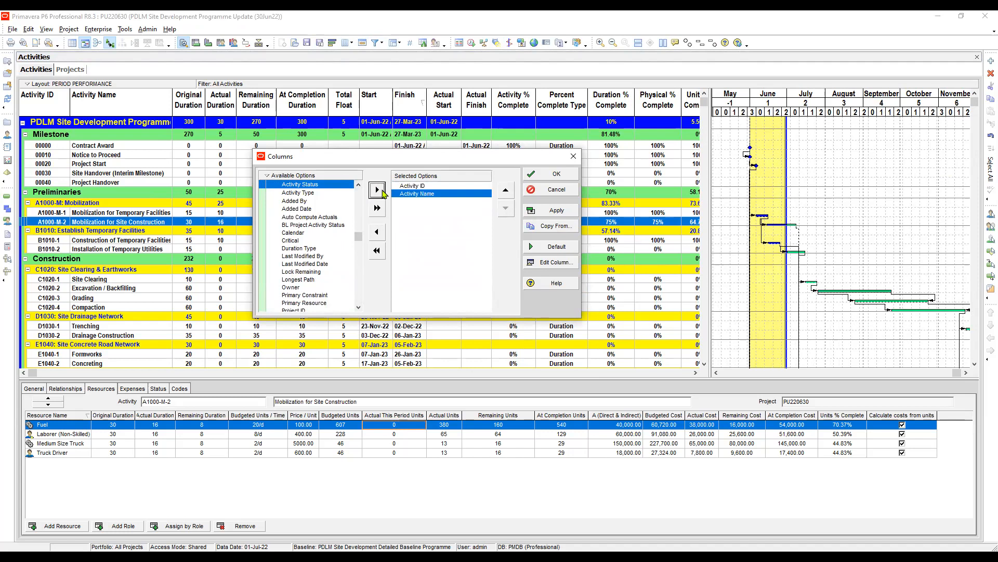
Add all the 2022-06-01 Financial Period Value columns, from Actual Expense Cost to Planned Value Labor Units, to the selected columns.
{"action": "left_click_drag", "start_coordinate": [358, 238], "coordinate": [358, 190]}
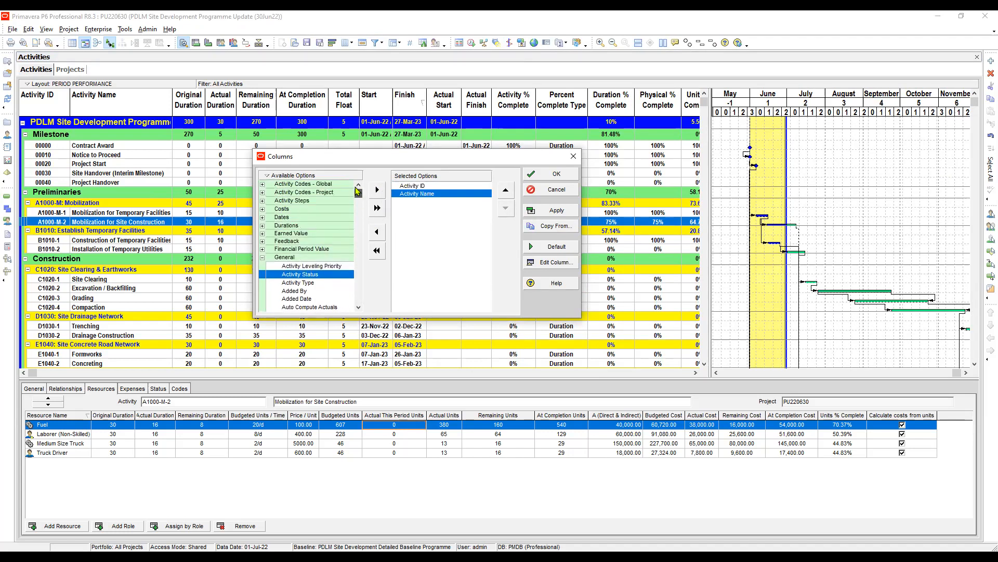
{"action": "left_click", "coordinate": [265, 259]}
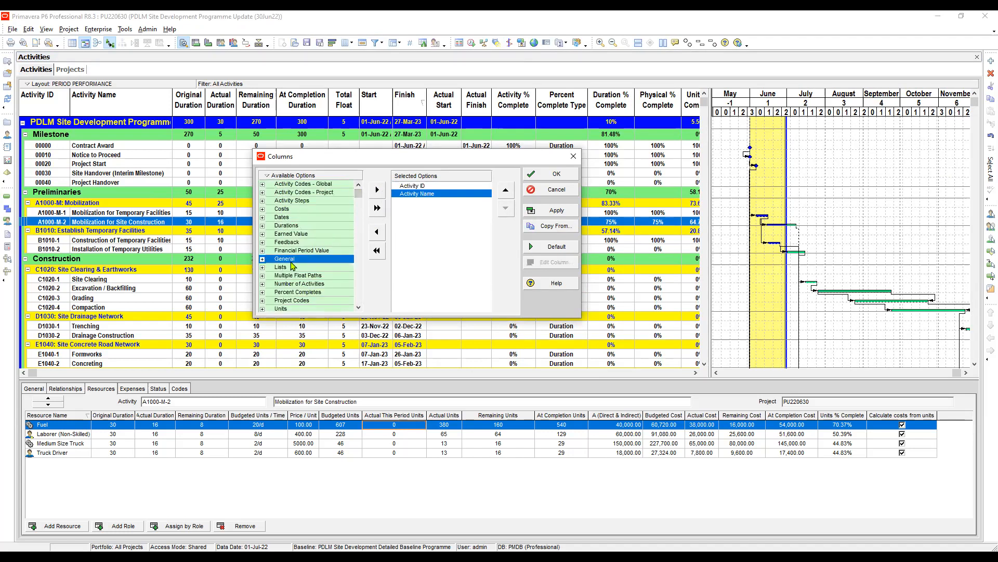
{"action": "left_click", "coordinate": [300, 251]}
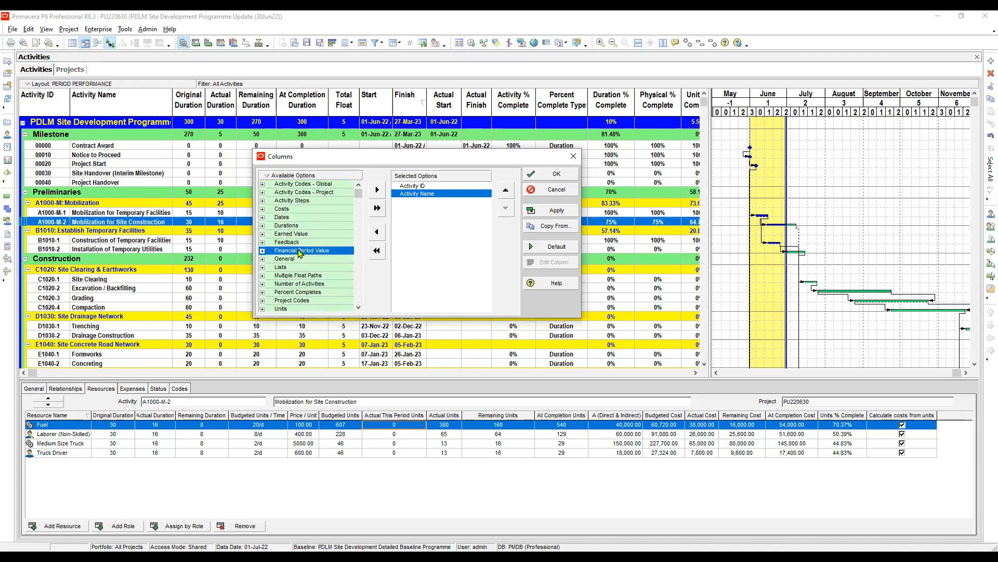
{"action": "double_click", "coordinate": [301, 251]}
{"action": "left_click", "coordinate": [320, 230]}
{"action": "scroll", "coordinate": [318, 232], "scroll_direction": "down", "scroll_amount": 1}
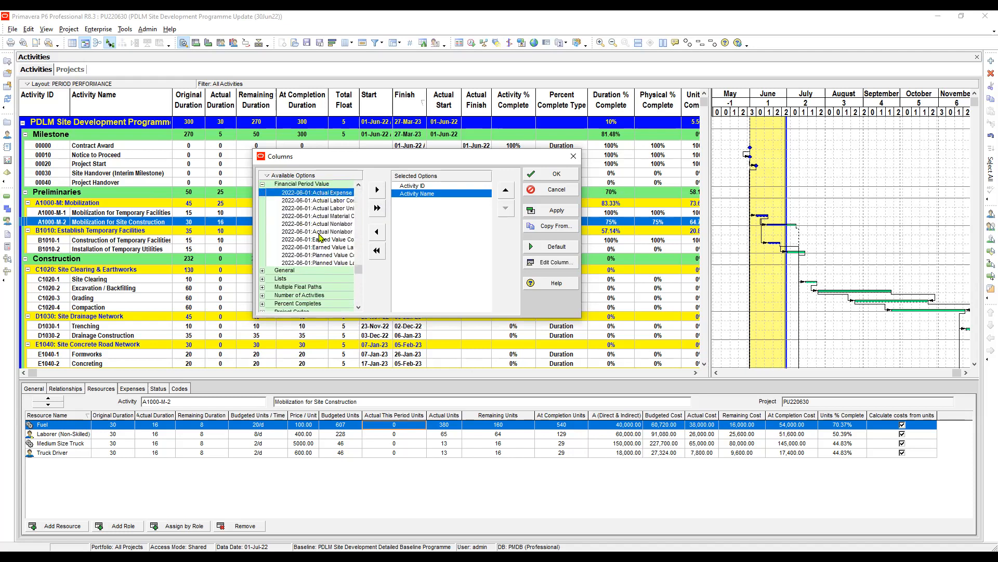
{"action": "left_click", "coordinate": [309, 263], "text": "shift"}
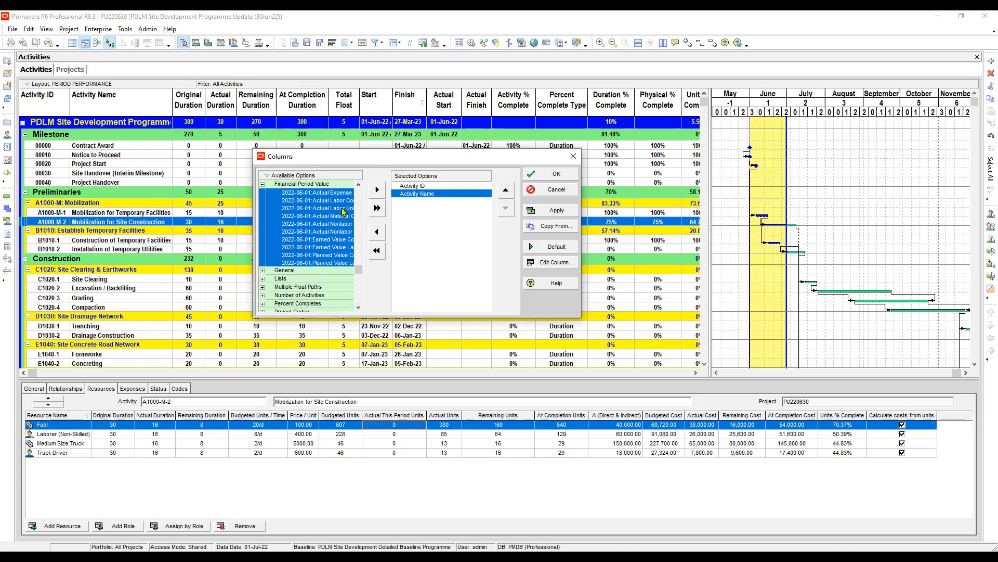
{"action": "left_click", "coordinate": [378, 191]}
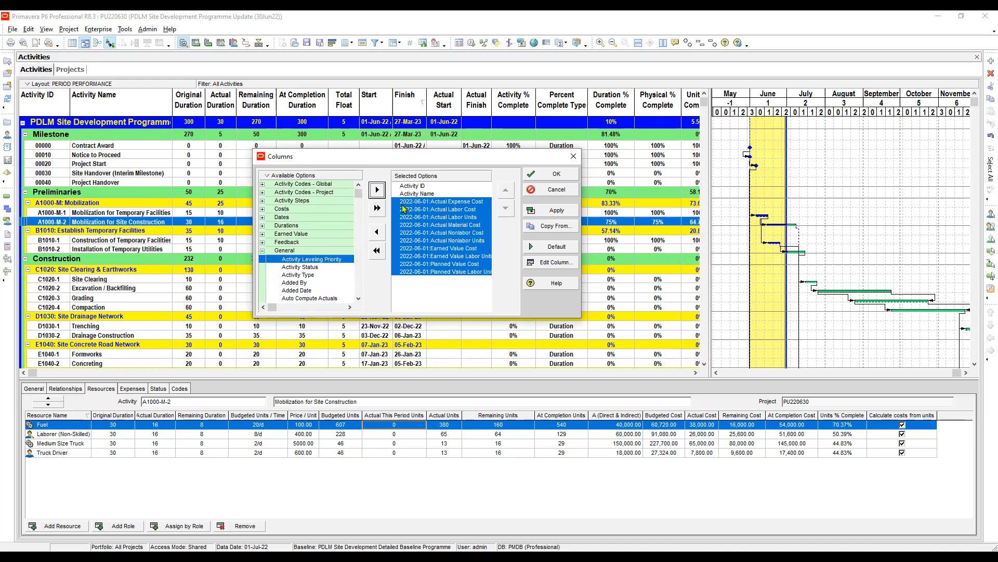
Review the selected 2022-06-01 actual, earned value and planned value columns one by one.
{"action": "left_click", "coordinate": [402, 206]}
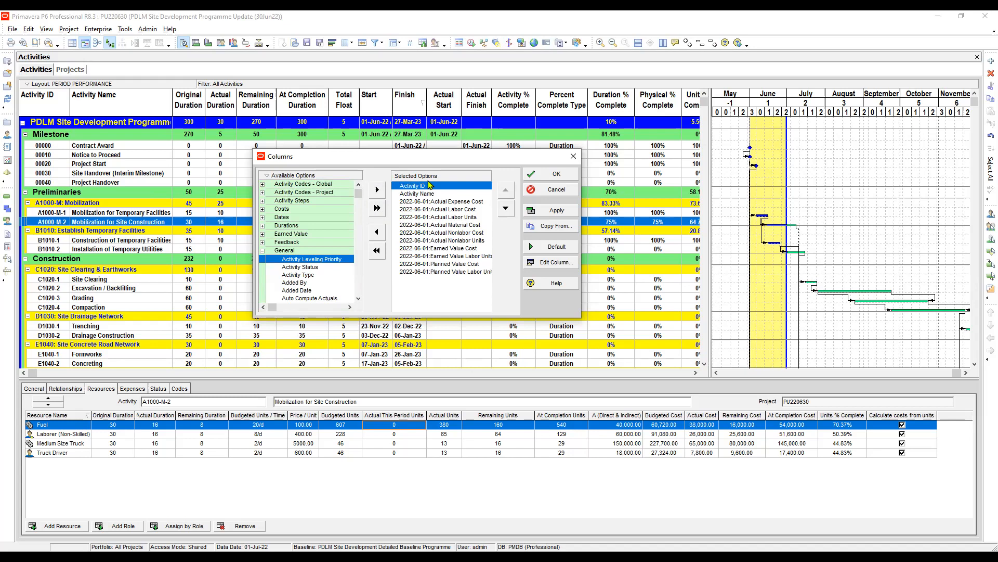
{"action": "key", "text": "Down"}
{"action": "key", "text": "Down"}
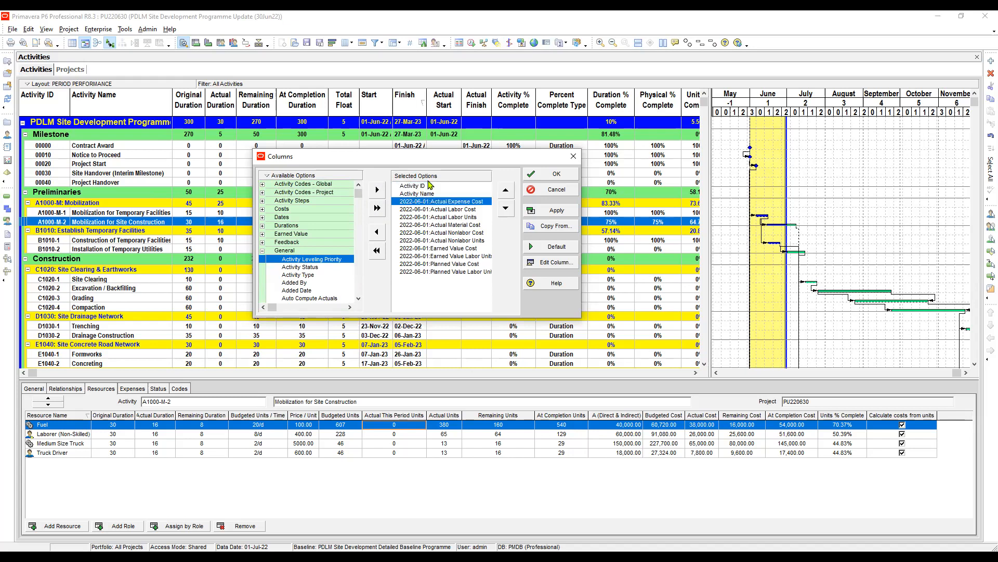
{"action": "key", "text": "Down"}
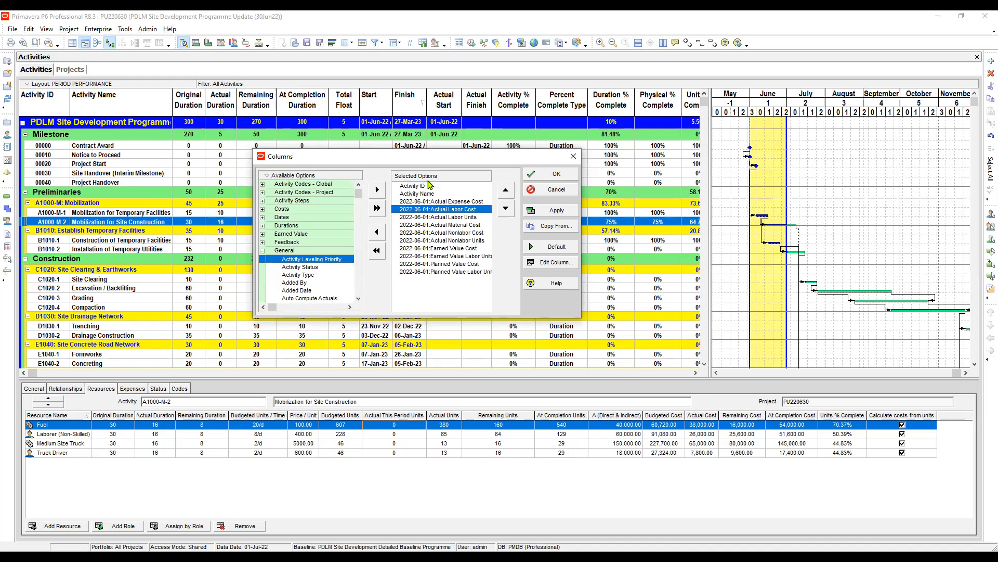
{"action": "key", "text": "Down"}
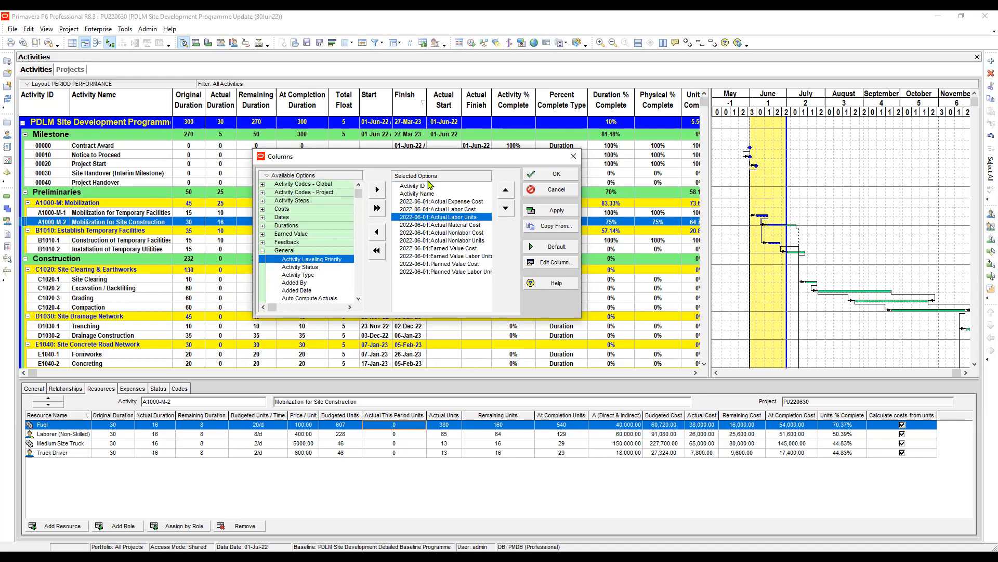
{"action": "key", "text": "Down"}
{"action": "key", "text": "Down"}
{"action": "key", "text": "Down"}
{"action": "key", "text": "Down"}
{"action": "key", "text": "Down"}
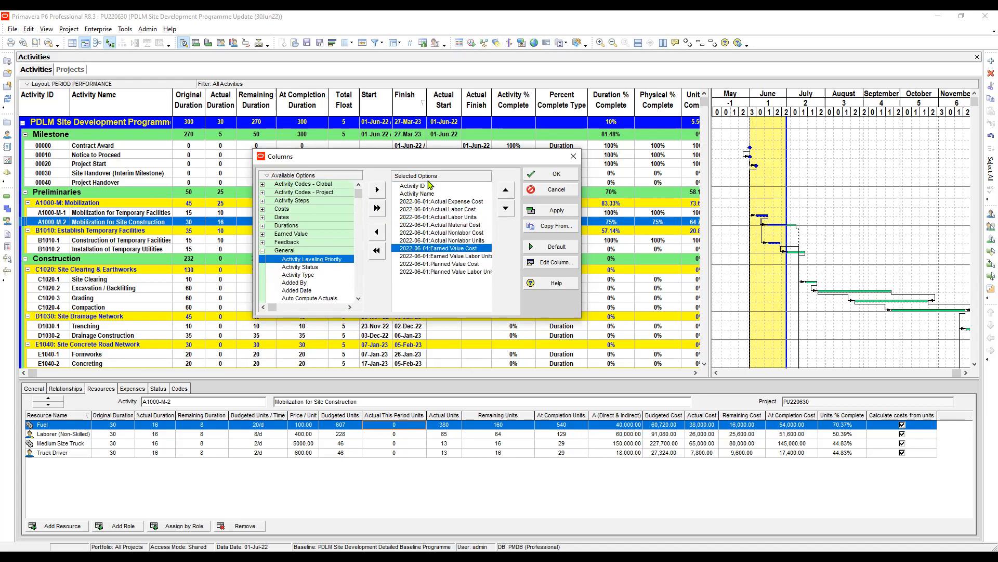
{"action": "key", "text": "Down"}
{"action": "key", "text": "Down"}
{"action": "key", "text": "Up"}
{"action": "key", "text": "Up"}
{"action": "key", "text": "Up"}
{"action": "key", "text": "Up"}
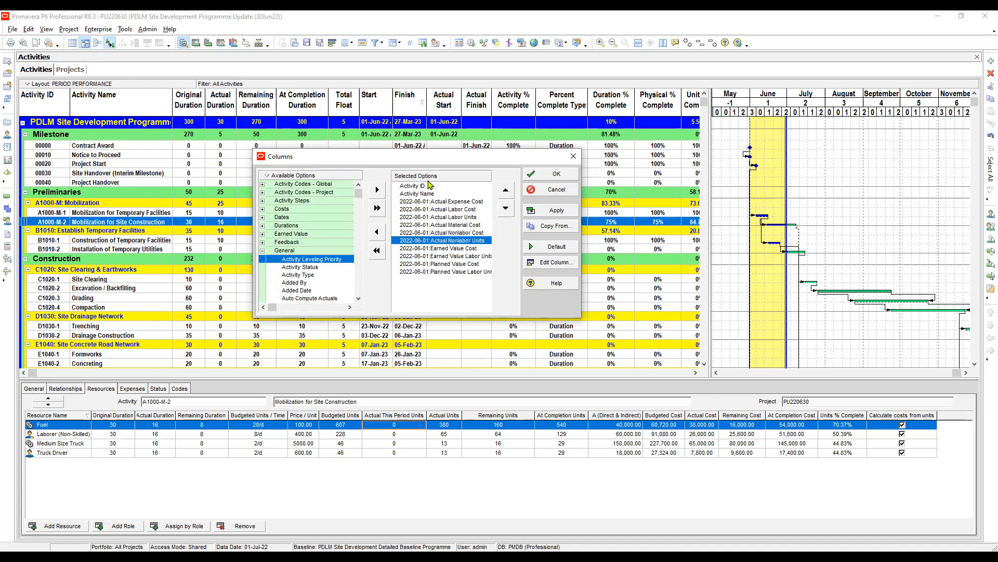
Apply the selected 2022-06-01 columns to the activity table and narrow the Actual Expense Cost through Actual Nonlabor Cost columns until their headings wrap.
{"action": "left_click", "coordinate": [555, 210]}
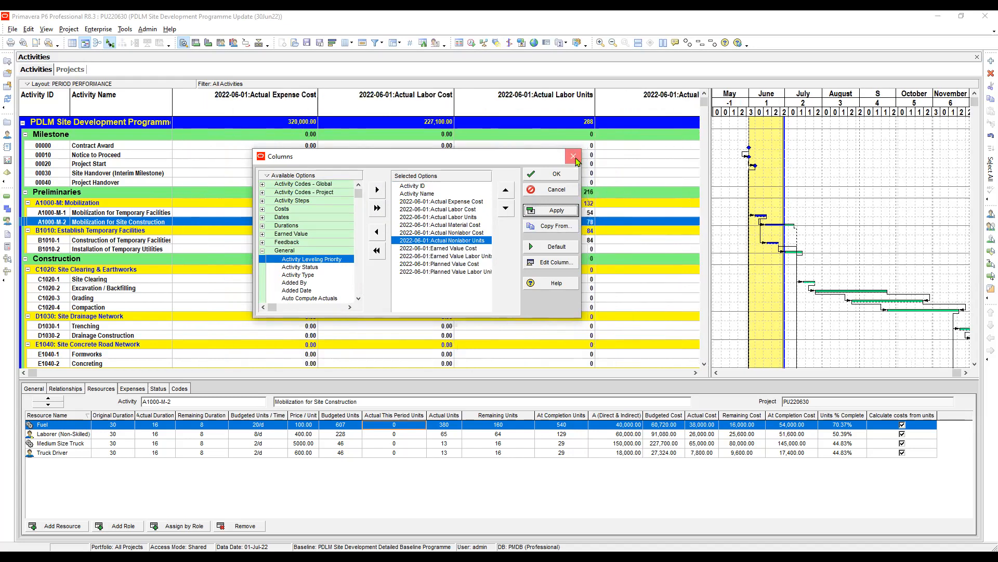
{"action": "left_click", "coordinate": [576, 162]}
{"action": "left_click_drag", "start_coordinate": [317, 100], "coordinate": [265, 102]}
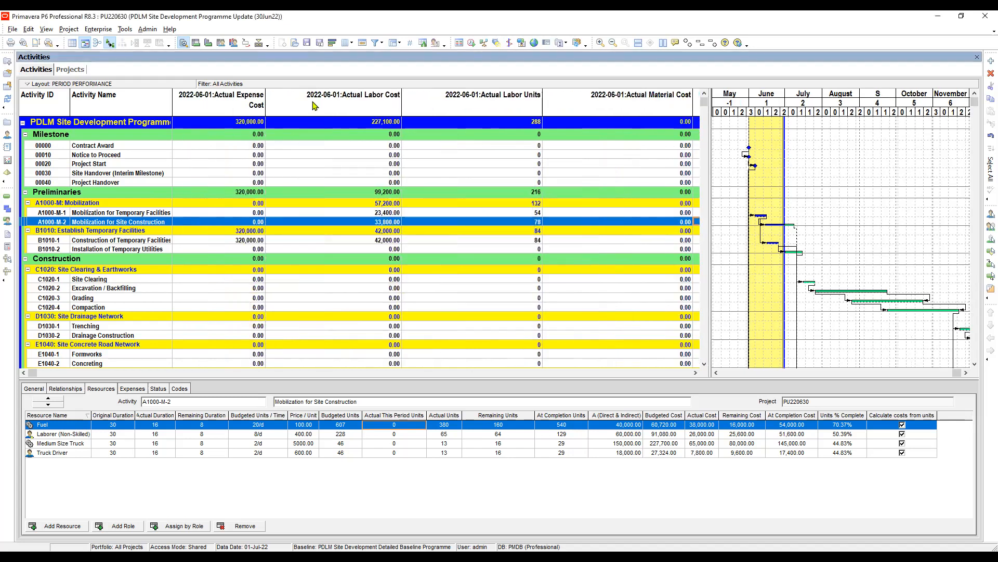
{"action": "left_click_drag", "start_coordinate": [401, 106], "coordinate": [351, 106]}
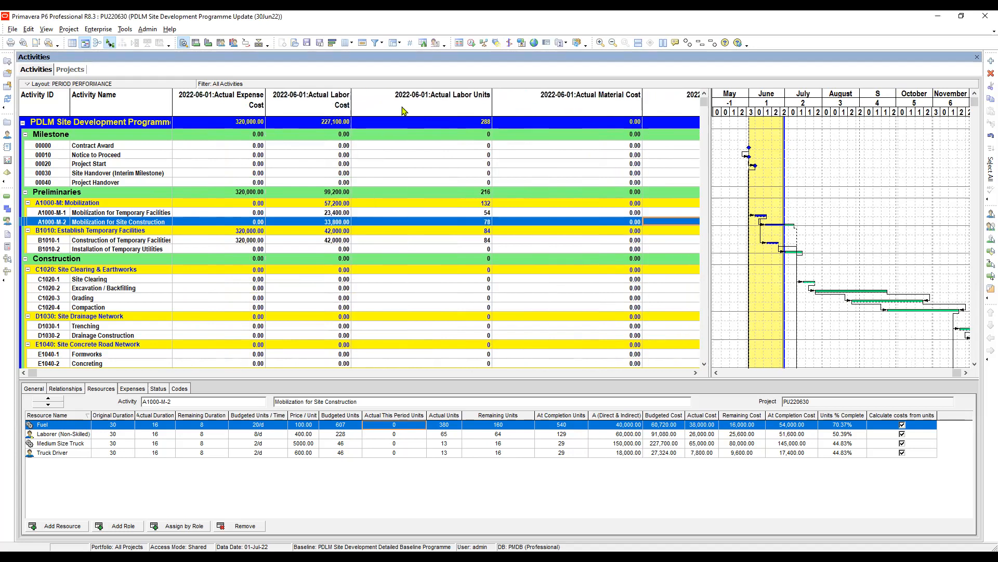
{"action": "left_click_drag", "start_coordinate": [492, 107], "coordinate": [439, 107]}
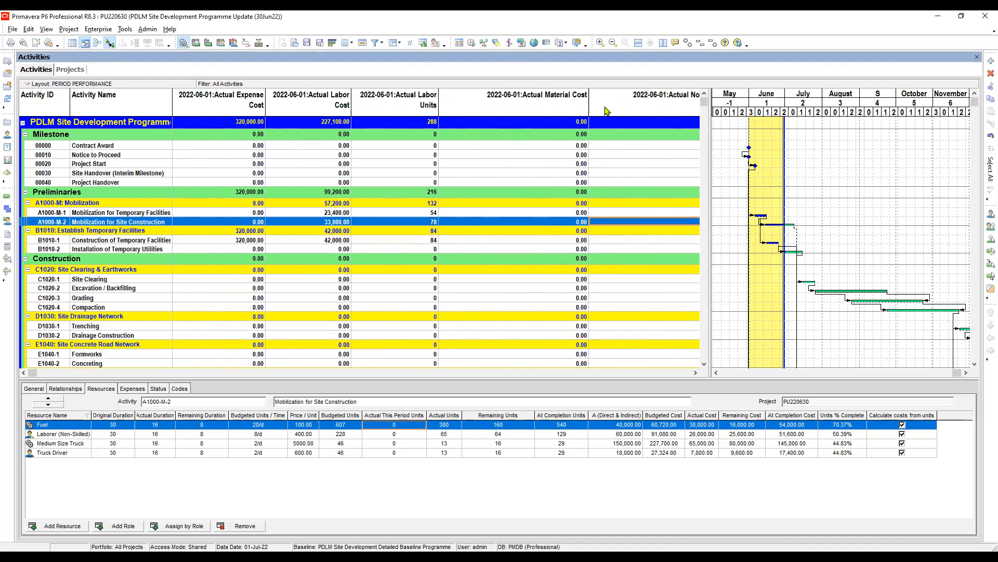
{"action": "left_click_drag", "start_coordinate": [588, 99], "coordinate": [529, 99]}
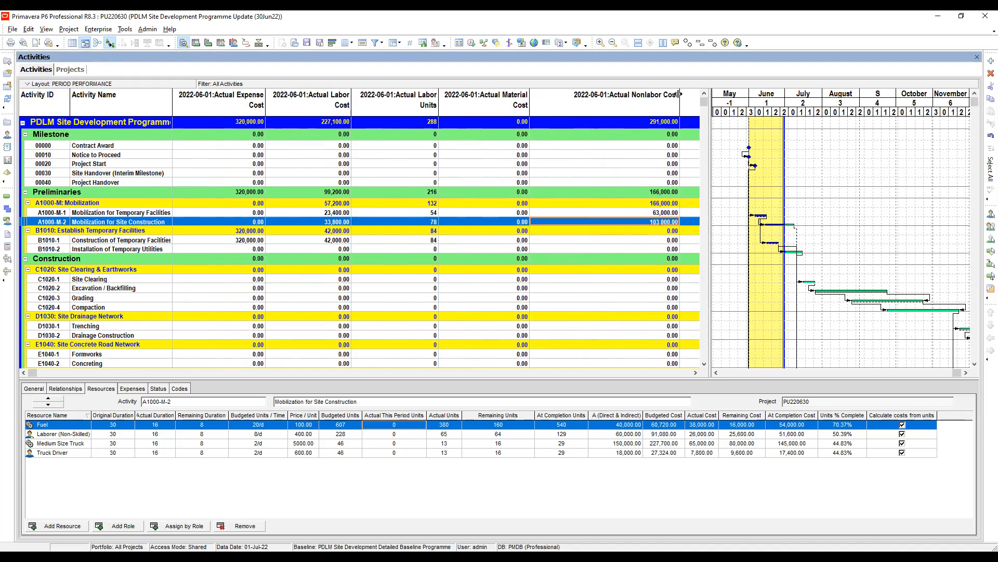
{"action": "left_click_drag", "start_coordinate": [678, 97], "coordinate": [614, 100]}
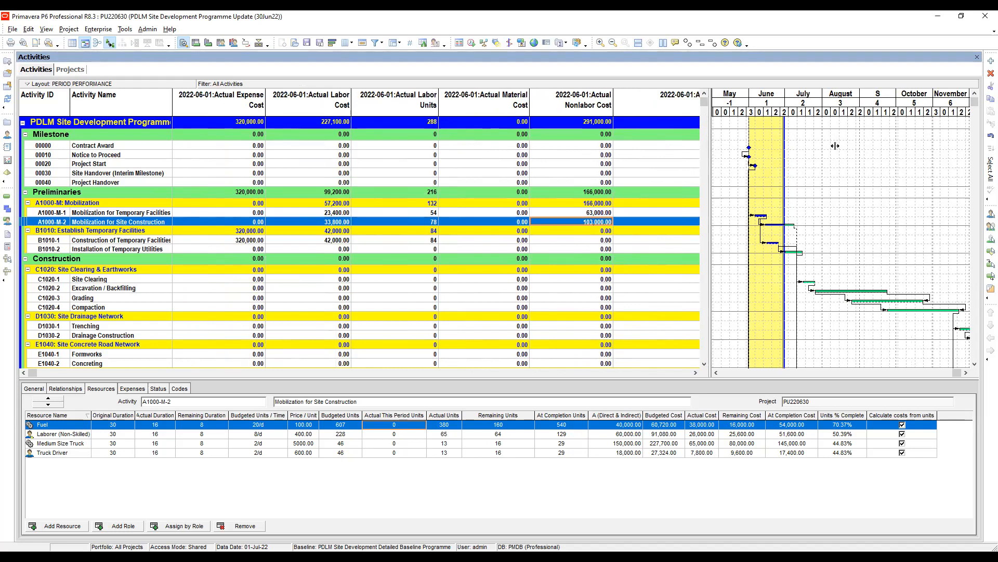
Widen the activity table over the Gantt chart and narrow the 2022-06-01 columns from Actual Nonlabor Units through Planned Value Labor Units.
{"action": "left_click", "coordinate": [768, 105]}
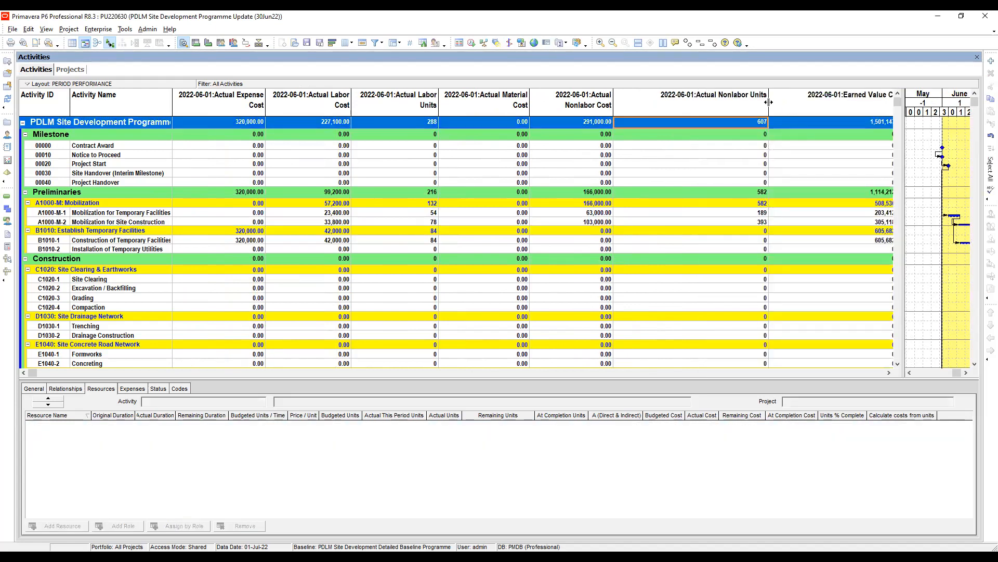
{"action": "left_click_drag", "start_coordinate": [769, 105], "coordinate": [710, 105]}
{"action": "left_click_drag", "start_coordinate": [848, 102], "coordinate": [797, 103]}
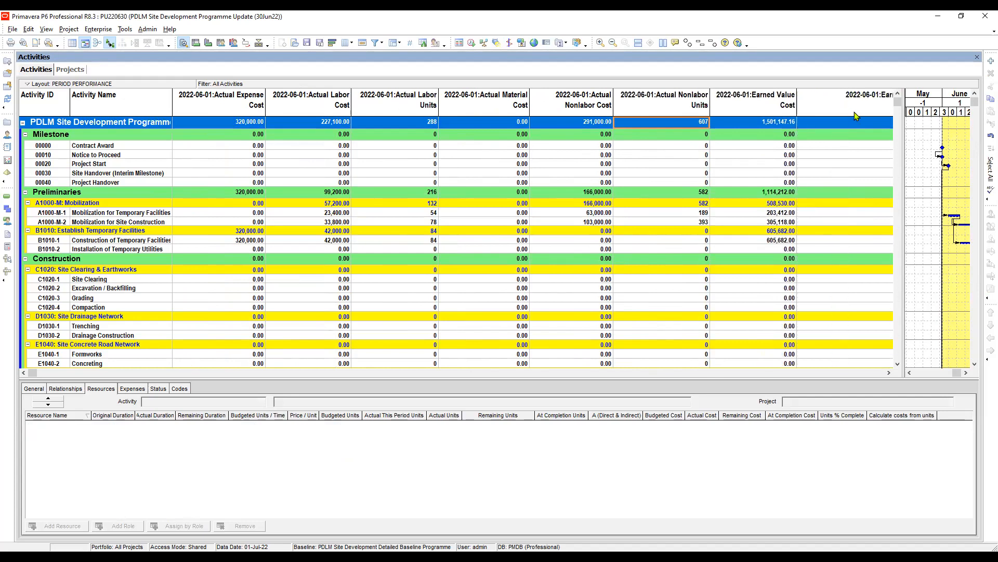
{"action": "scroll", "coordinate": [846, 169], "scroll_direction": "right", "scroll_amount": 5}
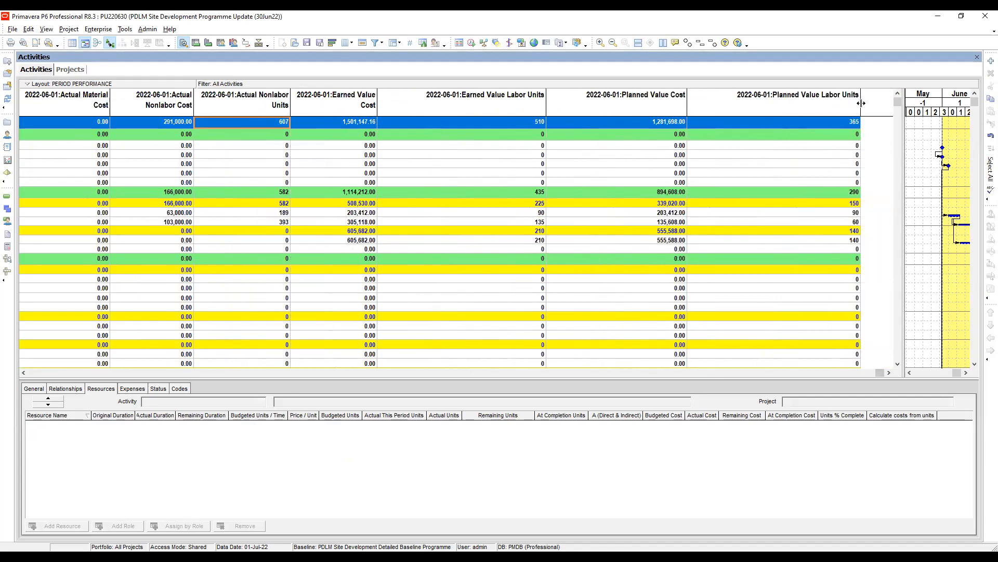
{"action": "left_click_drag", "start_coordinate": [860, 100], "coordinate": [723, 107]}
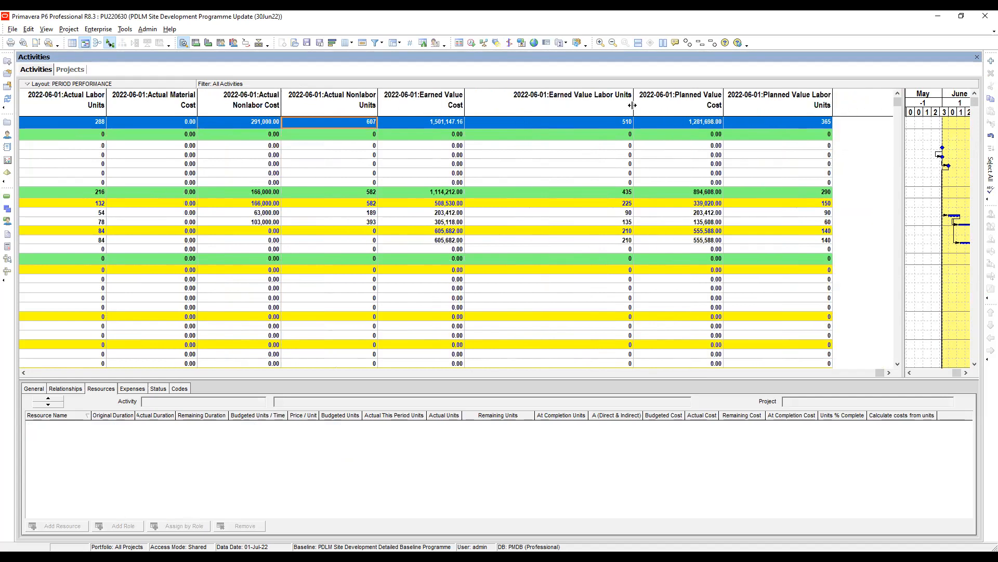
{"action": "left_click_drag", "start_coordinate": [633, 105], "coordinate": [570, 106]}
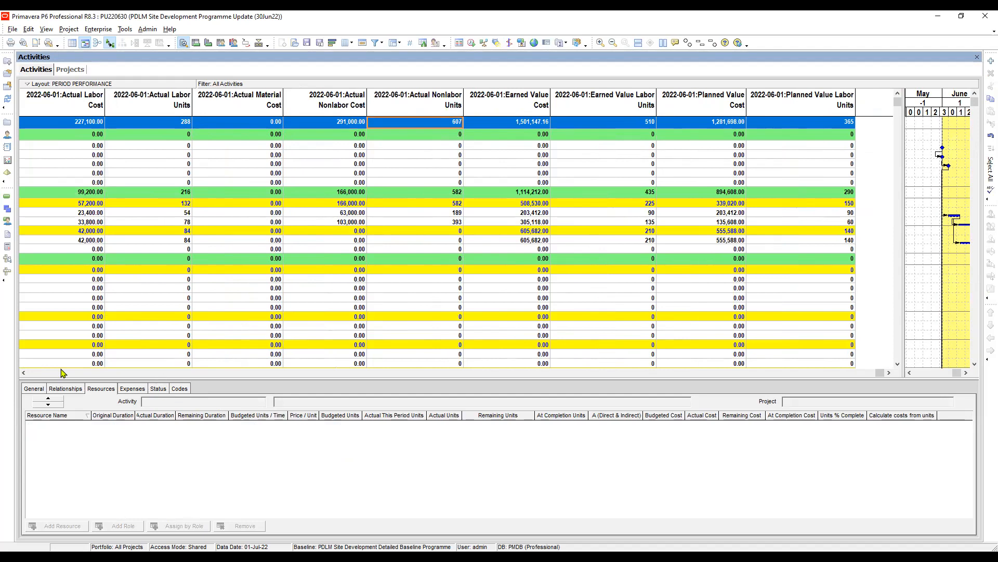
{"action": "left_click", "coordinate": [40, 372]}
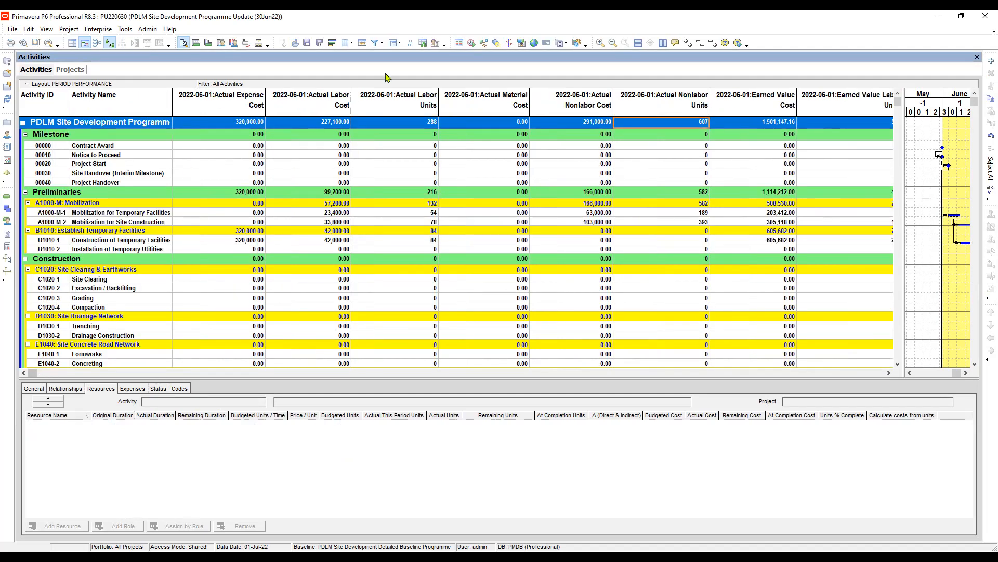
{"action": "left_click", "coordinate": [347, 43]}
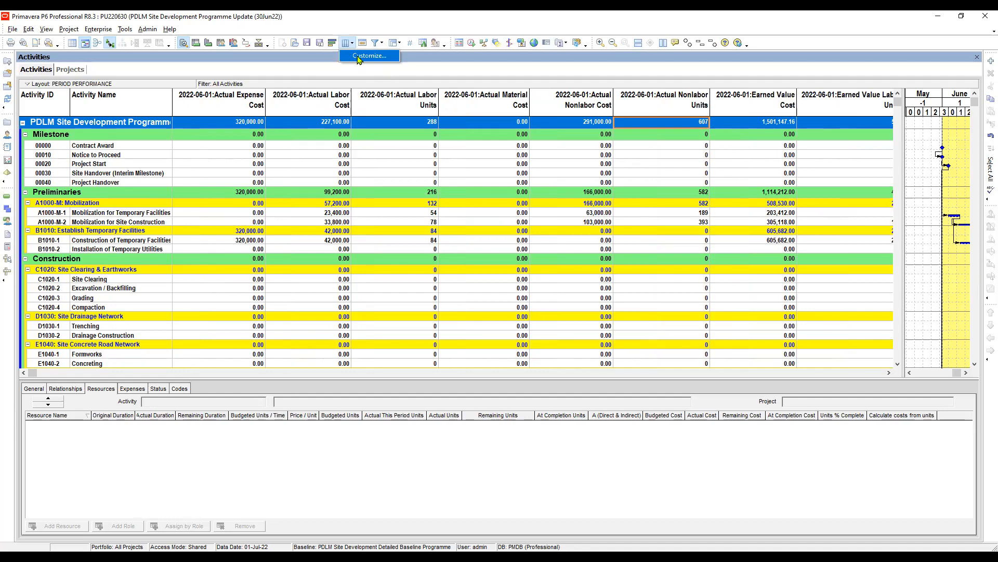
{"action": "left_click", "coordinate": [359, 56]}
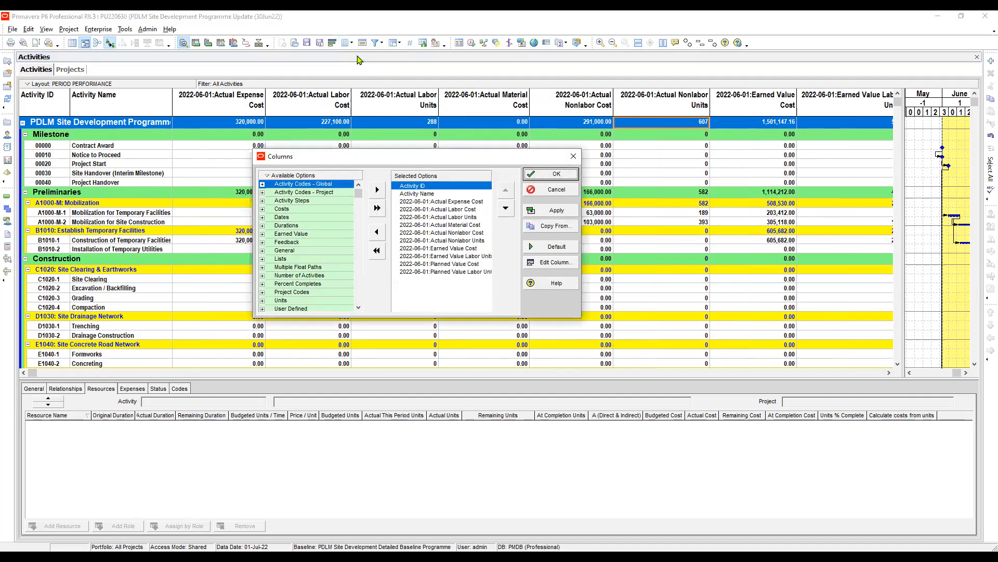
{"action": "left_click", "coordinate": [574, 158]}
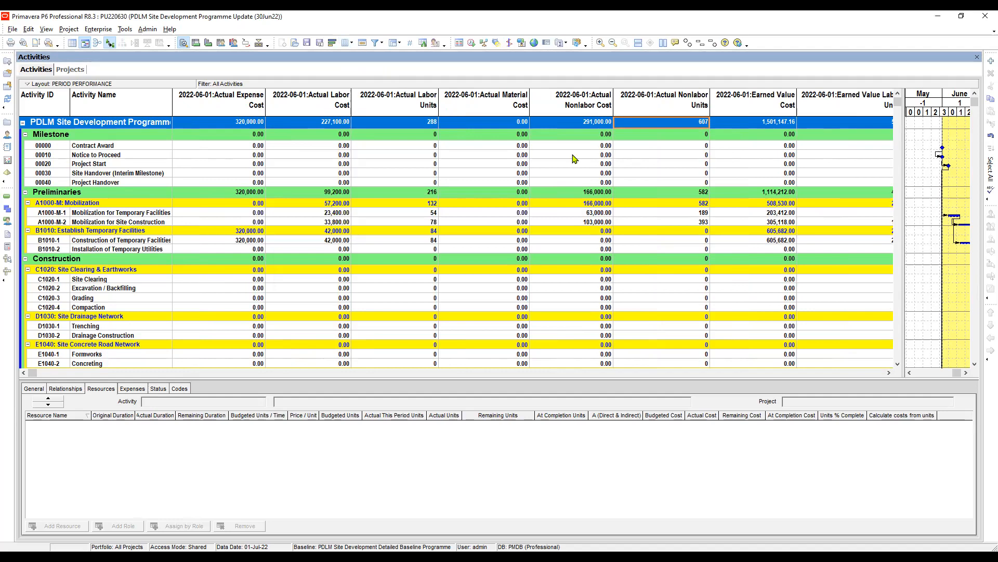
Select the Mobilization for Temporary Facilities activity and check its 2022-06-01 Actual Labor Units and Actual Labor Cost.
{"action": "left_click", "coordinate": [475, 150]}
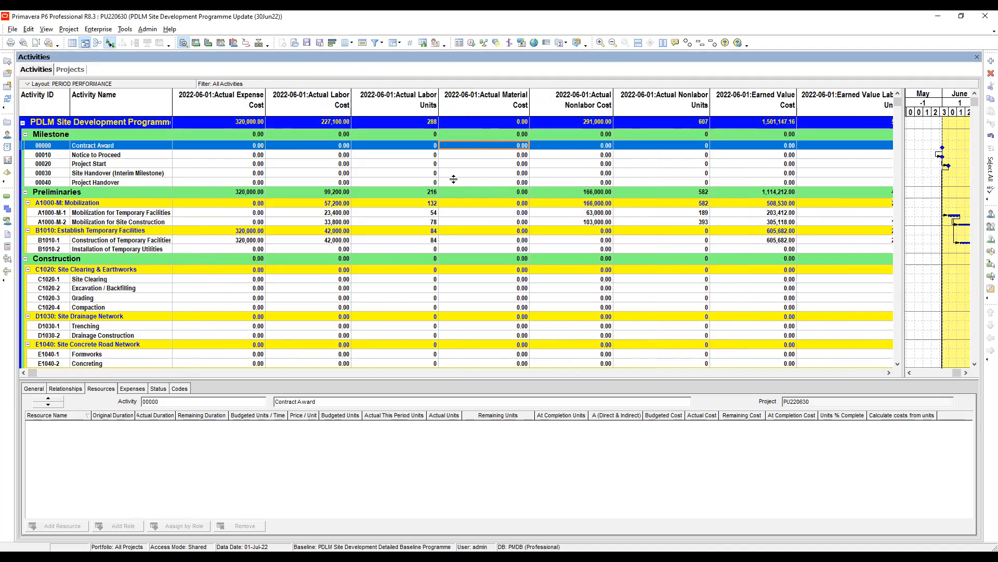
{"action": "left_click", "coordinate": [409, 213]}
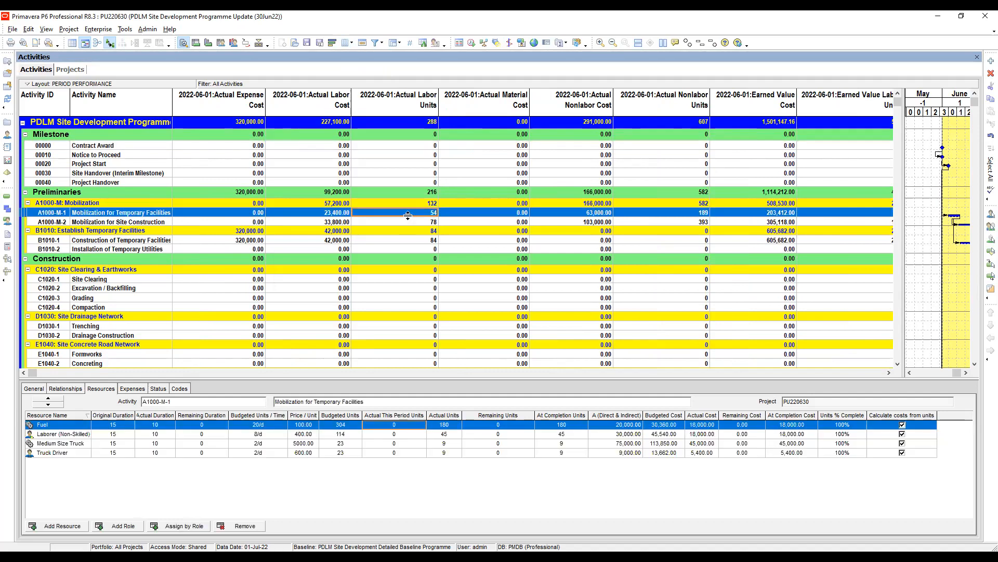
{"action": "left_click", "coordinate": [339, 213]}
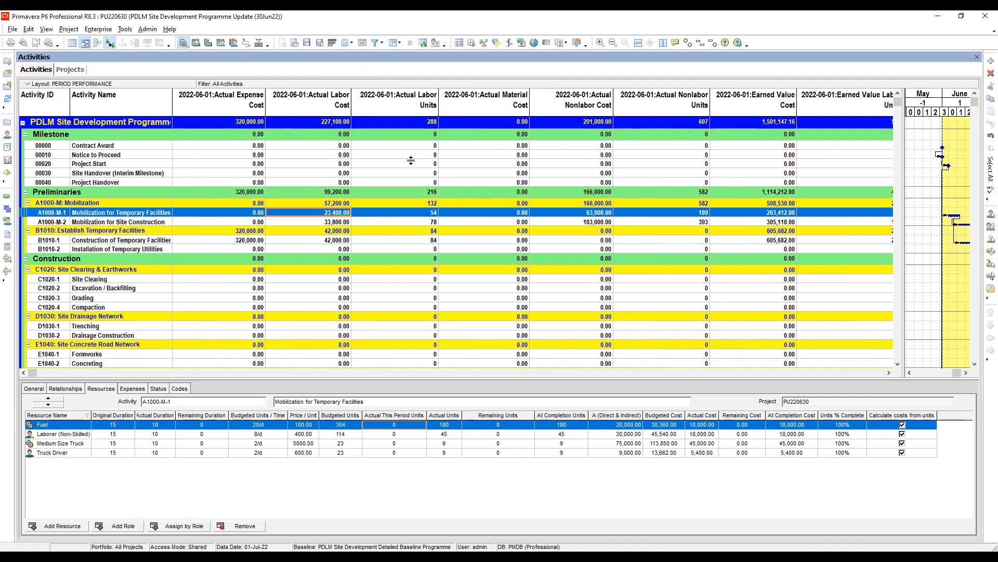
Add the 2022-06-01 Actual Cost and Actual Units financial period columns after Original Duration in the resource assignment table.
{"action": "left_click", "coordinate": [842, 434]}
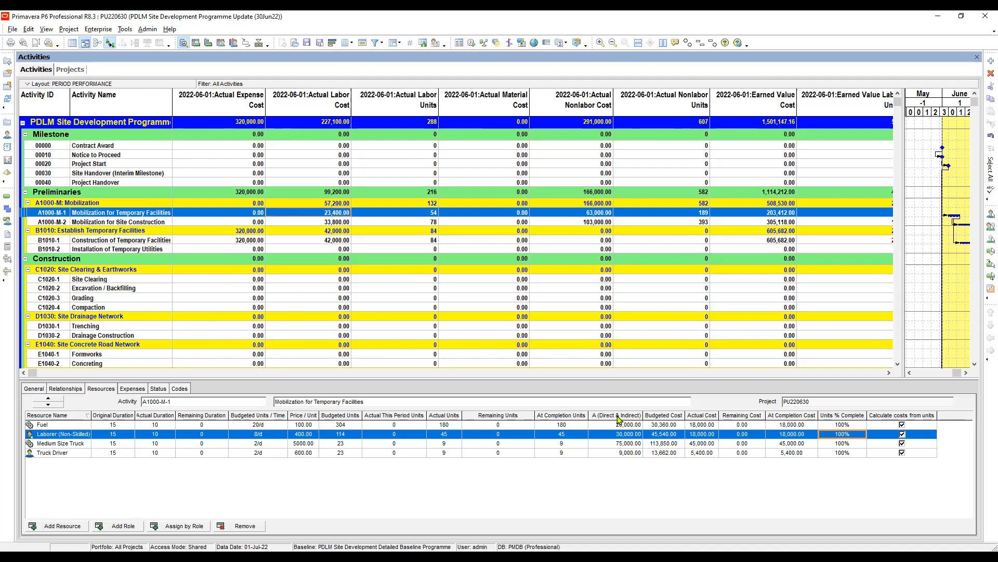
{"action": "left_click", "coordinate": [645, 424]}
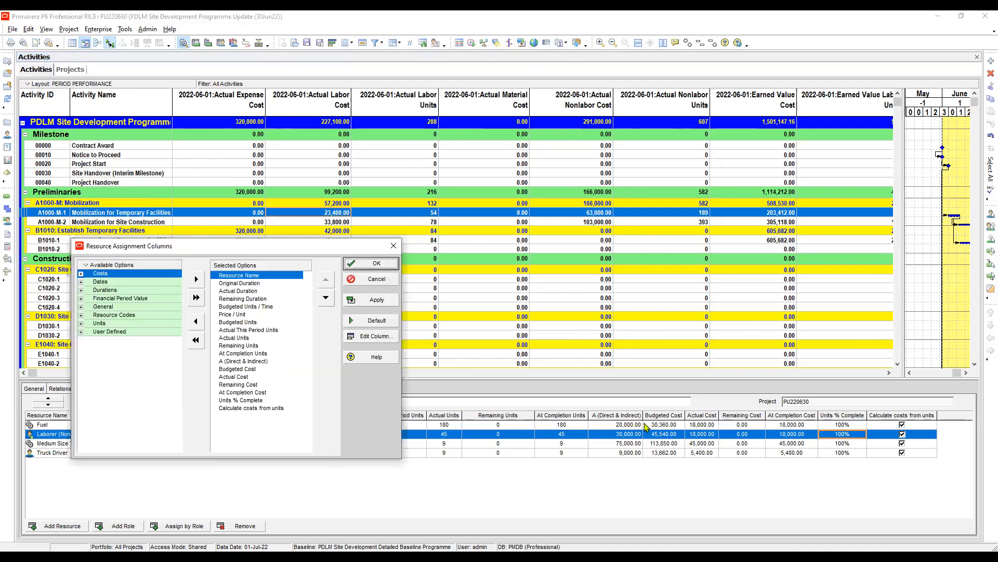
{"action": "left_click", "coordinate": [81, 298]}
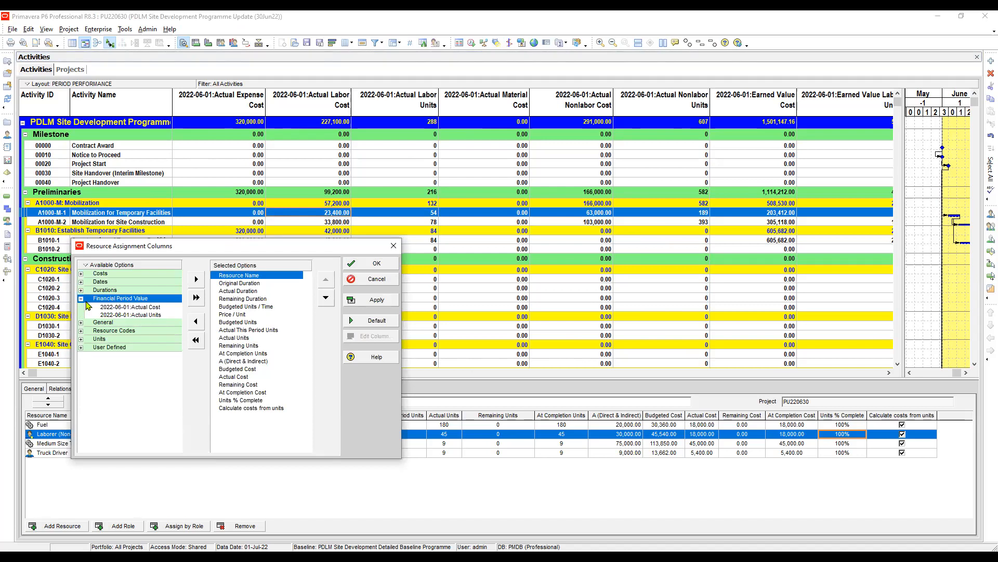
{"action": "left_click", "coordinate": [145, 309]}
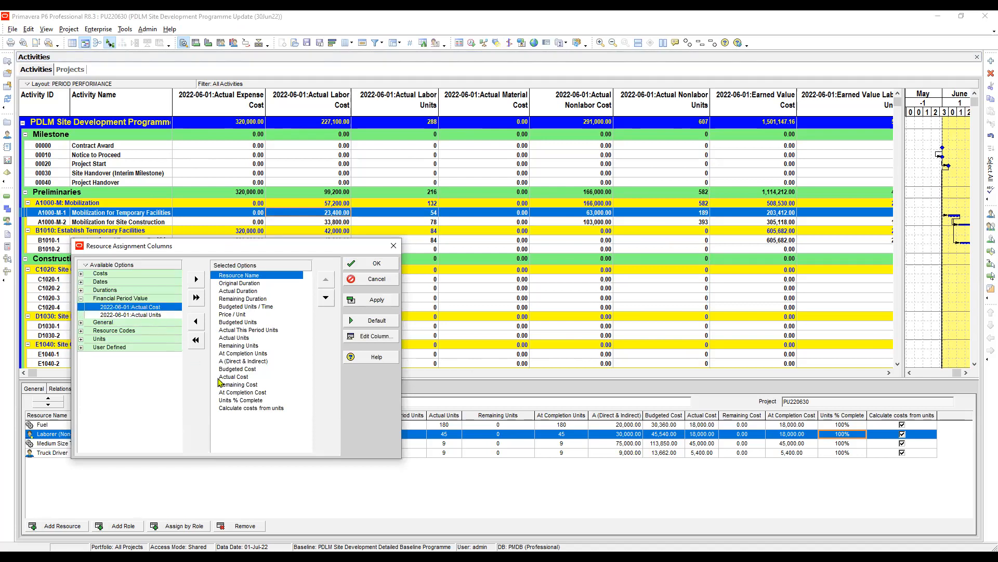
{"action": "left_click", "coordinate": [244, 284]}
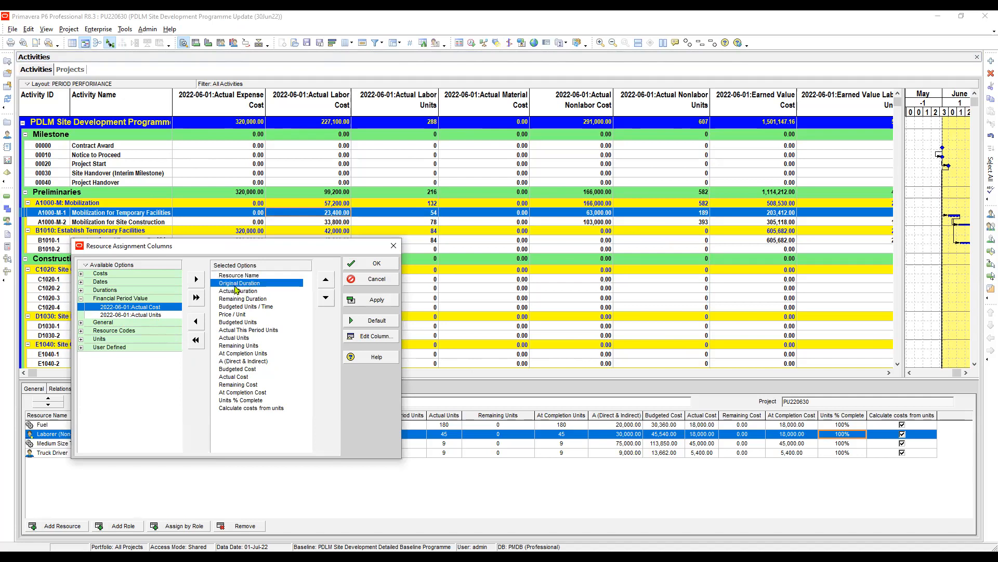
{"action": "double_click", "coordinate": [197, 281]}
{"action": "left_click", "coordinate": [381, 302]}
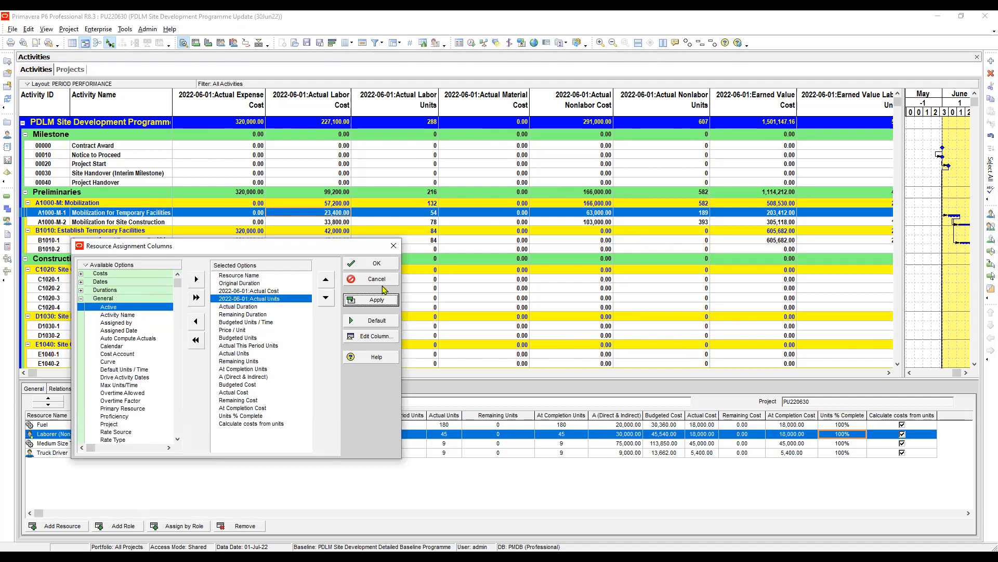
{"action": "left_click", "coordinate": [378, 265]}
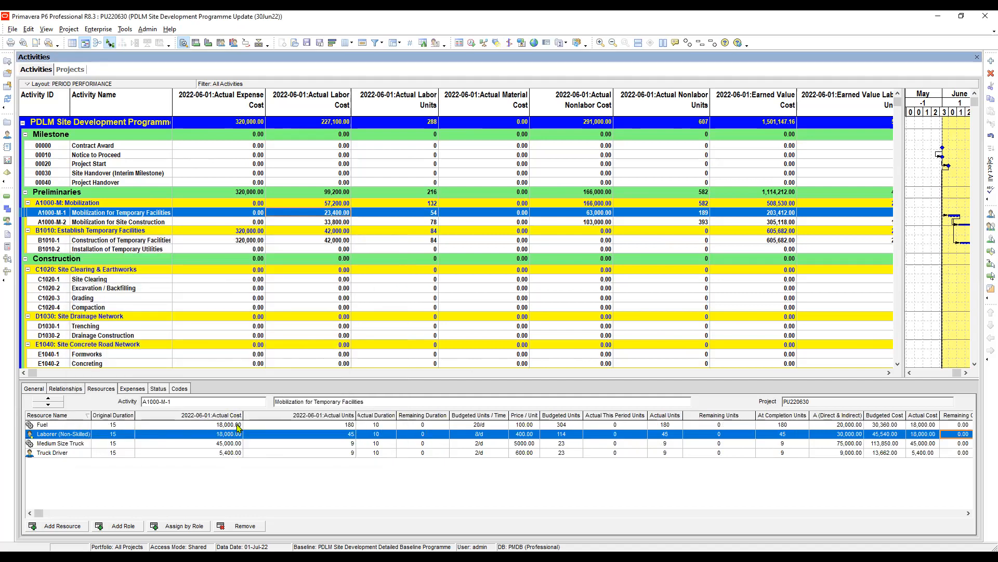
Review the 2022-06-01 actual units and actual cost of the Fuel, Laborer and Medium Size Truck assignments on activity A1000-M-1.
{"action": "left_click", "coordinate": [231, 424]}
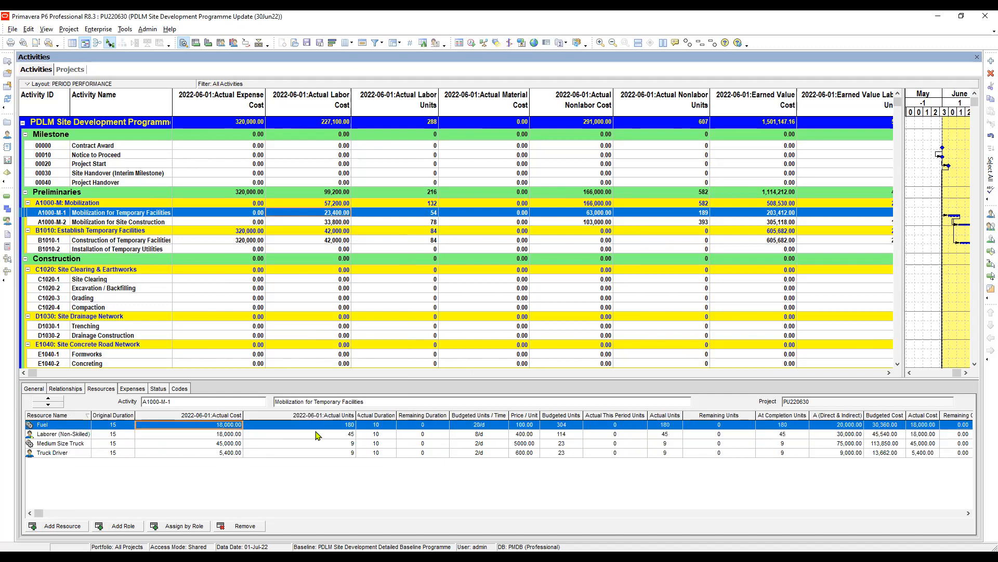
{"action": "left_click", "coordinate": [348, 436]}
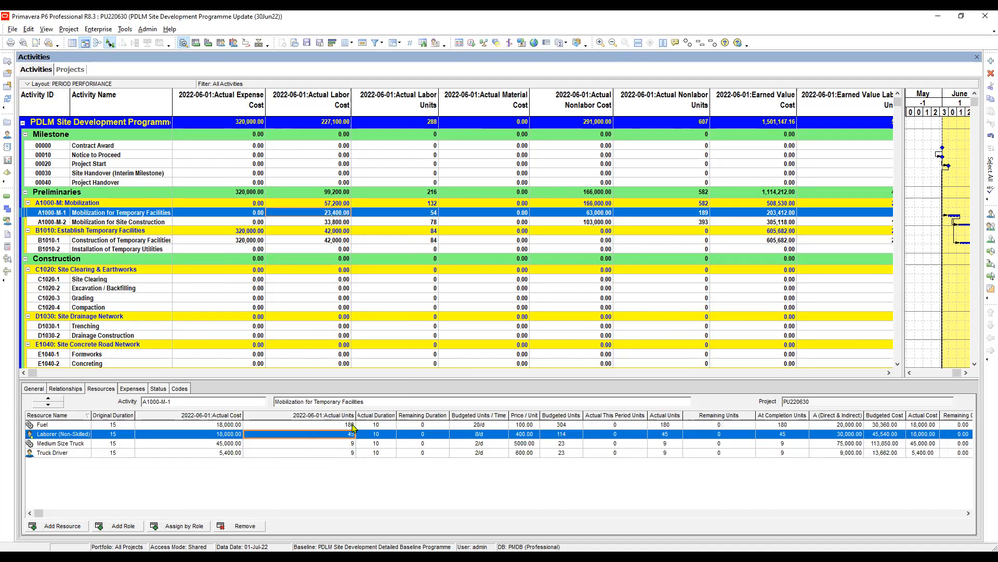
{"action": "left_click", "coordinate": [287, 444]}
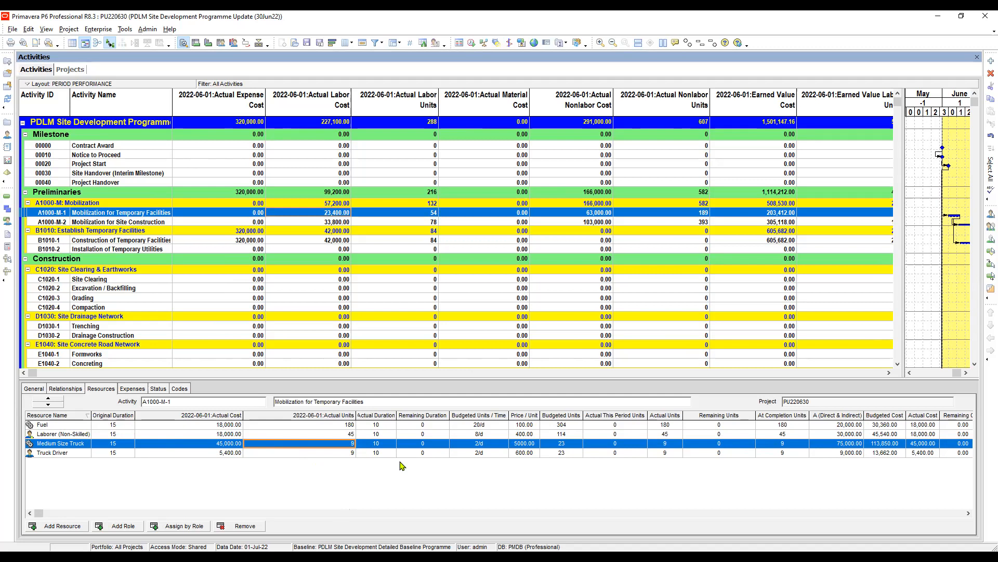
{"action": "left_click", "coordinate": [231, 425]}
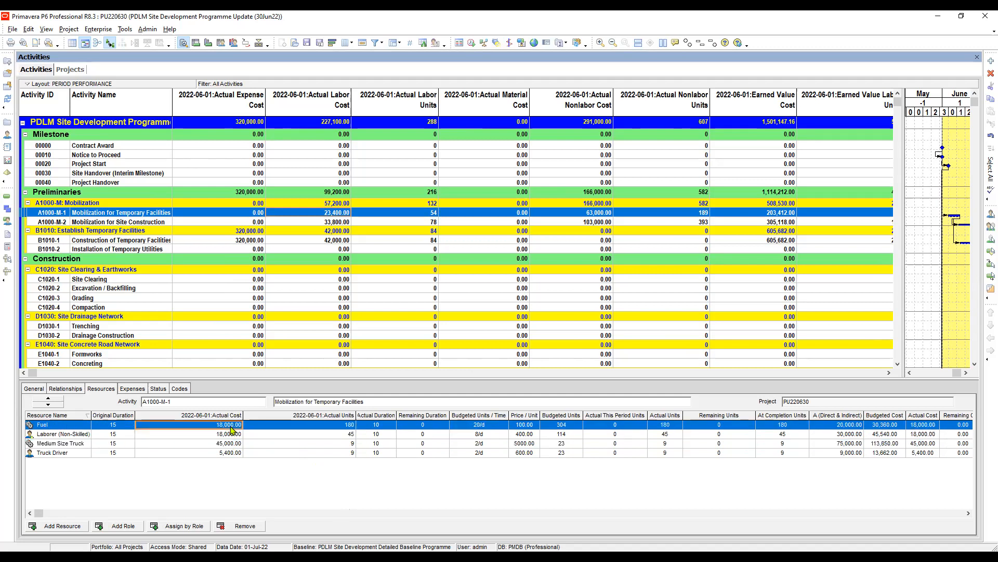
{"action": "left_click", "coordinate": [221, 435]}
{"action": "left_click", "coordinate": [213, 443]}
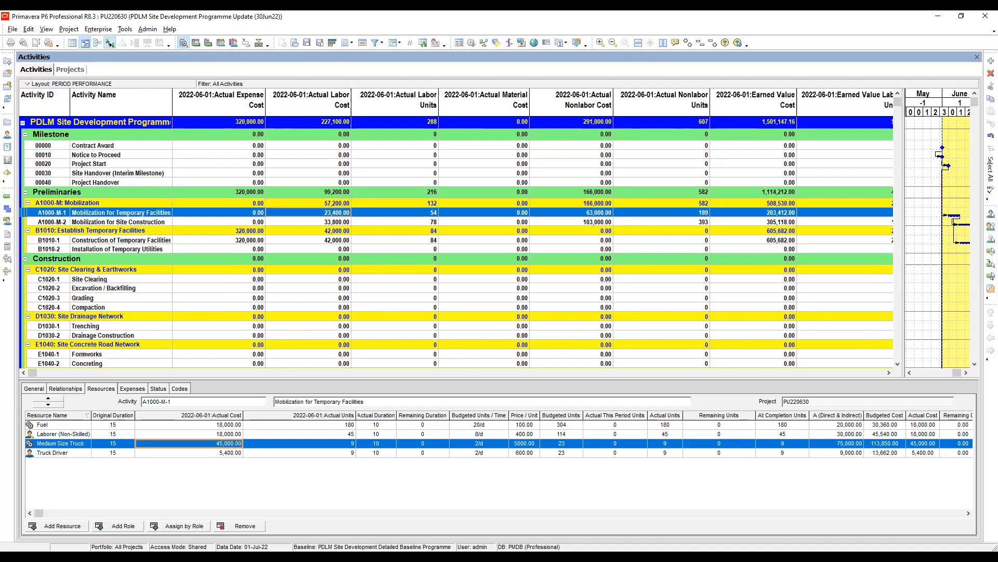
{"action": "key", "text": "alt+Tab"}
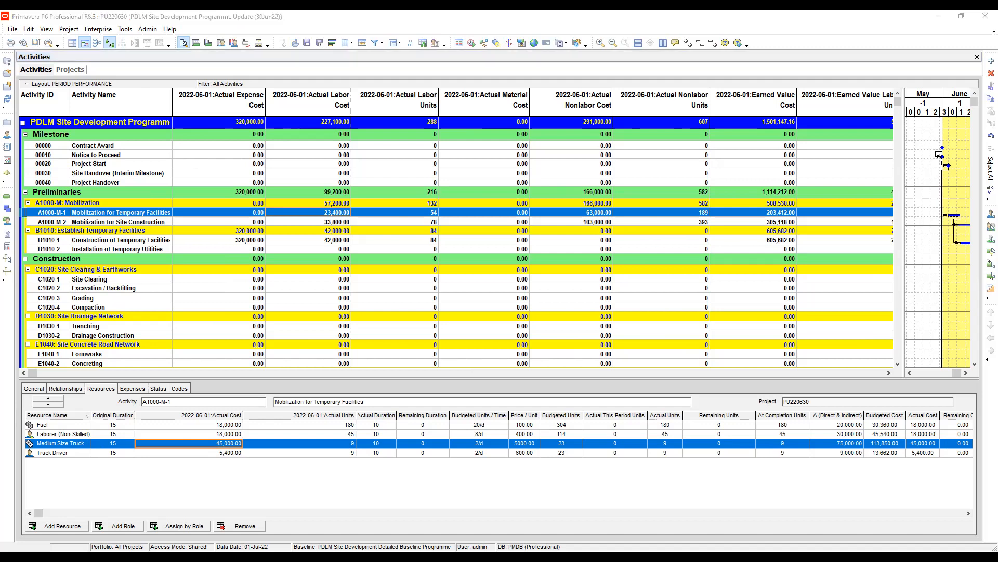